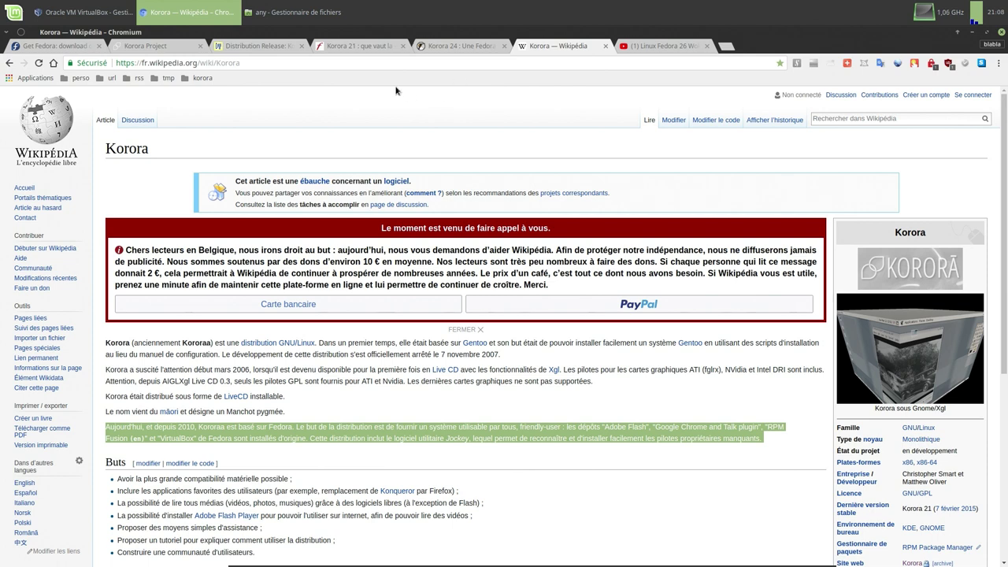
- Read through the Korora 21 review on the blog tab
click(355, 46)
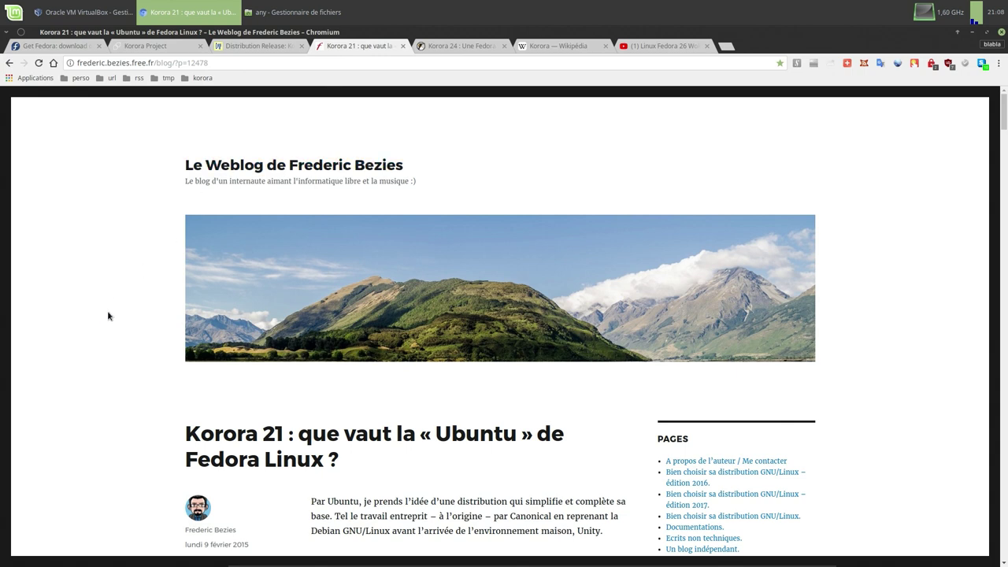
scroll(101, 323, down, 5)
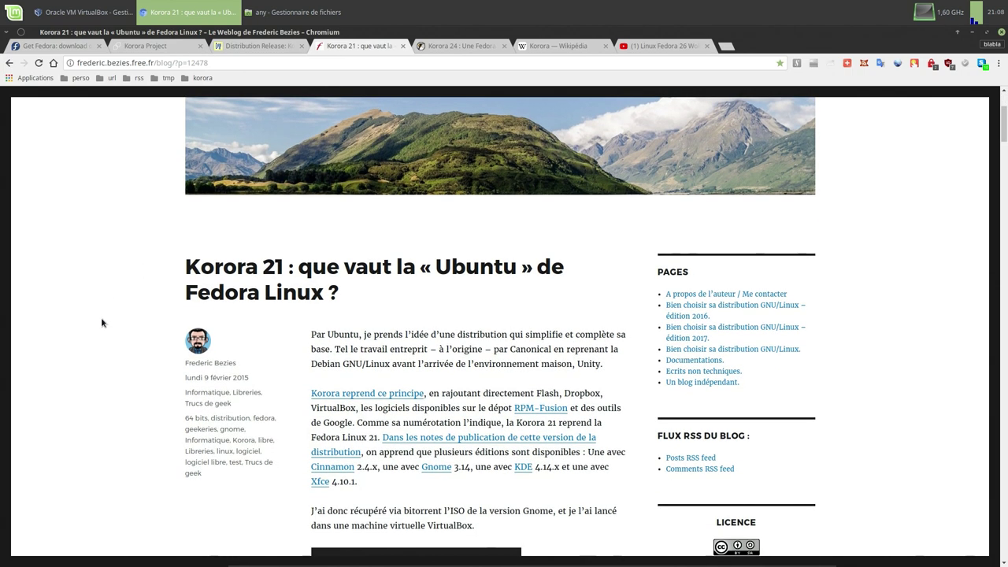
scroll(101, 323, down, 1)
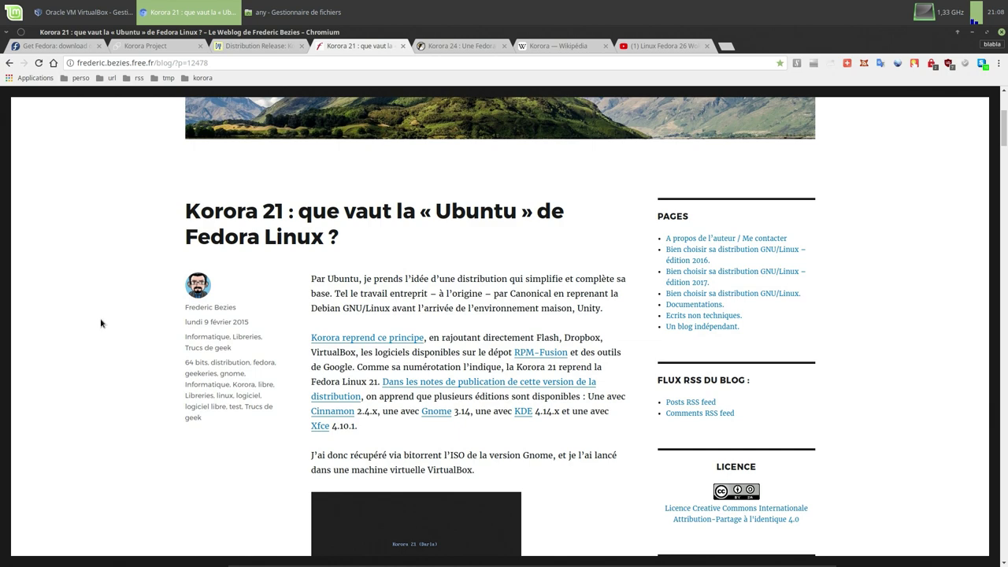
scroll(103, 321, up, 3)
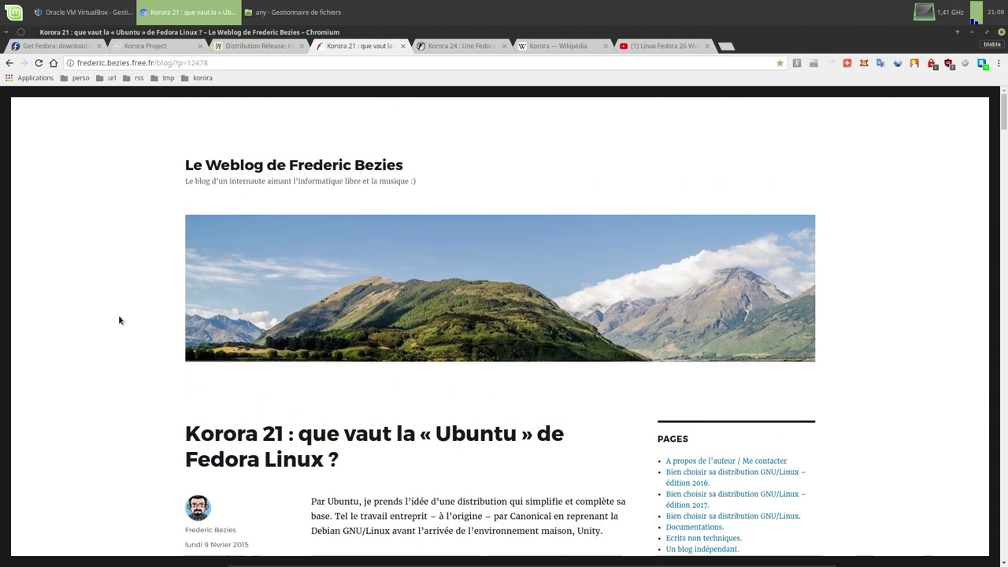
- Look over the Korora 24, Wikipedia, Fedora 26 video, Get Fedora and Korora Project tabs, then minimize Chromium
click(453, 47)
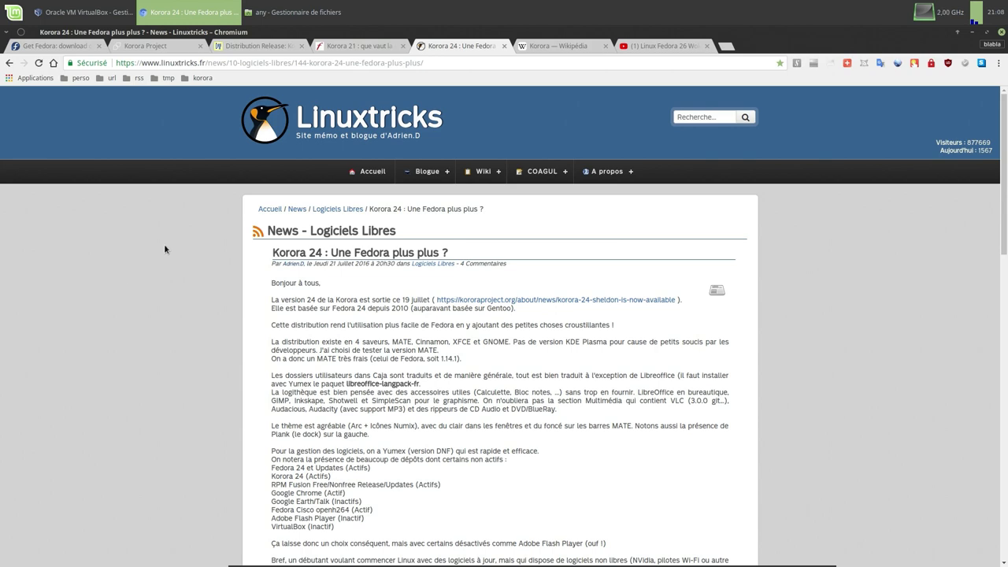
click(553, 47)
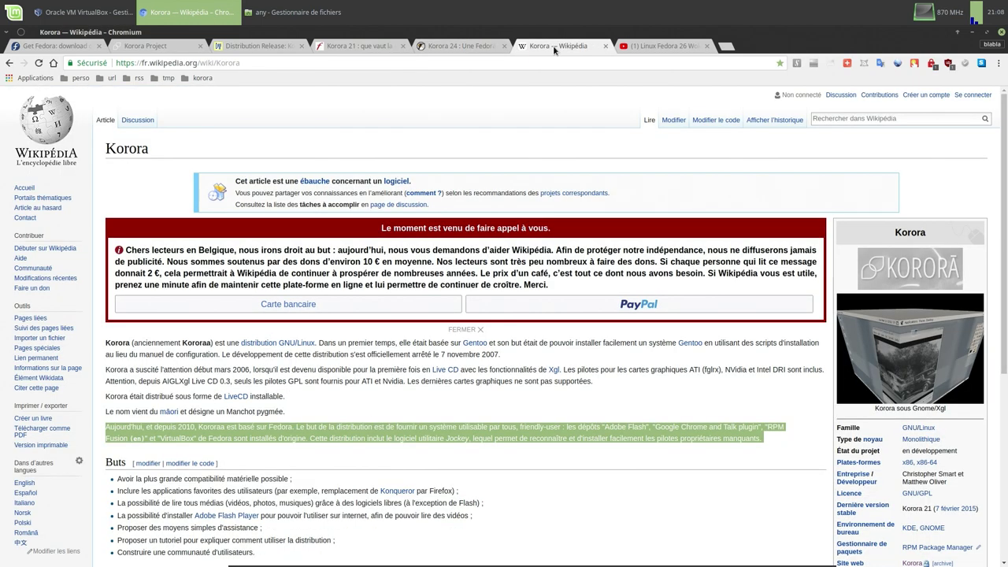
click(659, 49)
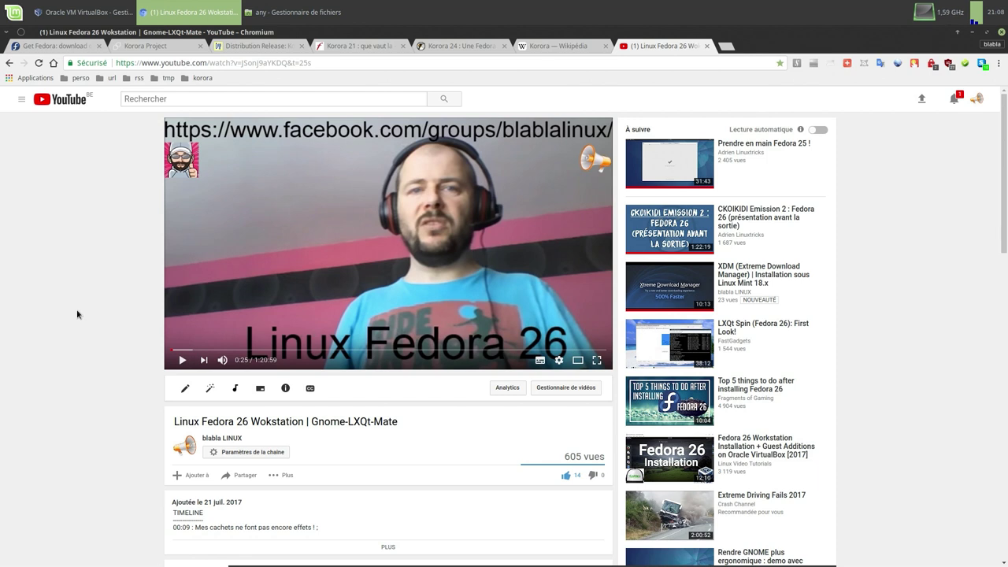
click(86, 47)
click(167, 49)
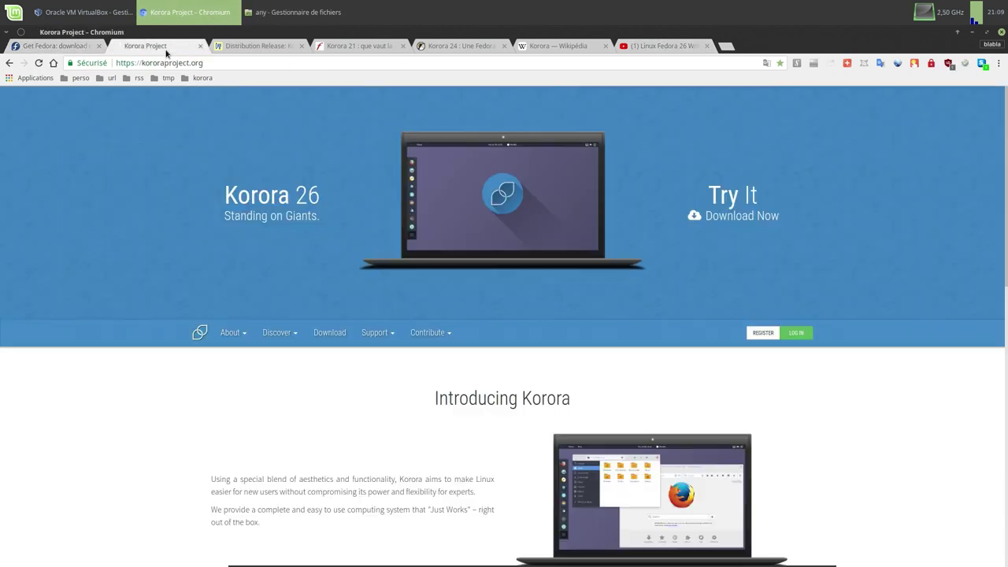
click(974, 35)
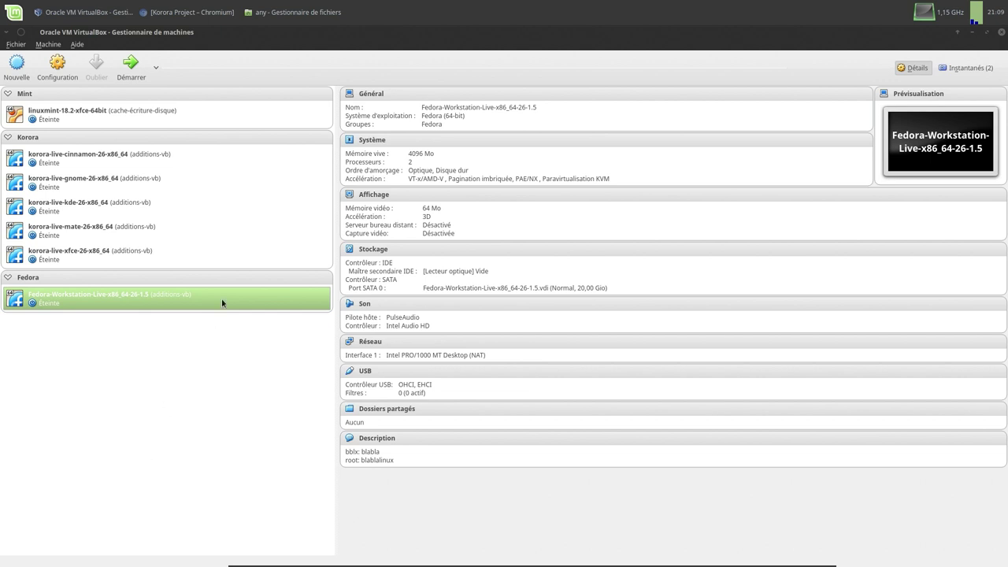
- In the file manager, open the data-ext/iso/linux/korora folder of ISO files
click(263, 22)
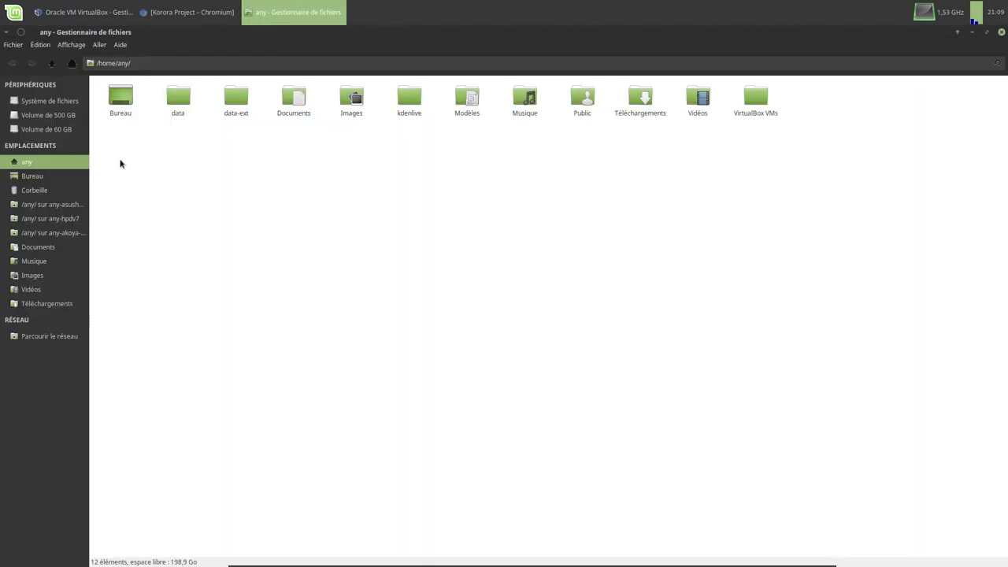
double_click(236, 101)
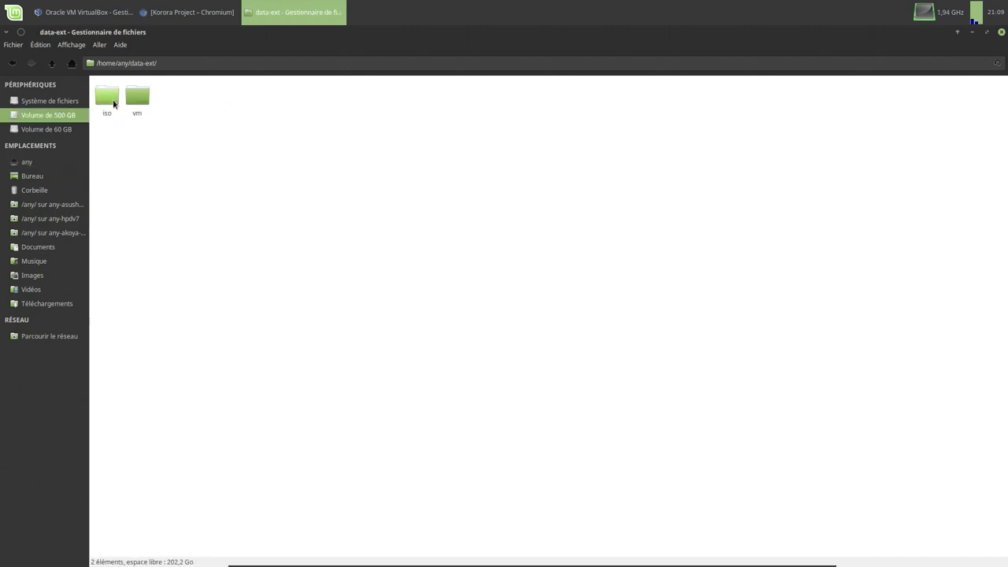
double_click(113, 103)
click(112, 101)
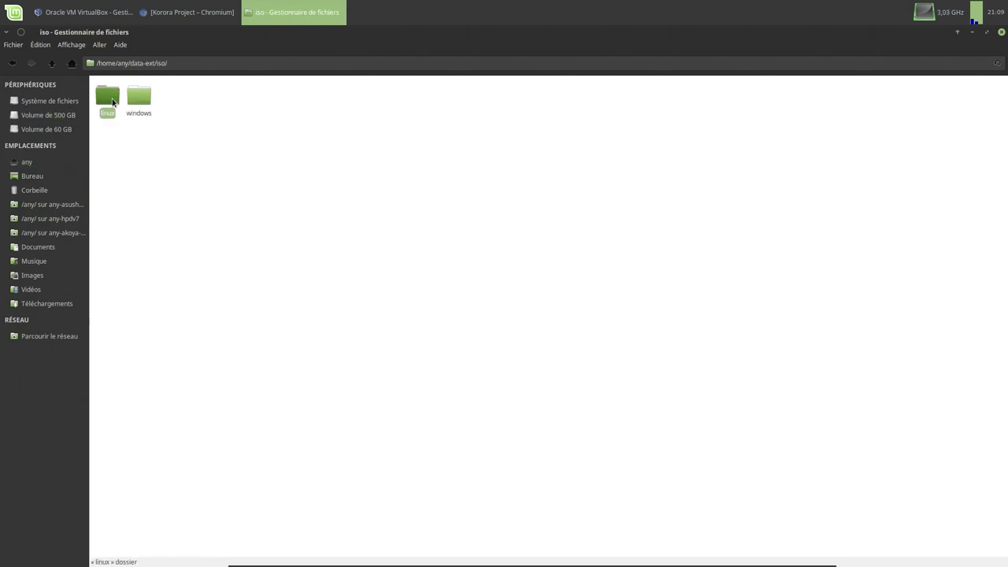
double_click(112, 101)
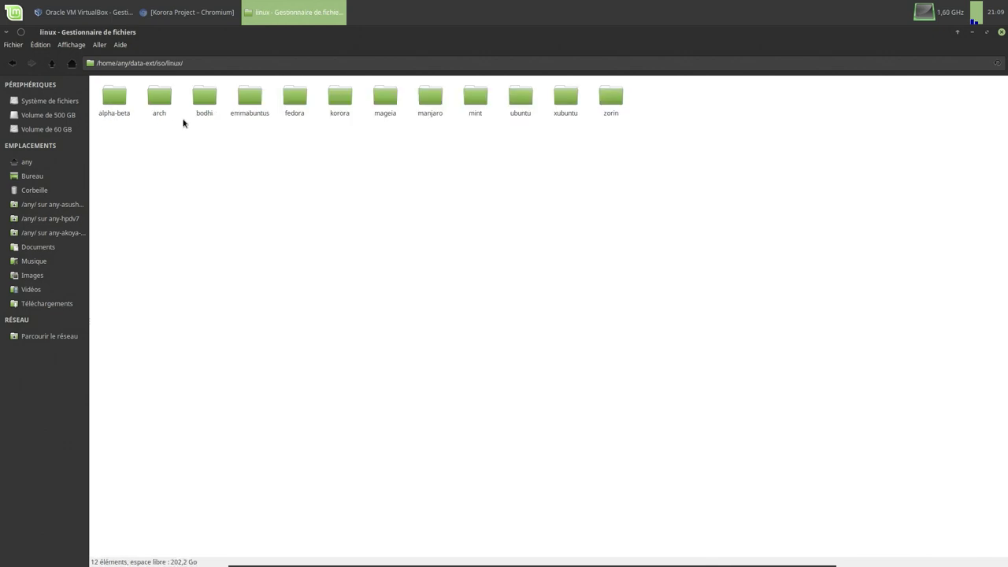
double_click(340, 96)
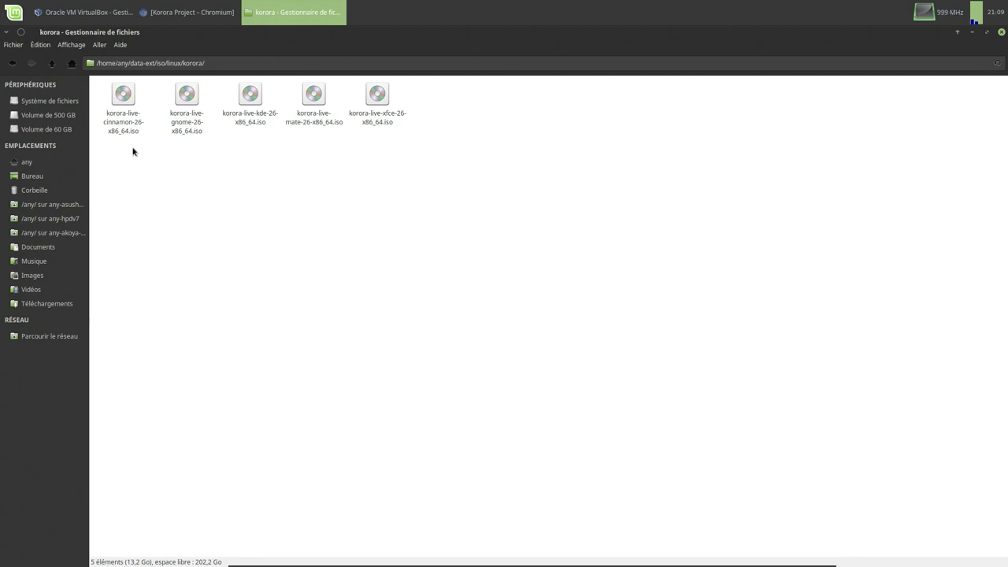
- Copy the korora-live-gnome-26-x86_64.iso file name from its properties, then return to VirtualBox
click(180, 130)
right_click(180, 130)
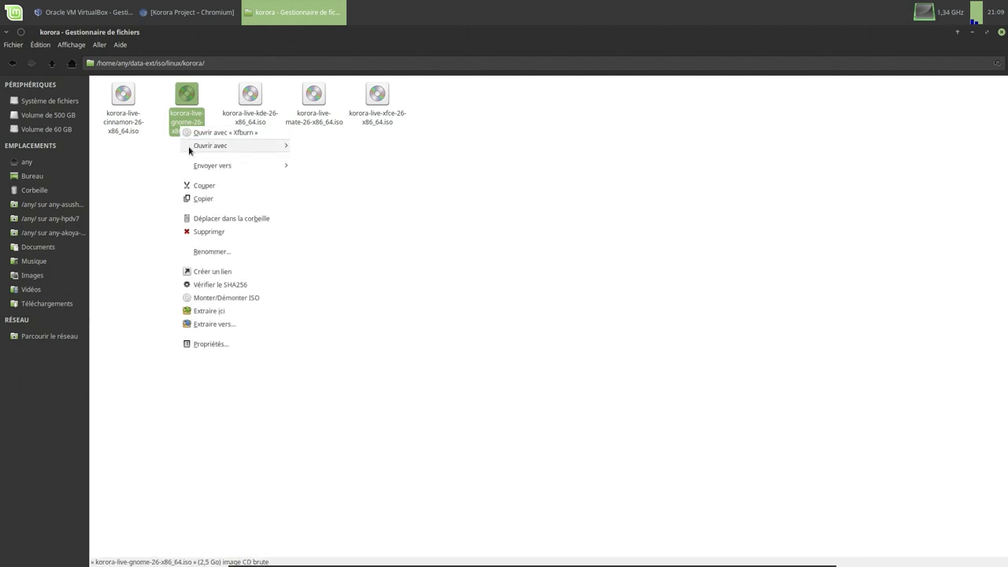
click(214, 346)
key(ctrl+c)
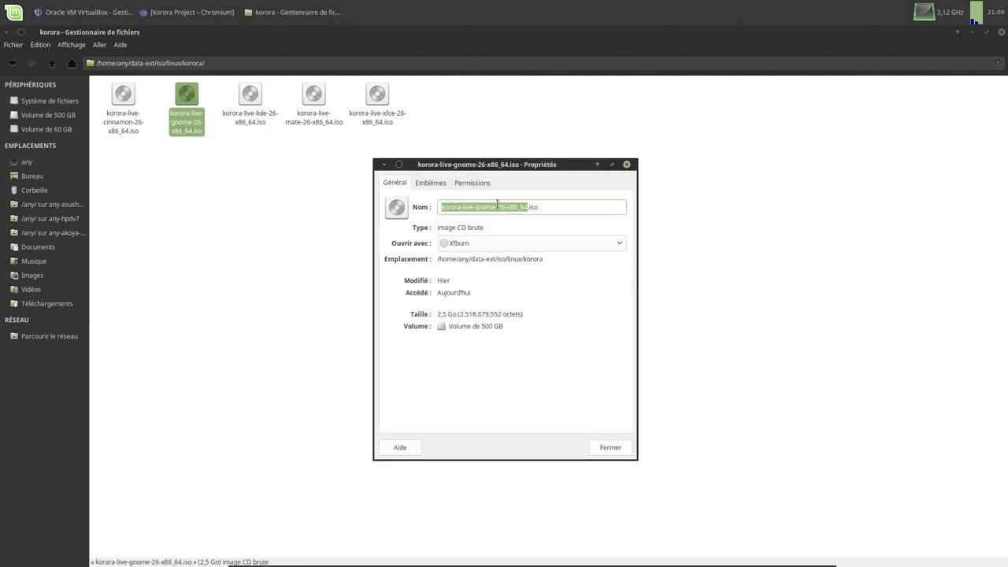
right_click(497, 206)
click(520, 223)
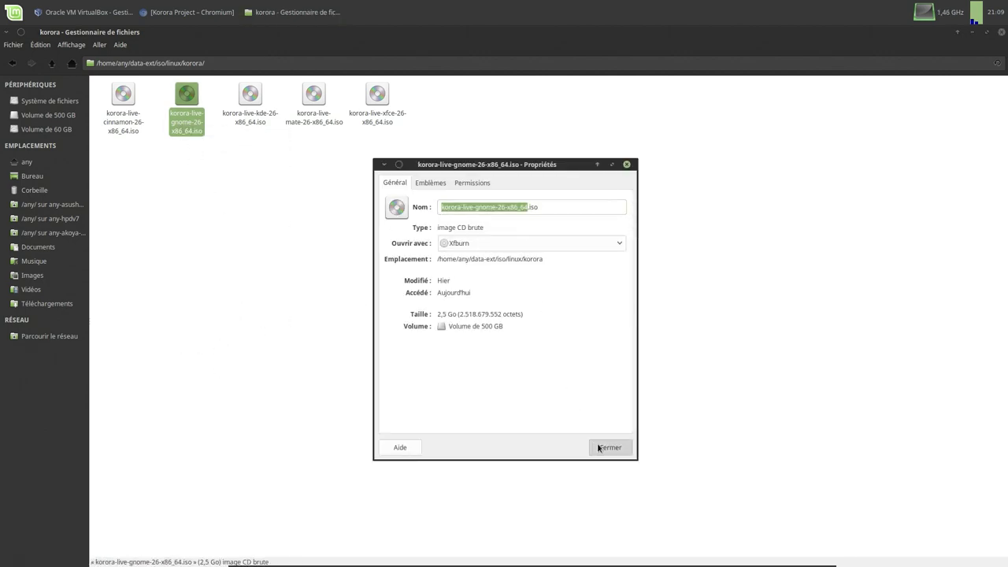
click(603, 445)
click(44, 162)
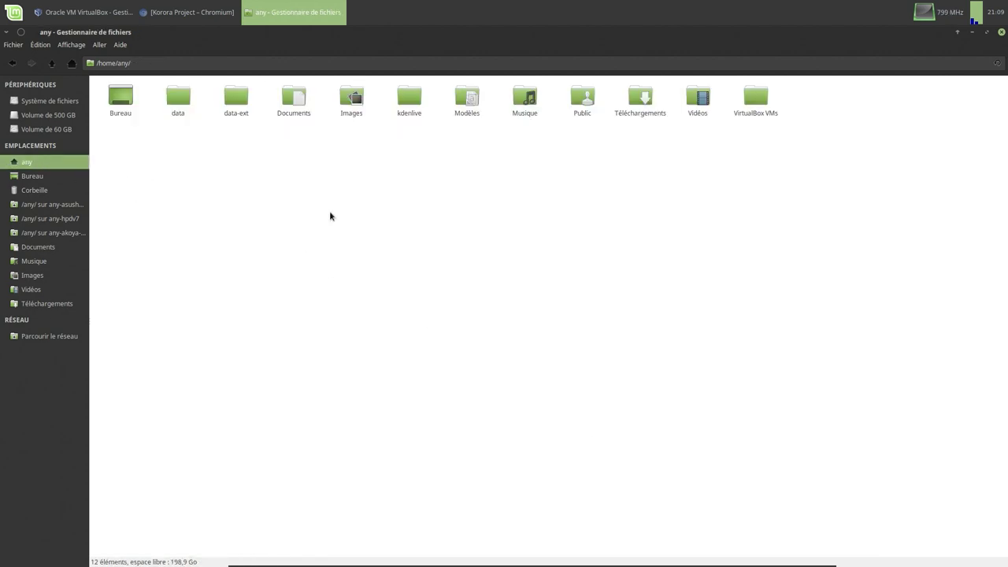
click(115, 14)
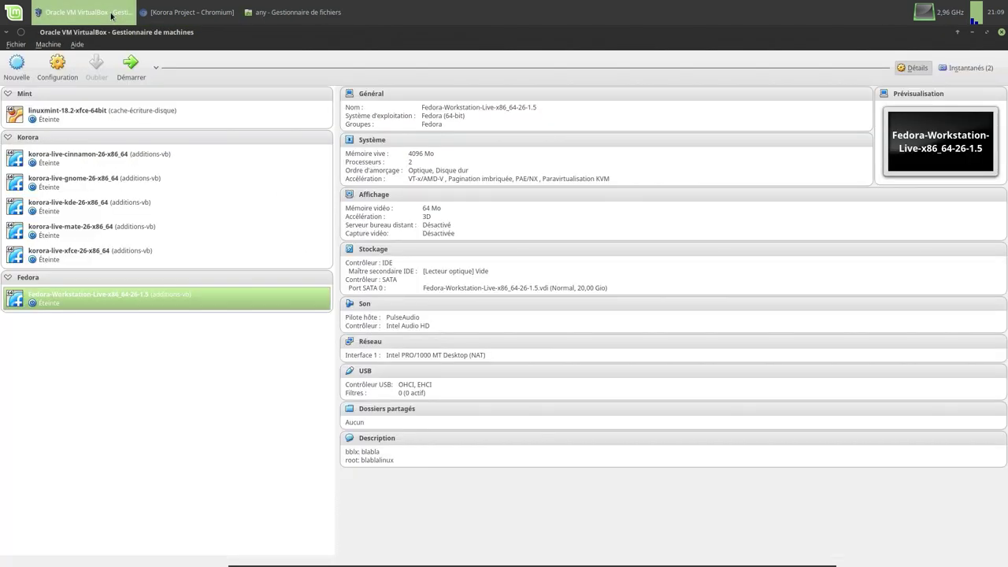
- Start a new machine named TUTO-korora-live-gnome-26-x86_64 from the pasted ISO name
click(19, 69)
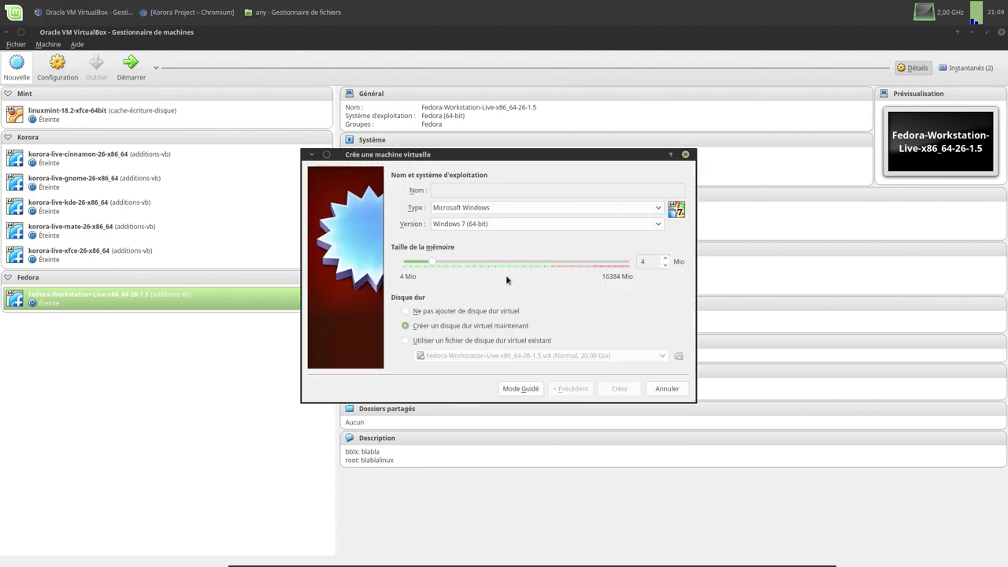
key(ctrl+v)
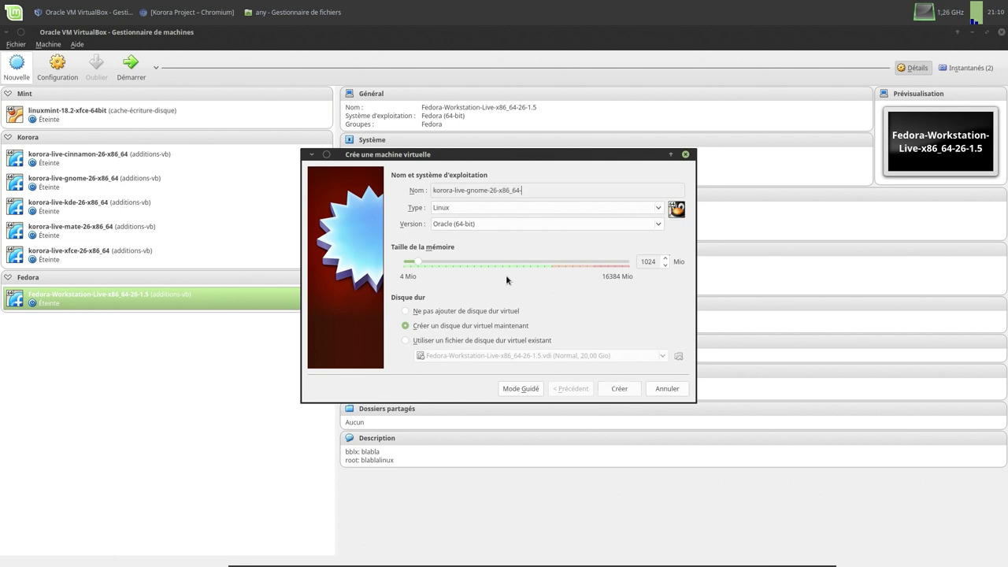
text(-TUT)
key(BackSpace)
key(BackSpace)
key(BackSpace)
key(BackSpace)
key(Left)
key(Left)
key(Left)
key(Left)
key(Left)
key(Left)
key(Left)
key(Left)
key(Left)
key(Left)
text(TUTO)
- Choose Fedora (64-bit), 4096 Mio memory, and create it with a 20 Gio disk
click(573, 224)
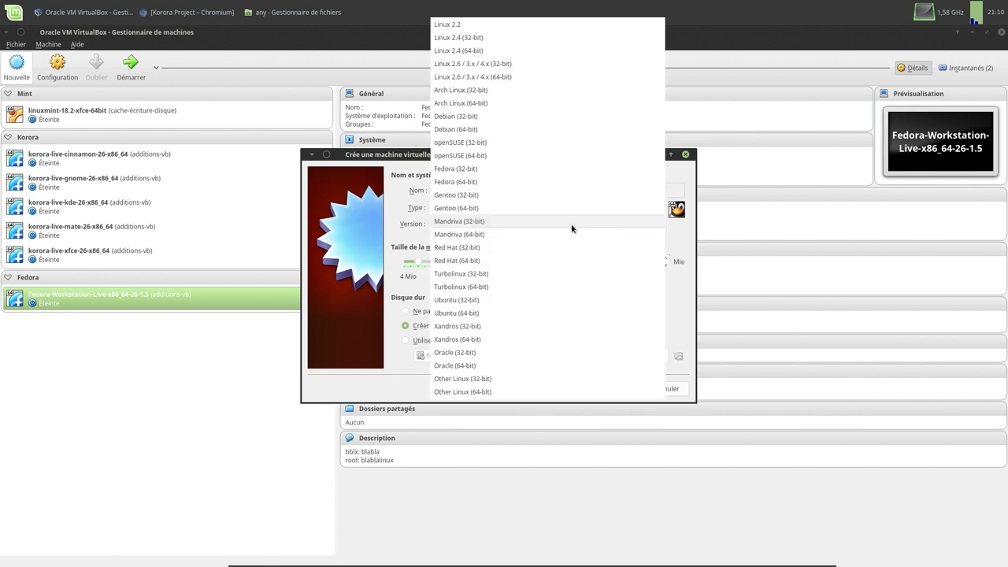
click(539, 186)
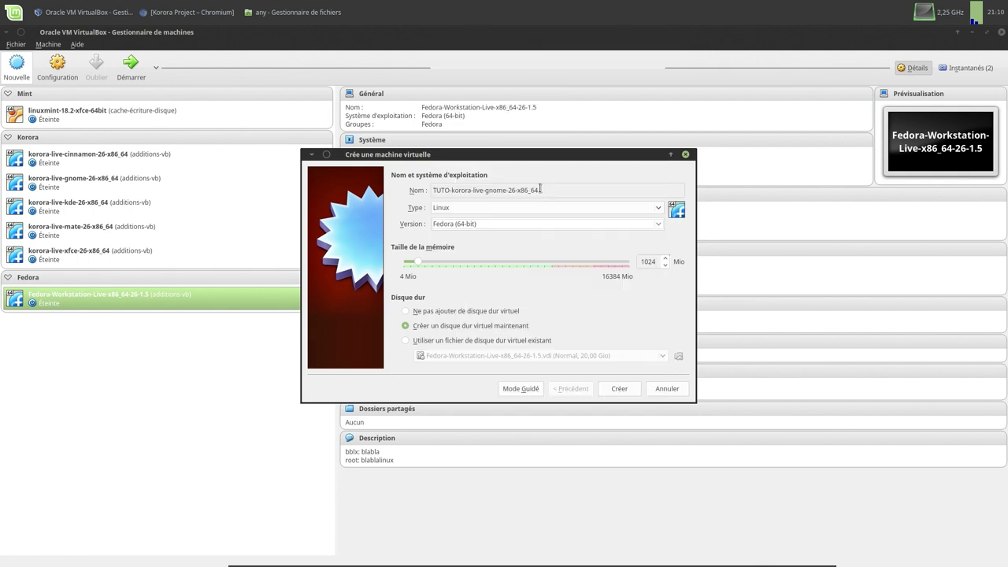
double_click(650, 261)
text(4096)
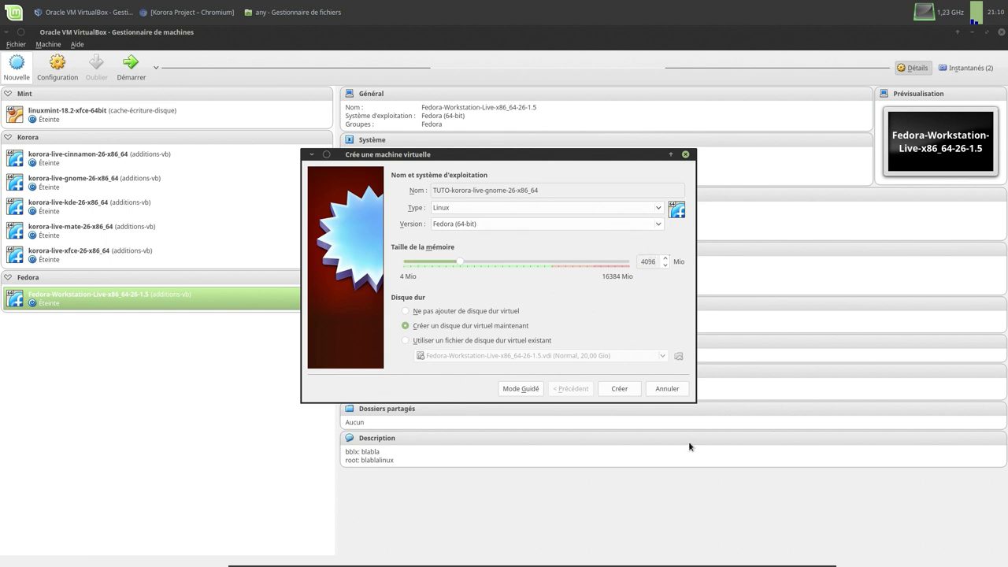
click(633, 392)
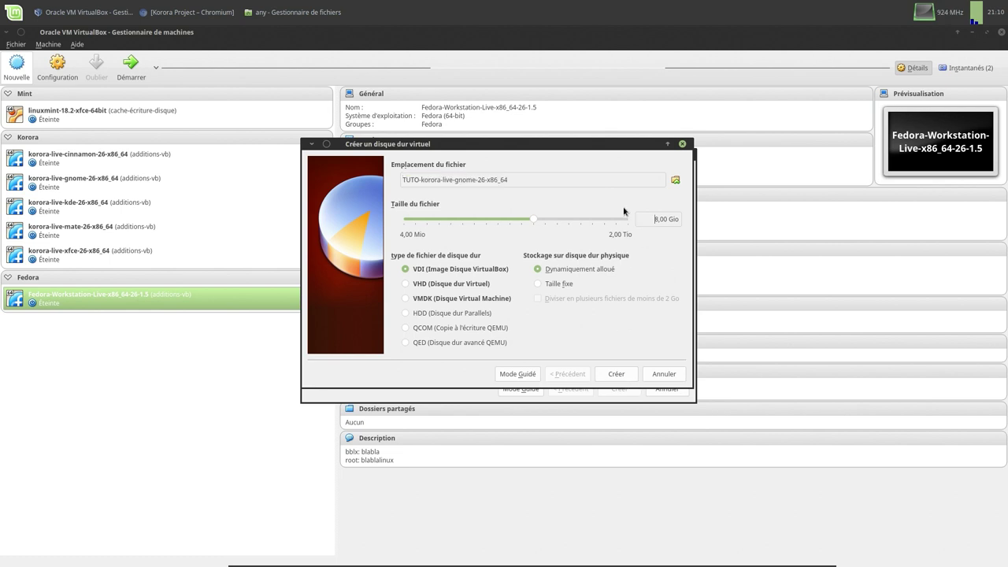
key(Delete)
text(20)
click(618, 375)
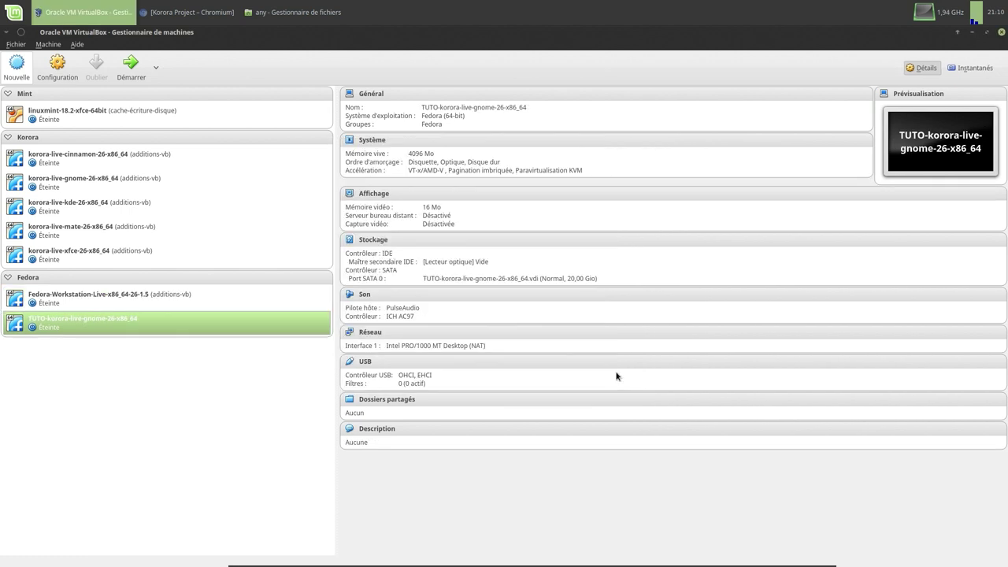
- Group the TUTO-korora-live-gnome-26-x86_64 machine and rename the new group to Tests
drag(62, 326, 68, 379)
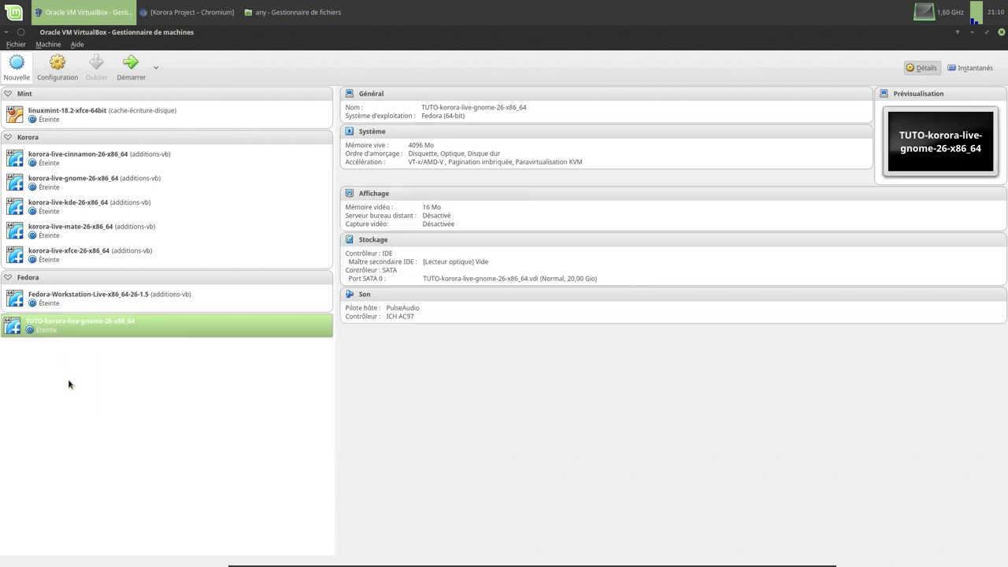
right_click(55, 331)
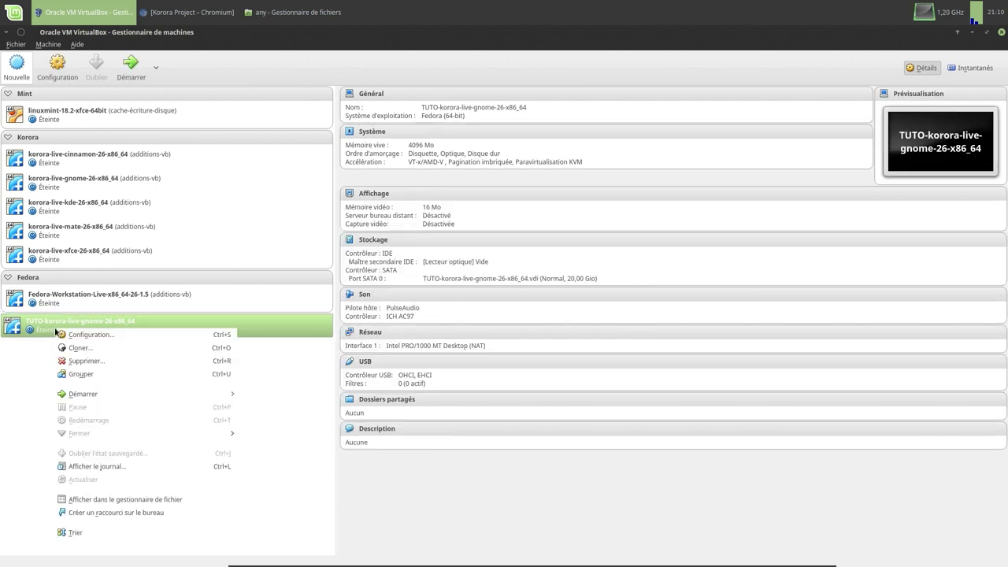
click(81, 374)
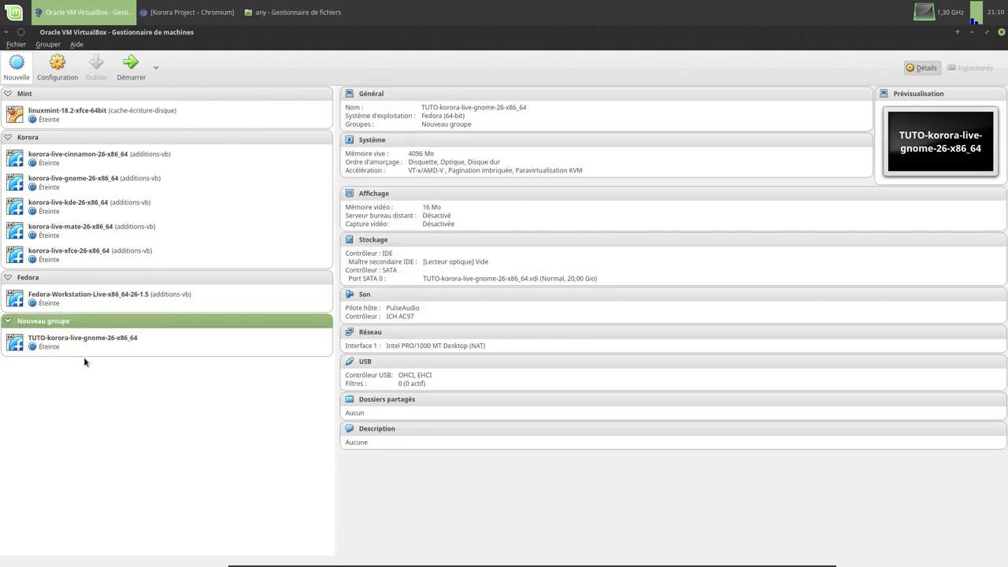
right_click(60, 321)
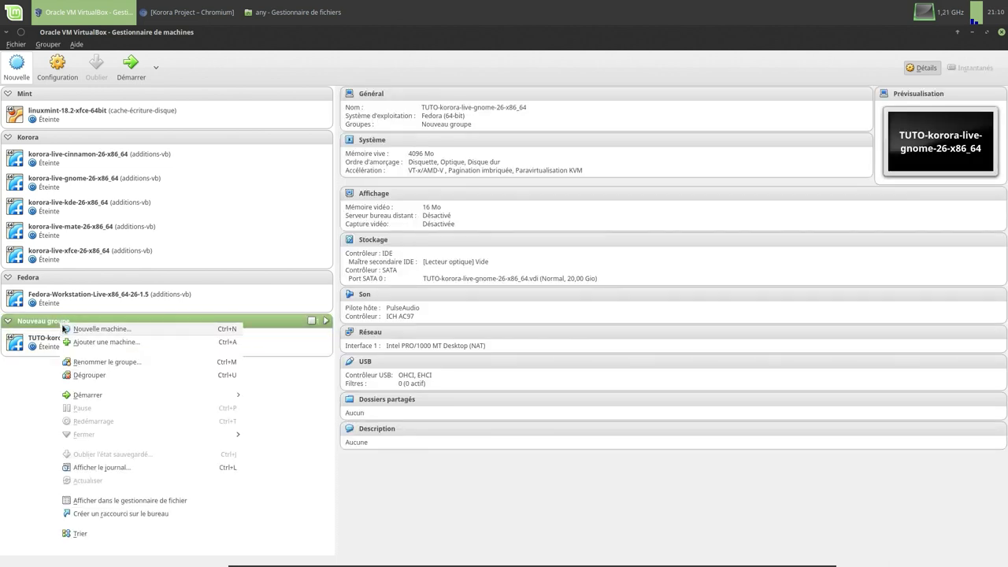
click(87, 362)
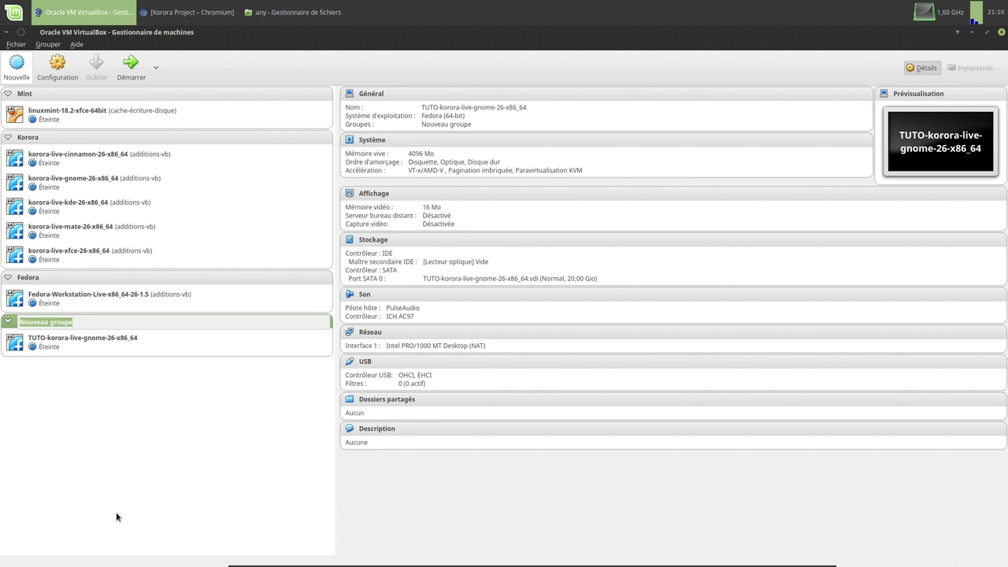
text(Tests)
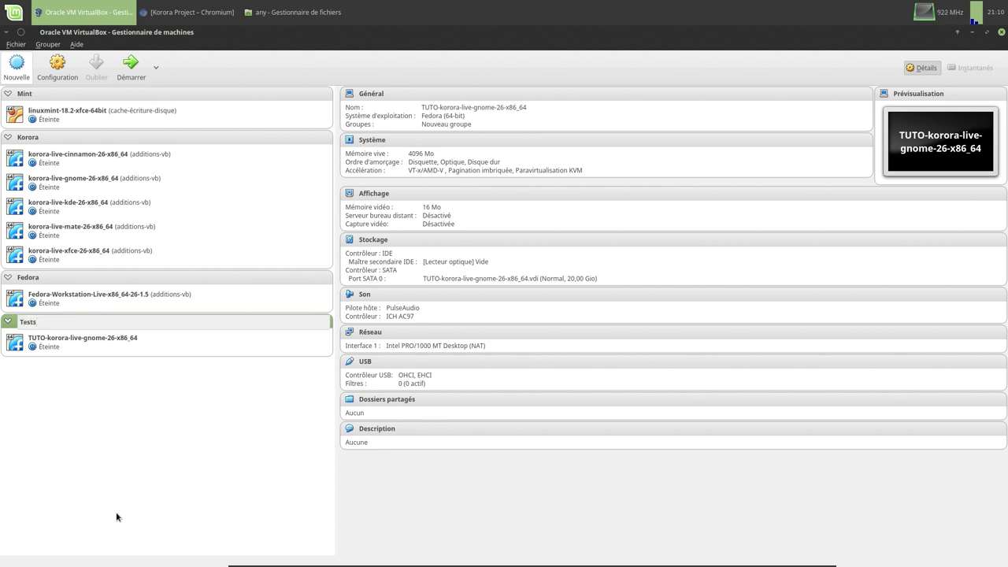
key(Return)
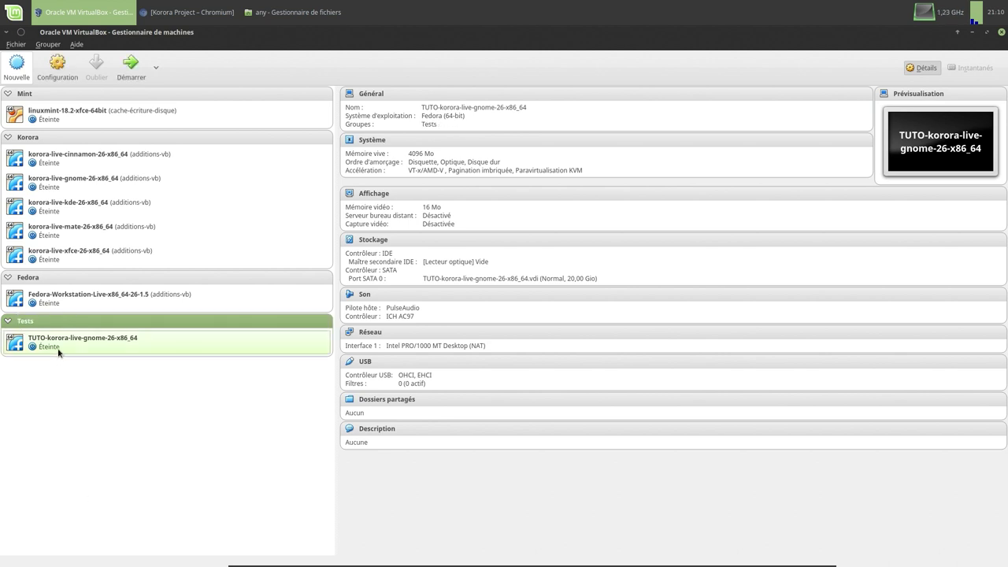
click(59, 347)
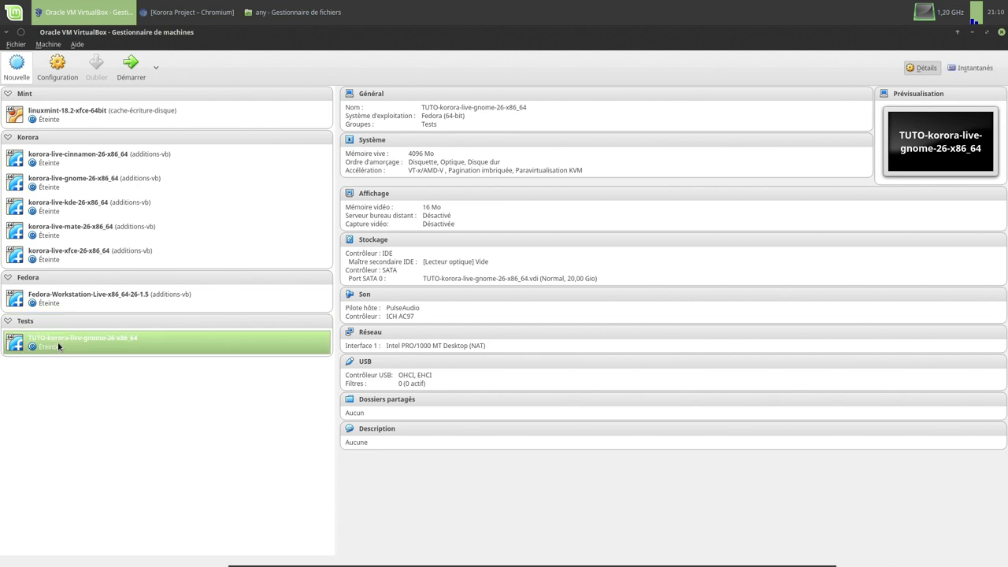
- Set the Korora machine's shared clipboard and drag-and-drop to Bidirectionnel and save
click(57, 65)
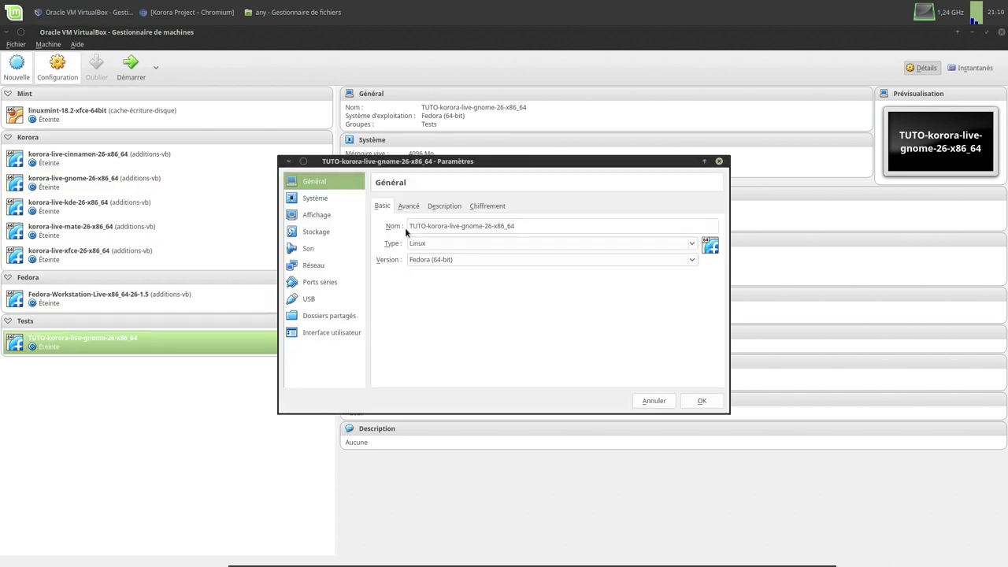
click(408, 206)
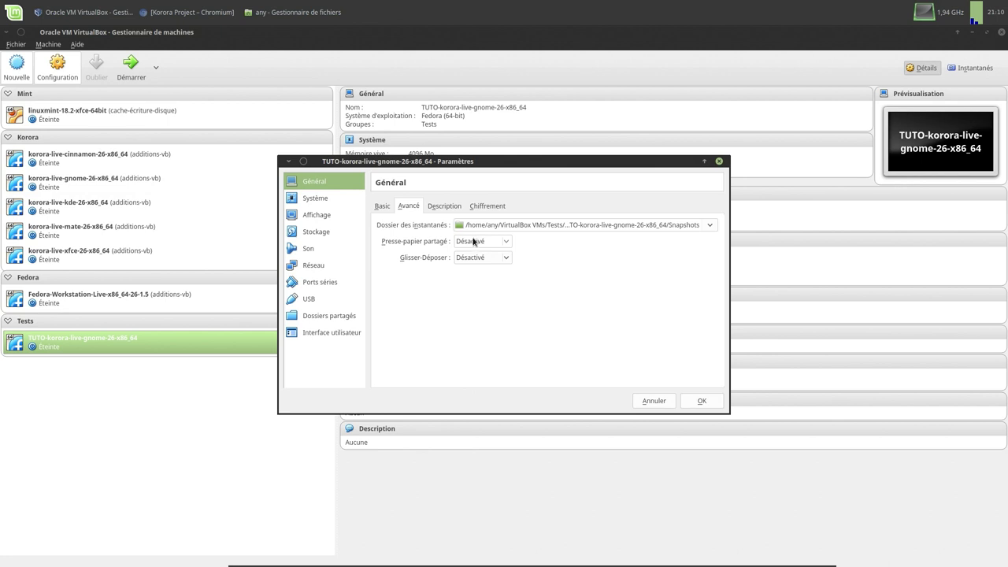
click(475, 241)
click(482, 282)
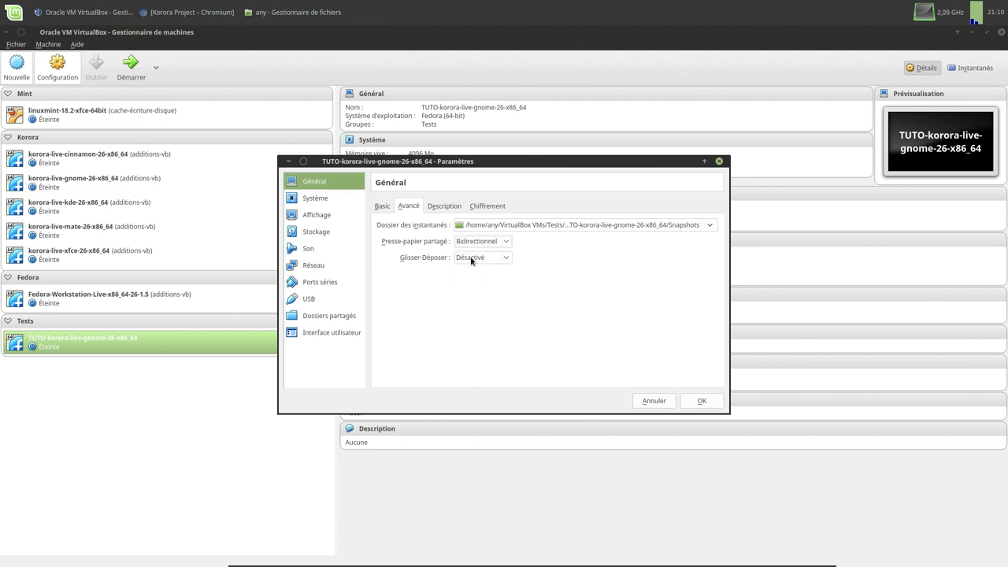
click(476, 258)
click(482, 298)
click(702, 401)
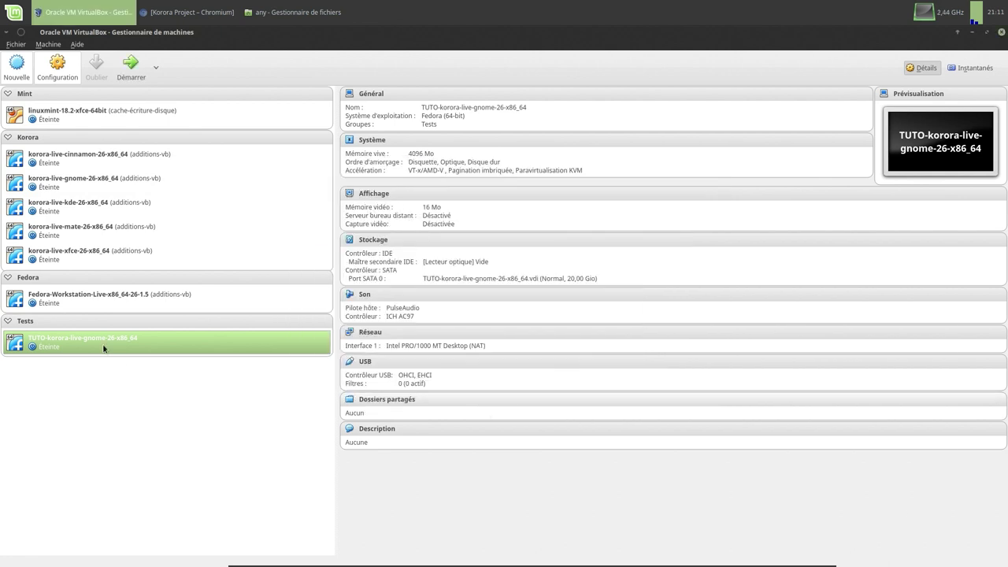
- Copy the description text from the Fedora-Workstation-Live-x86_64-26-1.5 machine's settings
click(80, 298)
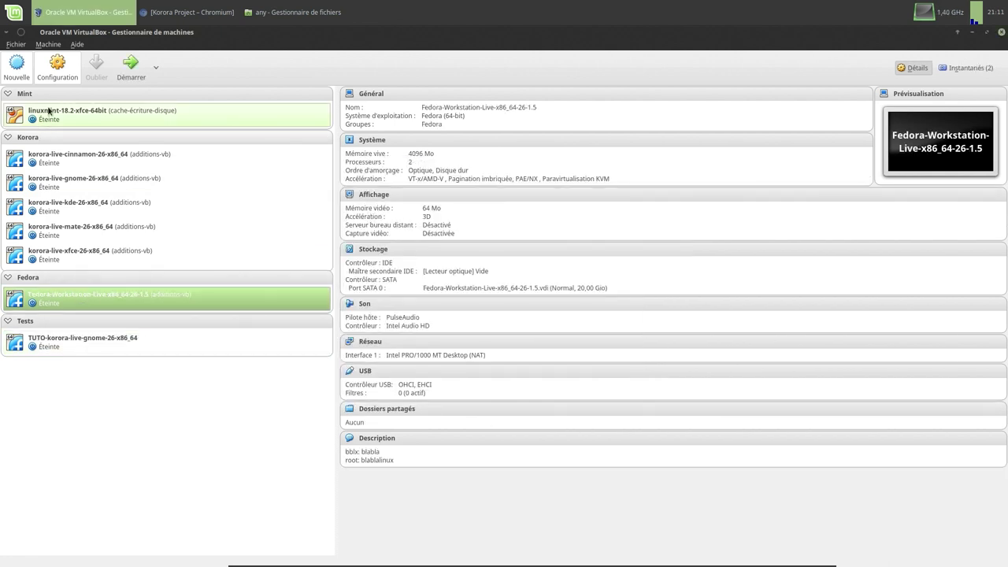
click(57, 66)
click(444, 205)
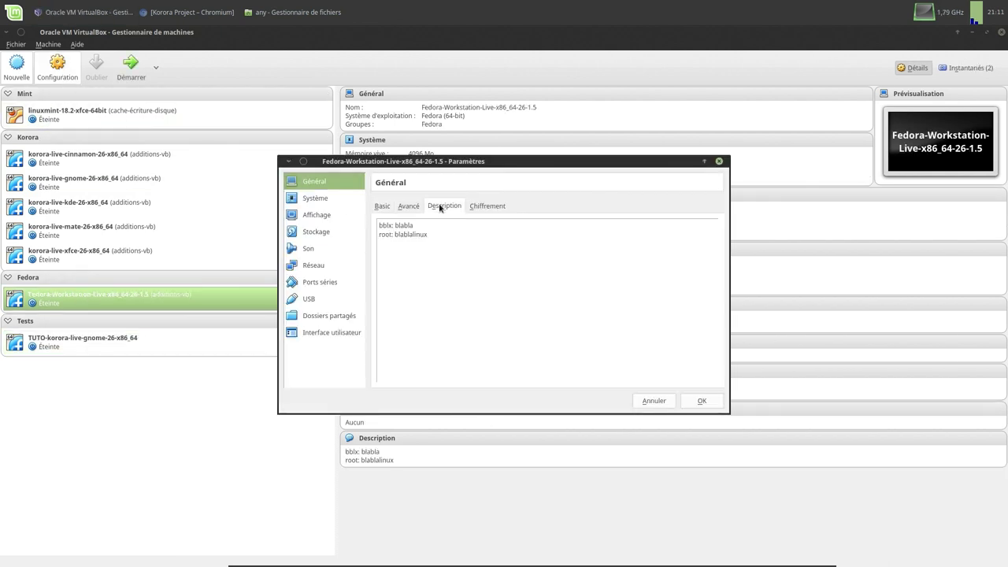
drag(432, 234, 378, 225)
right_click(396, 236)
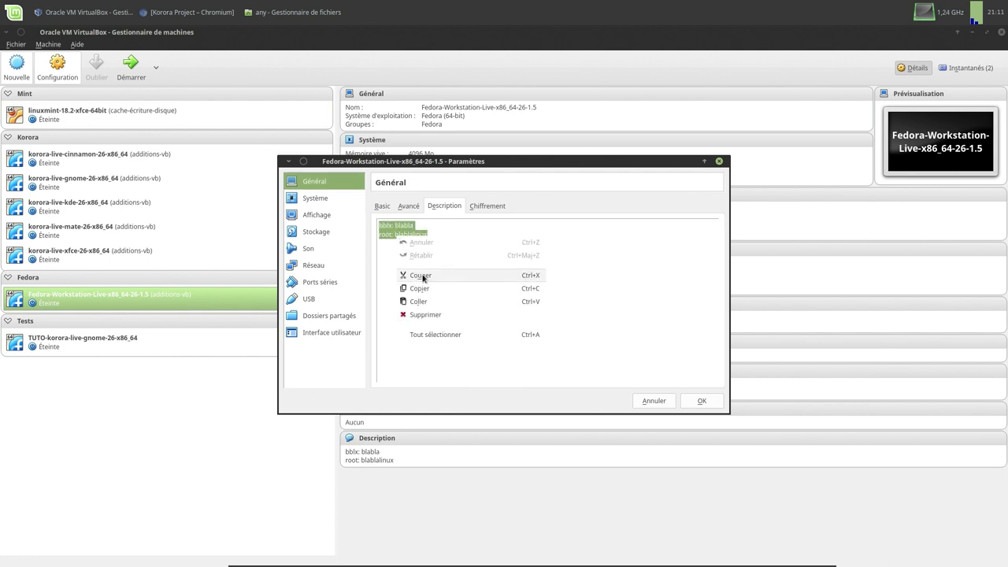
click(428, 288)
click(654, 401)
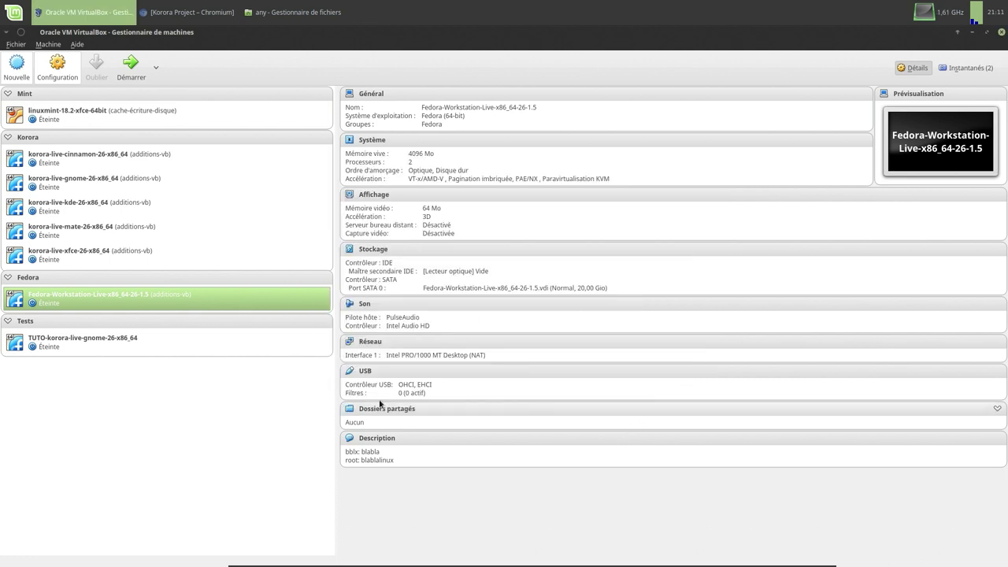
- Paste the copied description into the Korora machine's Description tab
click(122, 341)
click(74, 79)
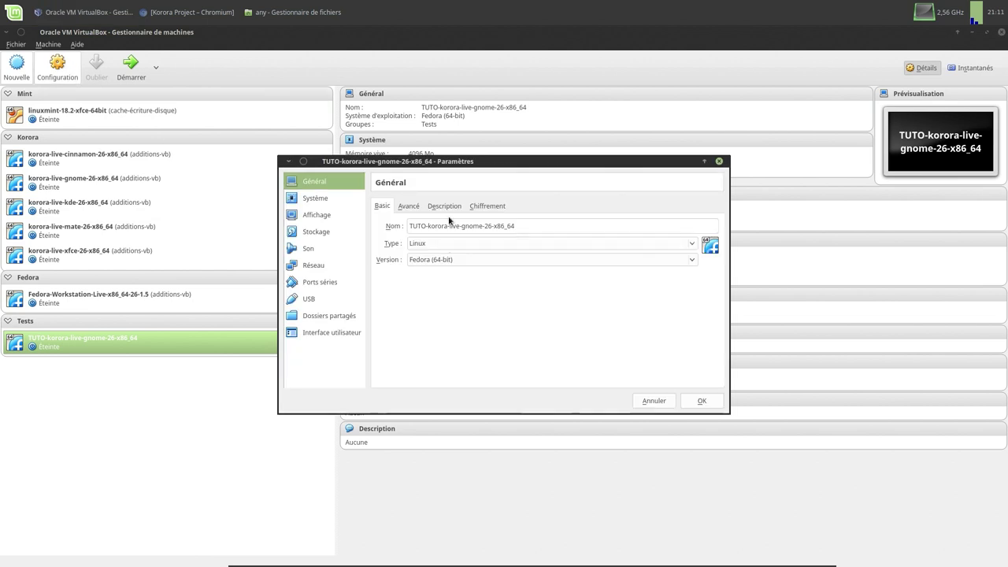
click(445, 206)
right_click(456, 251)
click(477, 315)
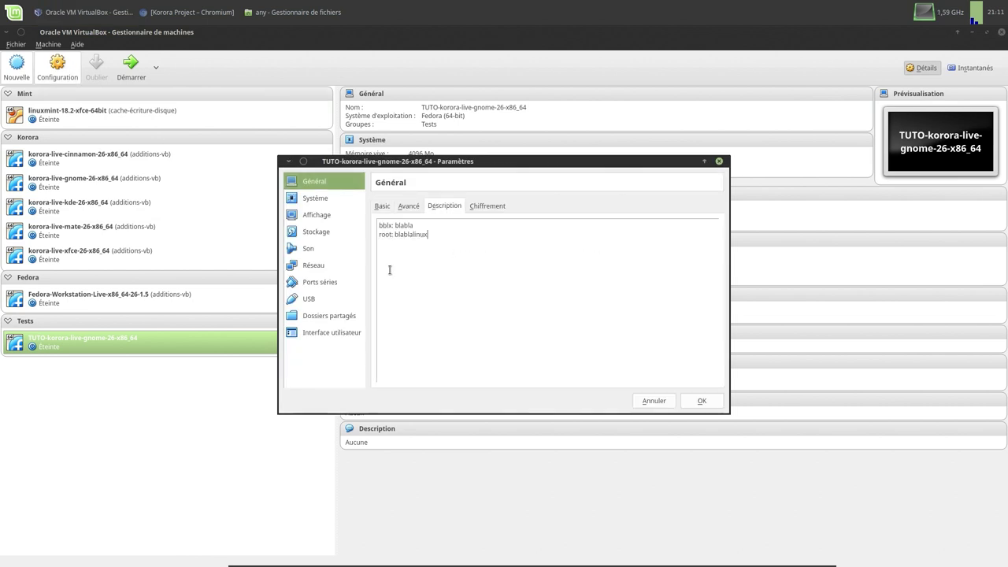
click(325, 201)
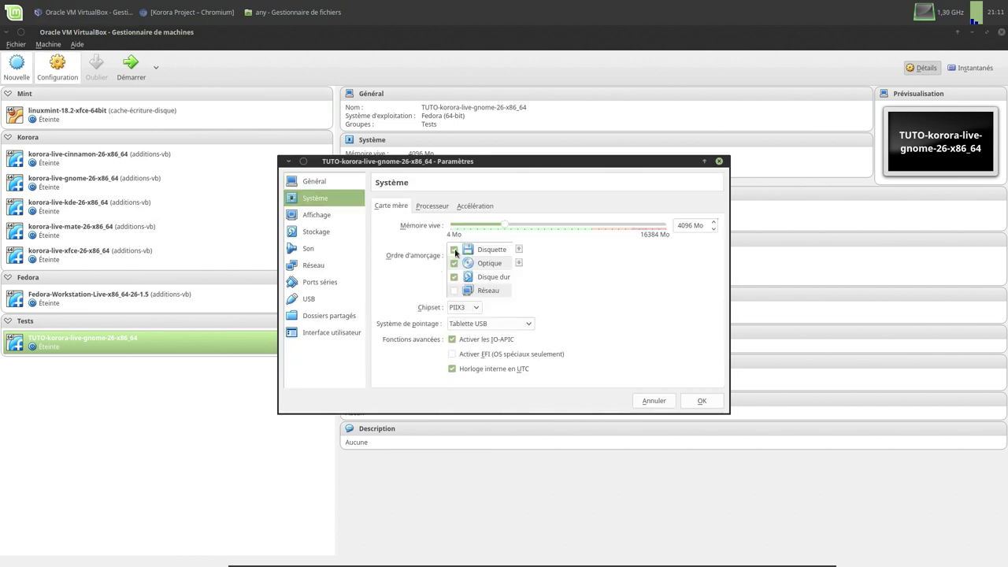
- Remove floppy from the boot order, give the machine 2 processors and enable PAE/NX
click(454, 251)
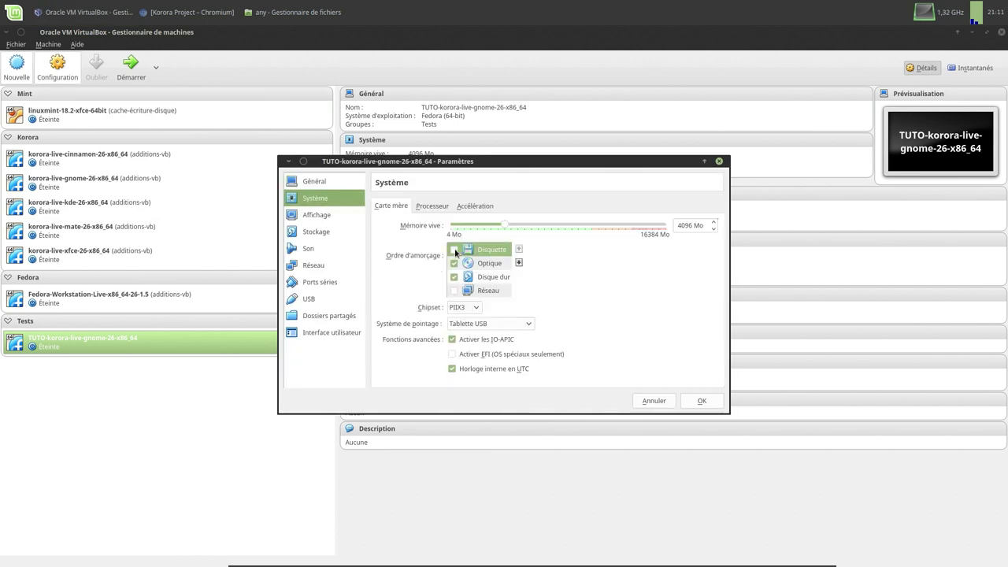
click(422, 207)
drag(459, 225, 512, 231)
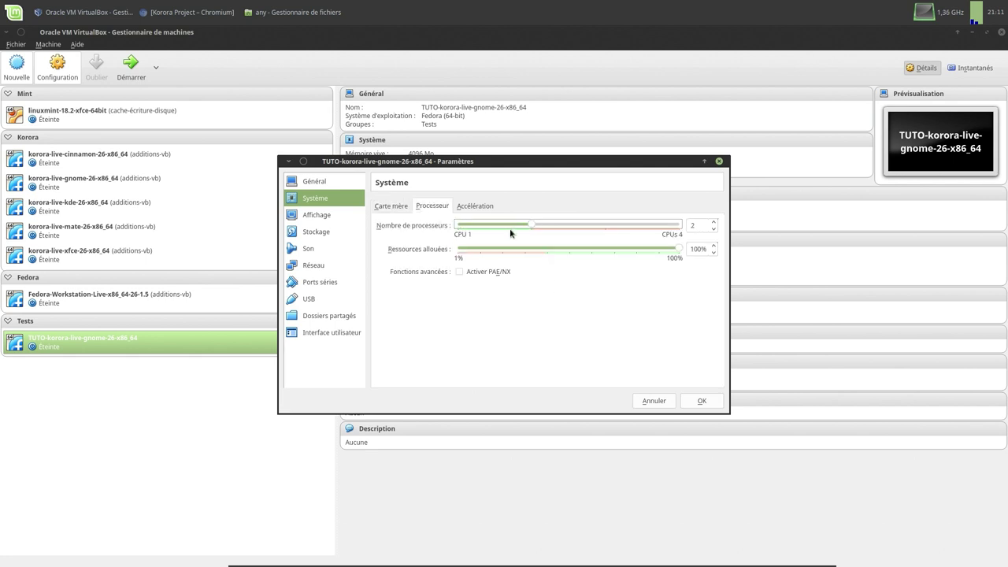
click(458, 271)
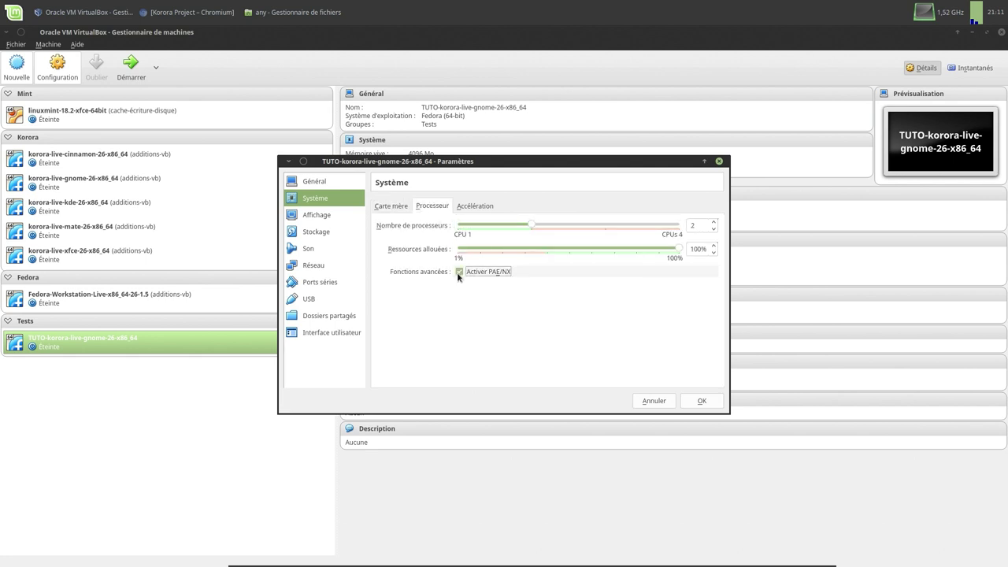
click(469, 206)
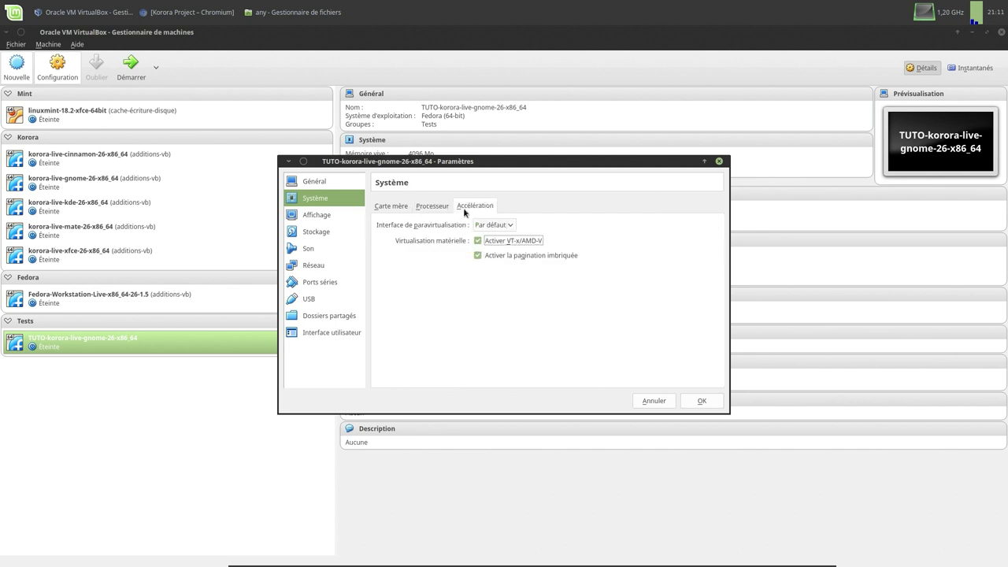
- Raise video memory from 16 to 64 Mo and turn on 3D acceleration
click(317, 217)
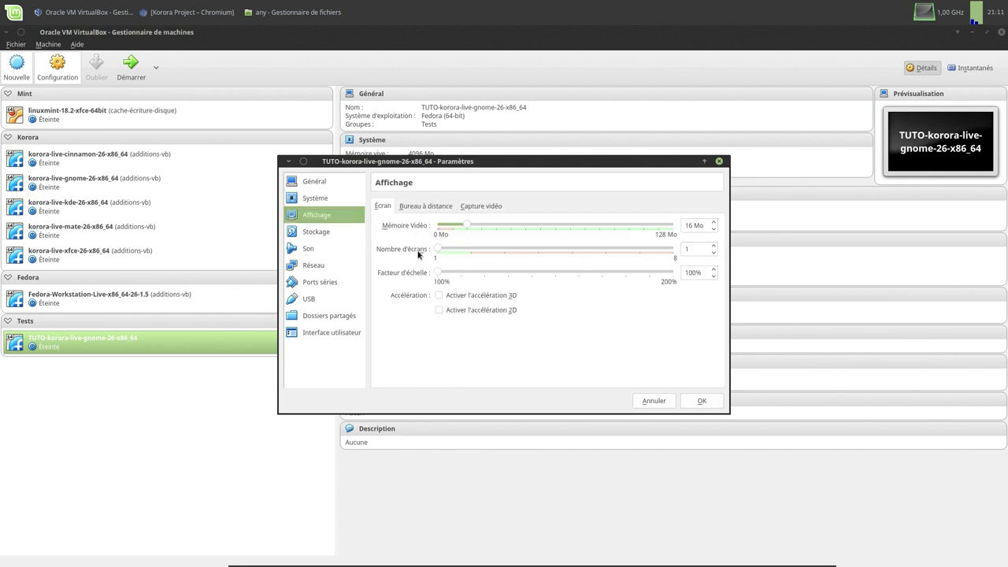
double_click(685, 225)
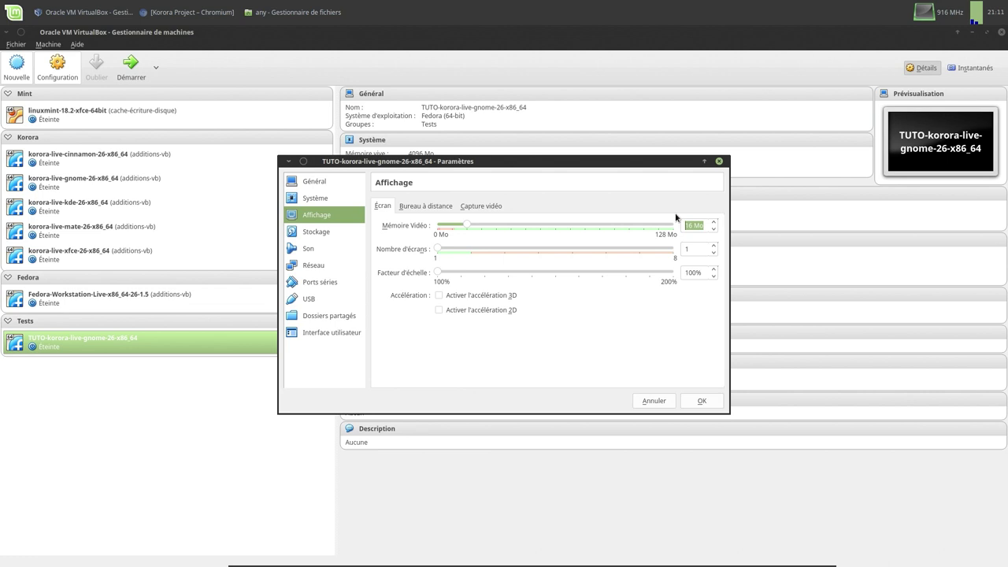
key(Home)
key(Delete)
key(Delete)
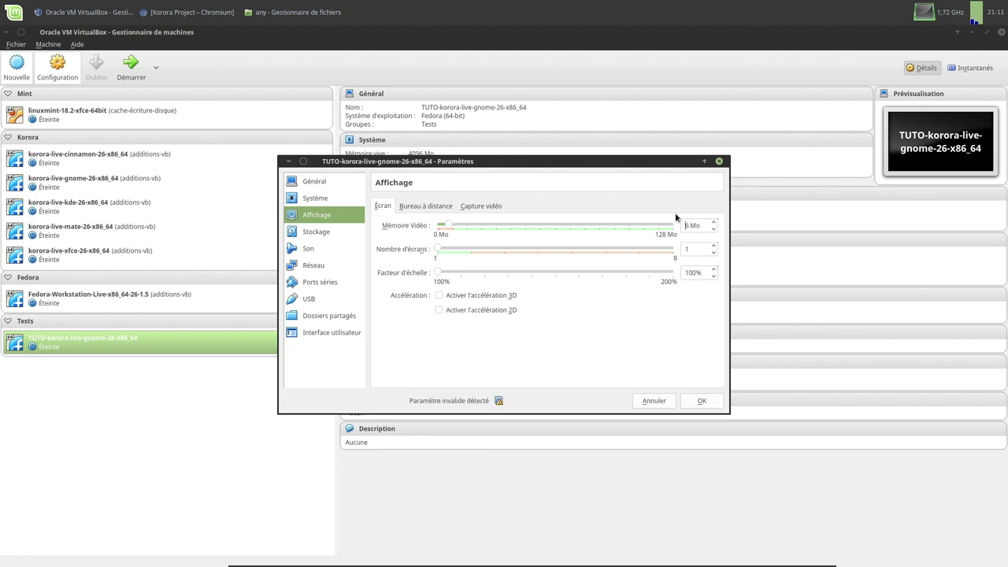
text(64)
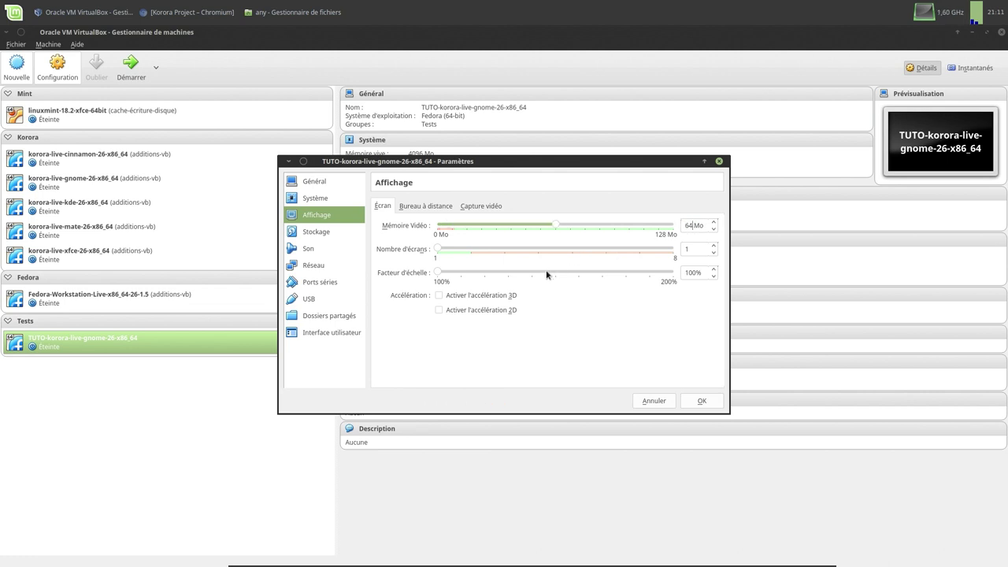
click(509, 295)
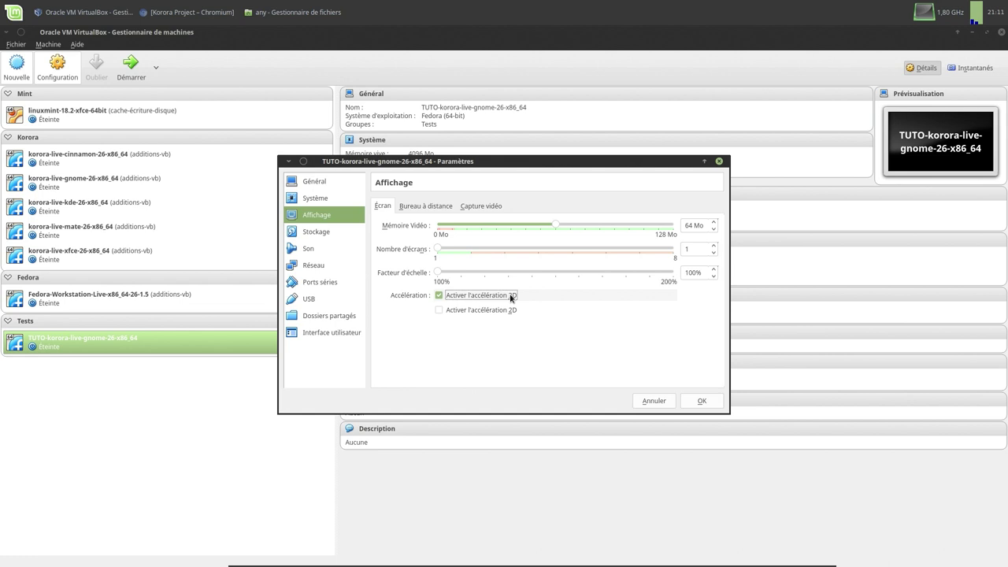
click(434, 206)
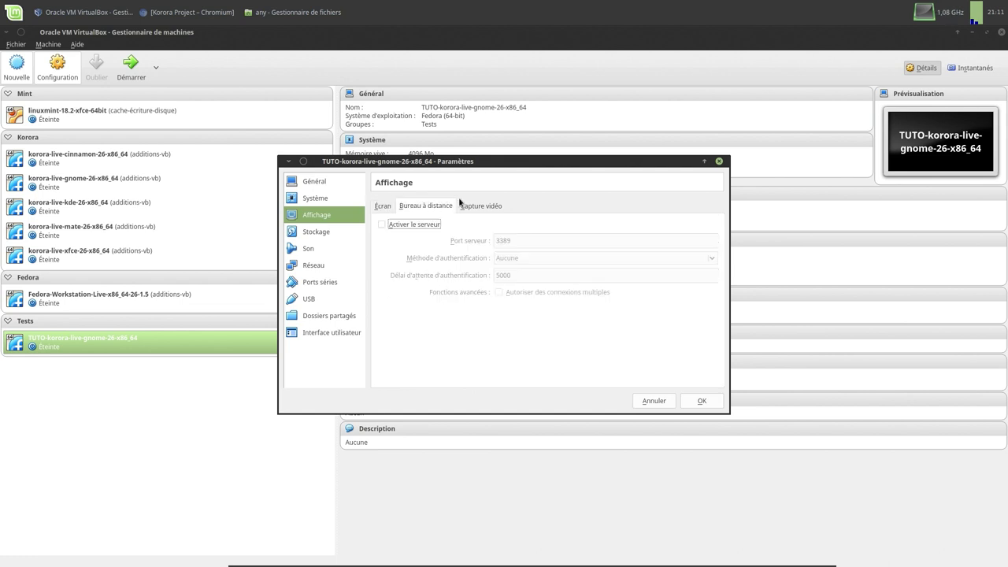
click(330, 233)
- Insert korora-live-gnome-26-x86_64.iso from the korora folder into the empty optical drive
click(419, 229)
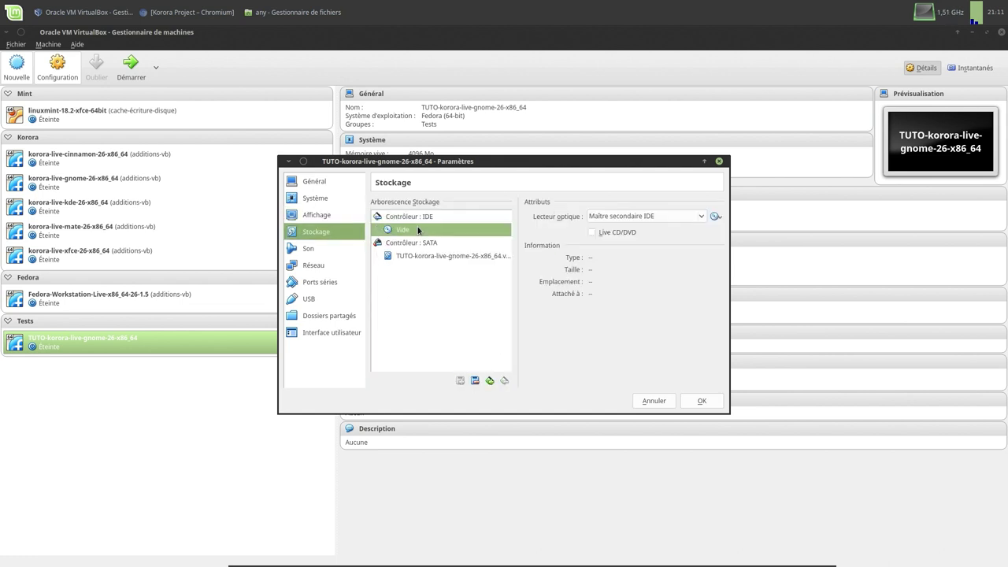
click(715, 216)
click(727, 230)
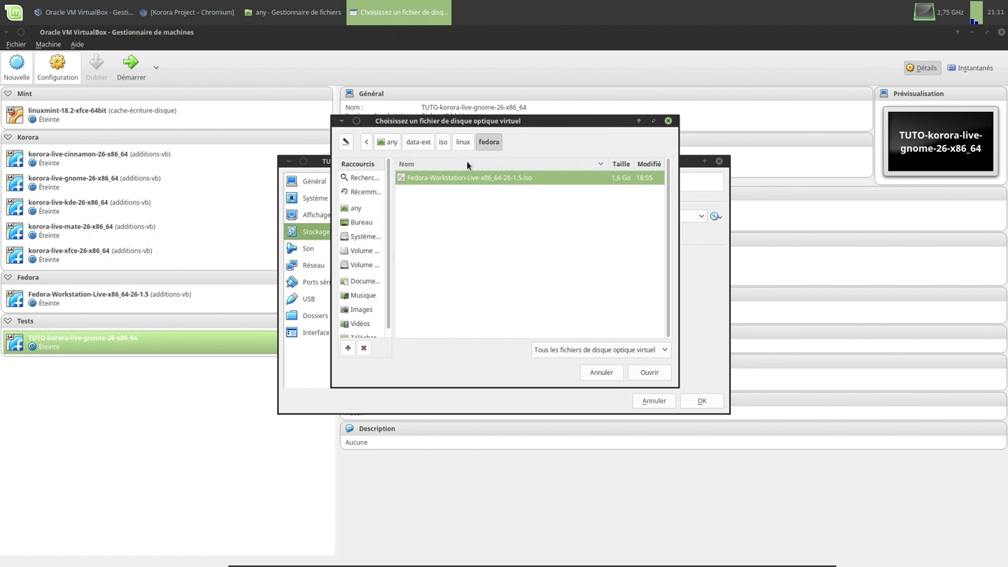
click(443, 143)
double_click(433, 178)
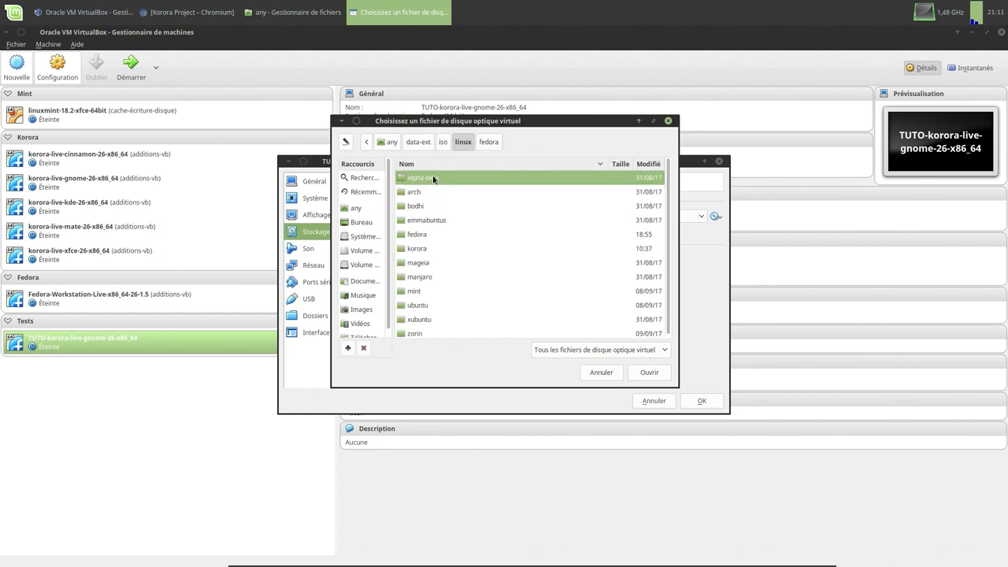
double_click(425, 247)
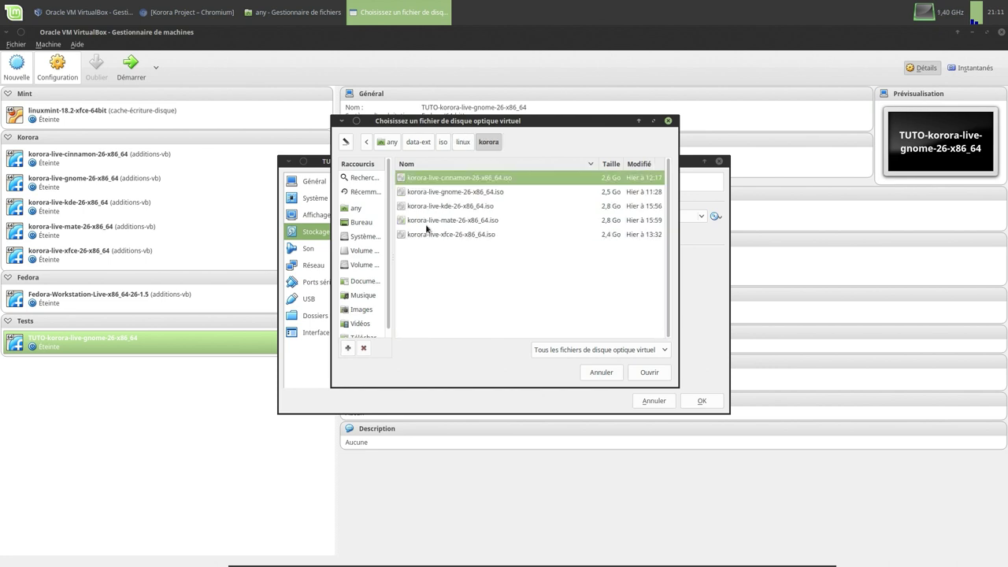
click(453, 192)
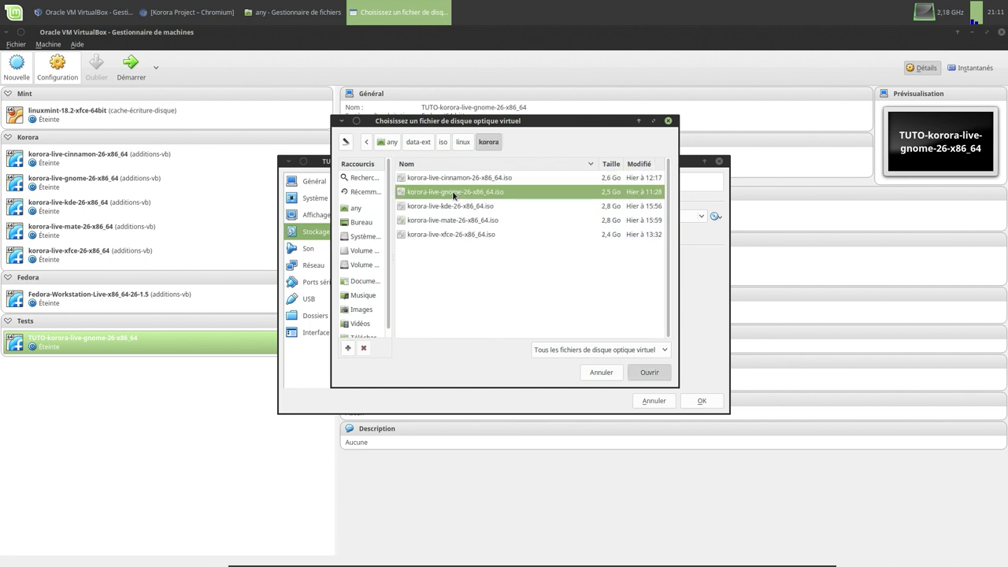
double_click(452, 192)
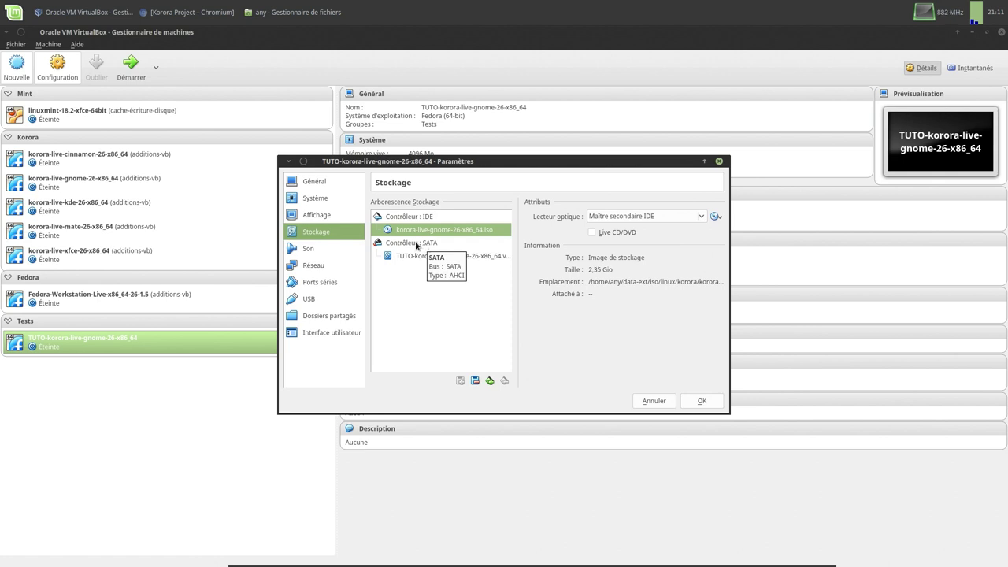
click(415, 245)
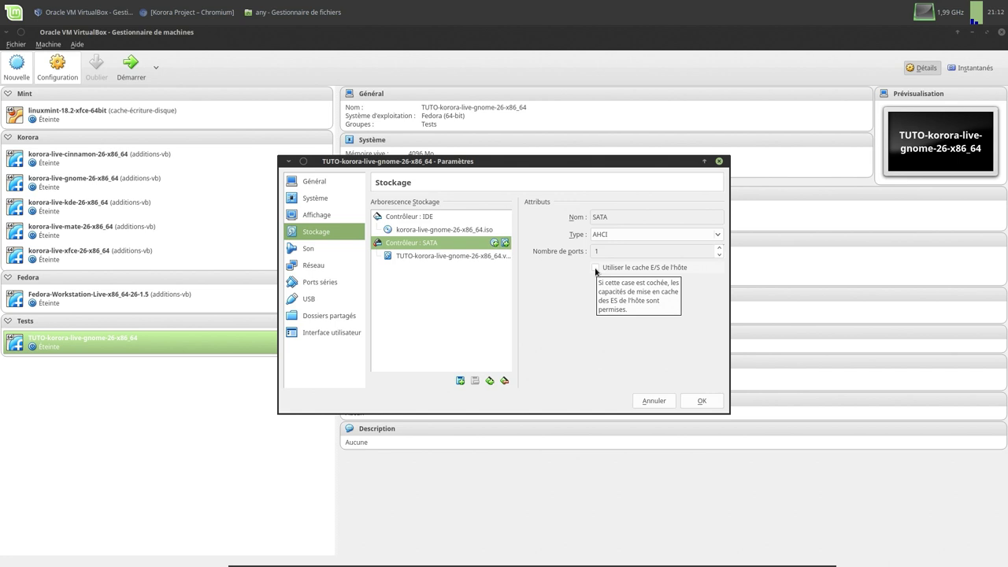
- Choose Intel Audio HD as audio controller, disable the full-screen mini toolbar, and save
click(317, 247)
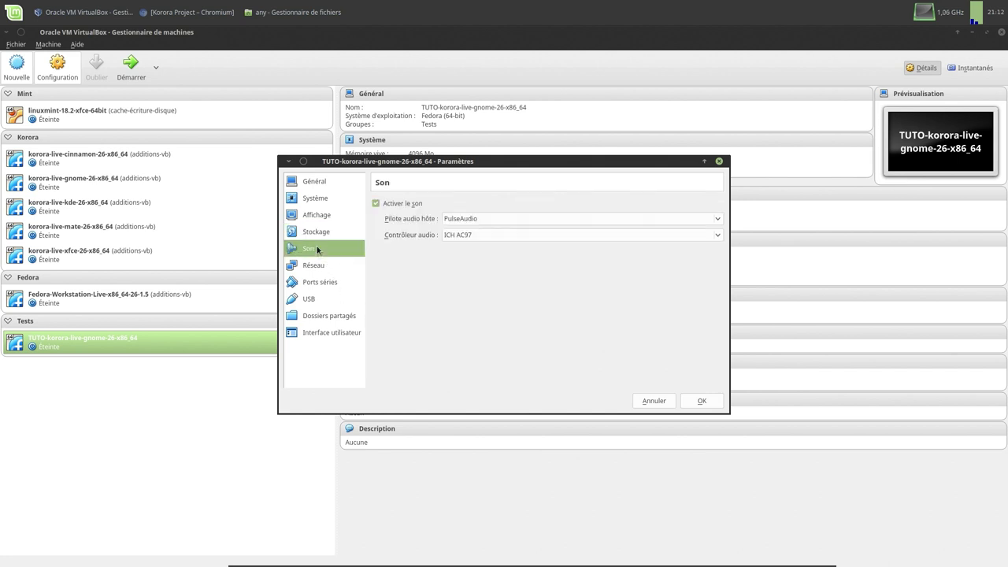
click(470, 234)
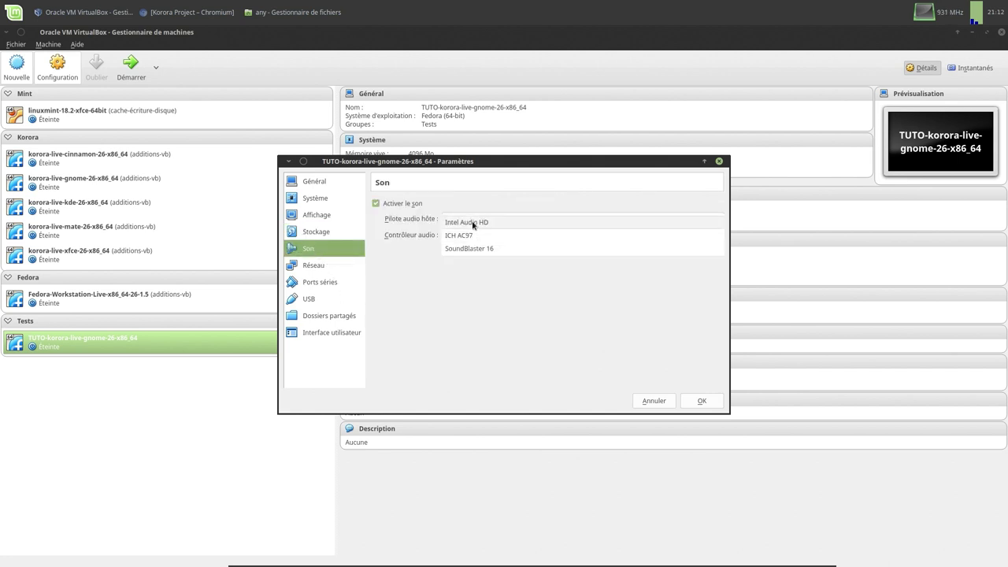
click(473, 222)
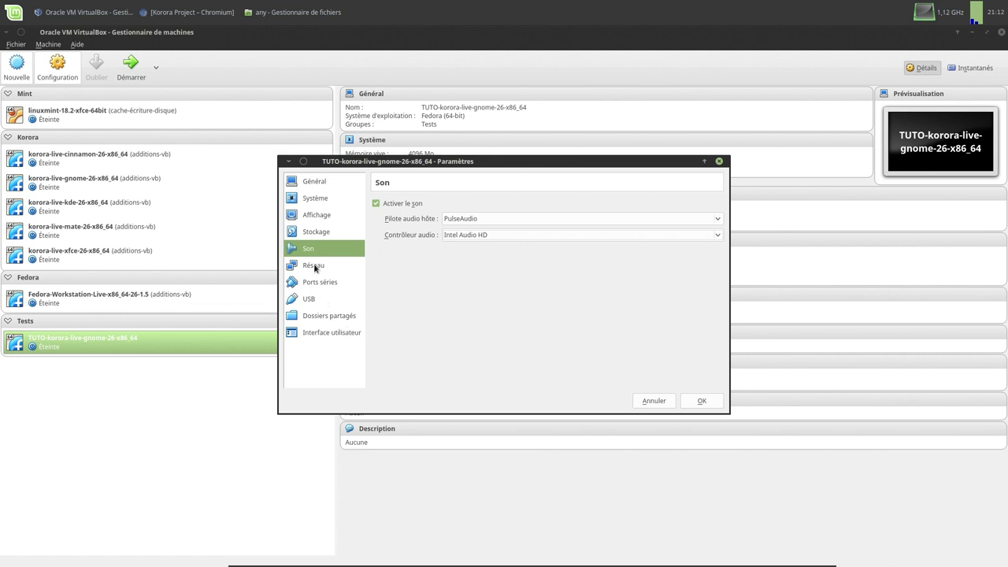
click(317, 334)
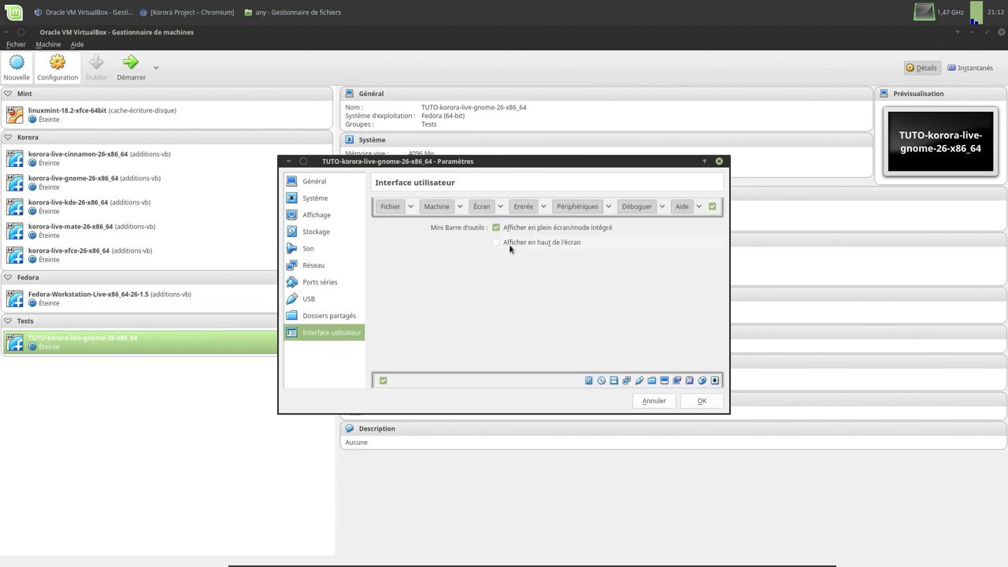
mouse_move(508, 246)
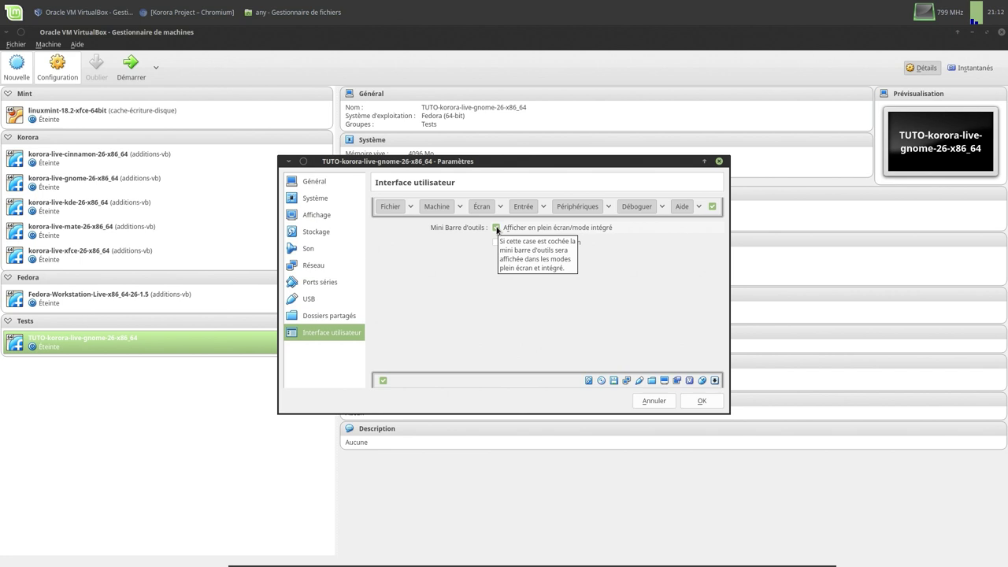
click(497, 228)
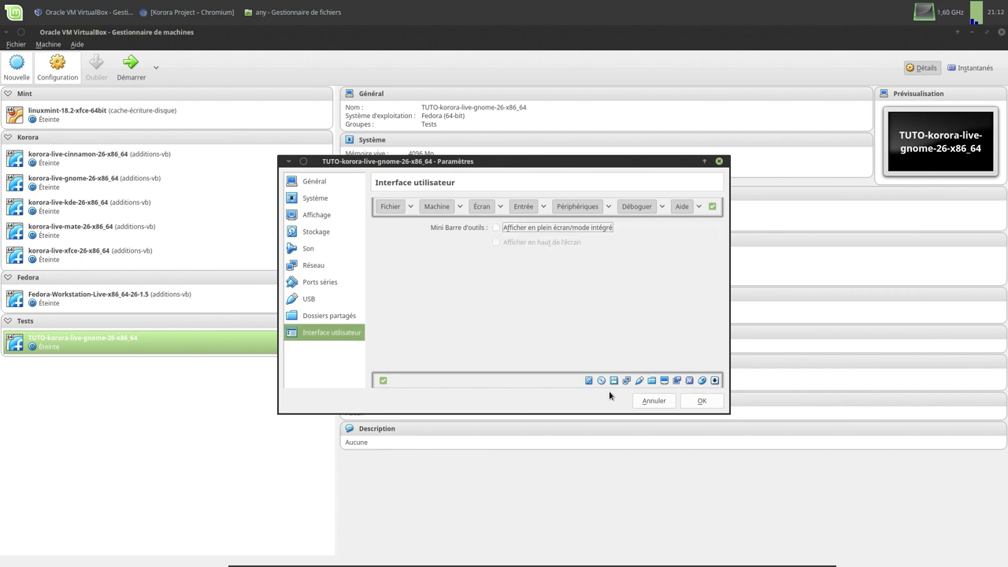
click(685, 400)
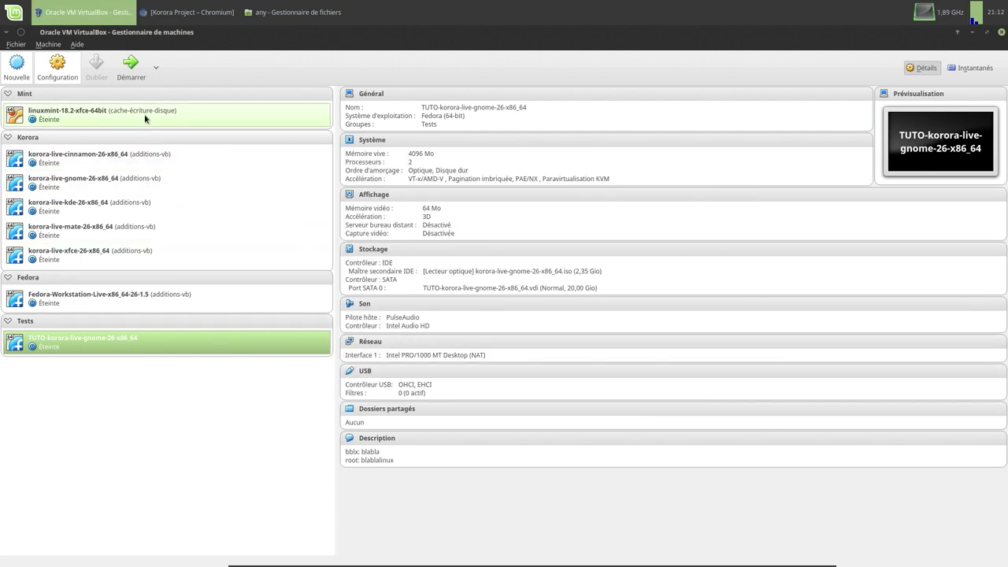
- Start TUTO-korora-live-gnome-26-x86_64 and boot Korora GNOME immediately from the boot menu
click(130, 69)
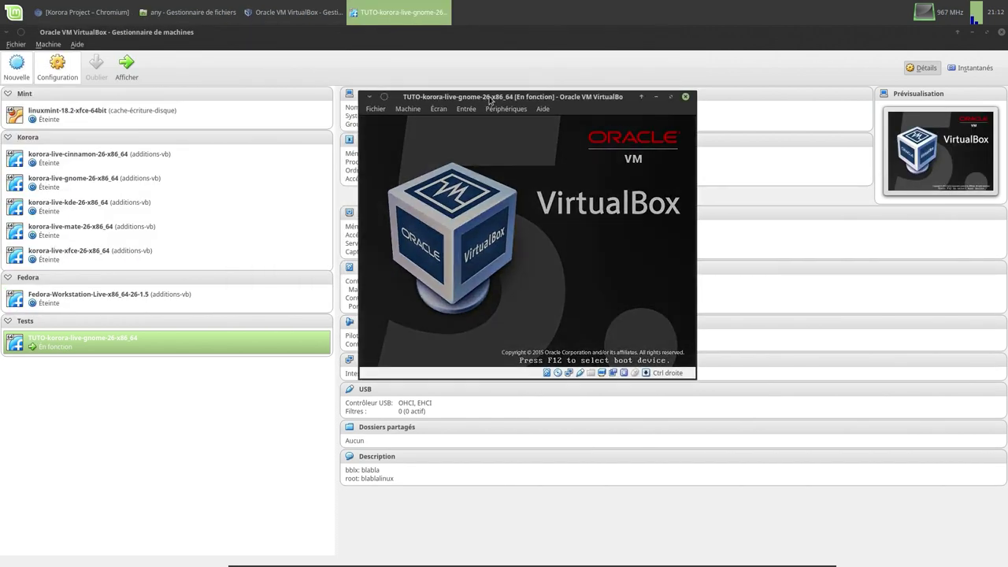
drag(509, 101, 490, 130)
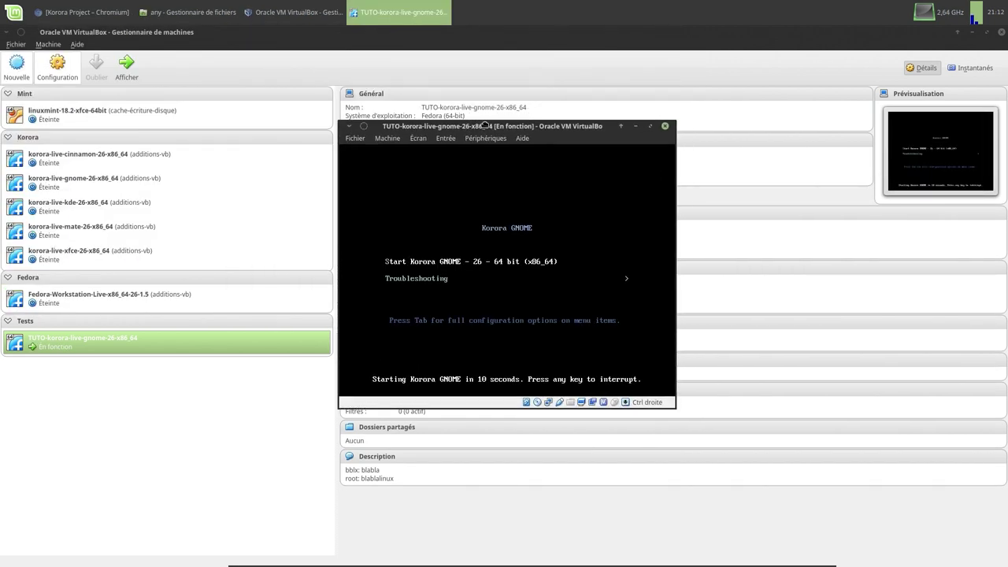
click(432, 258)
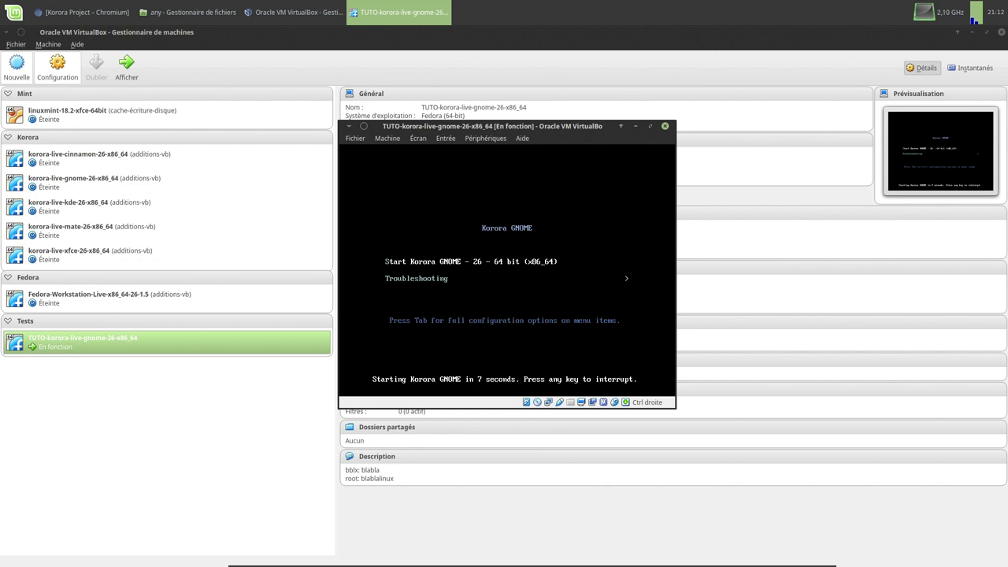
key(Return)
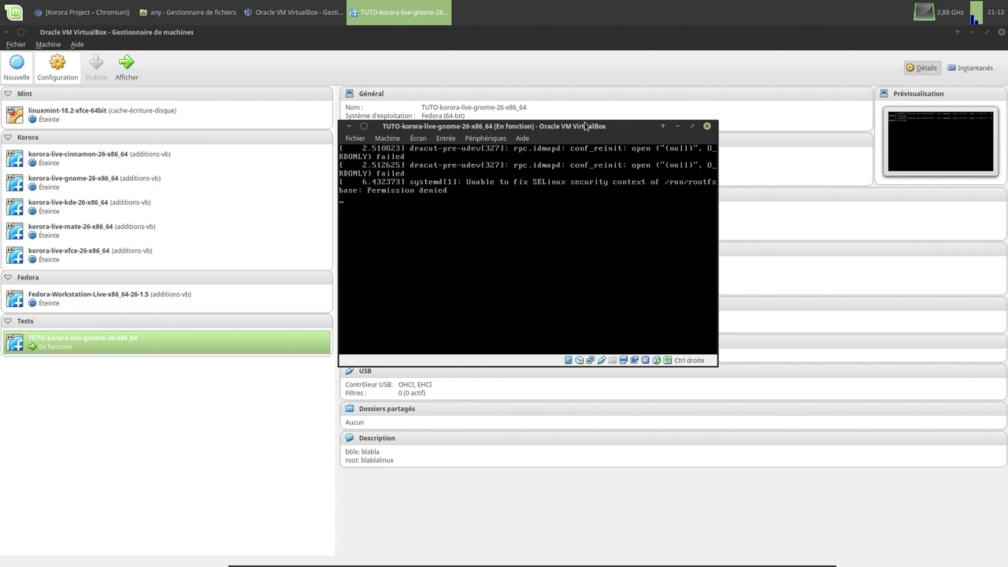
drag(584, 128, 565, 150)
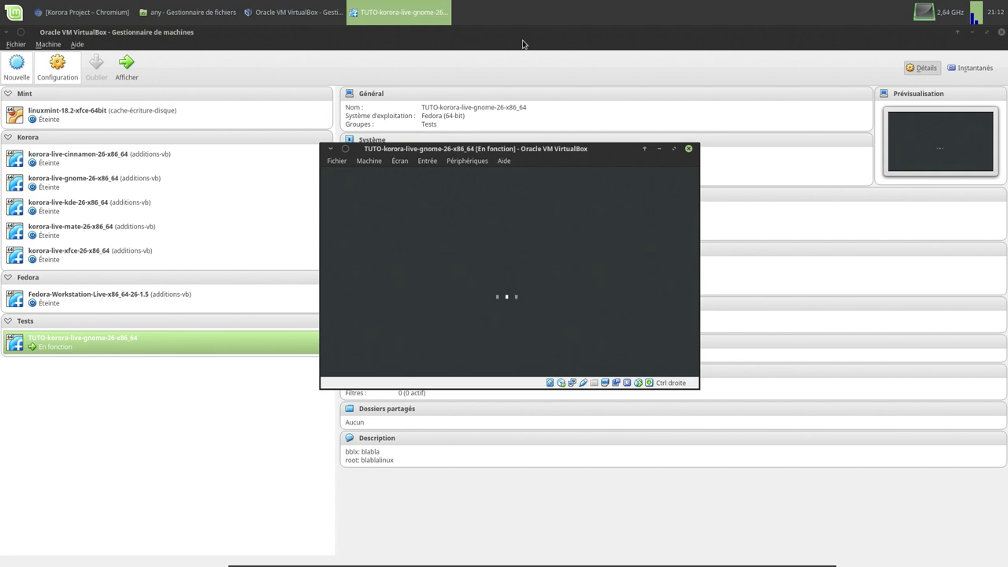
- Minimize the VirtualBox manager and file manager, reposition the VM, and log in as Live System User
click(972, 33)
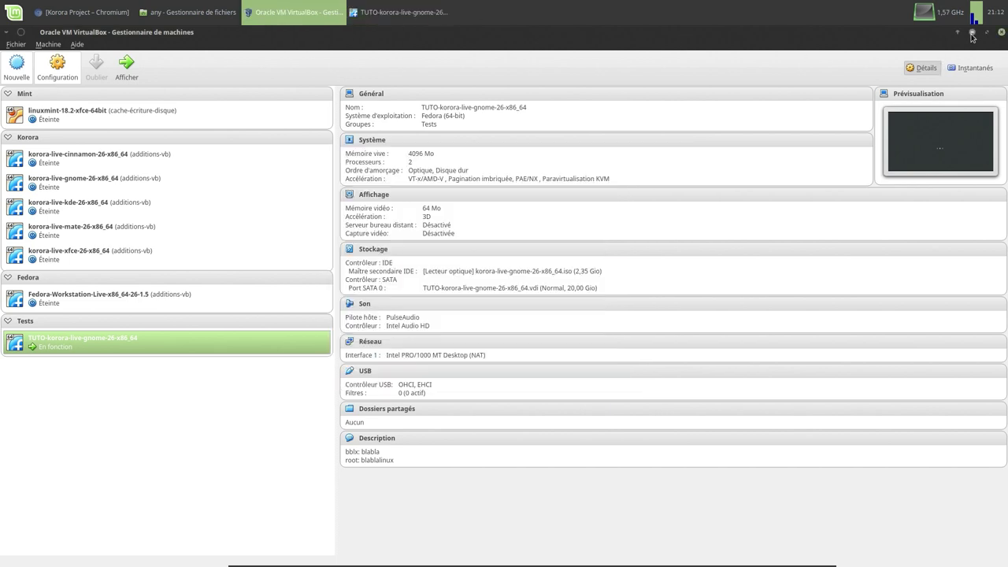
click(972, 34)
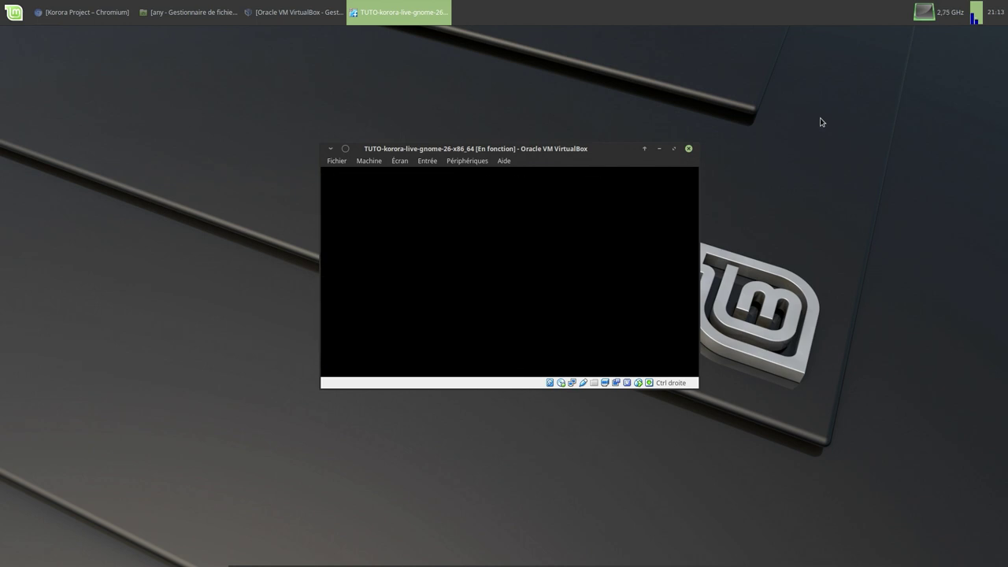
drag(756, 137, 687, 88)
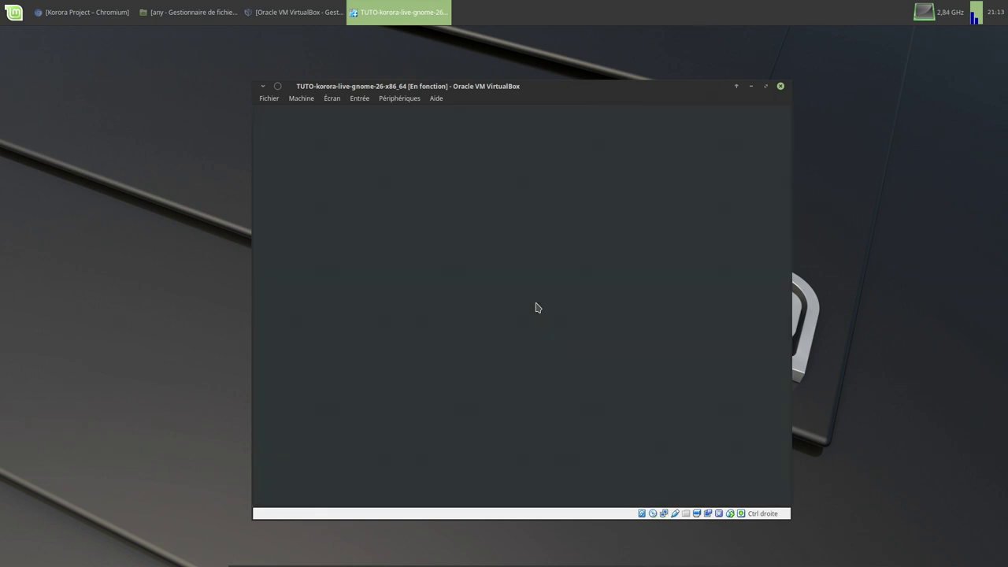
click(513, 296)
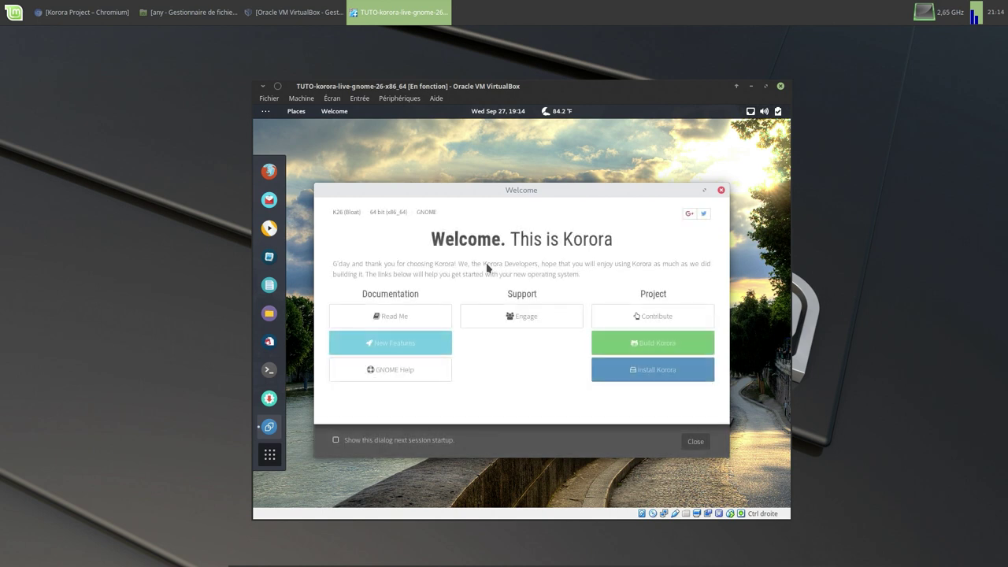
- Launch the Korora installer and set its installation language to Français (Belgique)
click(644, 373)
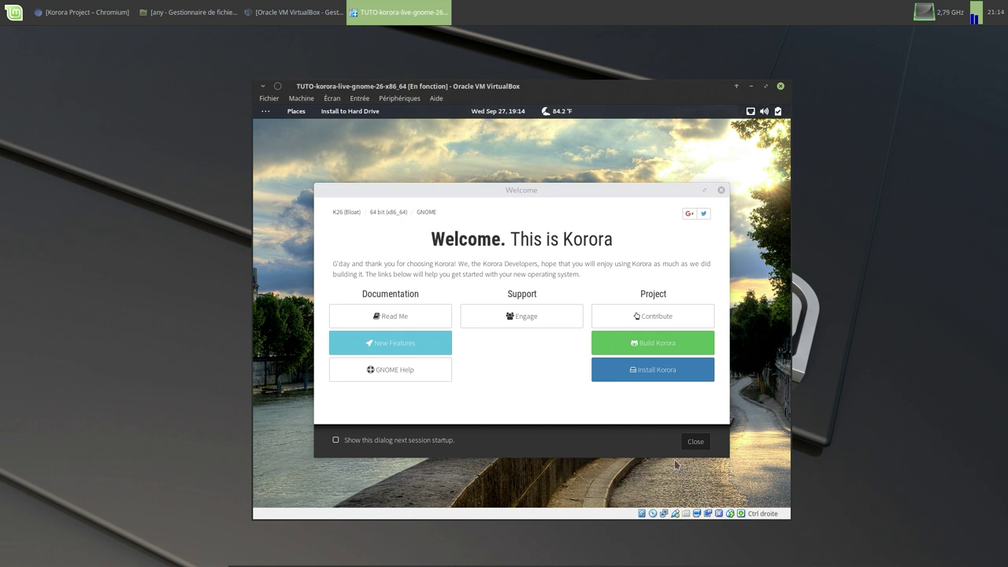
click(692, 443)
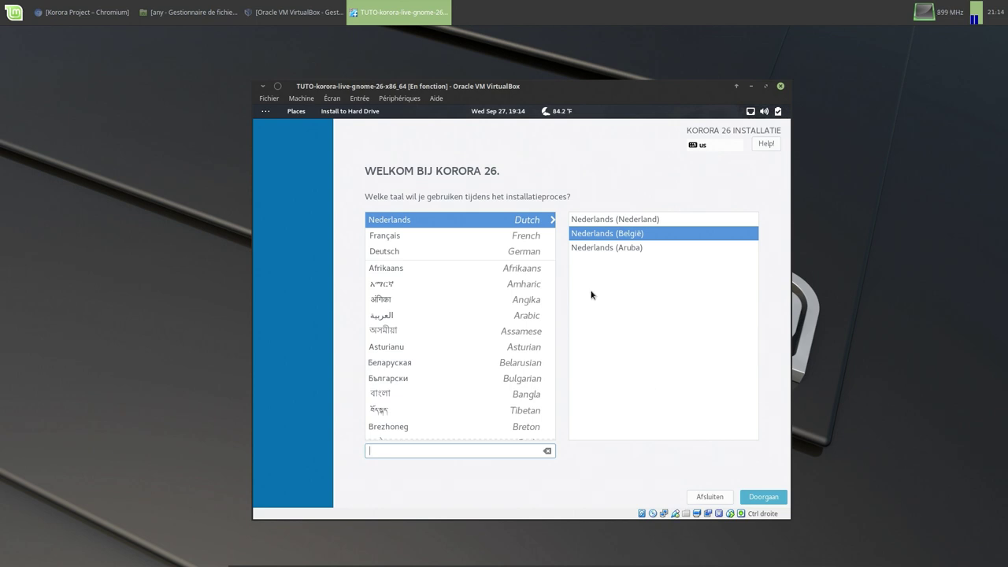
click(382, 237)
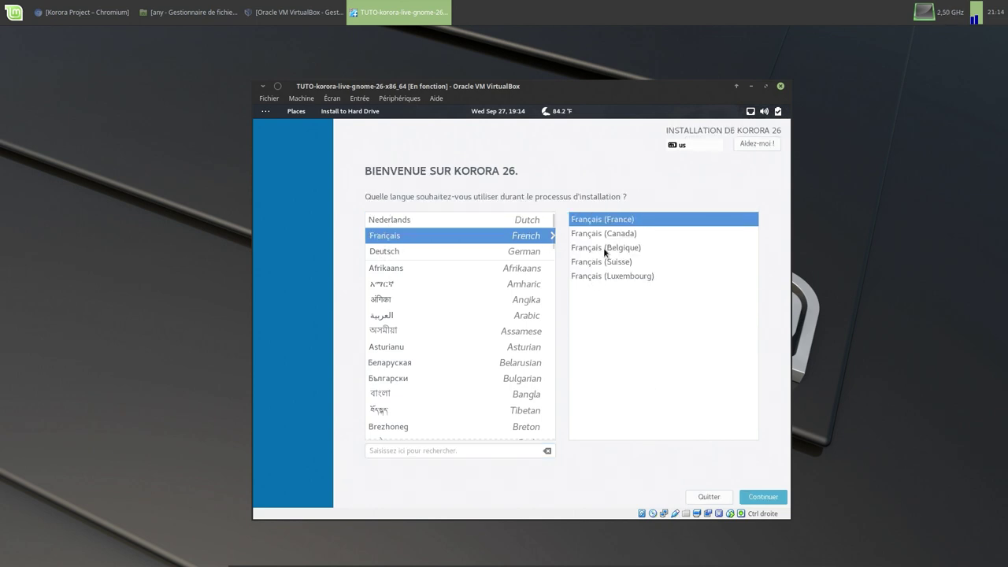
click(606, 248)
click(762, 498)
click(762, 499)
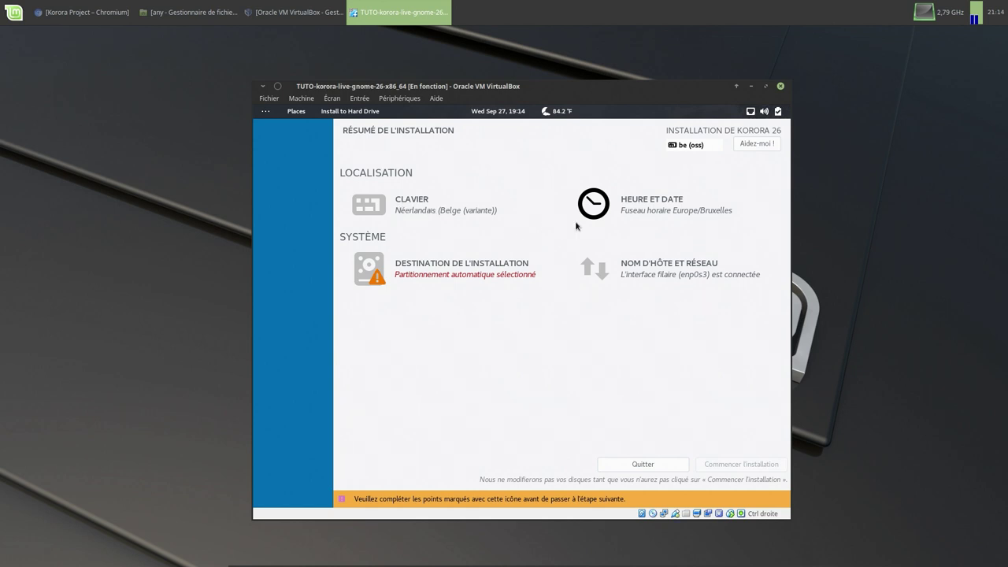
- Accept the installation disk with automatic partitioning and begin the Korora installation
click(421, 266)
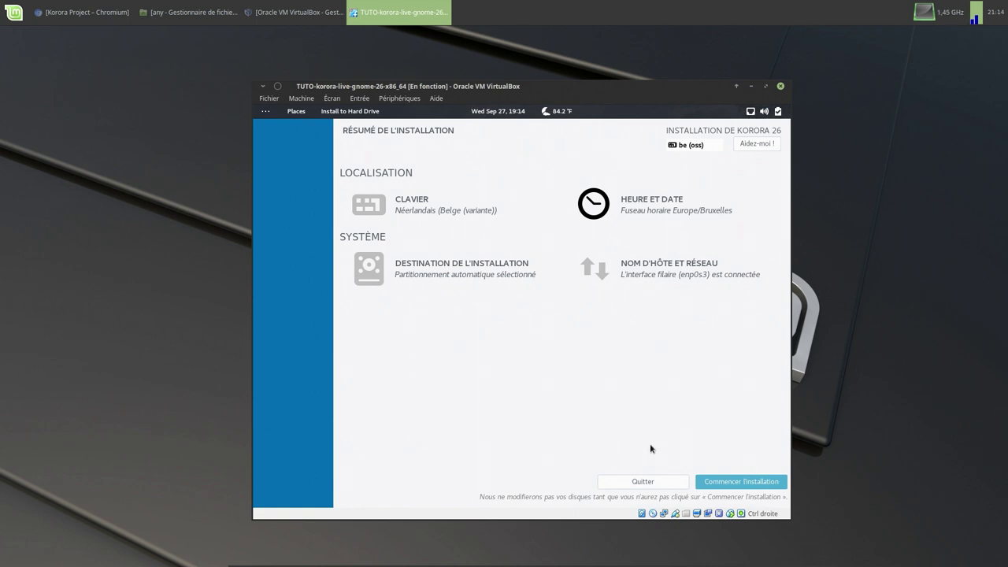
click(704, 482)
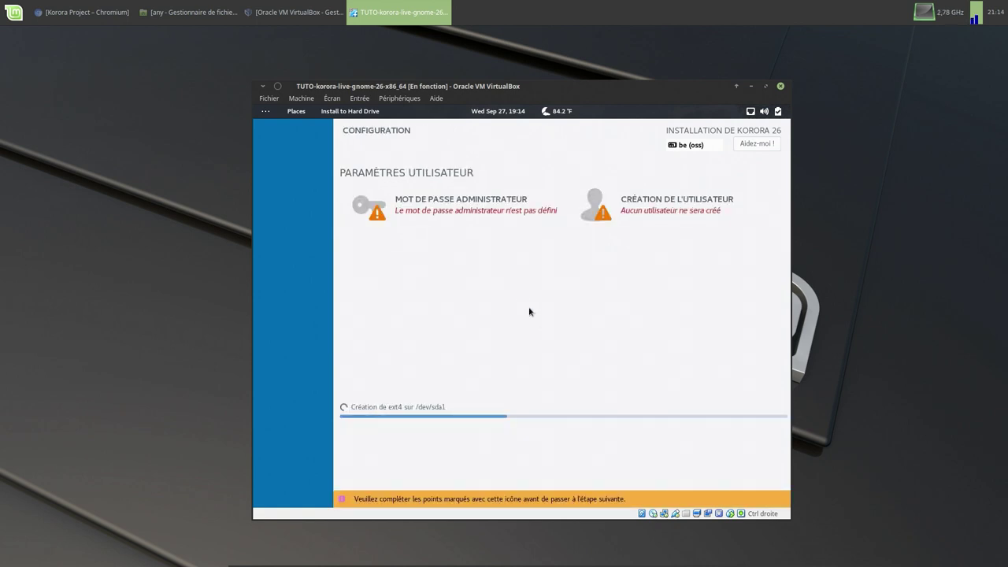
- Set and confirm the root password, then bring up the user-creation form
click(475, 204)
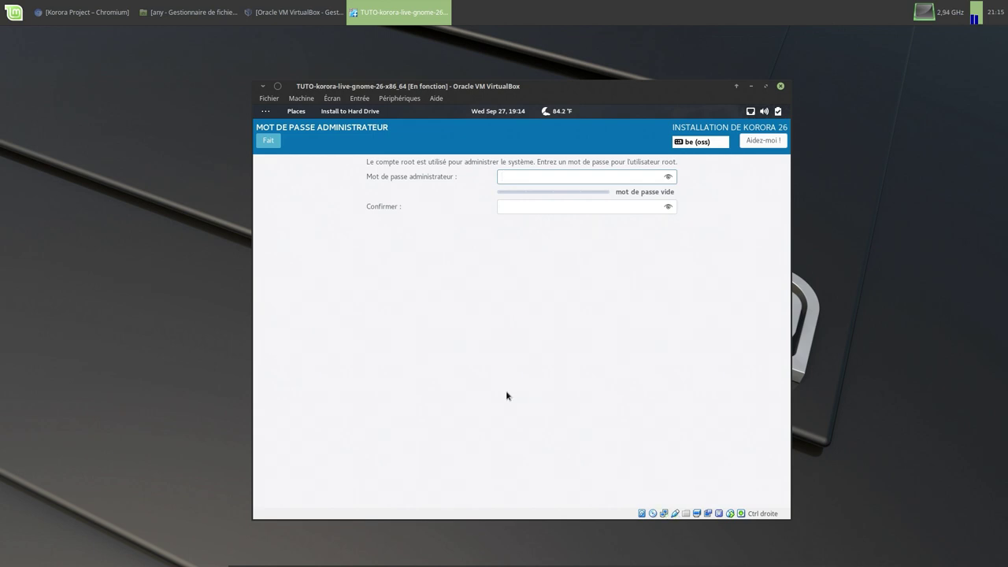
text(********)
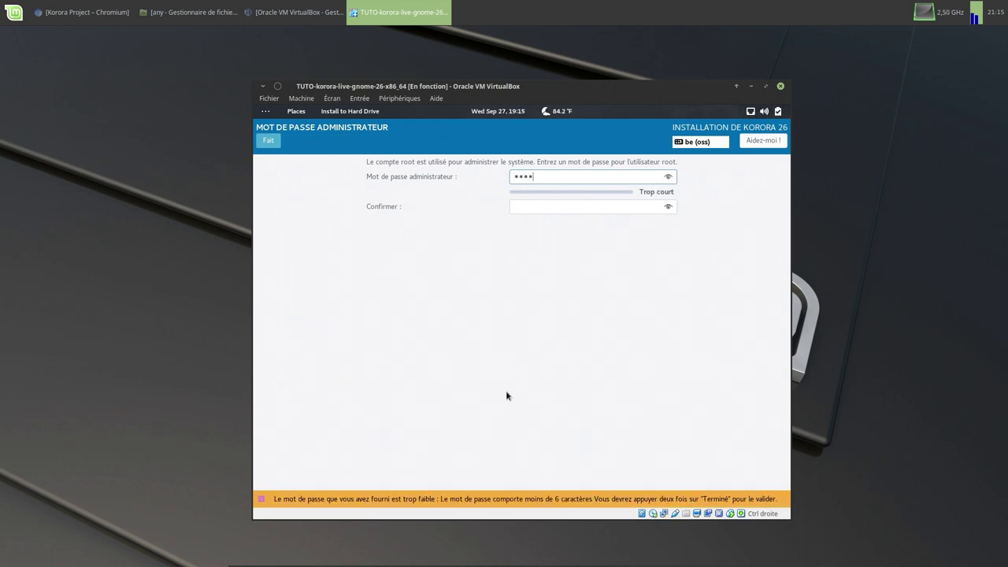
text(***)
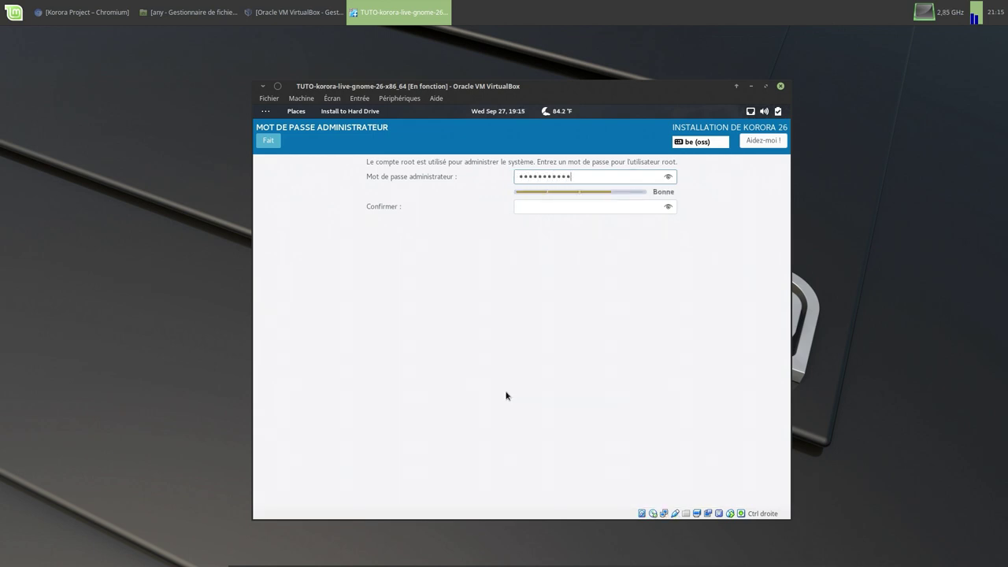
click(573, 209)
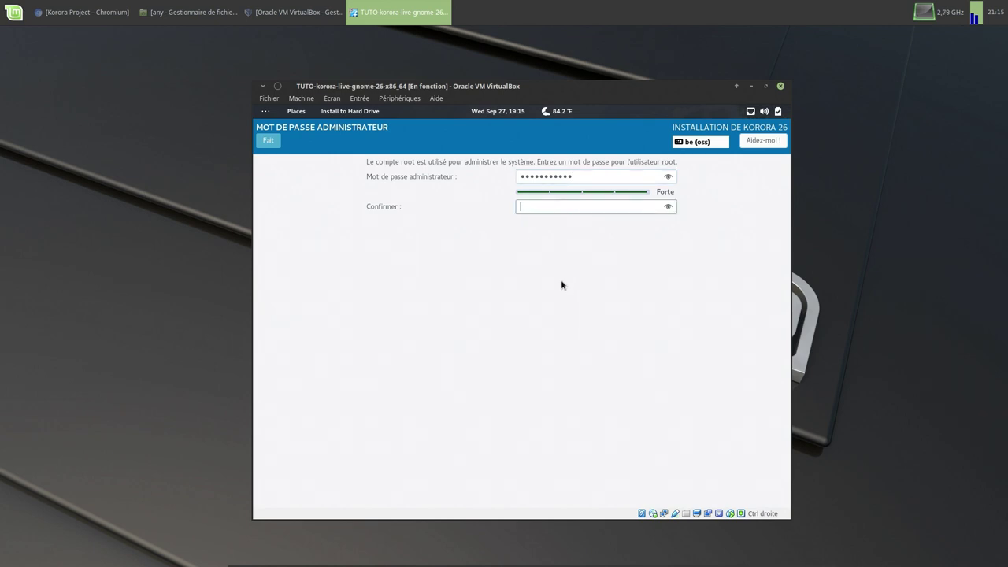
text(*********)
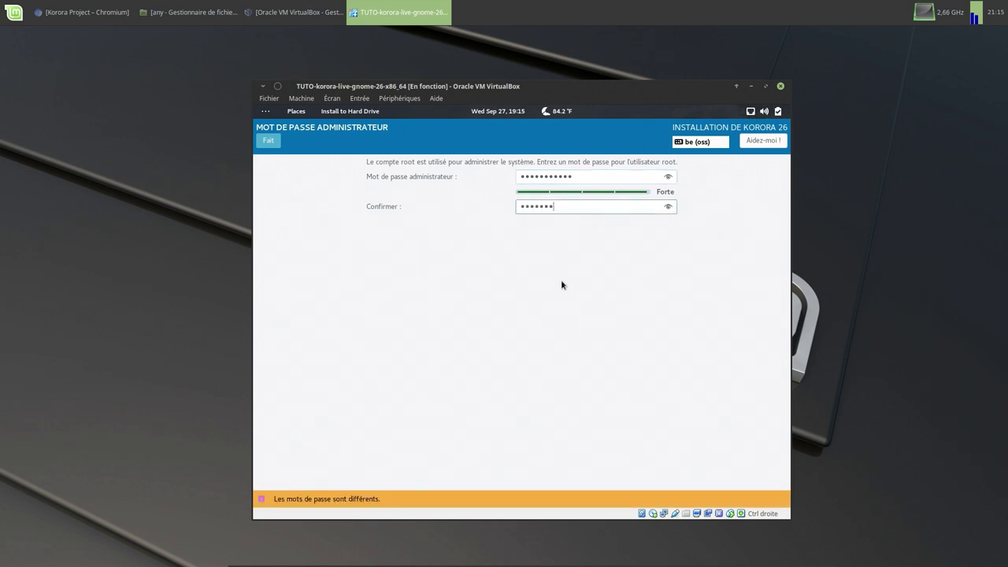
text(**)
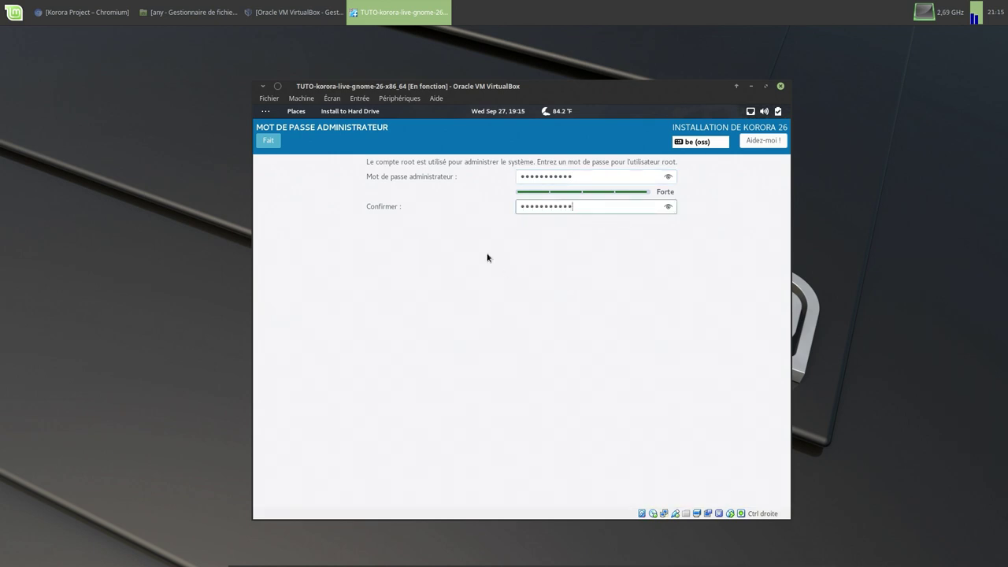
click(269, 141)
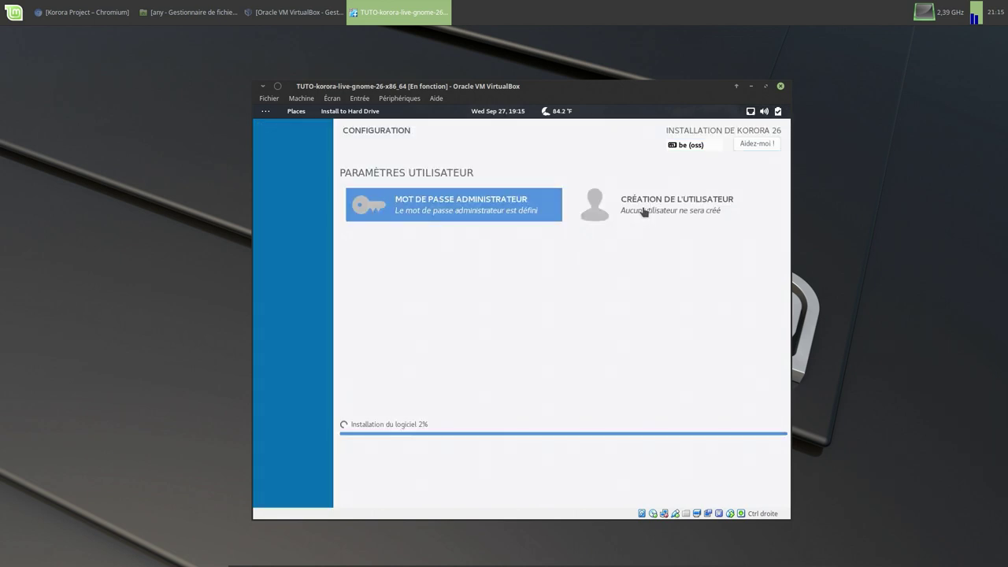
click(643, 208)
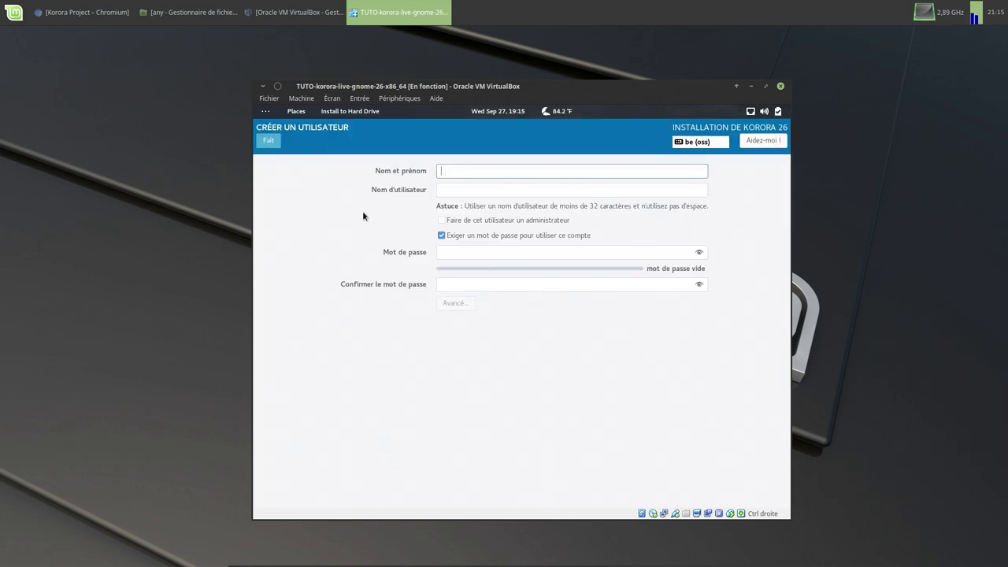
- Enter the user's full name, set and confirm a password, and accept the weak-password warning
text(lablateurx)
key(BackSpace)
key(BackSpace)
key(BackSpace)
key(BackSpace)
key(BackSpace)
key(BackSpace)
key(BackSpace)
key(BackSpace)
key(BackSpace)
key(BackSpace)
text(blx)
click(492, 251)
text(******)
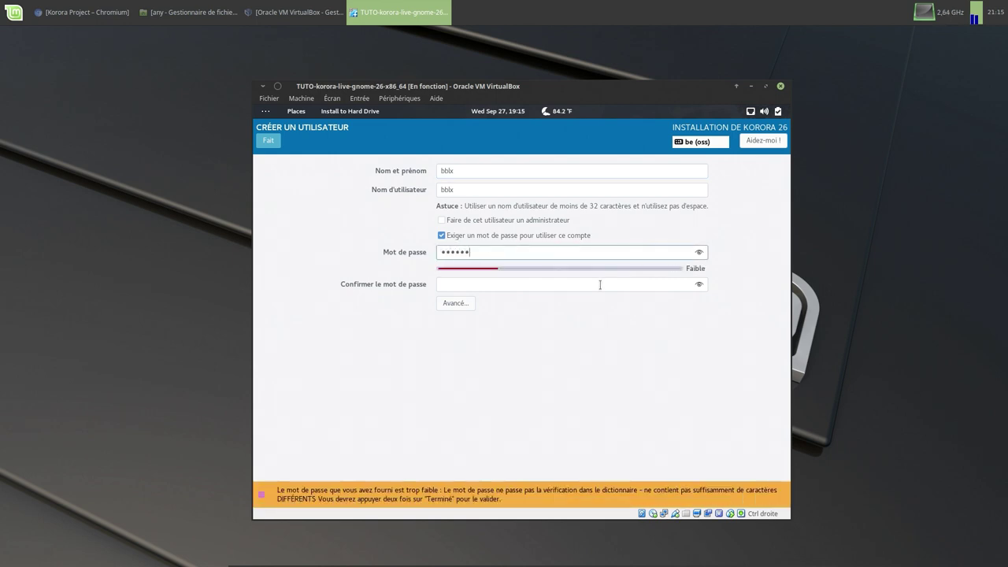
click(606, 288)
text(******)
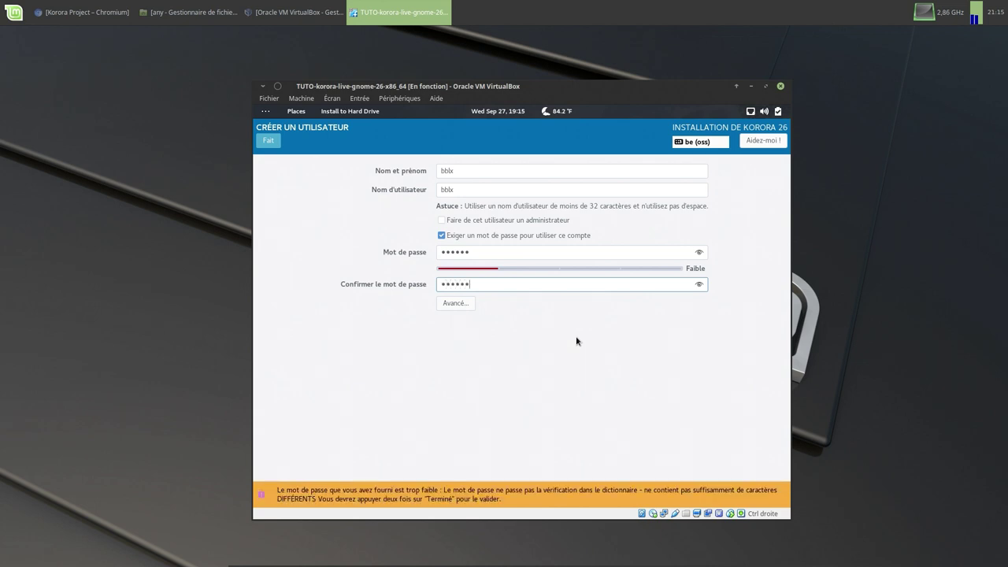
click(272, 141)
click(272, 141)
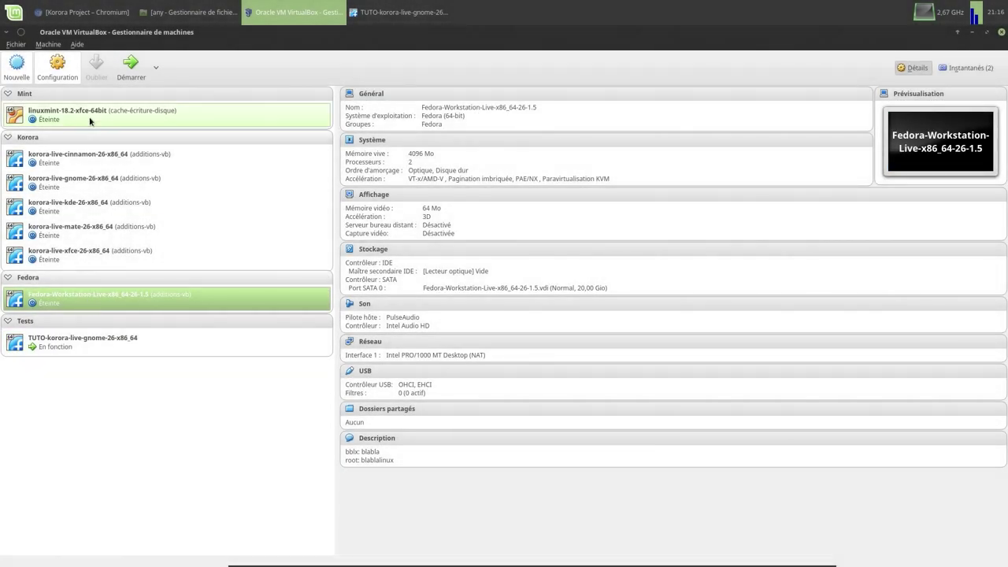
- Start the Fedora-Workstation VM and boot its default GRUB entry immediately
click(130, 67)
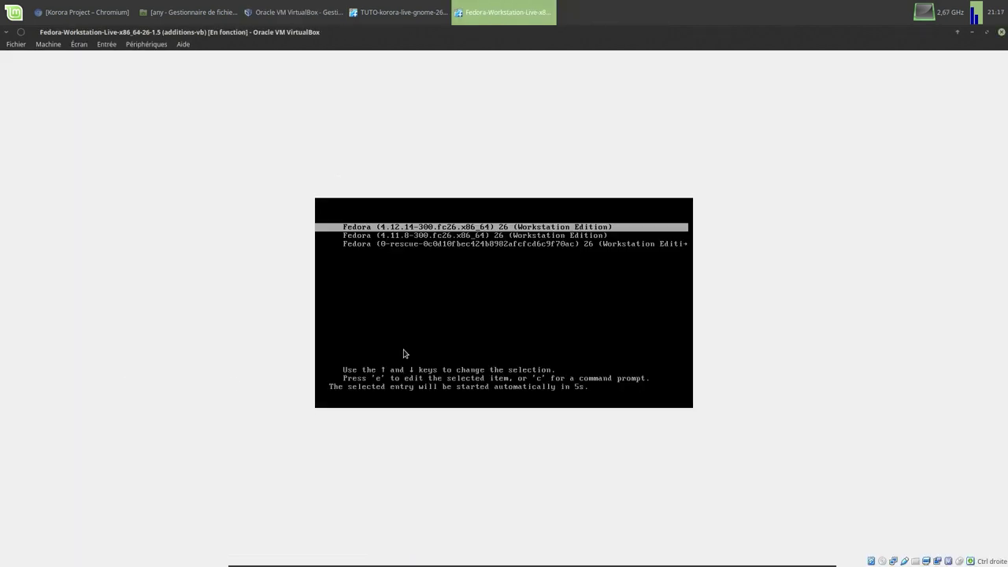
key(Return)
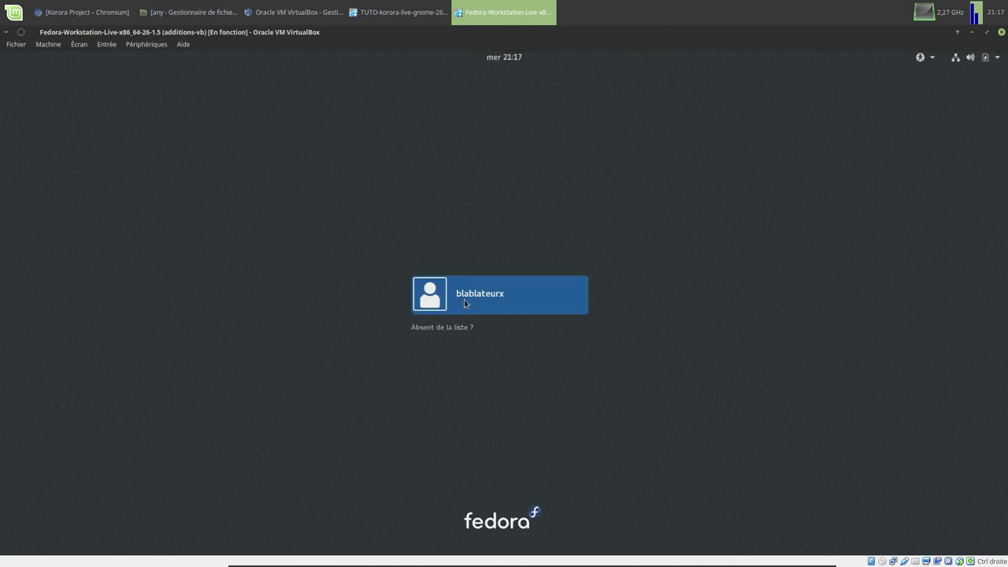
- Log into the Fedora desktop with the user account's password
click(464, 301)
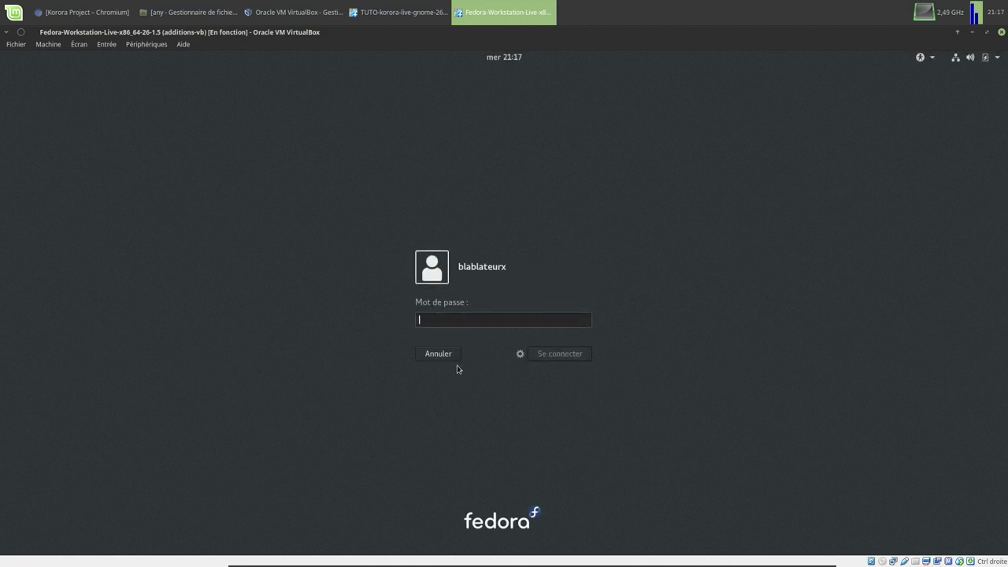
text(****)
key(Return)
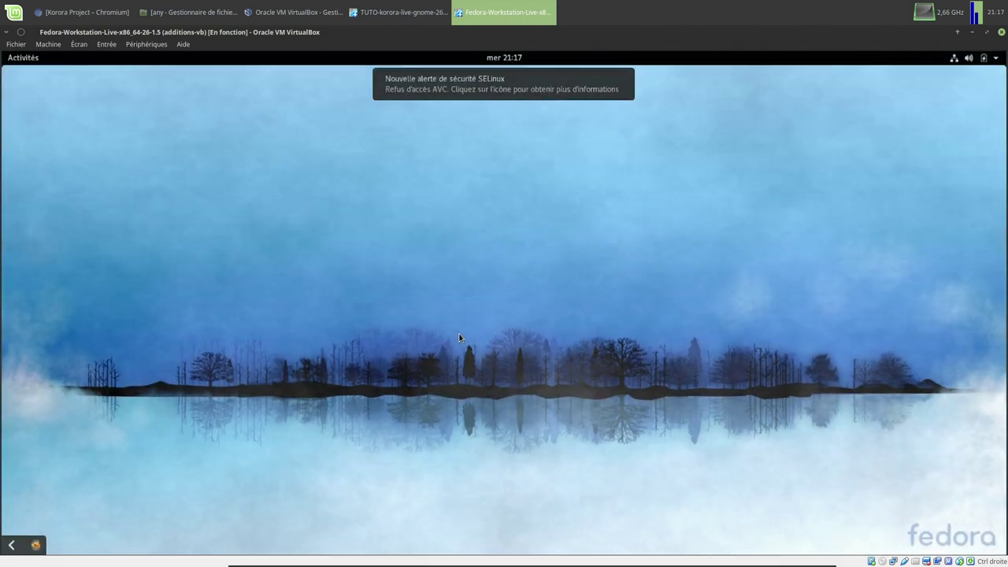
- Dismiss the SELinux alert, browse the installed applications, then return to the Korora VM window
click(484, 91)
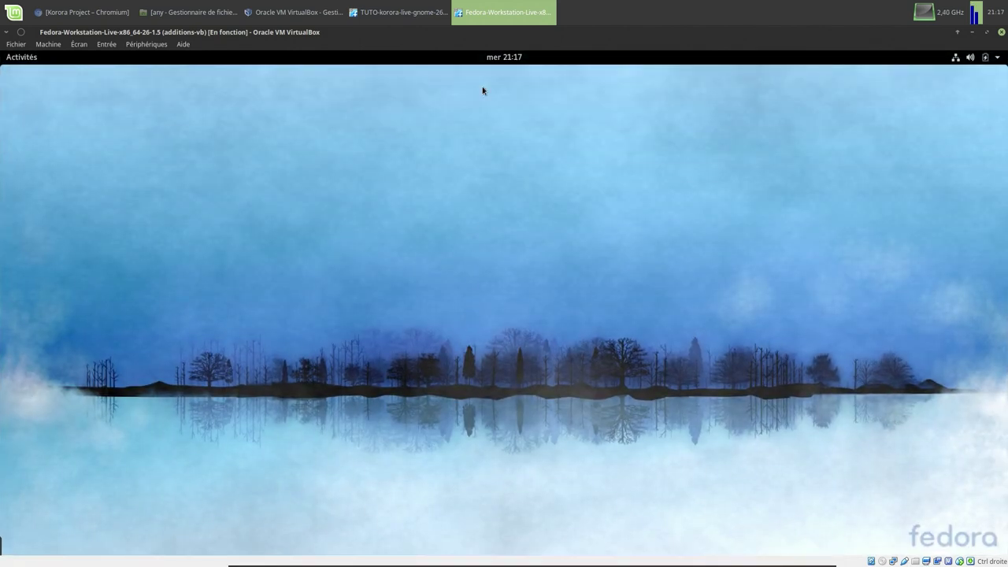
click(19, 61)
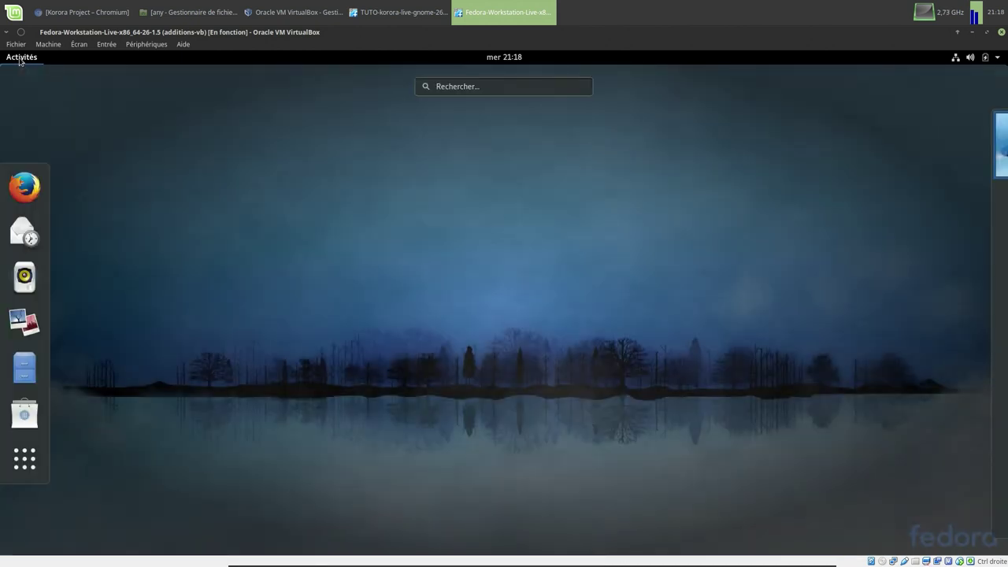
click(25, 458)
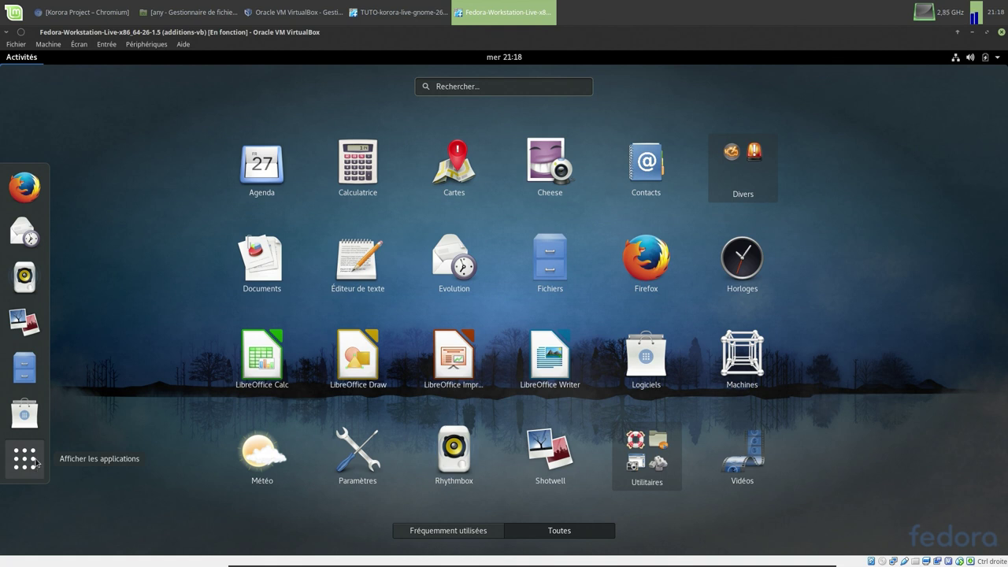
click(35, 62)
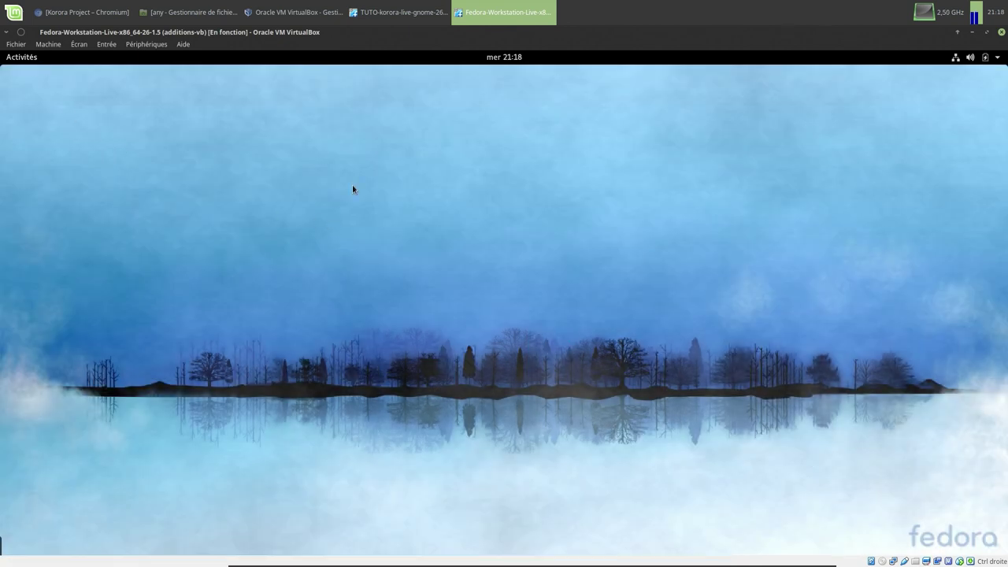
click(384, 16)
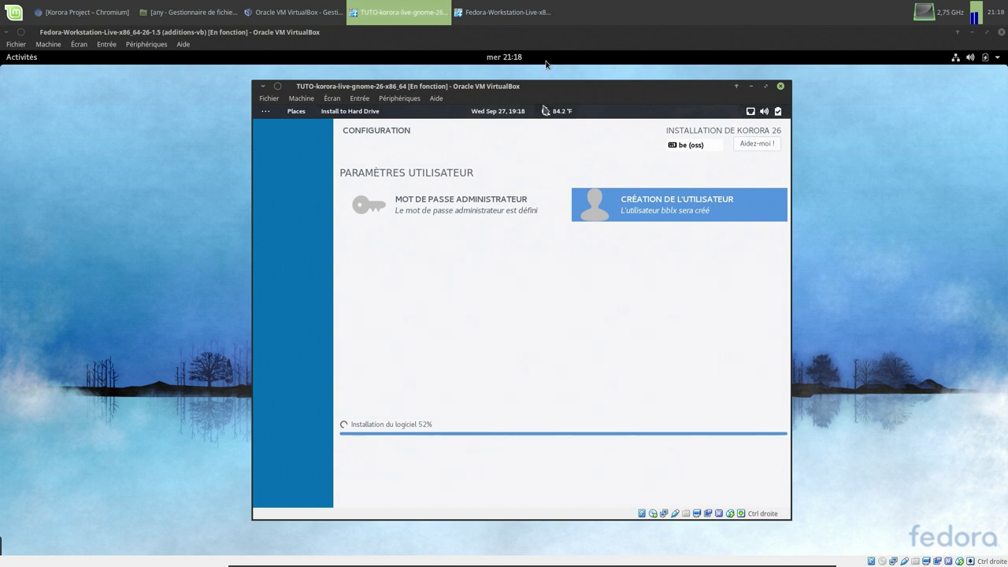
- Shift the Korora VM window slightly left while the installation finishes
drag(543, 85, 525, 88)
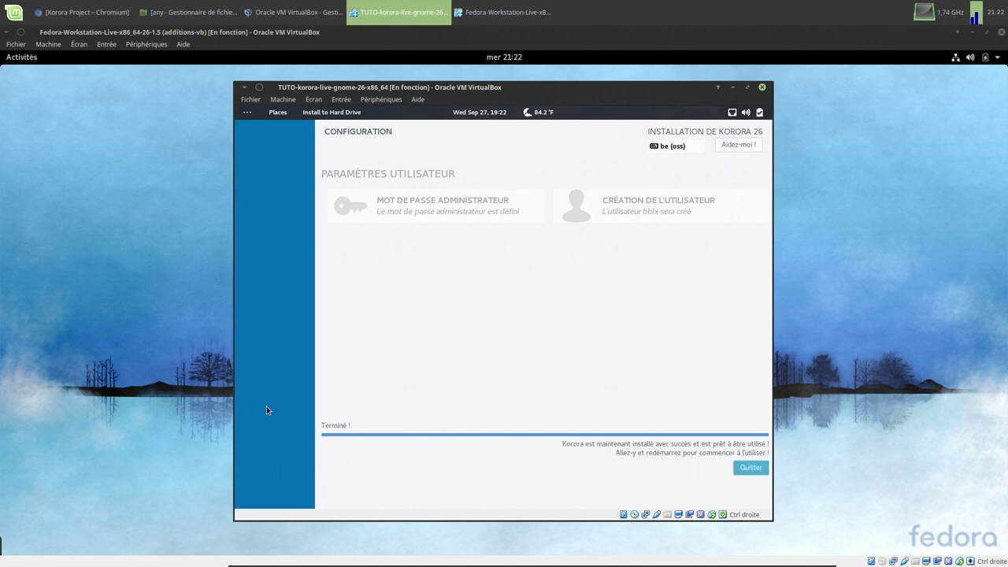
- Quit the finished installer, close the Welcome dialog, and power off the live Korora system
click(744, 469)
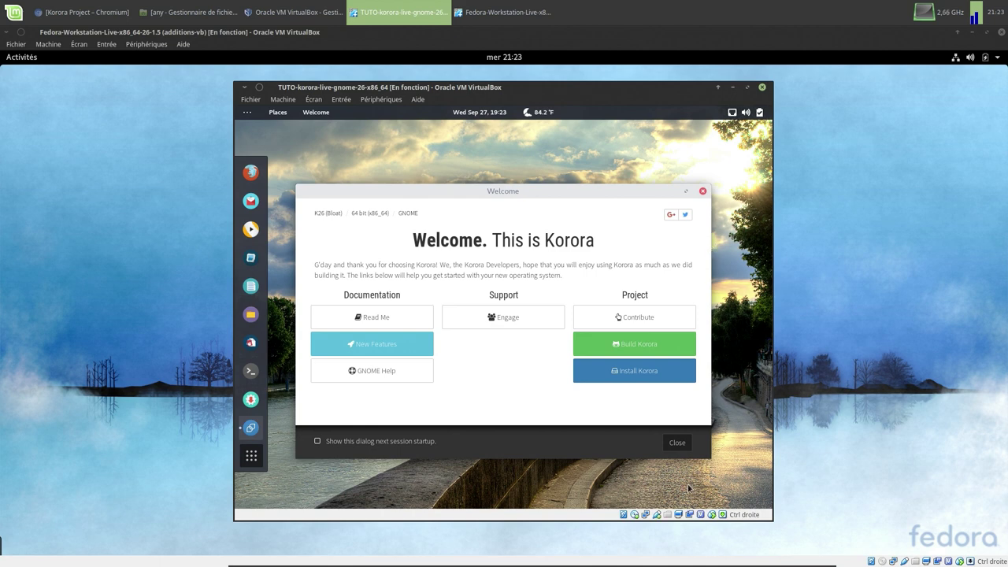
click(670, 449)
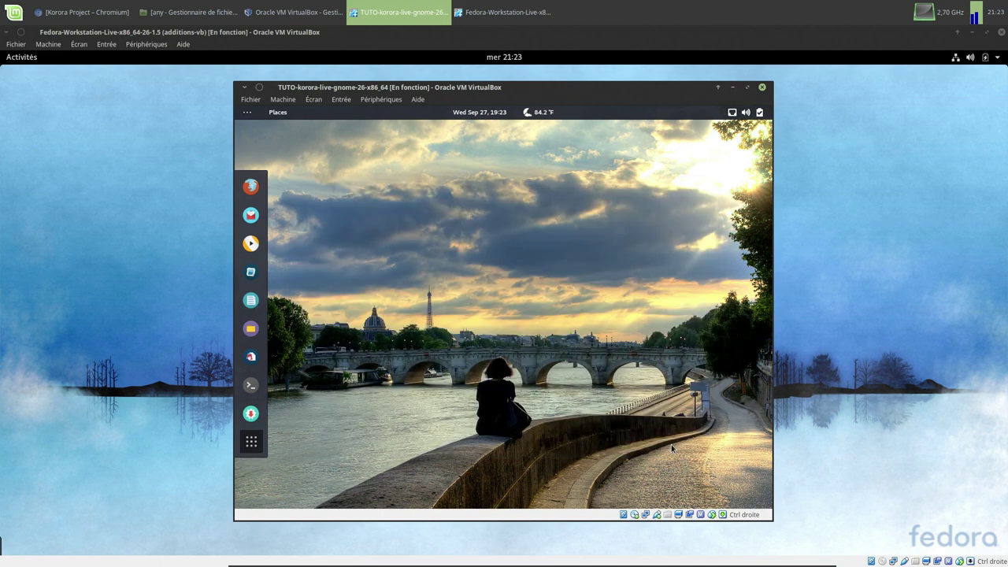
click(760, 112)
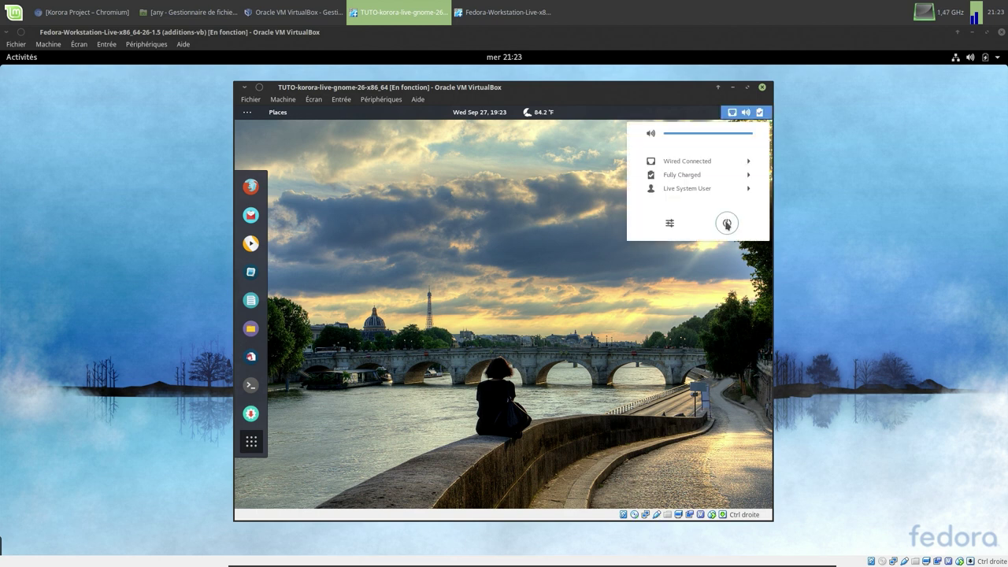
click(727, 224)
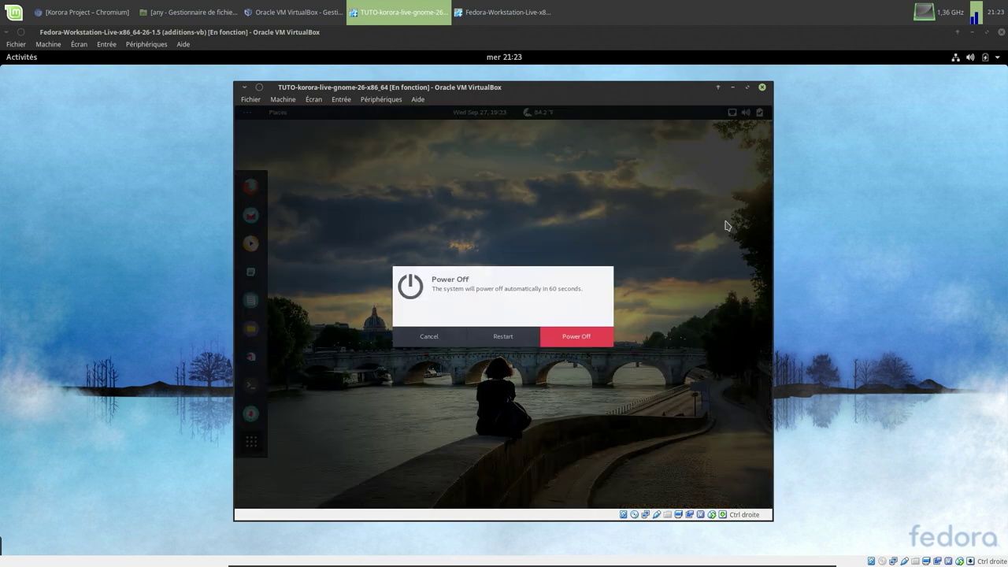
click(587, 338)
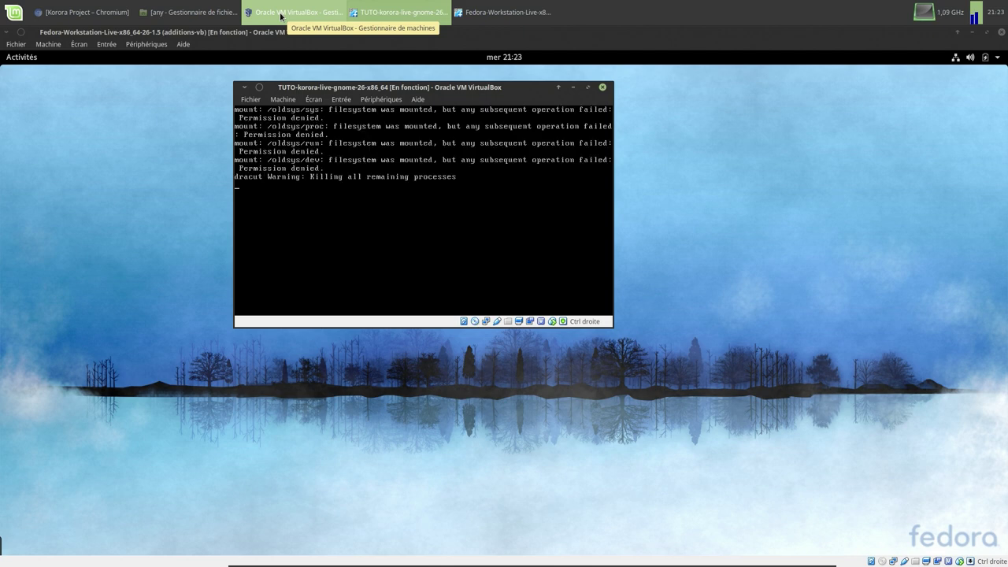
- Remove the Korora ISO from the TUTO VM's optical drive in Stockage settings and restart it
click(280, 15)
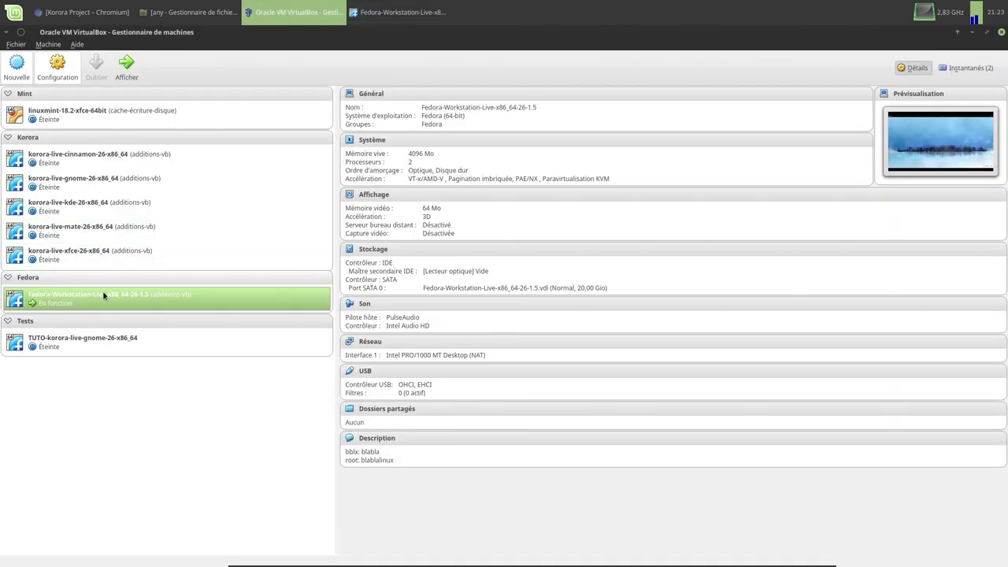
click(83, 343)
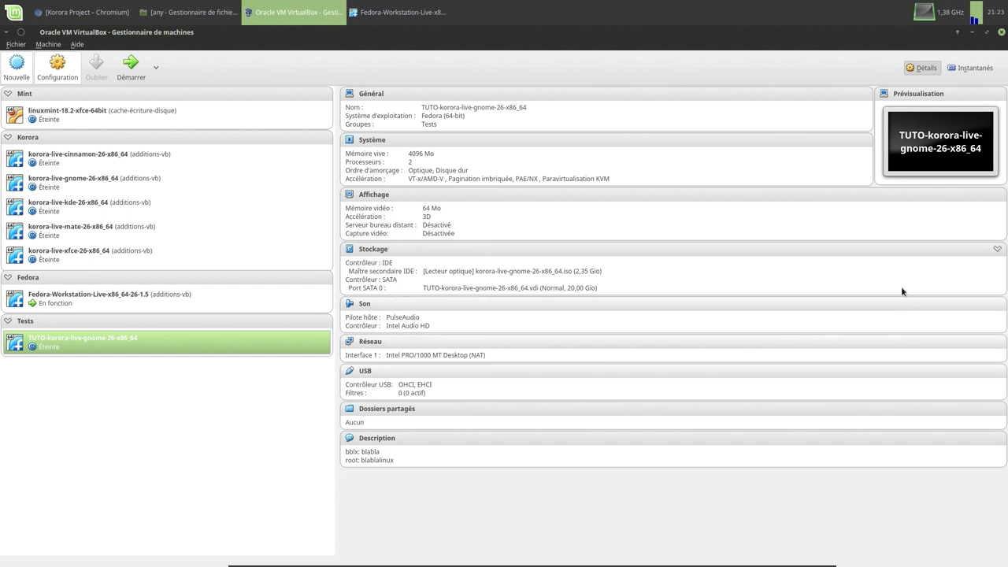
click(367, 250)
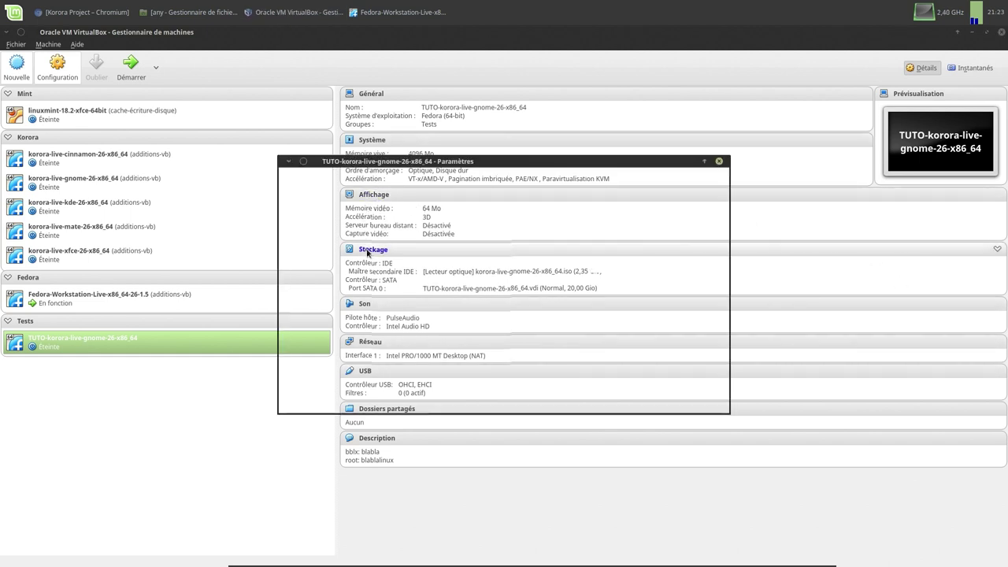
click(423, 232)
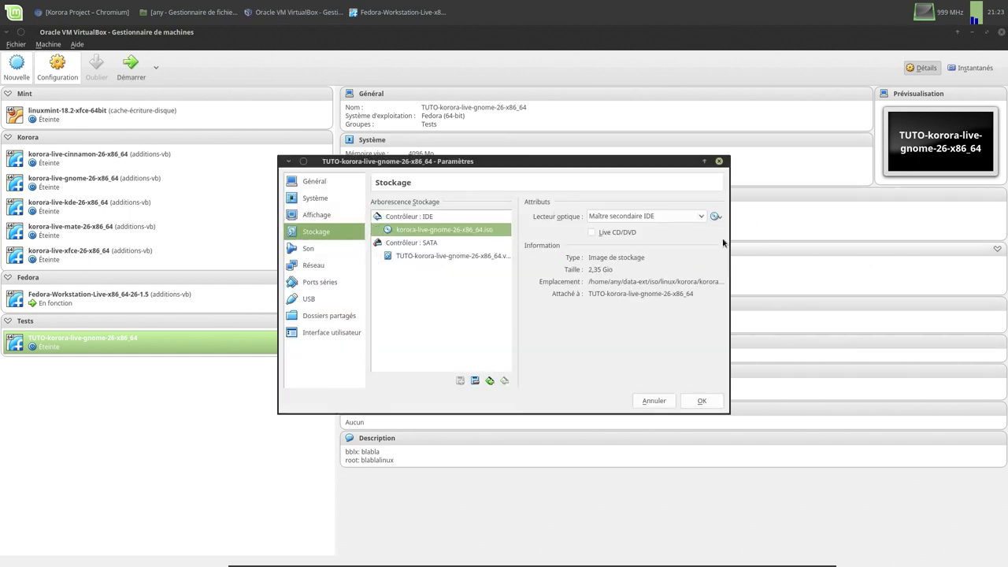
click(716, 216)
click(736, 291)
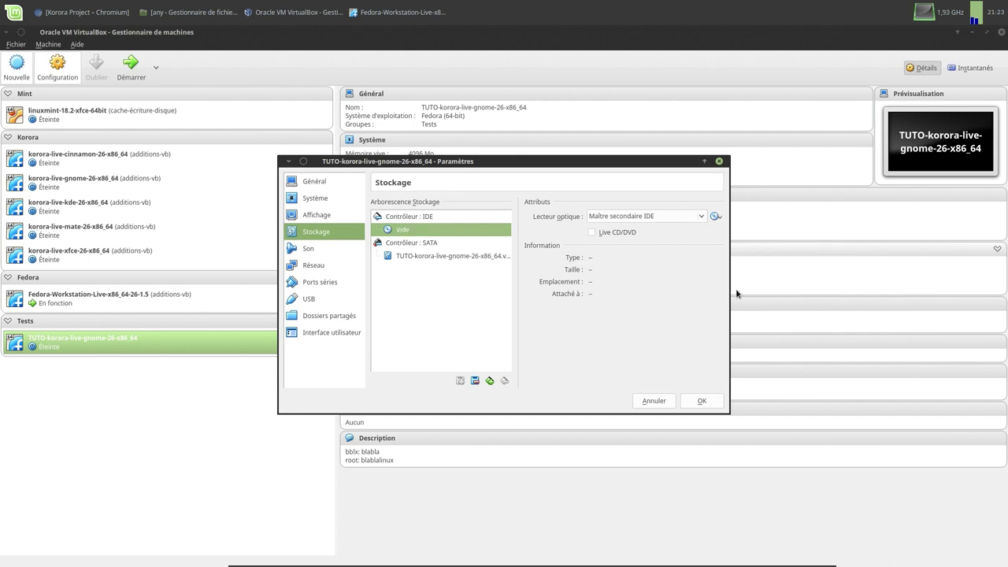
click(700, 403)
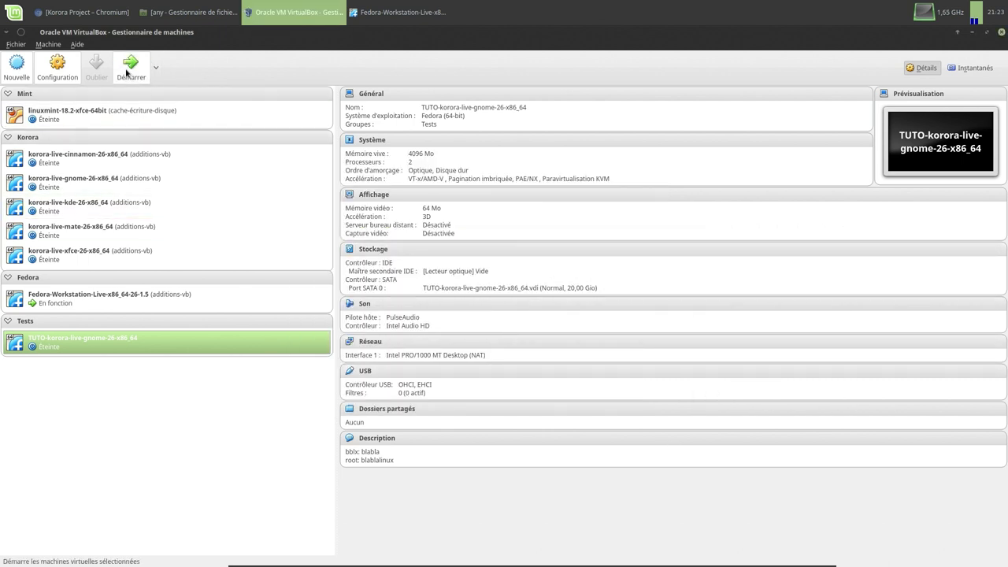
click(127, 69)
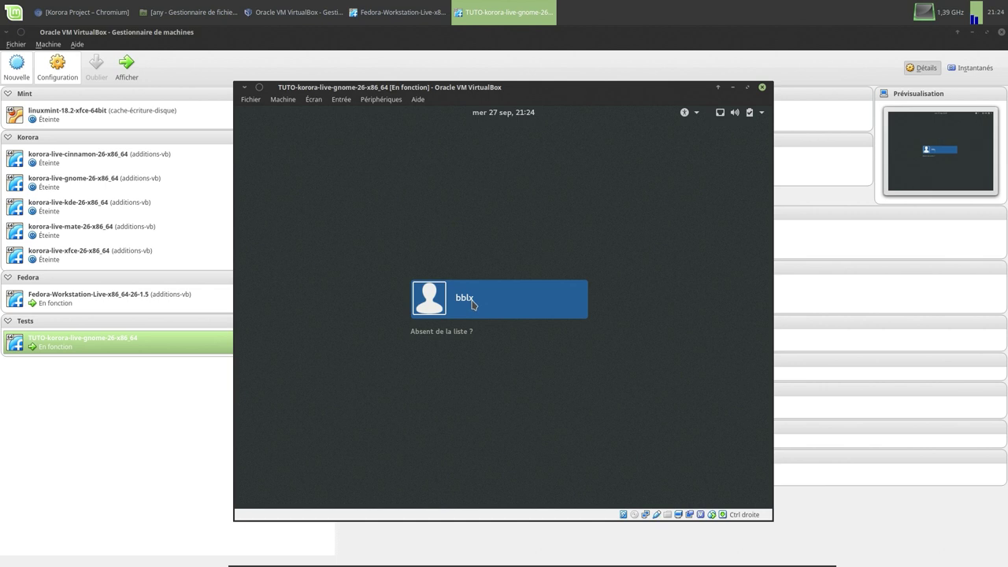
- Sign in as the new user at the Korora login screen with its password
click(471, 304)
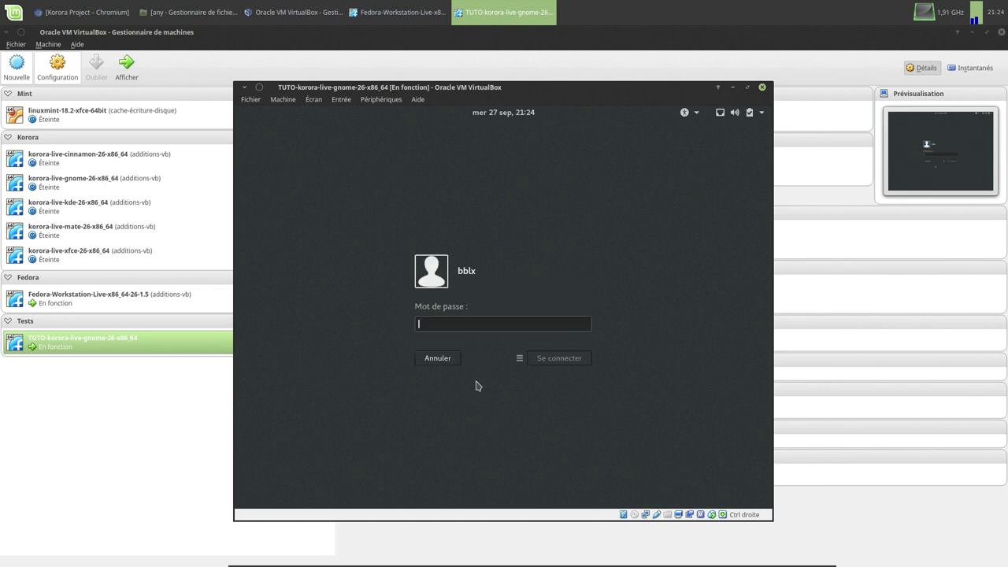
text(••••••)
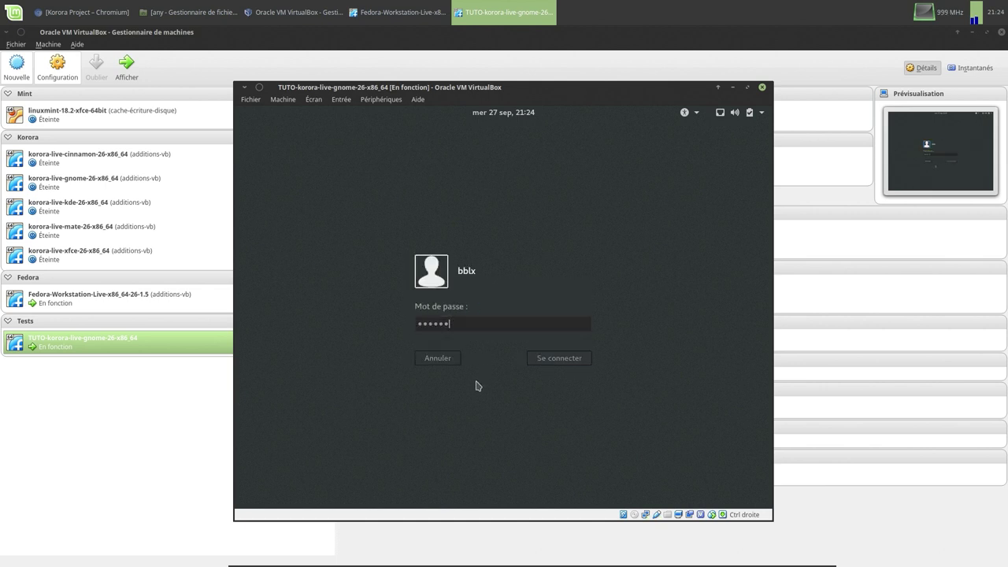
key(Return)
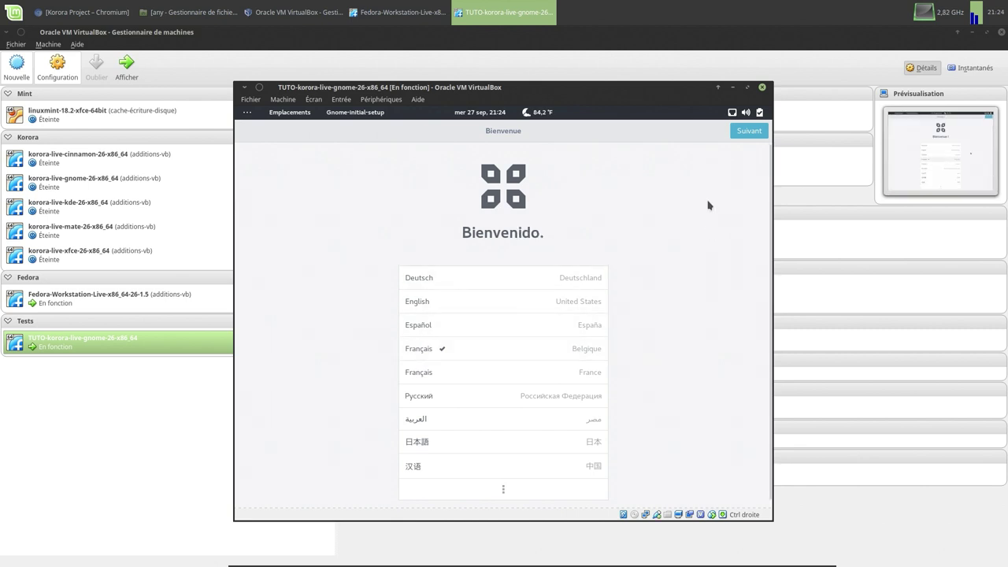
- Accept the language, Belge keyboard and location services, skip online accounts, and start using Korora
click(734, 134)
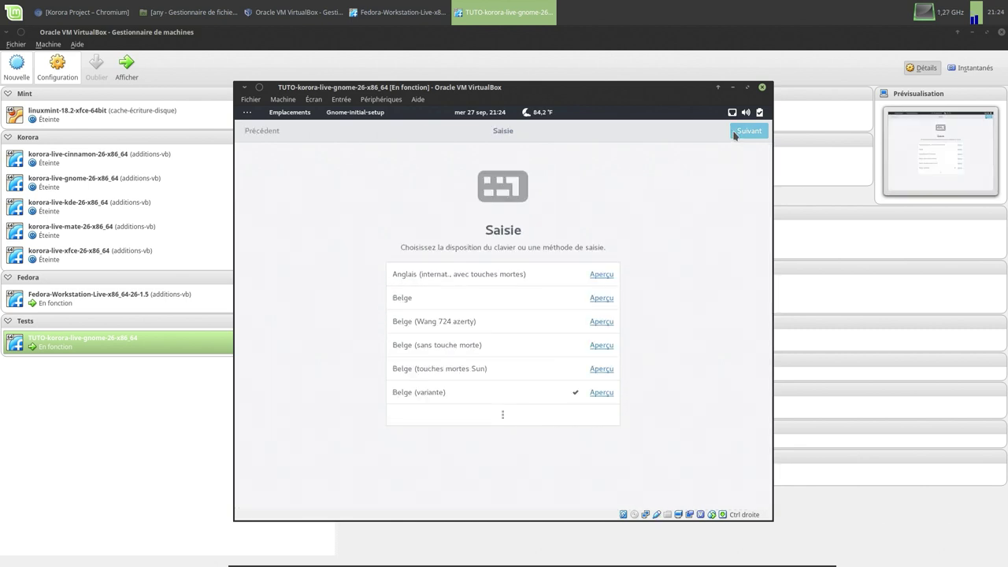
click(748, 131)
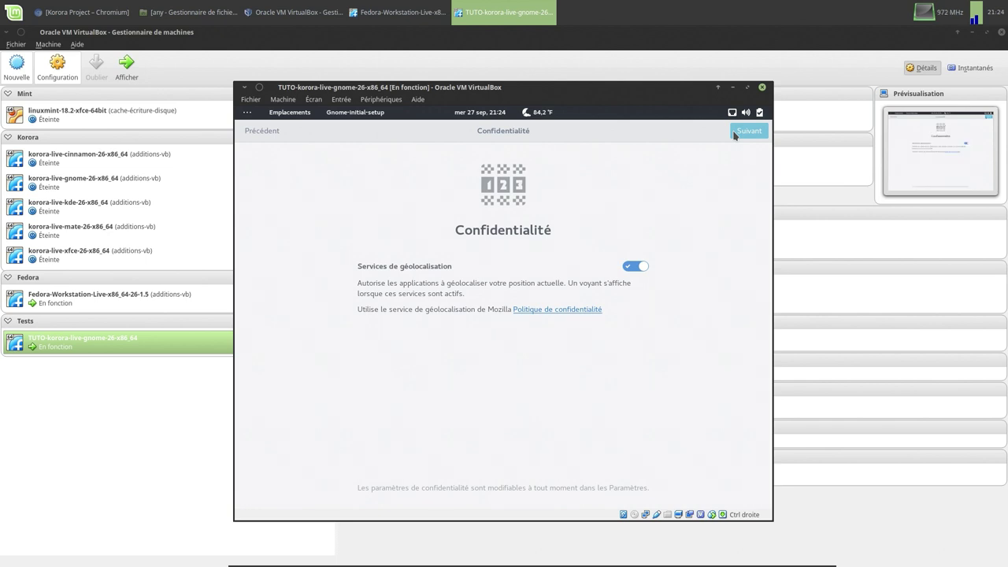
click(734, 134)
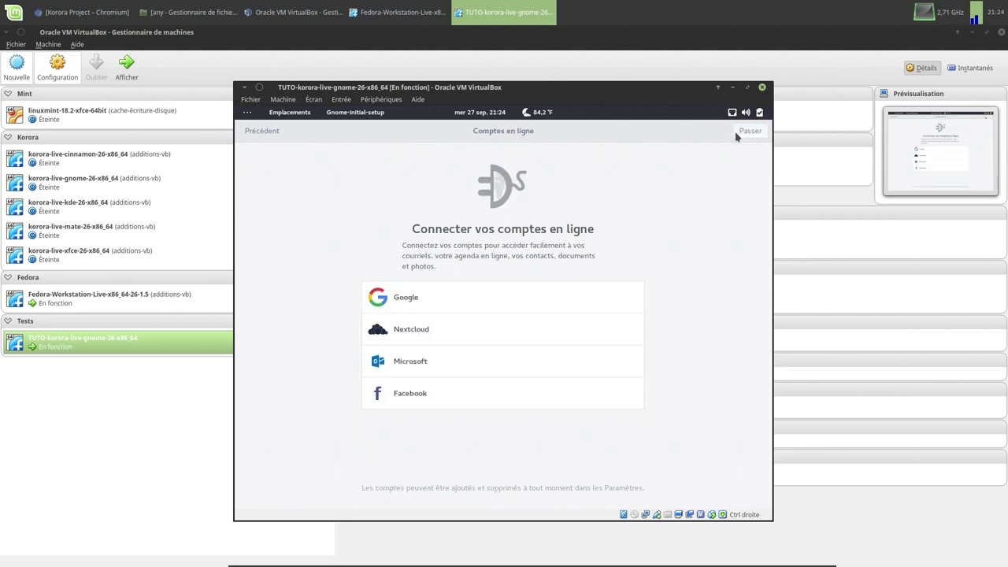
click(740, 134)
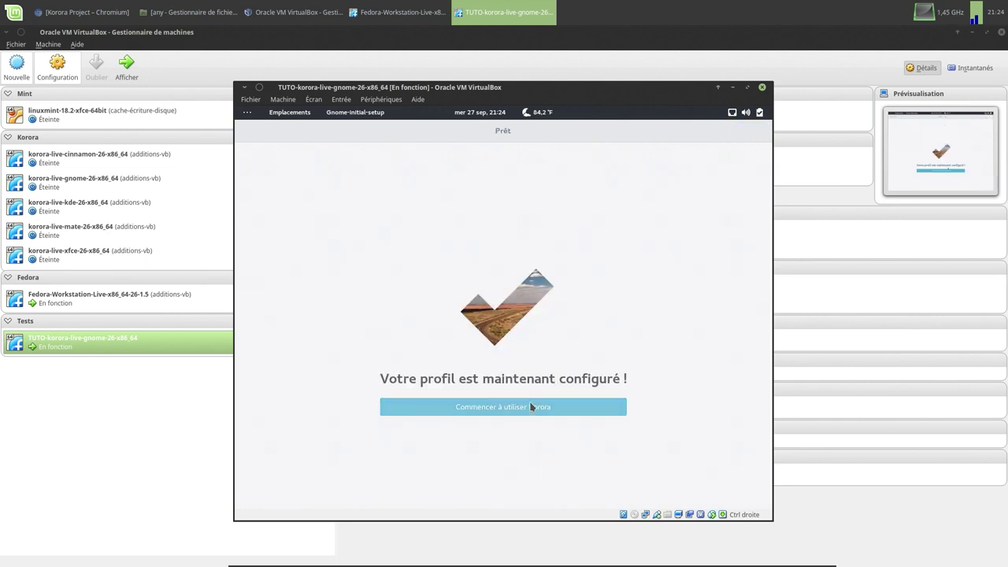
click(527, 412)
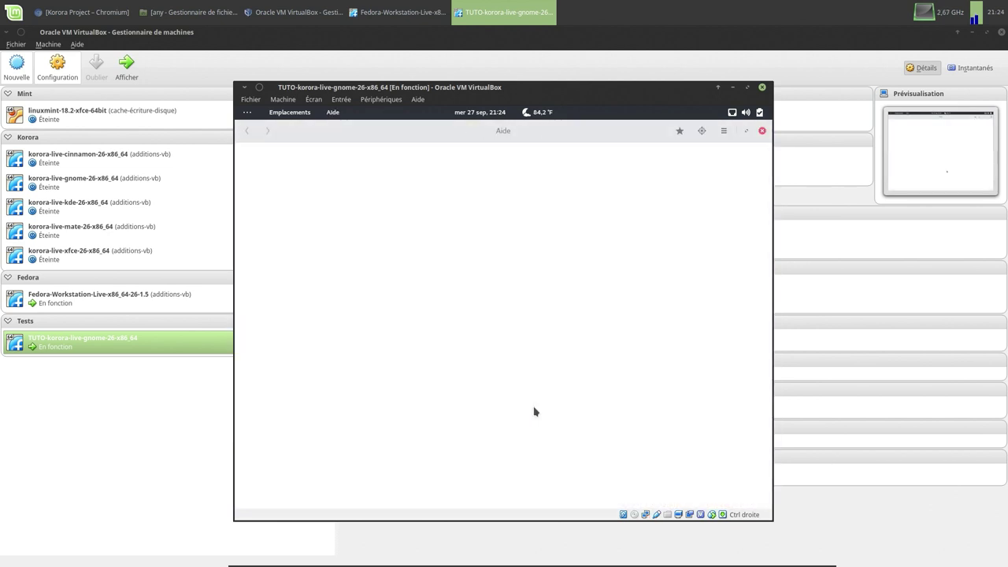
- Close the help and Korora welcome windows and minimize the VirtualBox Manager
click(761, 132)
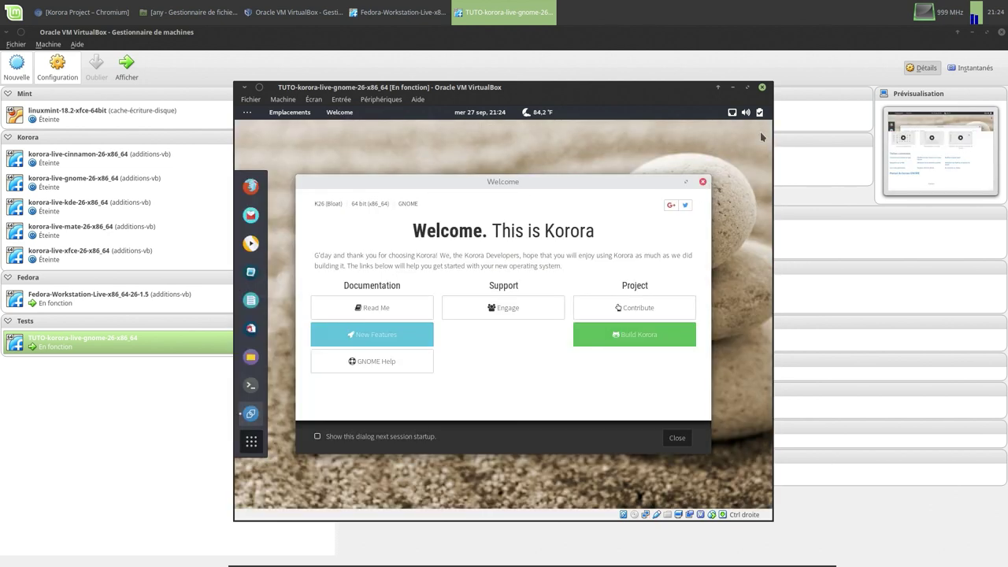
click(674, 441)
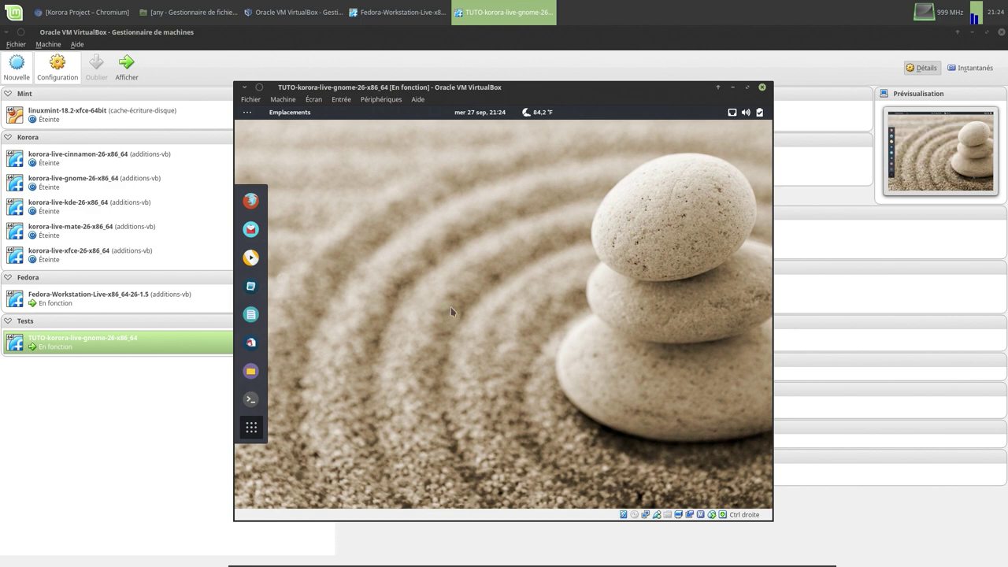
click(971, 31)
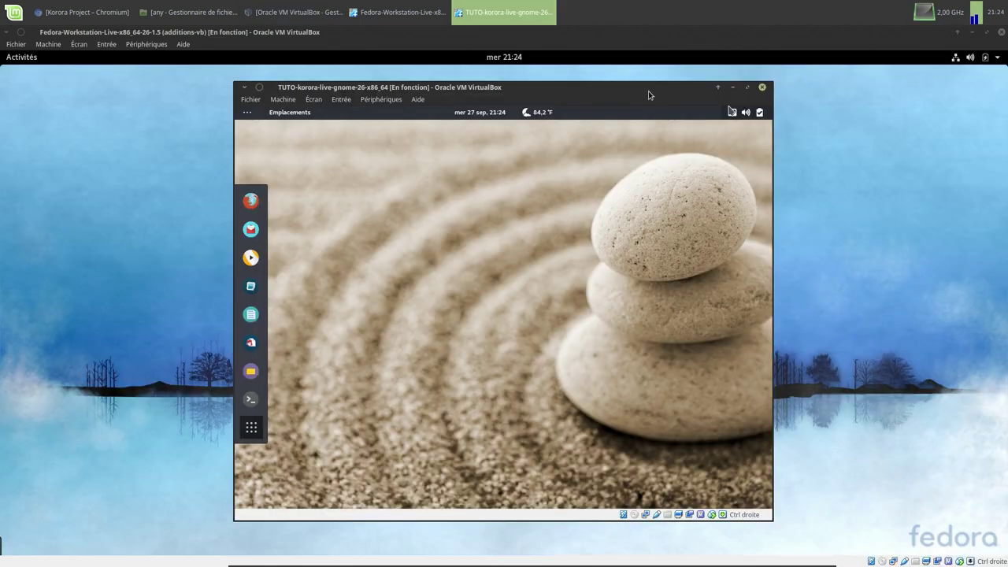
- Open a terminal in the Korora VM and insert the Guest Additions CD image, declining autorun
mouse_move(648, 91)
mouse_down()
mouse_move(628, 89)
mouse_move(638, 91)
mouse_up()
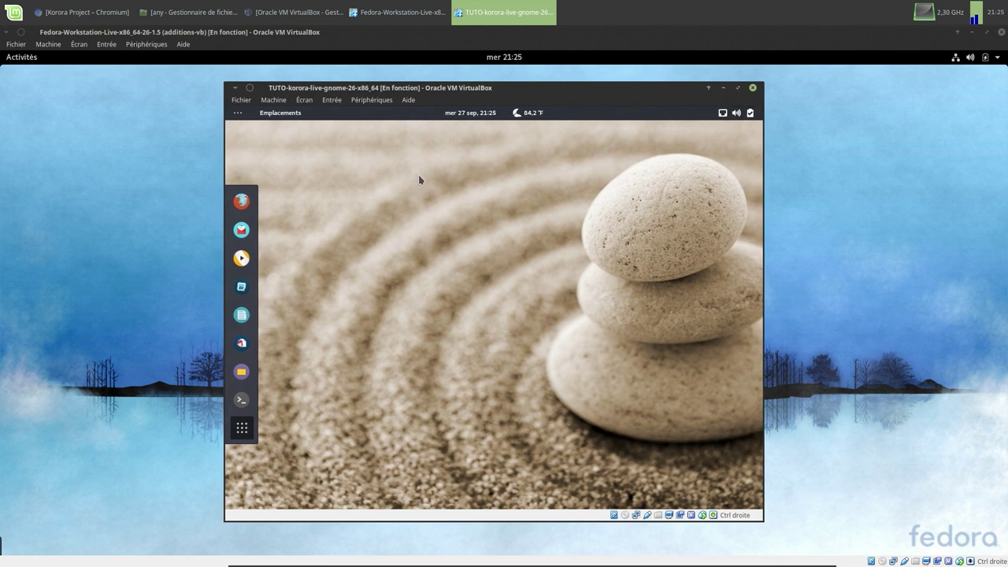
click(241, 399)
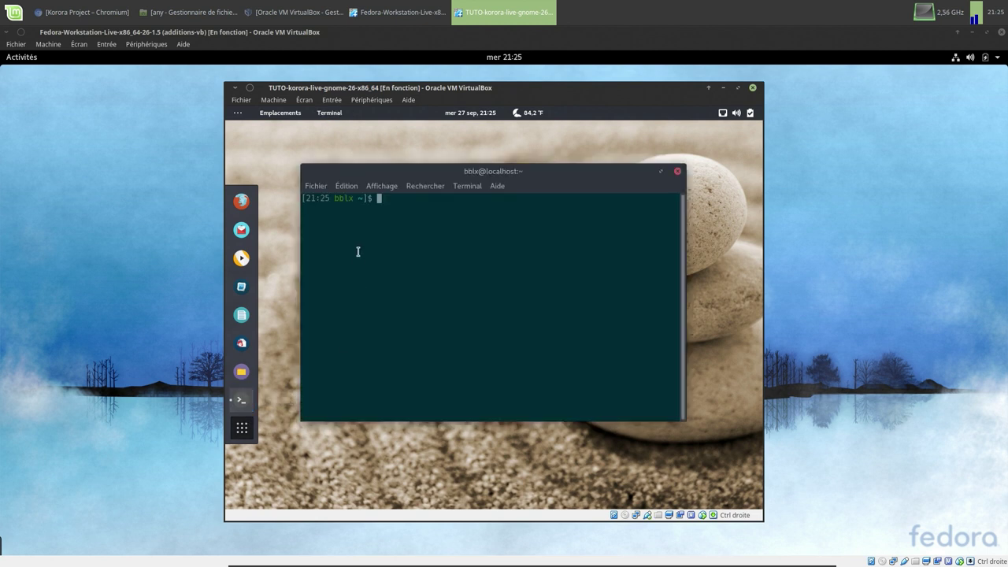
click(356, 100)
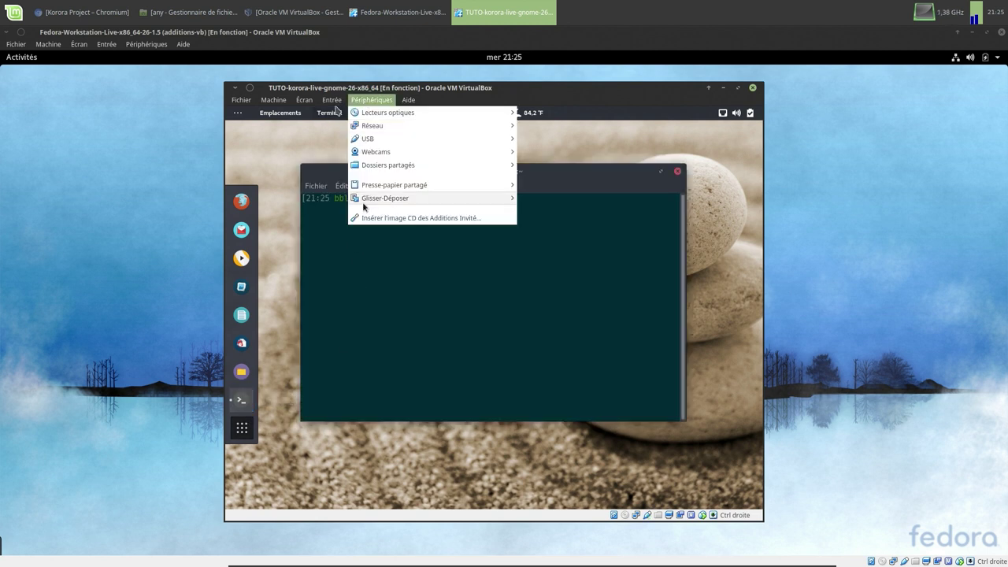
click(378, 218)
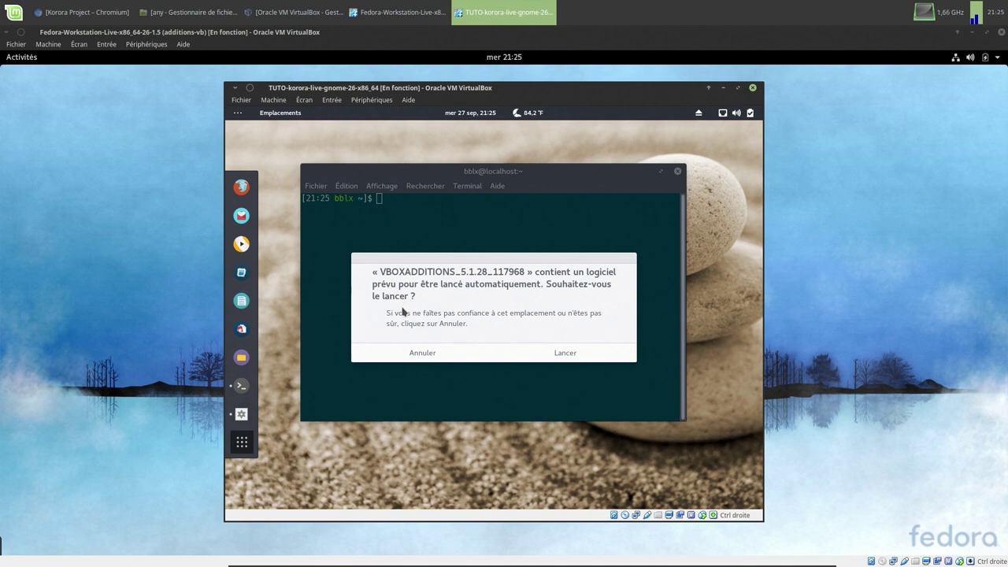
click(423, 352)
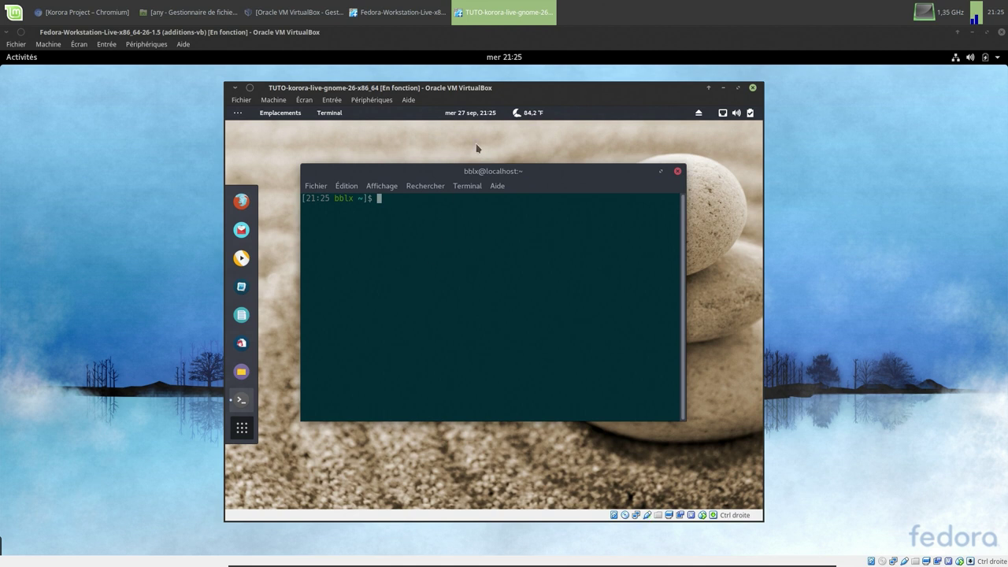
- Become root with su - and clear the terminal
text(su -)
key(Return)
key(Return)
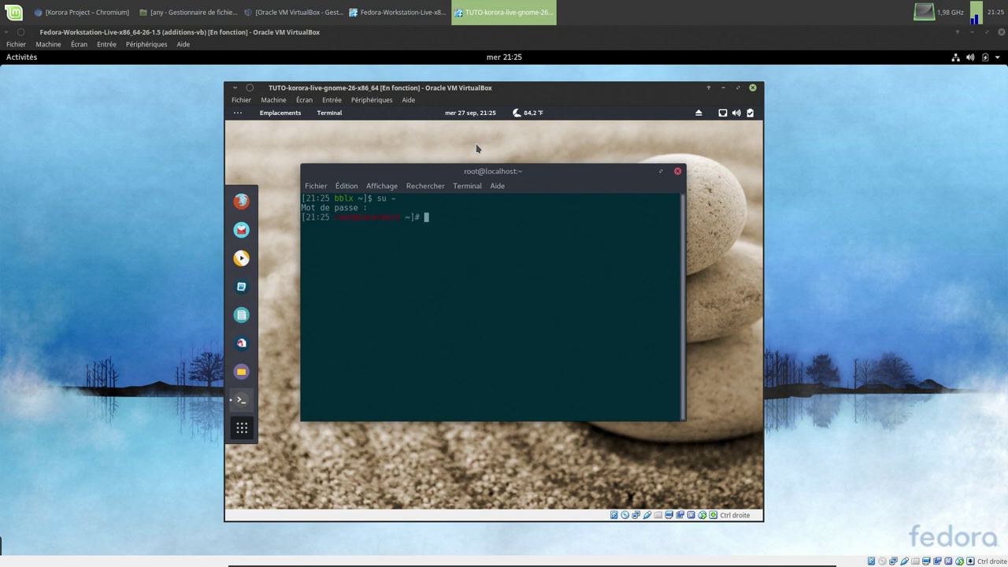
text(clear)
key(Return)
text(ls)
key(Return)
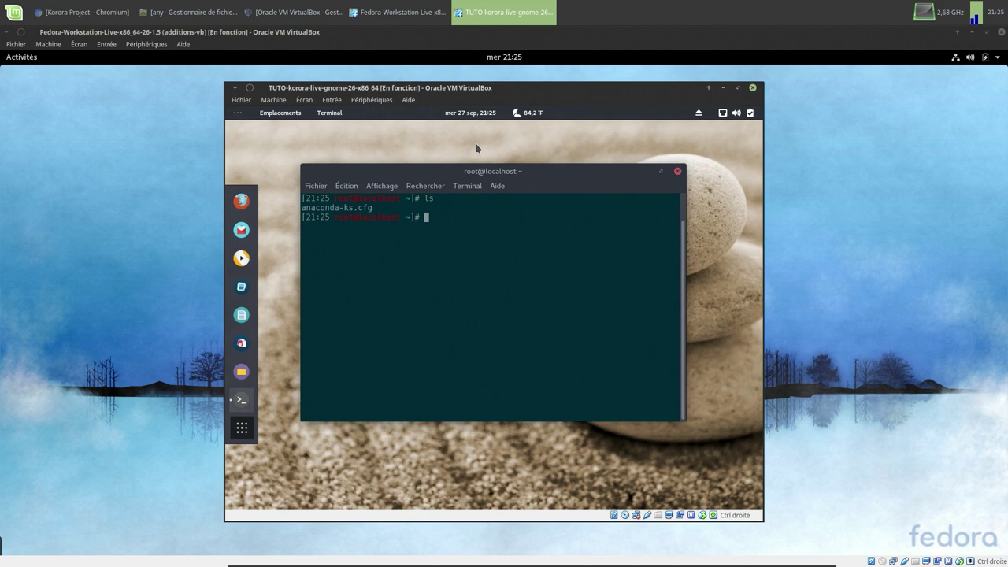
text(clear)
key(Return)
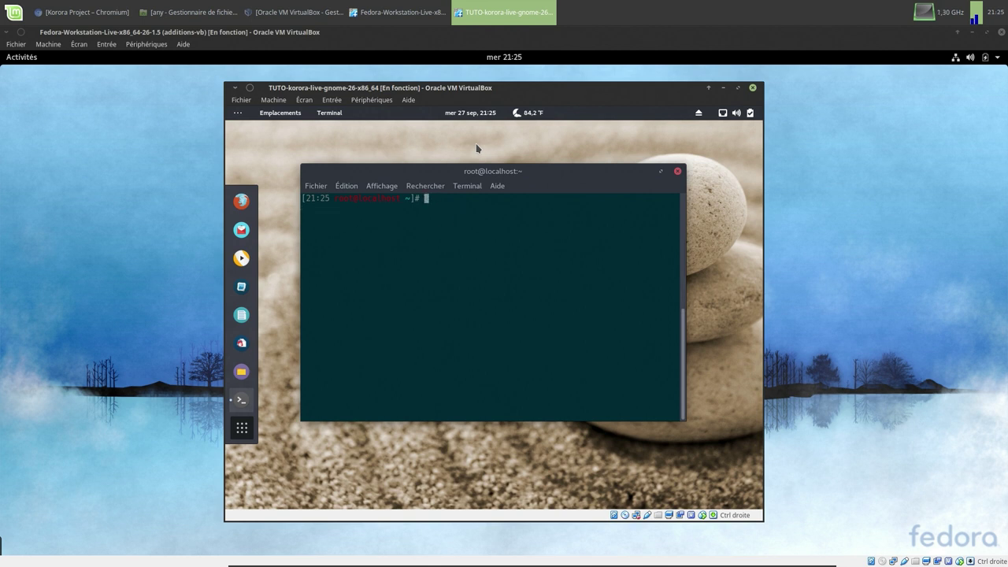
- Look through /run and /media for the mounted Guest Additions disc
text(cd /run)
key(Return)
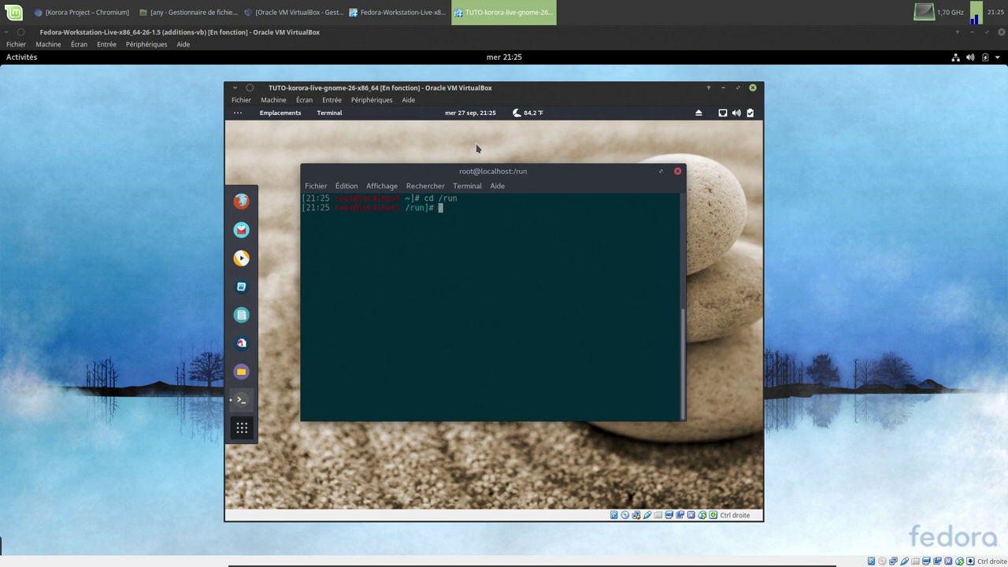
text(ls)
key(Return)
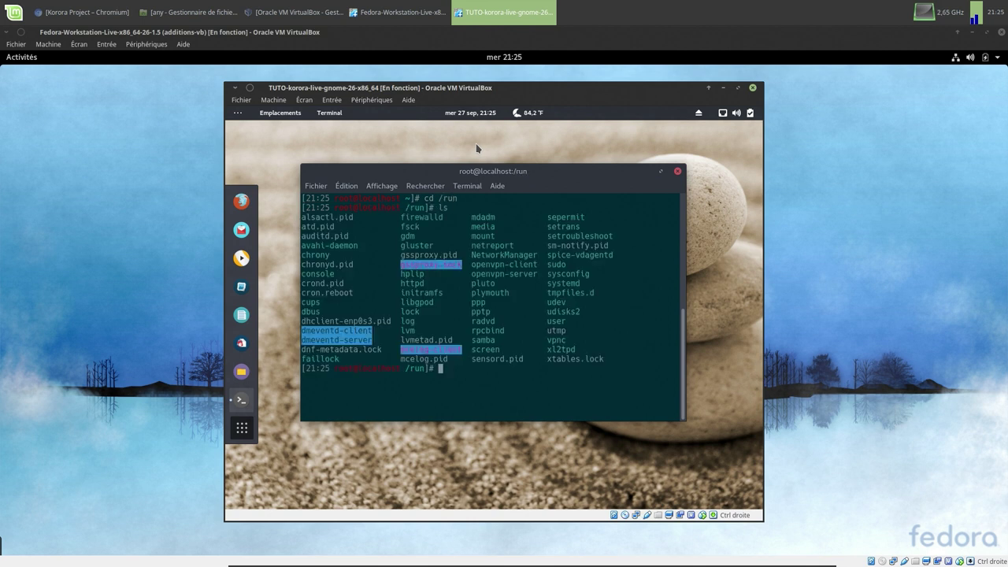
text(cd /media)
key(Return)
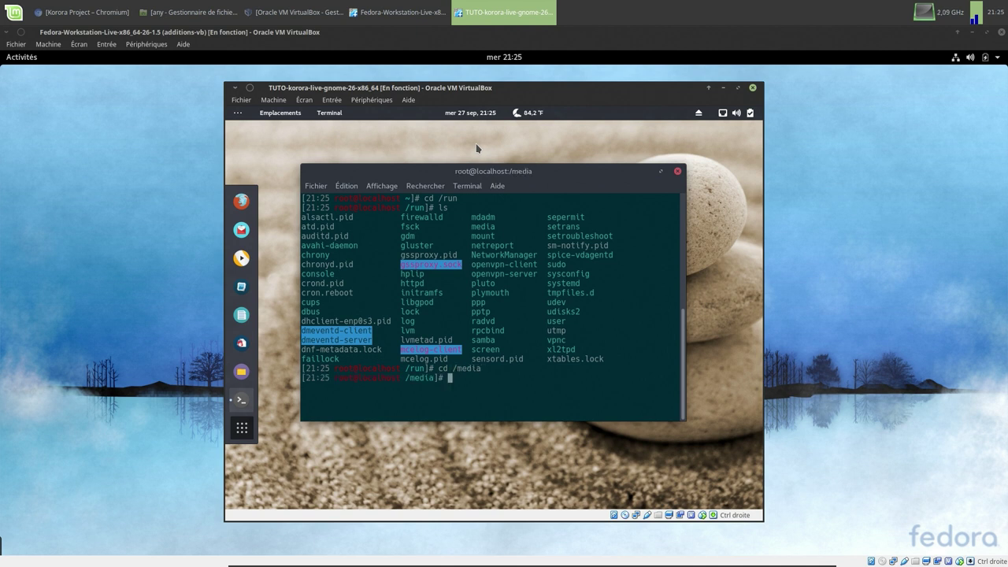
text(ls)
key(Return)
- Change into /run/media/<user>/VBOXADDITIONS_5.1.28_117968 using tab completion
text(cd /run)
key(Return)
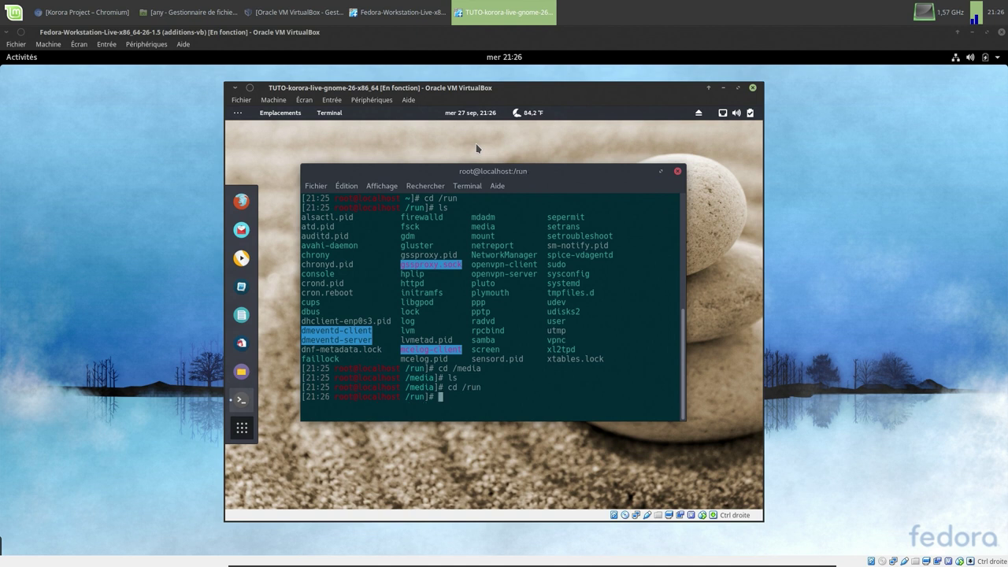
text(cd media)
key(Return)
text(ls)
key(Return)
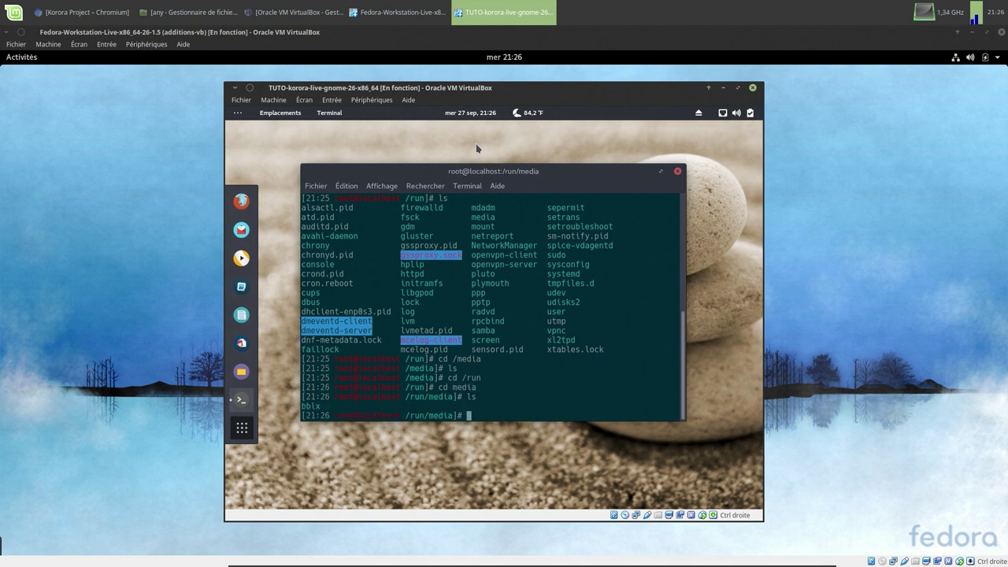
text(cd bblx)
key(Return)
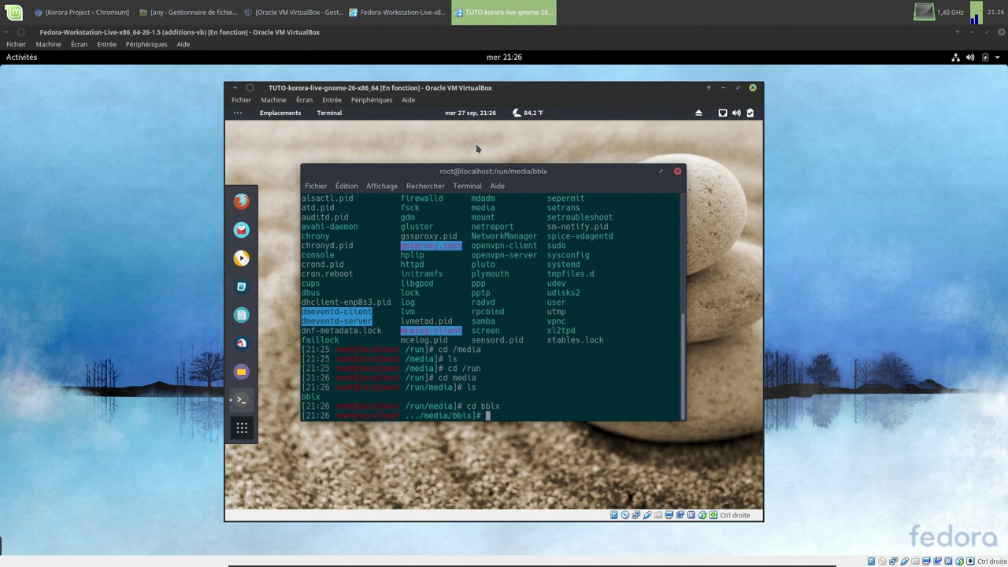
text(ls)
key(Return)
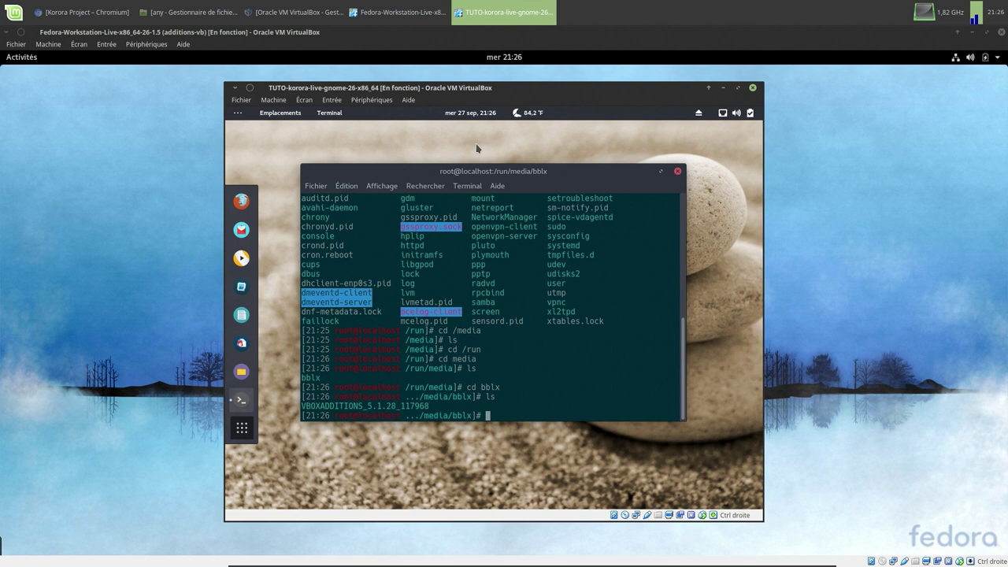
text(cd VBO)
key(Tab)
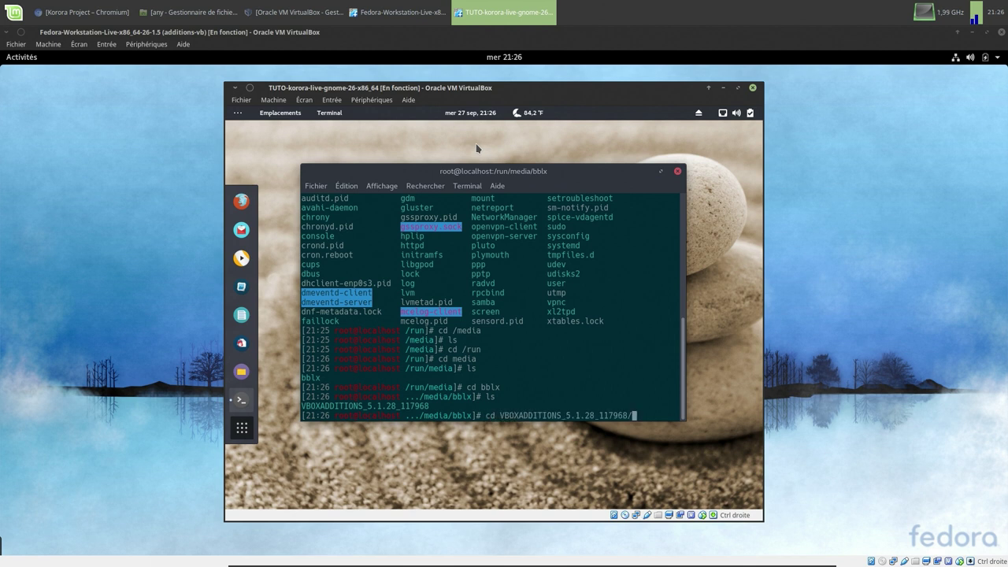
key(Return)
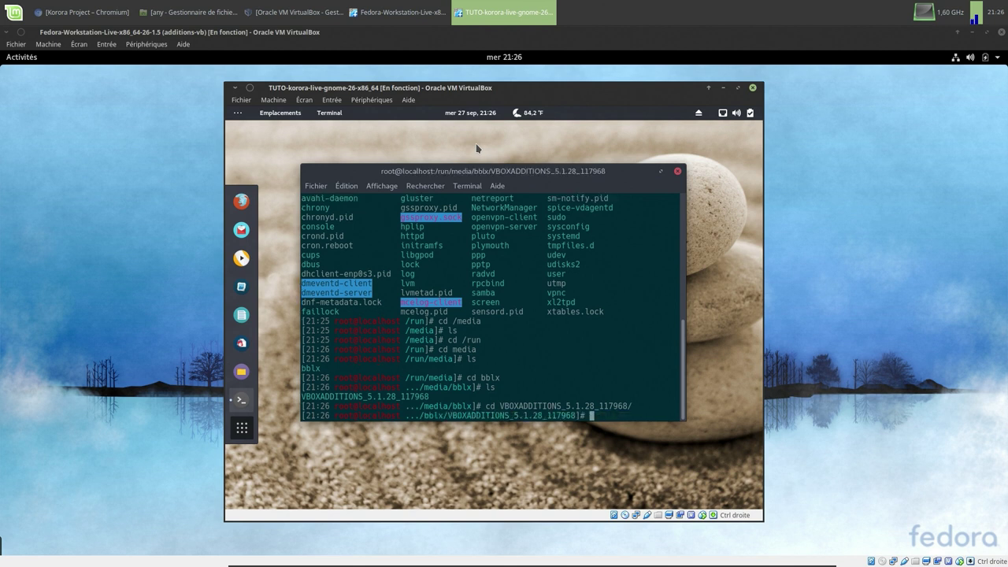
- List the folder and run ./VBoxLinuxAdditions.run by pasting the copied file name after ./
text(ls)
key(Return)
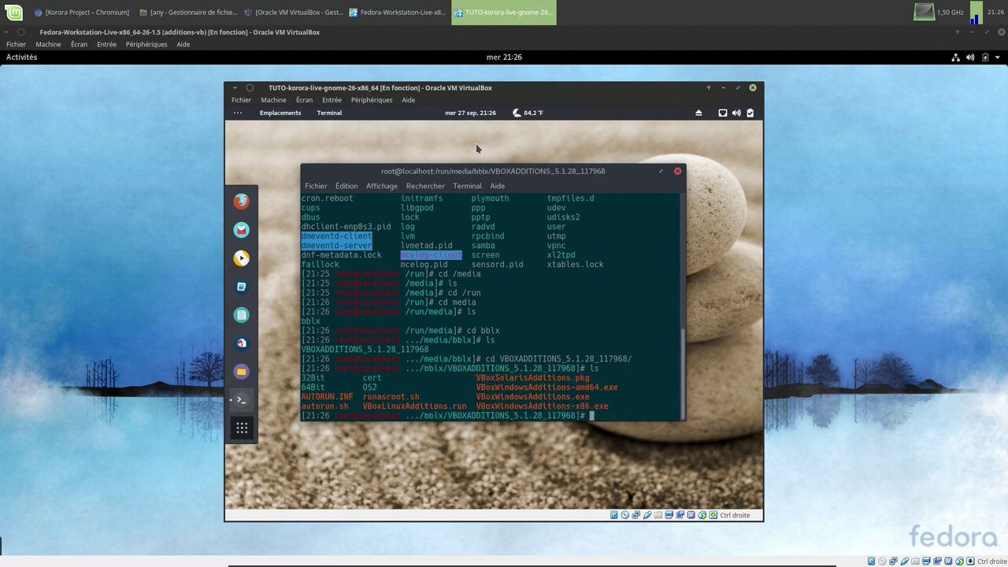
text(./)
key(BackSpace)
drag(363, 406, 464, 410)
right_click(463, 410)
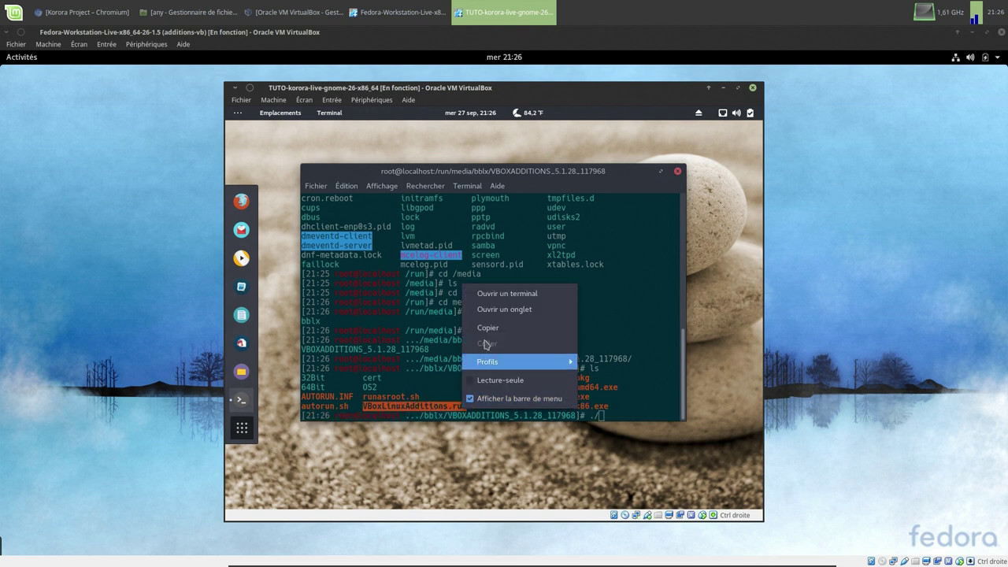
click(487, 329)
click(619, 417)
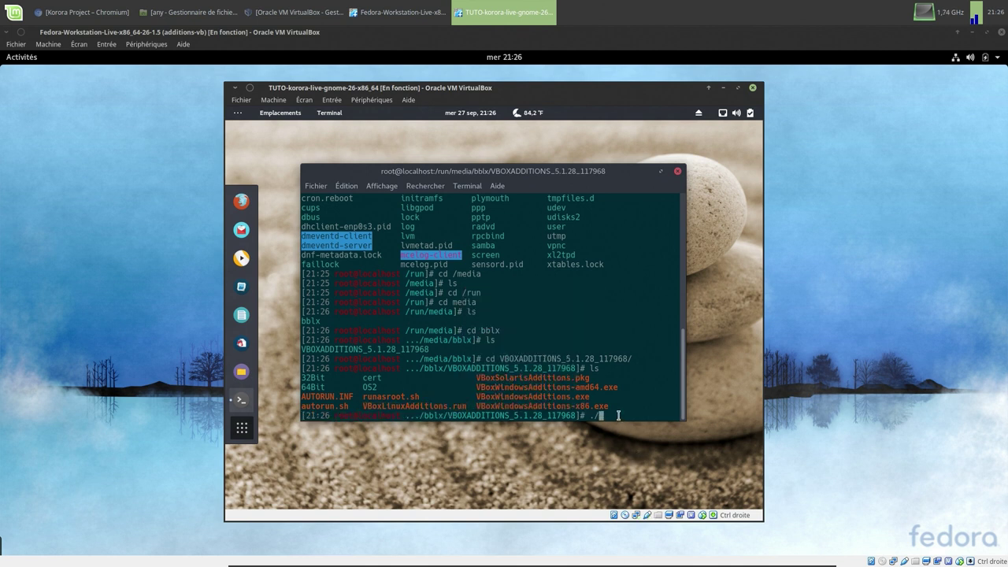
text(./)
right_click(619, 417)
click(651, 355)
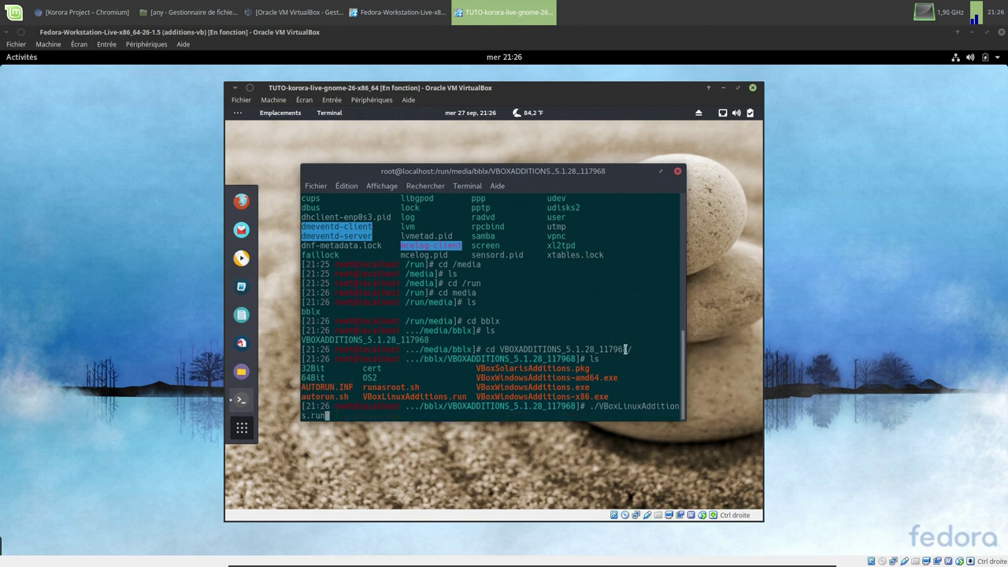
key(Return)
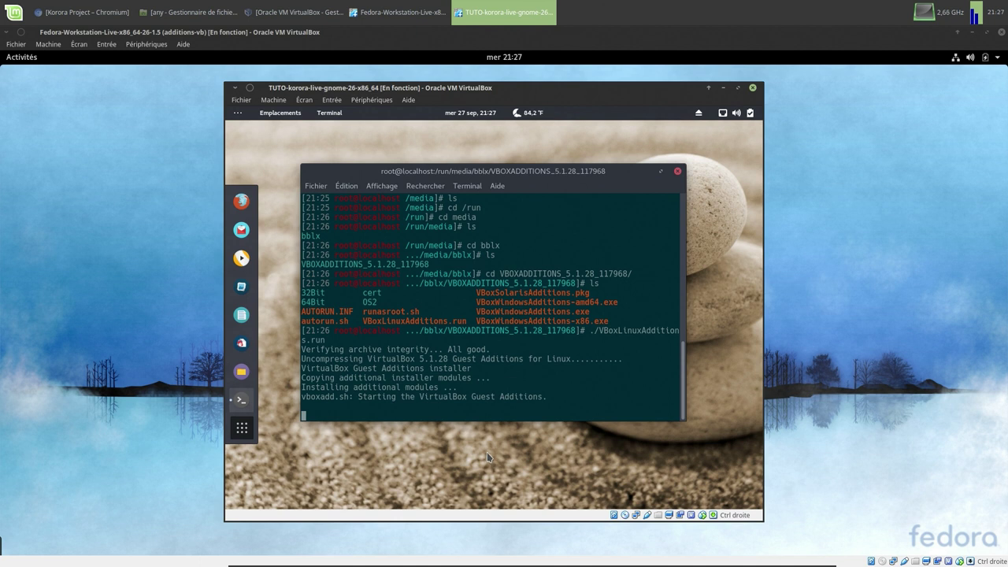
- Close the terminal and force-eject the Guest Additions disc from the virtual optical drive
click(678, 171)
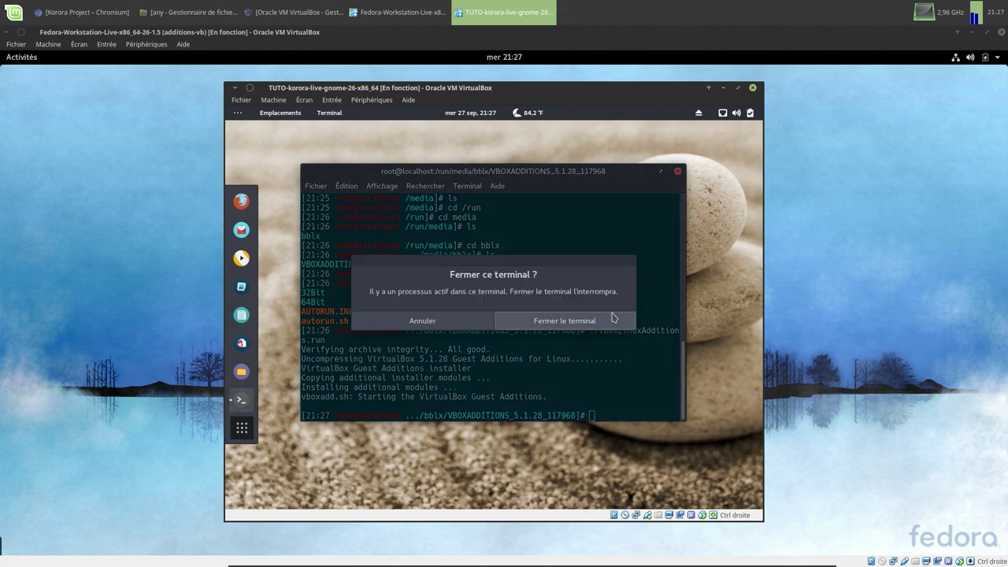
click(612, 318)
click(627, 515)
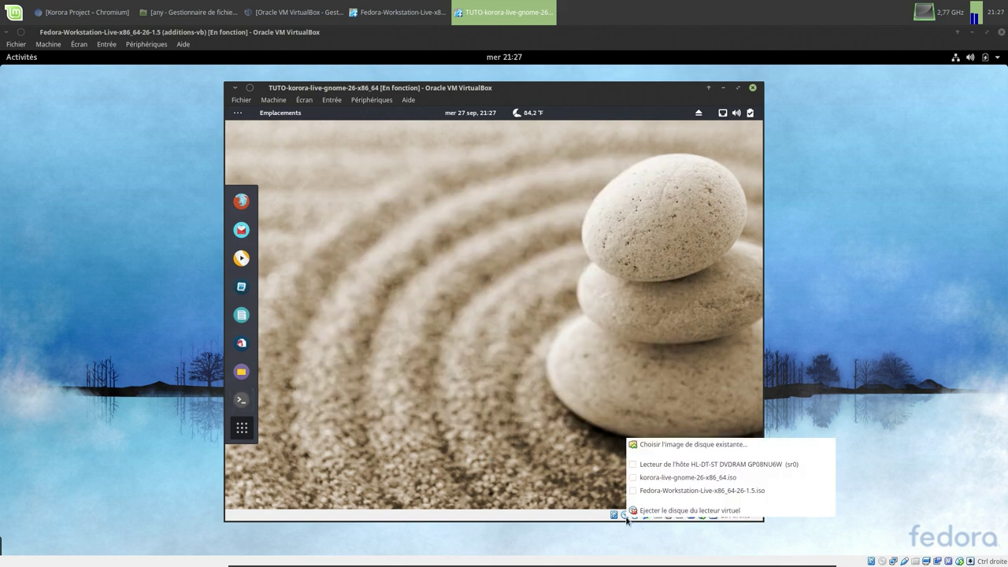
click(640, 514)
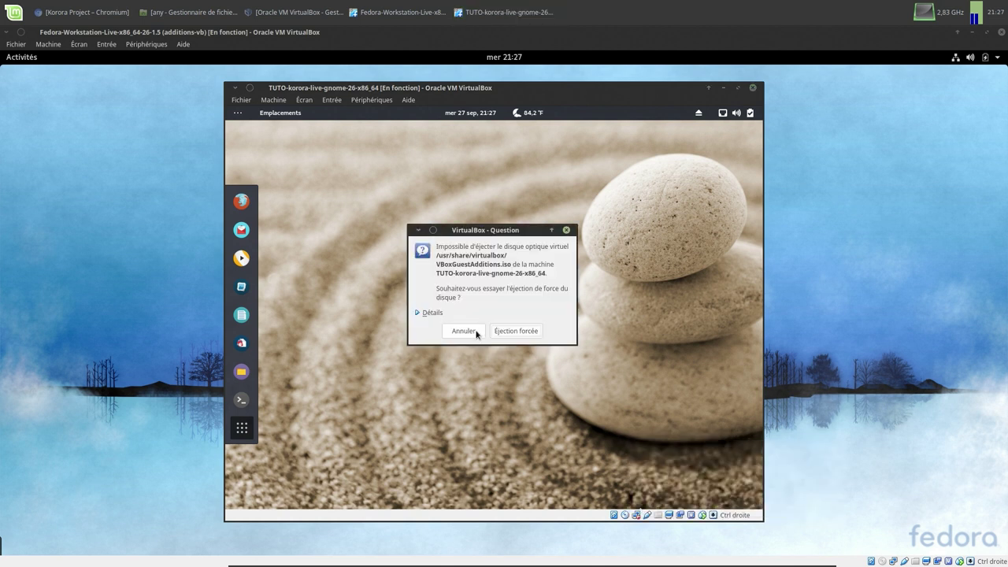
click(499, 334)
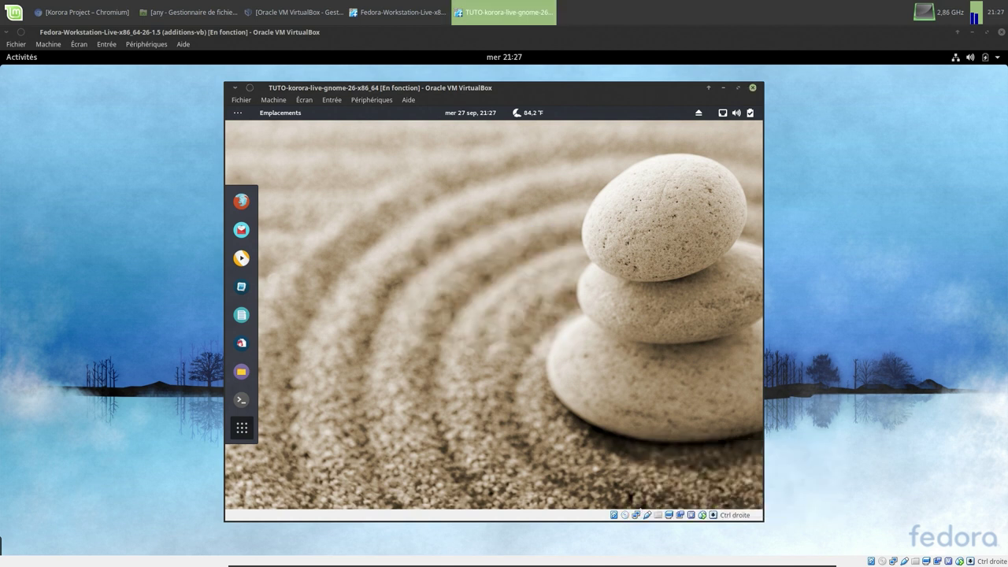
- Restart the Korora VM from the system menu and boot the default entry
click(745, 115)
click(727, 223)
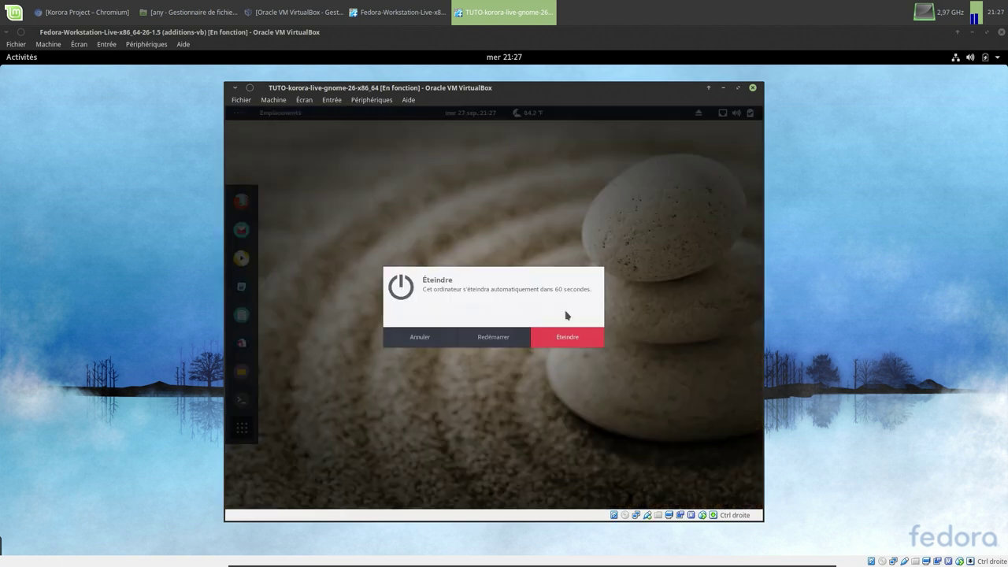
click(477, 336)
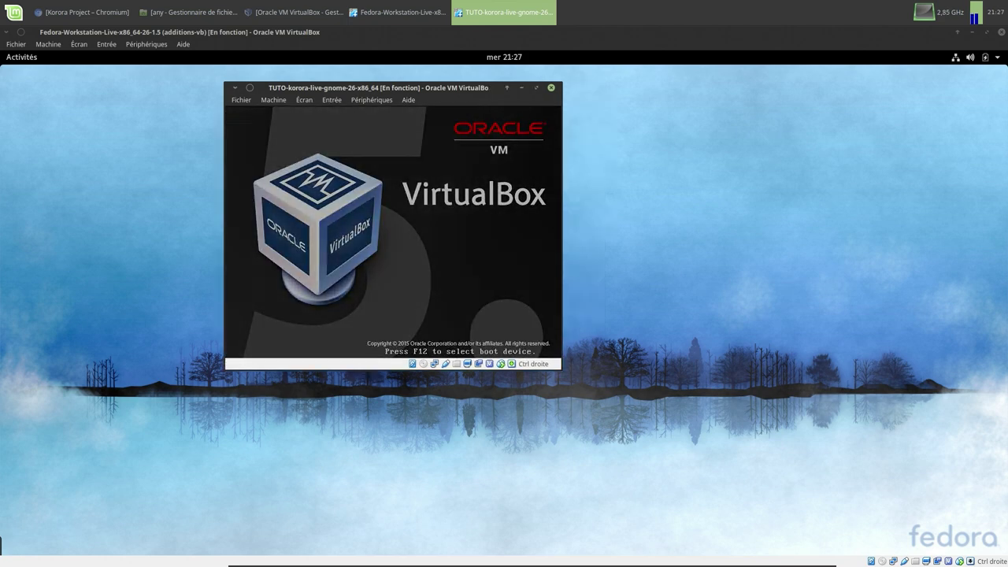
key(Return)
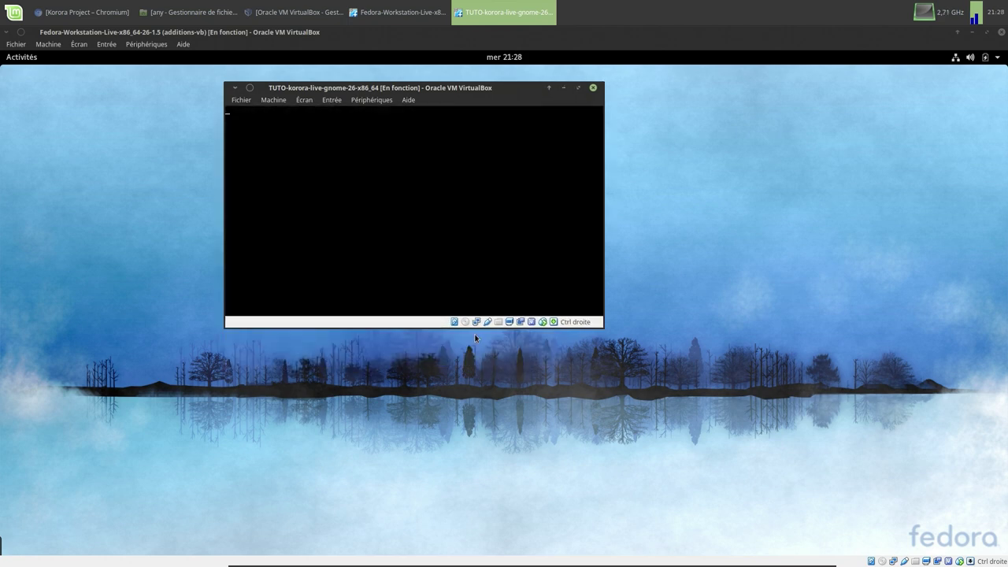
- Maximize the Korora VM window and log in to the user account with its password
click(578, 87)
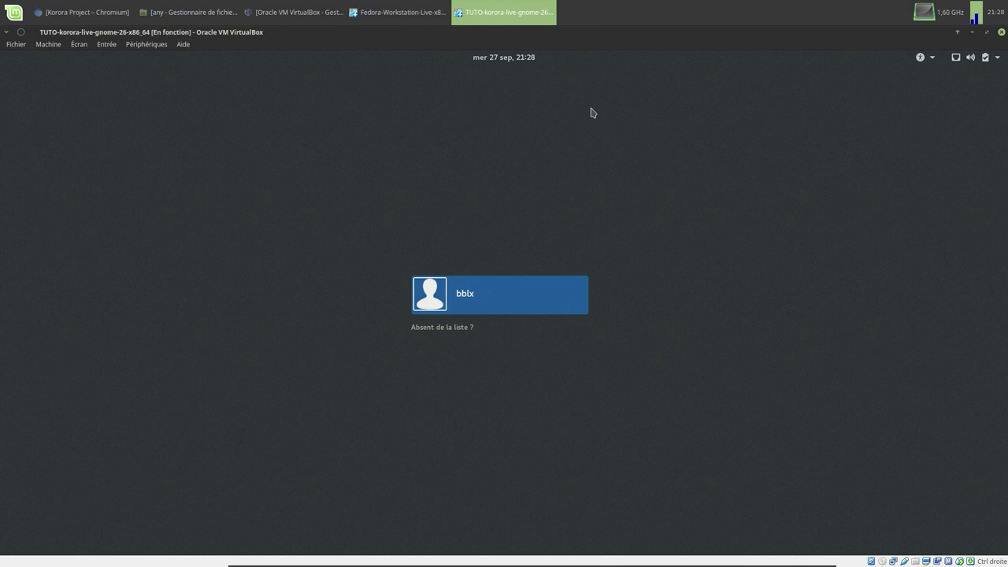
click(476, 290)
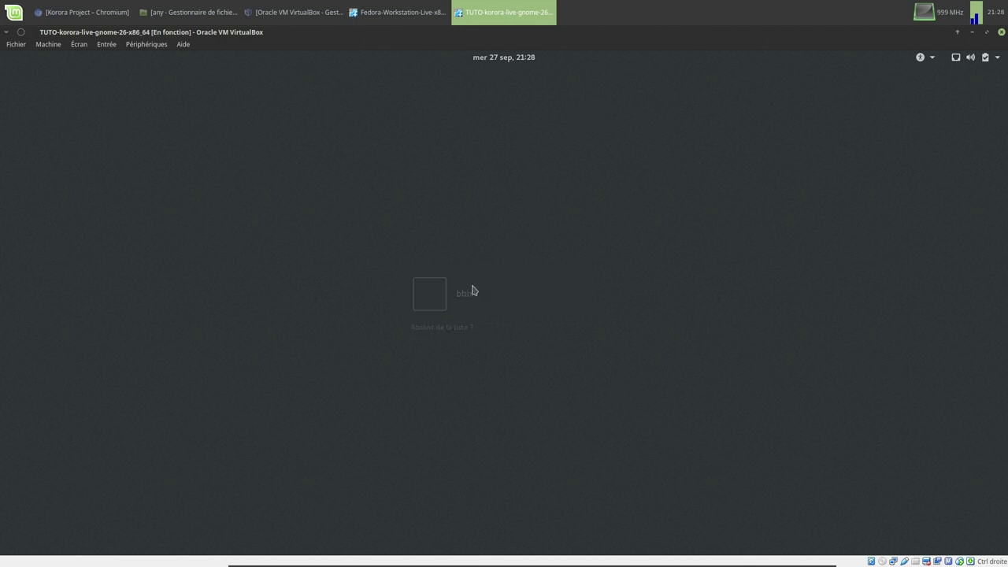
text(*****)
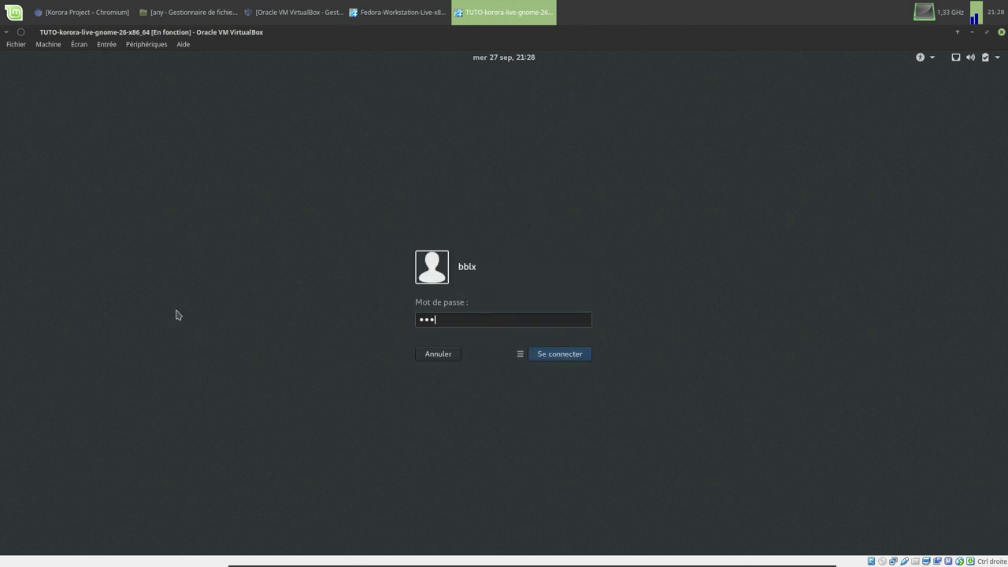
text(*)
key(Return)
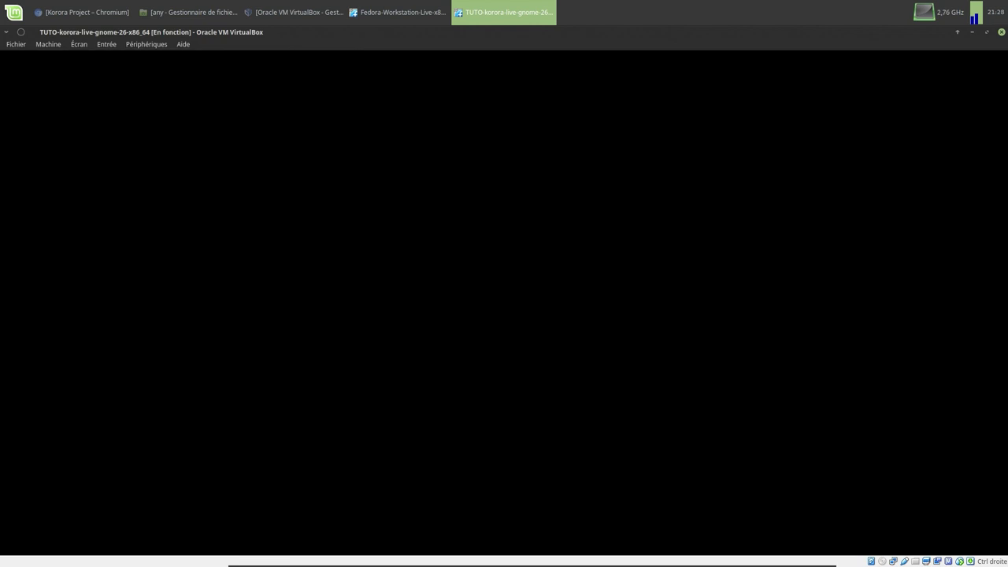
- Compare the Fedora and Korora application grids by switching between the two VMs
click(400, 11)
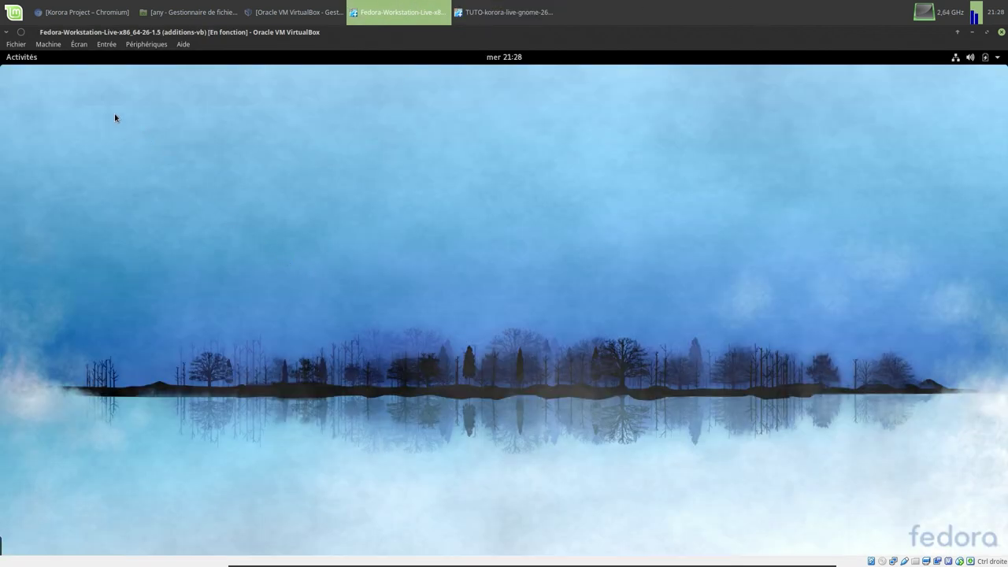
click(22, 58)
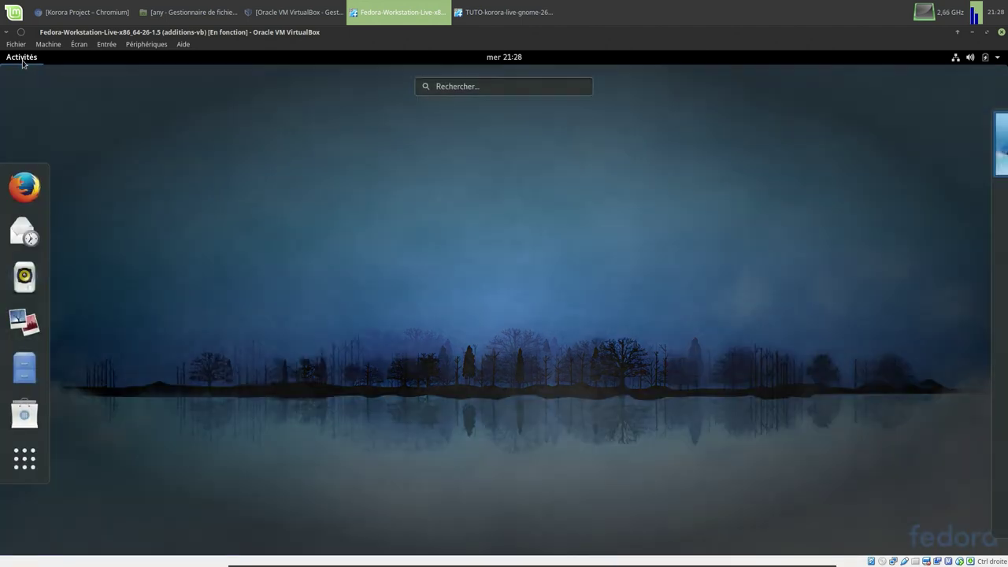
click(25, 459)
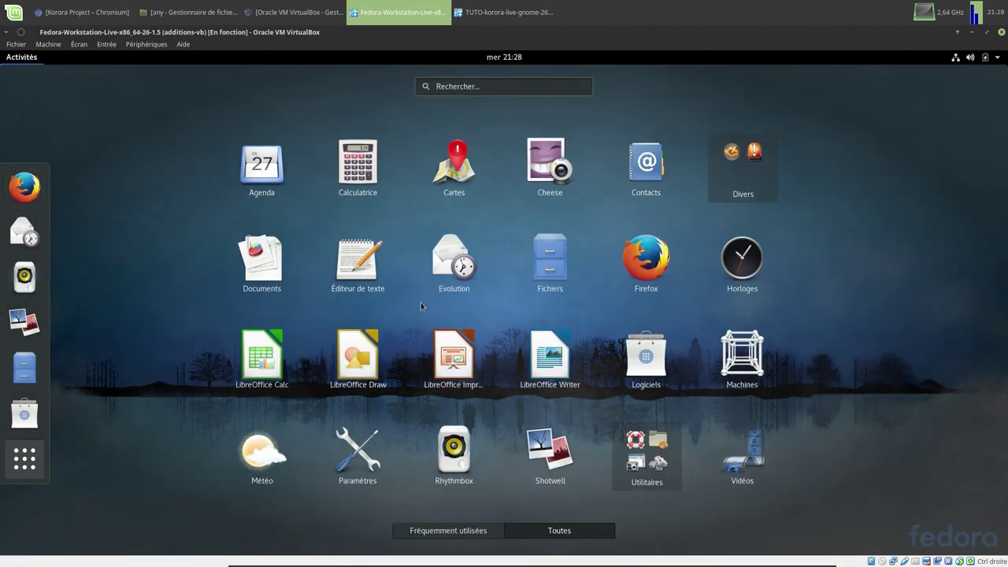
click(477, 13)
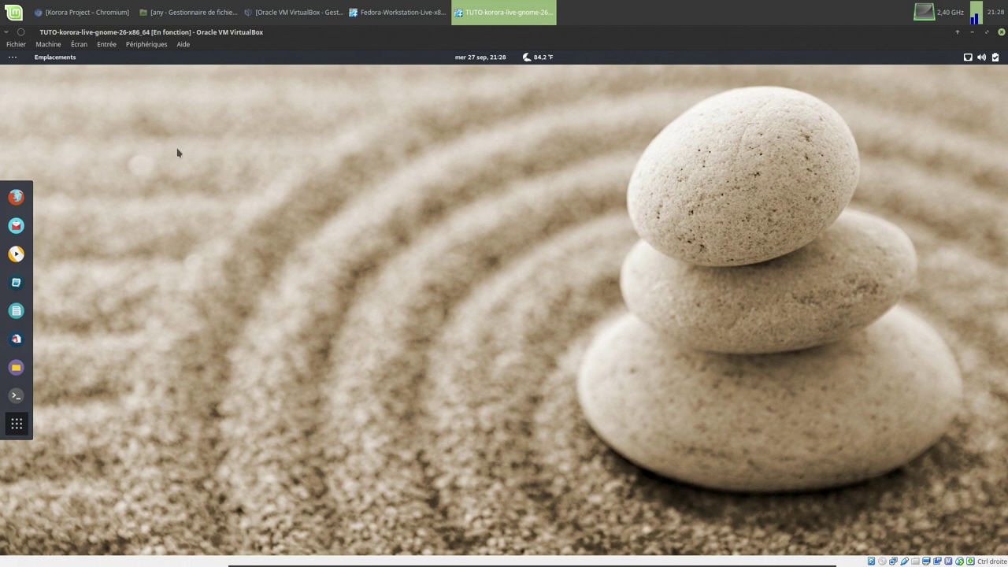
click(20, 426)
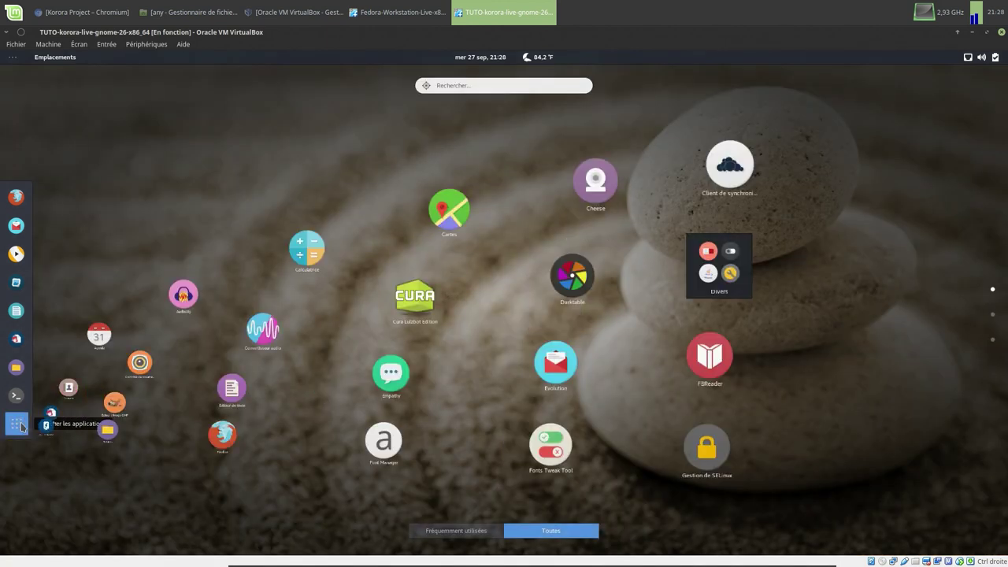
click(397, 13)
click(471, 19)
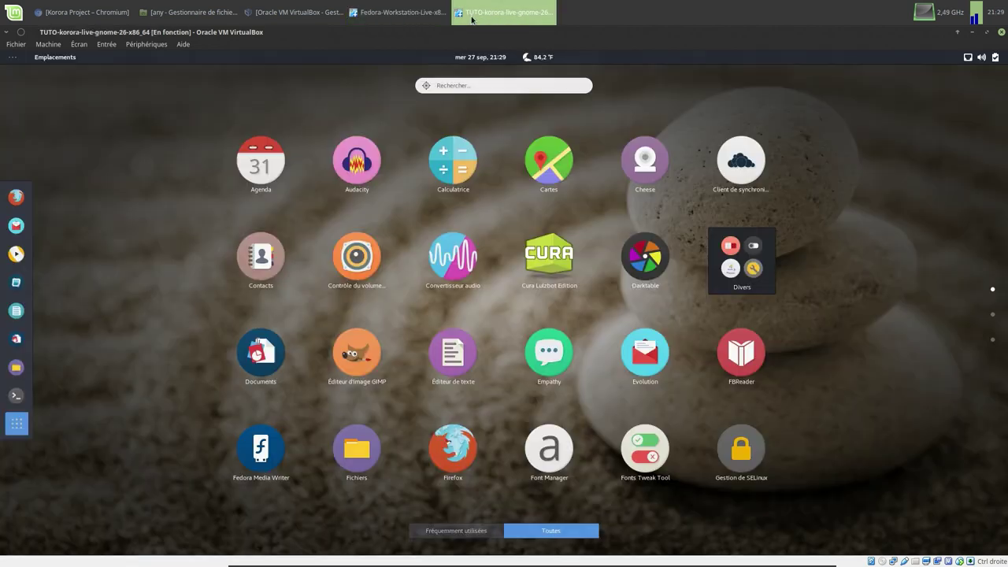
click(417, 20)
click(468, 17)
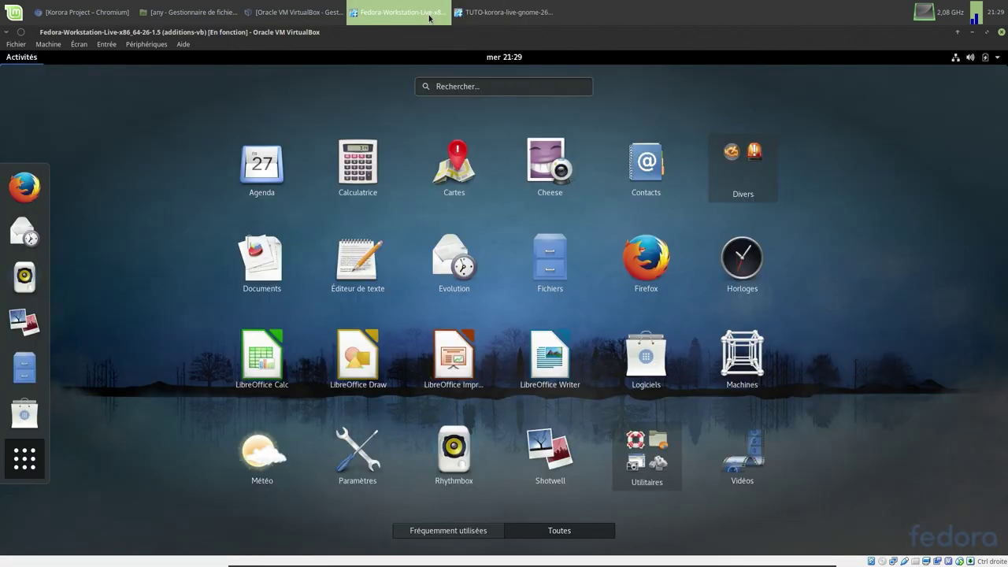
click(430, 17)
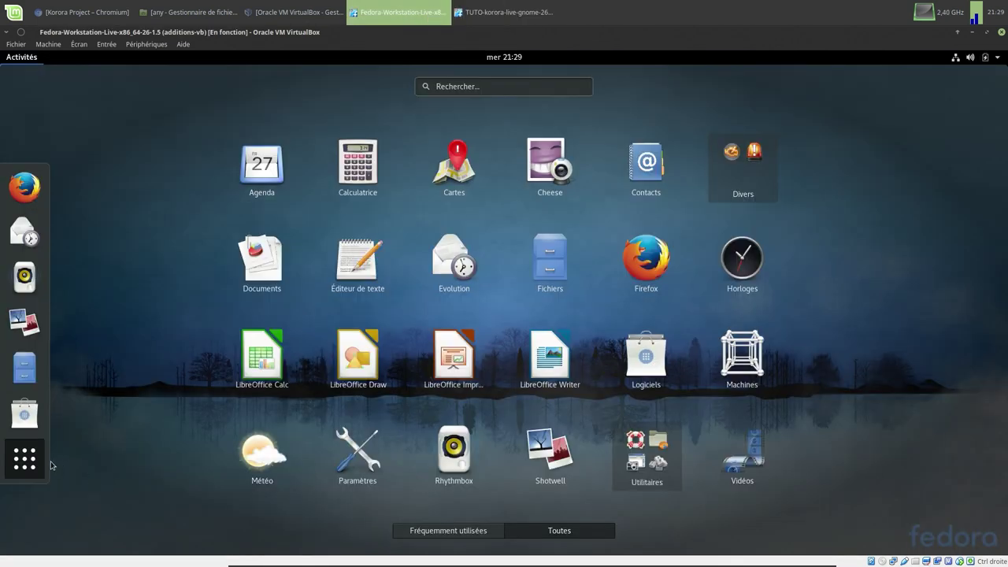
click(14, 467)
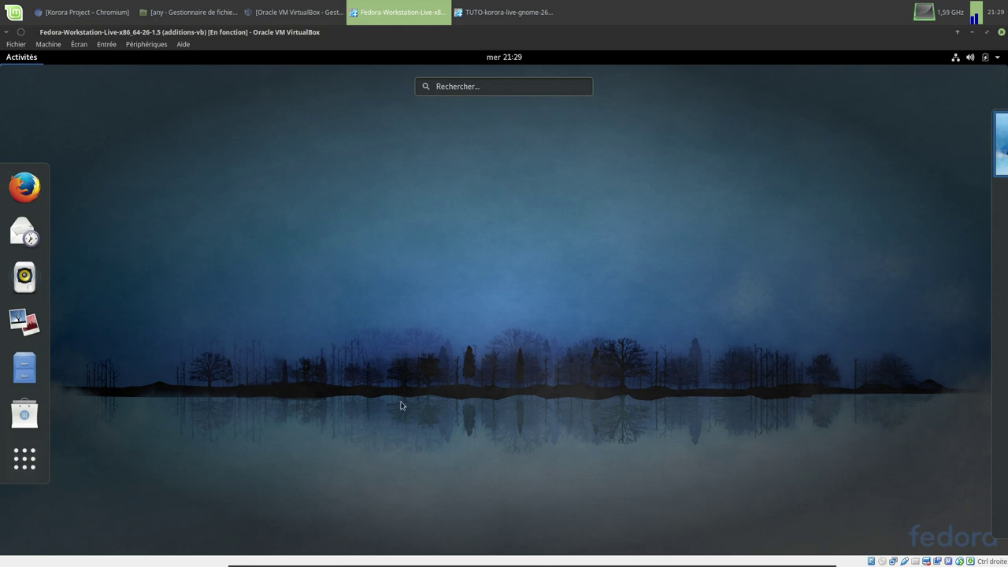
- Shut down the Fedora VM from its system menu with Éteindre
click(985, 56)
click(968, 197)
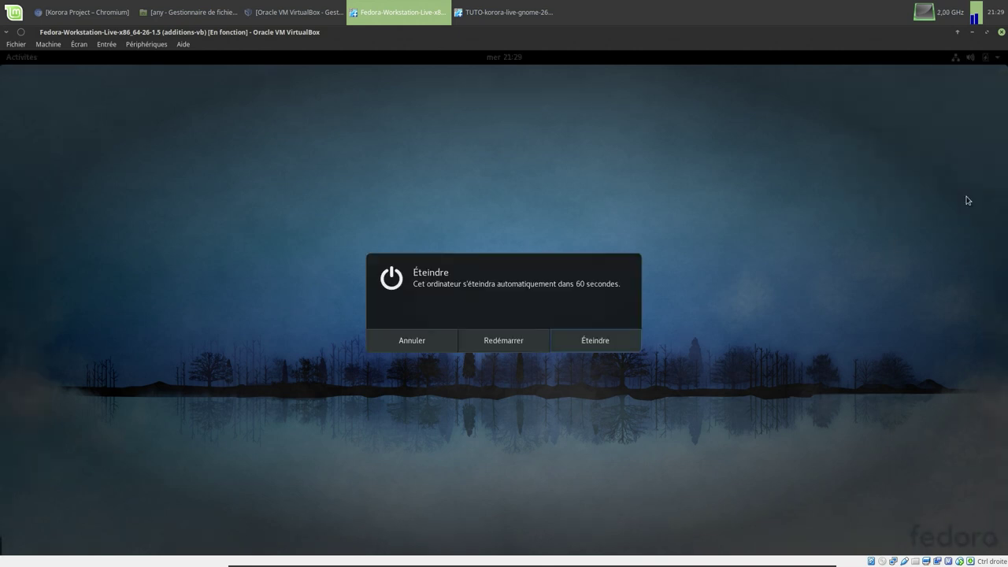
click(613, 342)
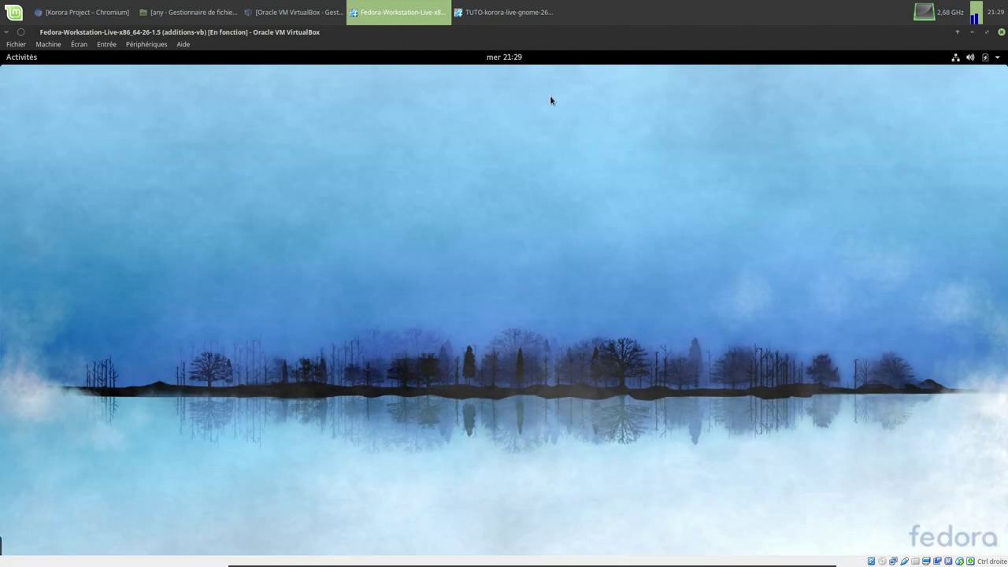
- Close the Korora VM window, choosing Éteindre la machine
click(526, 14)
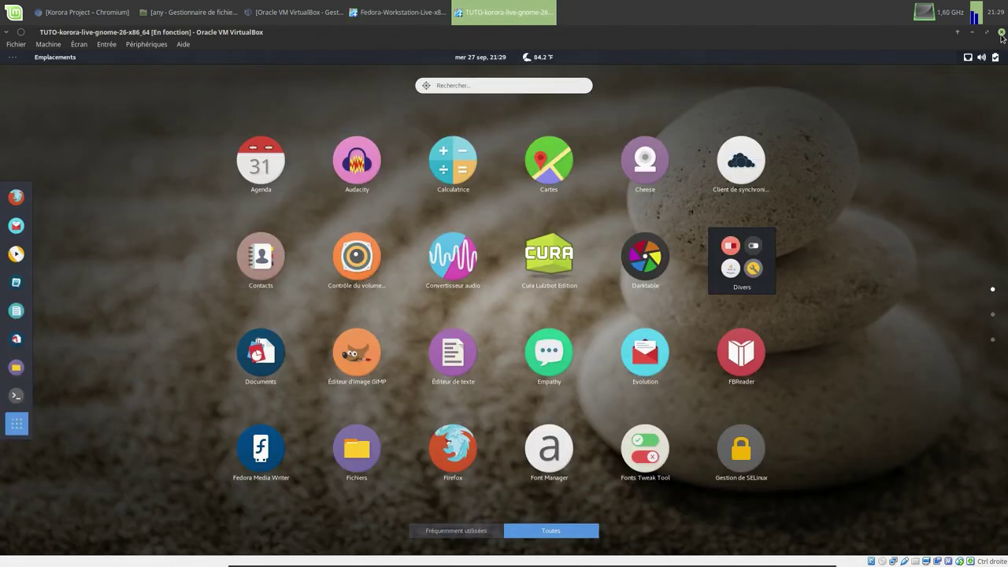
click(1002, 31)
click(512, 298)
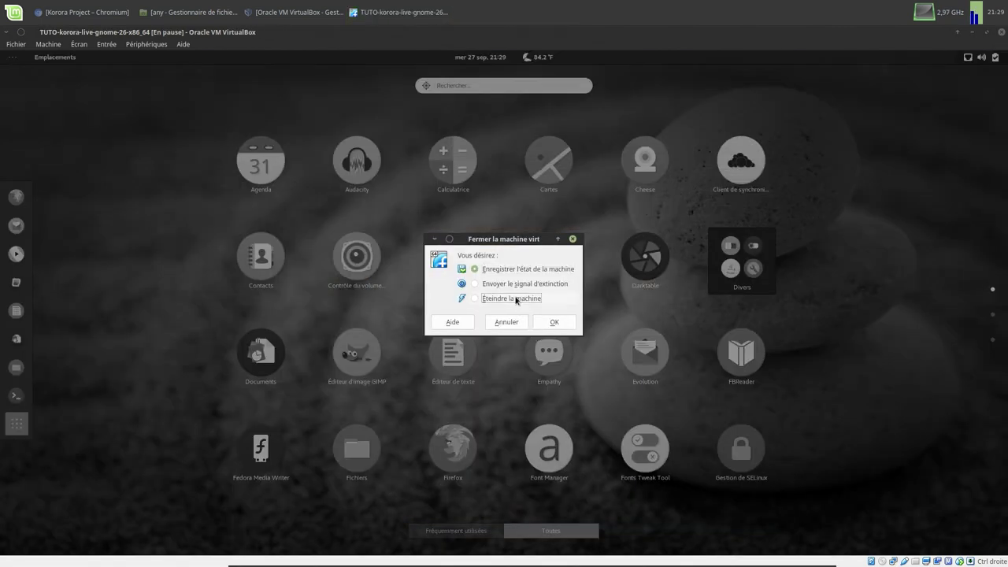
- Confirm the Korora power-off and bring the VirtualBox Manager back into view
click(547, 321)
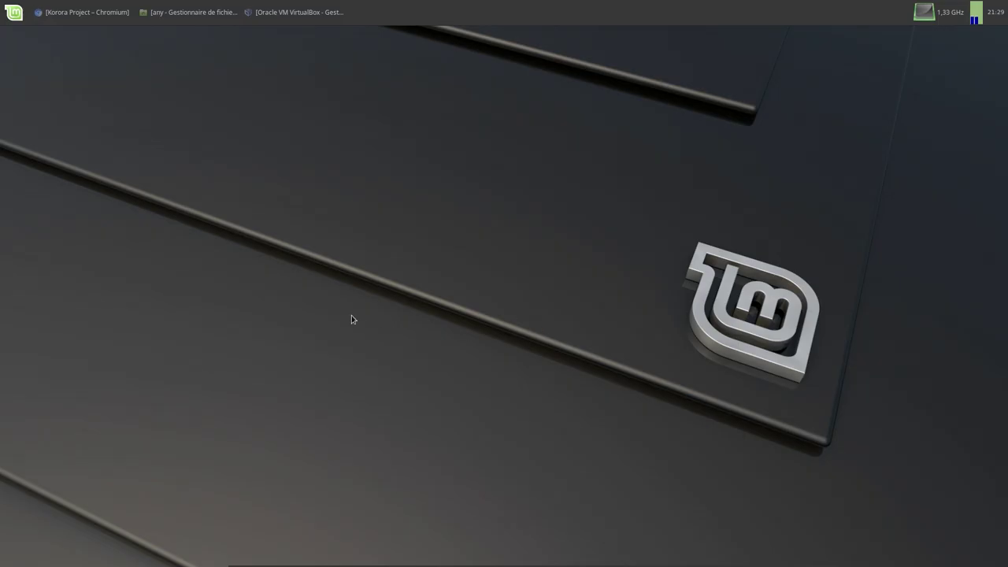
click(299, 12)
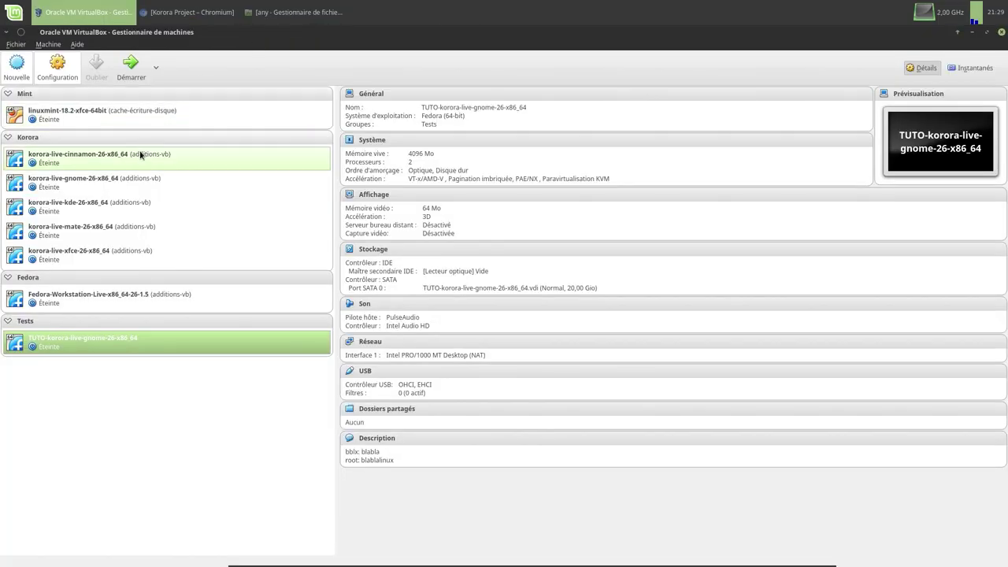
click(102, 186)
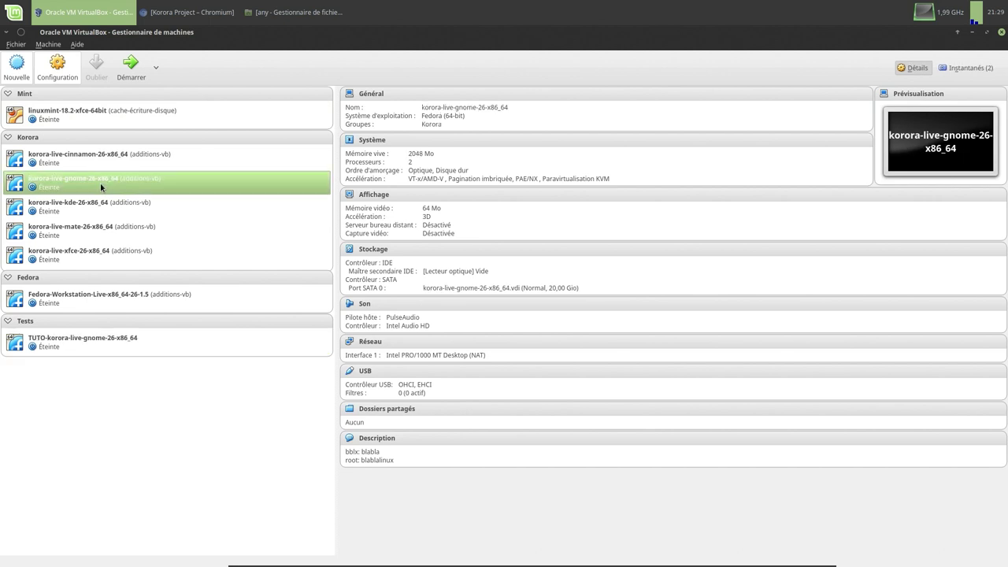
- Remove the TUTO-korora-live-gnome-26-x86_64 machine via Supprimer... and confirm
click(88, 338)
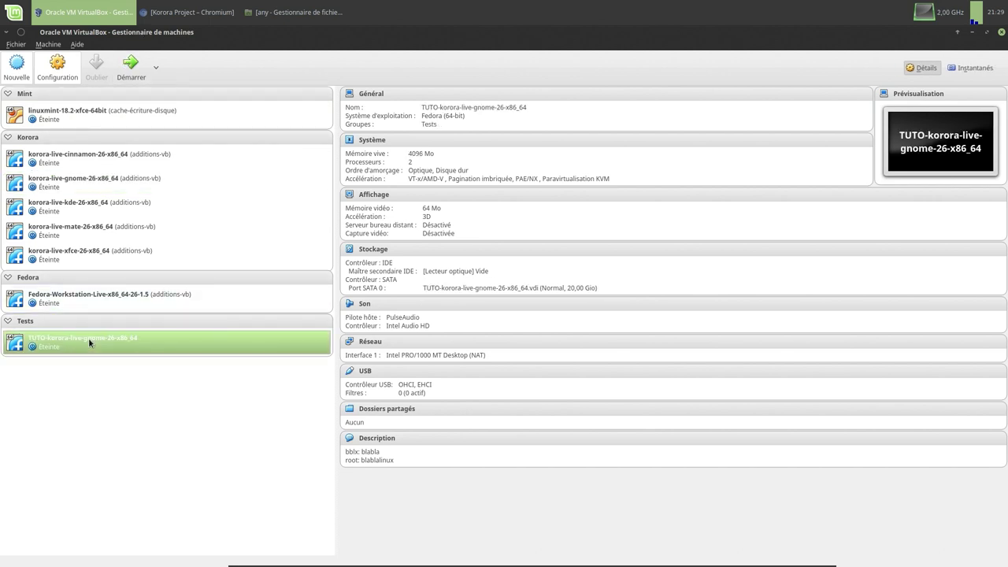
right_click(88, 341)
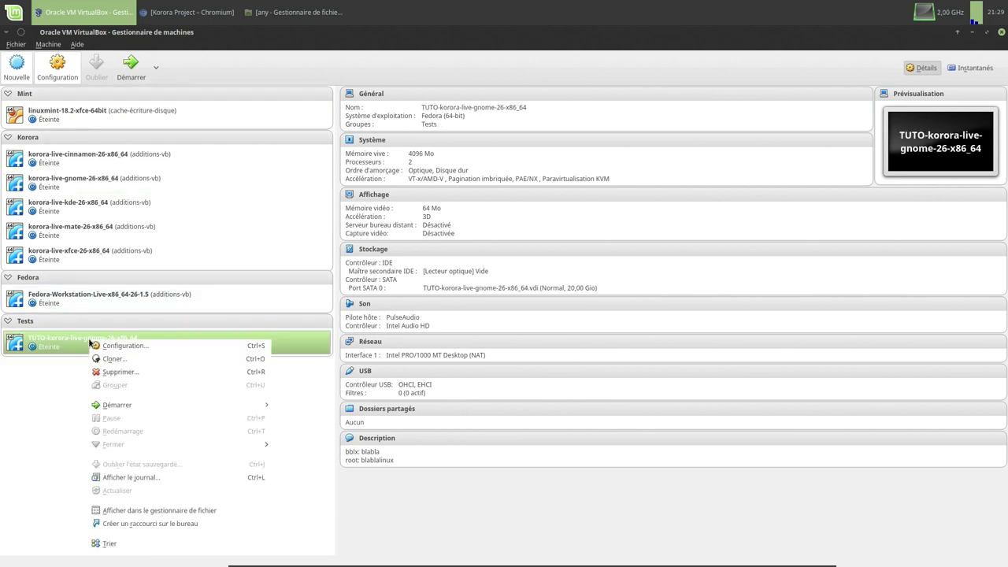
click(112, 373)
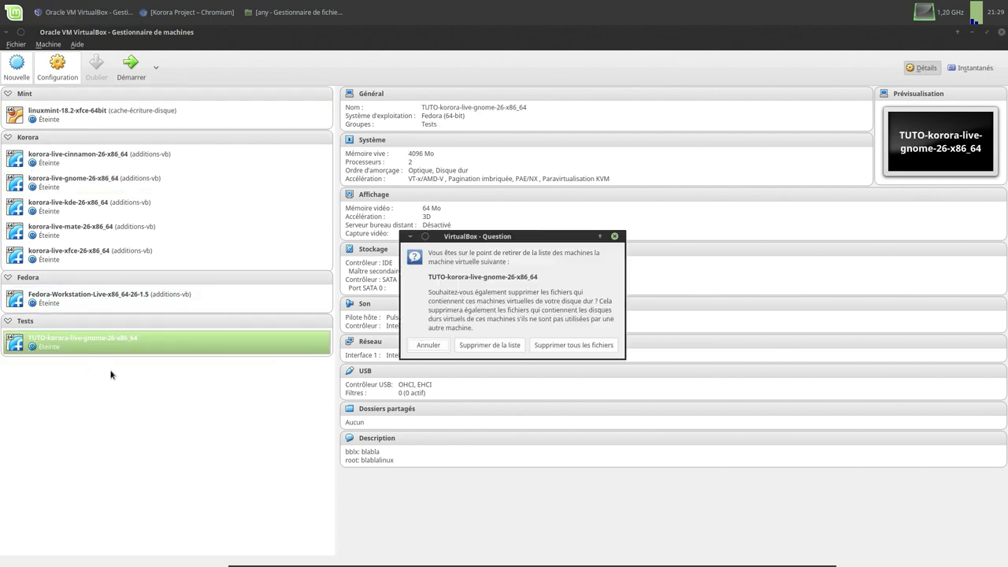
click(549, 349)
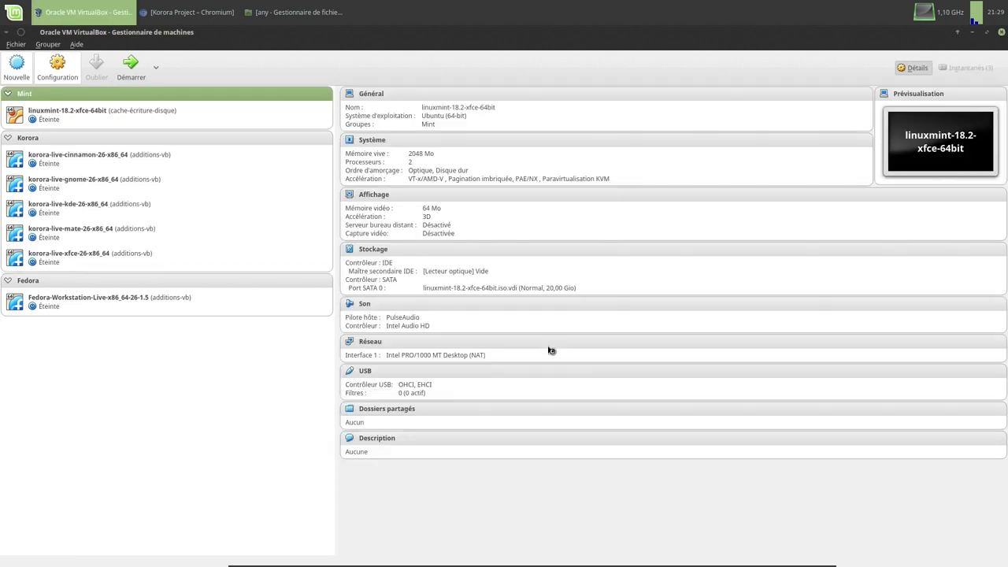
click(142, 158)
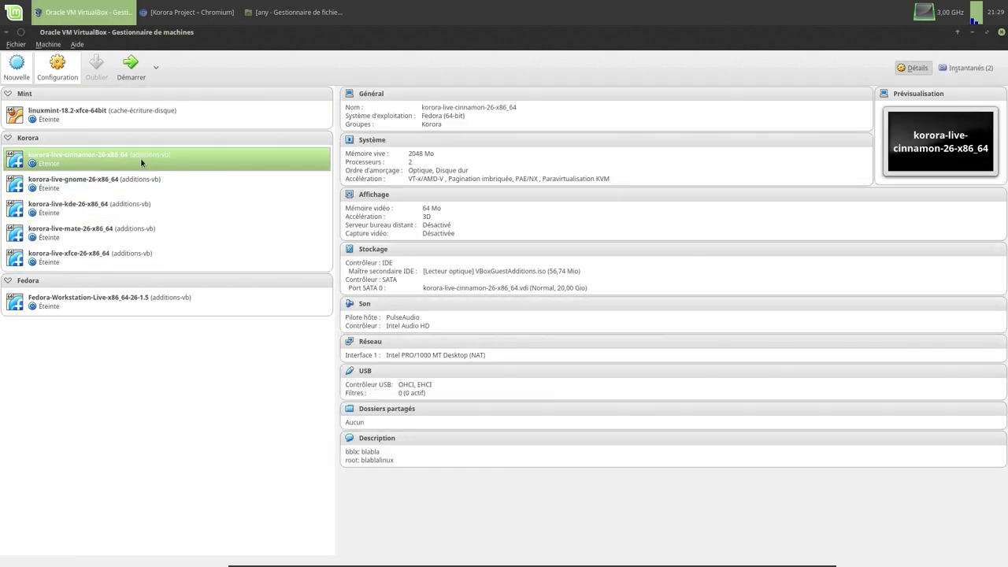
- Start korora-live-gnome-26-x86_64, maximize its window, and boot the default GRUB entry
click(104, 186)
click(130, 71)
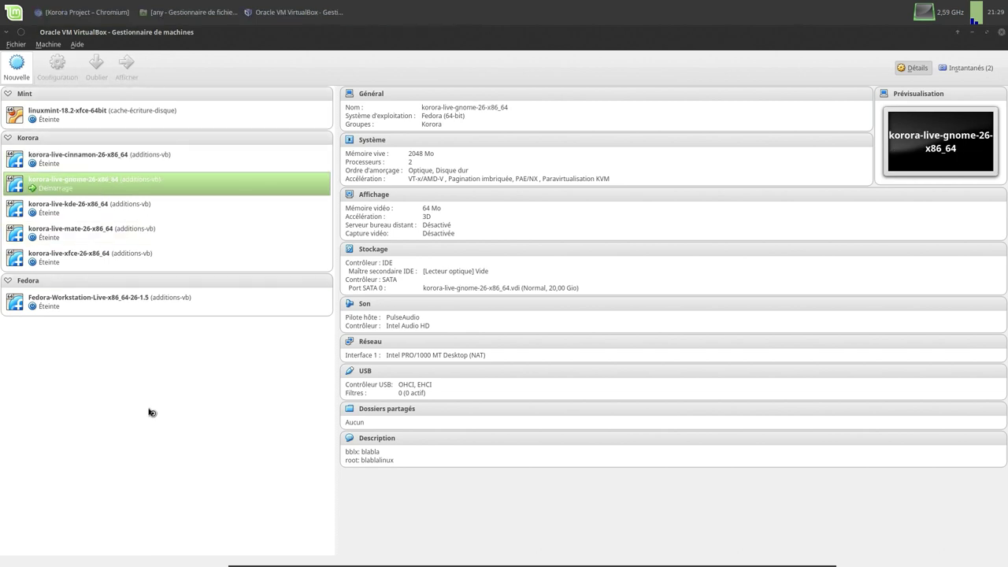
drag(209, 131, 474, 186)
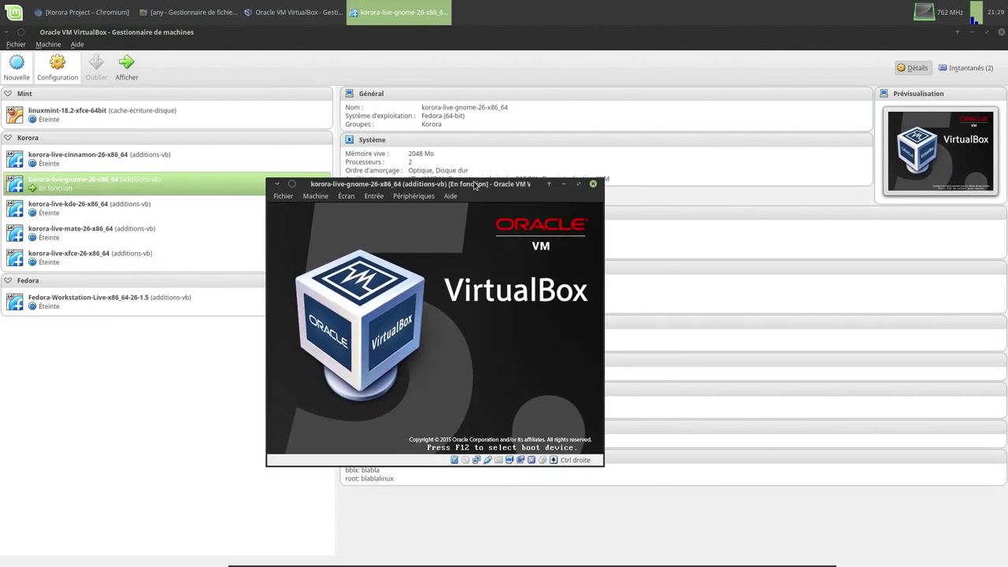
double_click(471, 183)
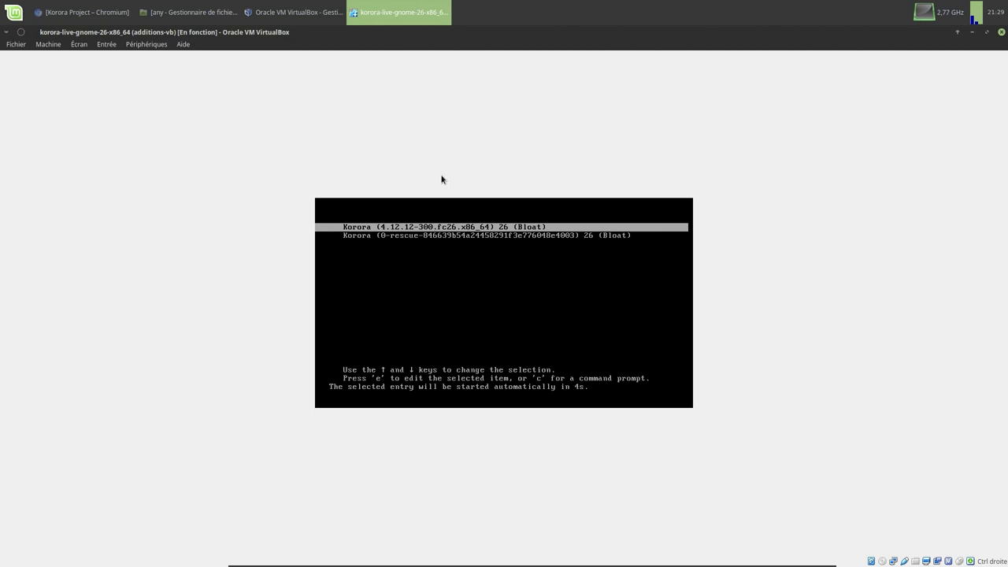
key(Return)
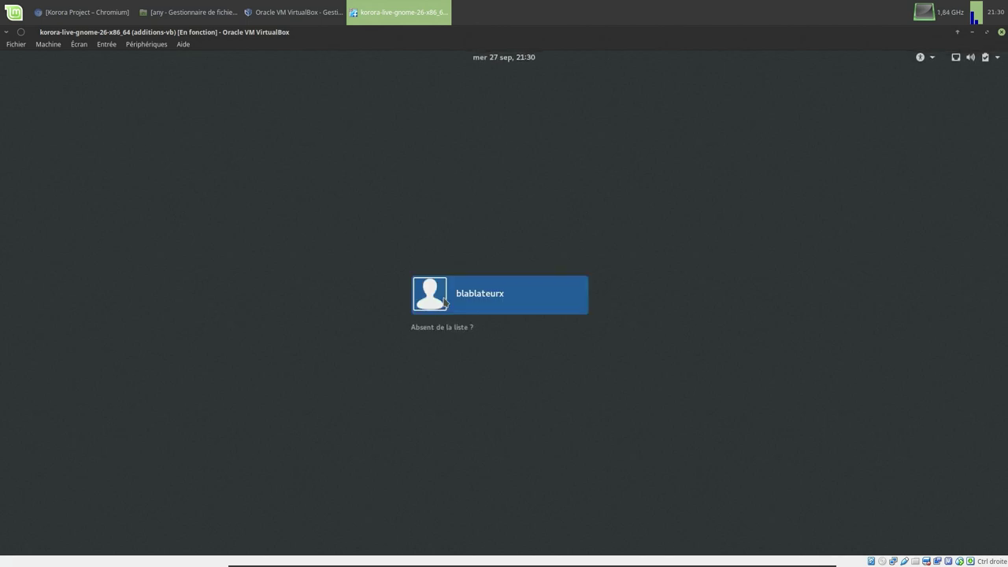
- Pick the user card on the GDM screen and sign in with the account password
click(472, 299)
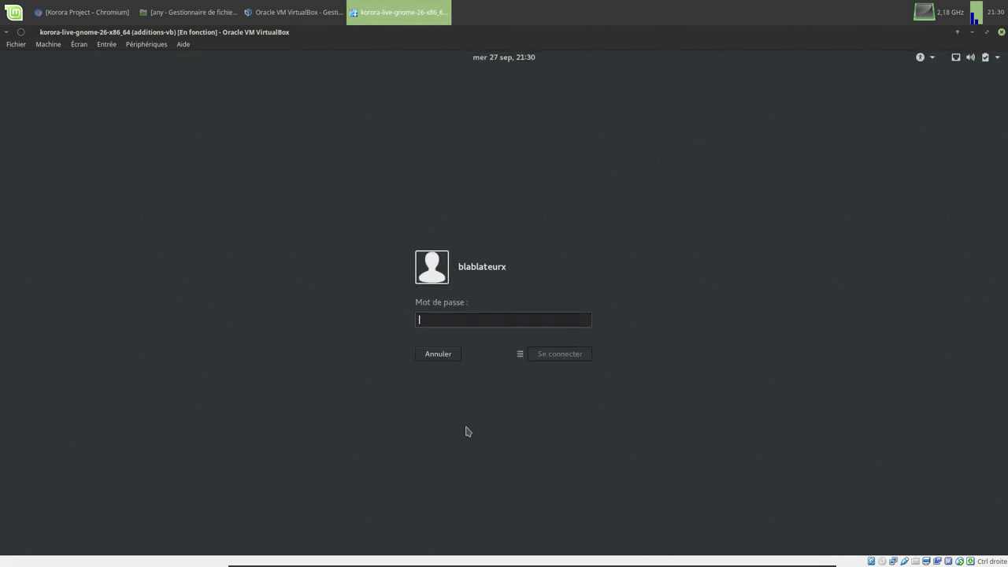
text(••••••)
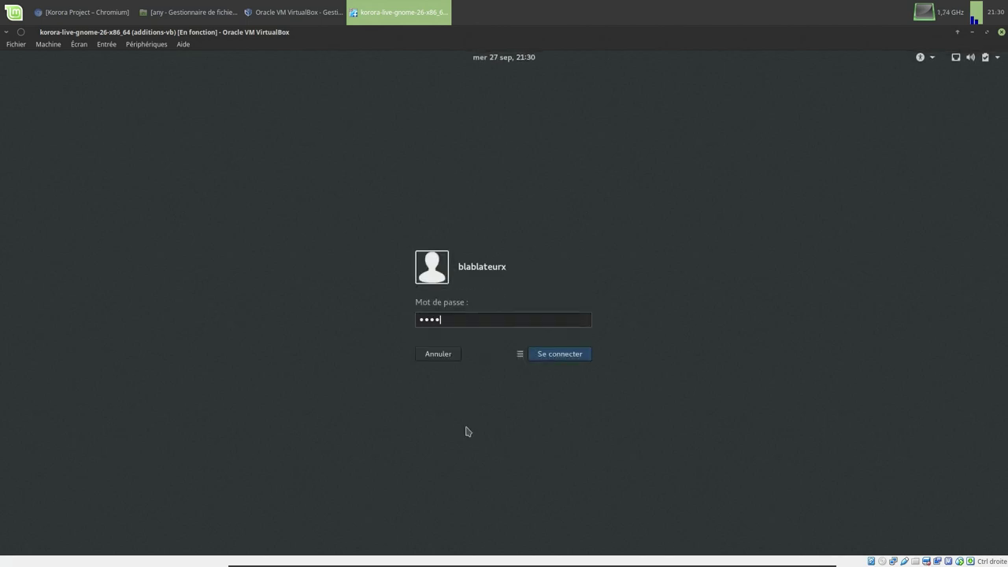
key(Return)
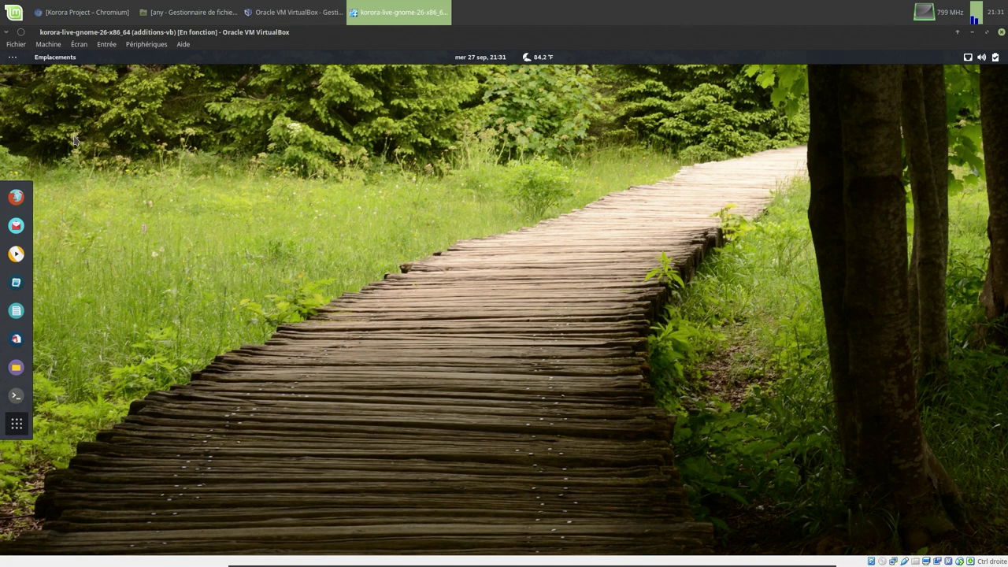
- Switch the VM to full screen and browse the Background wallpapers in Settings without changing them
key(Control_R+f)
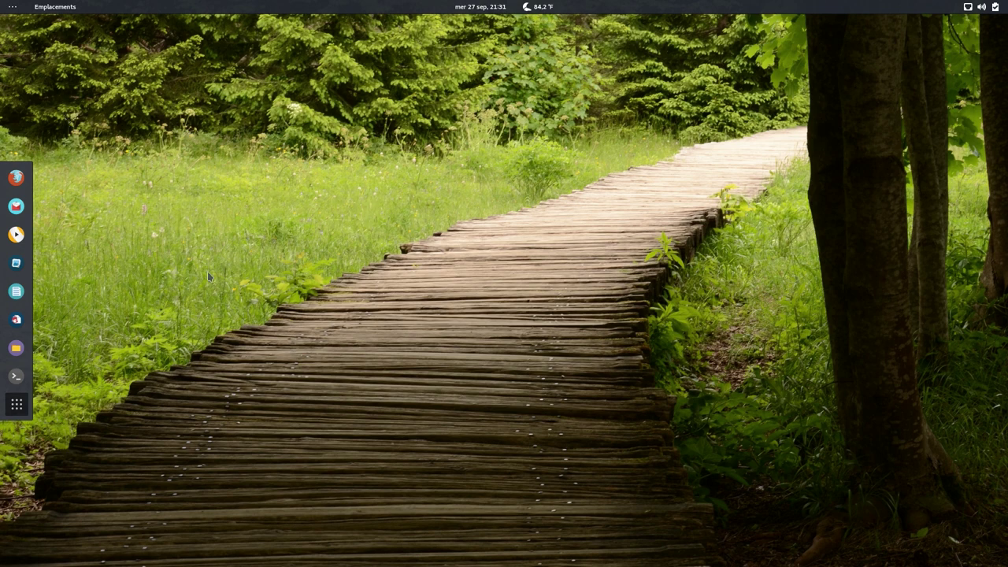
click(993, 9)
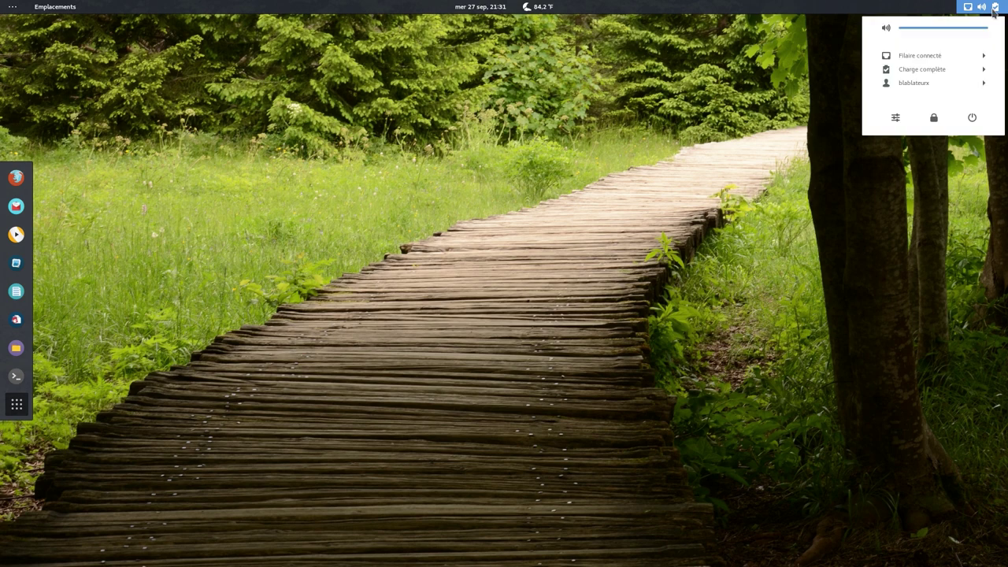
click(895, 119)
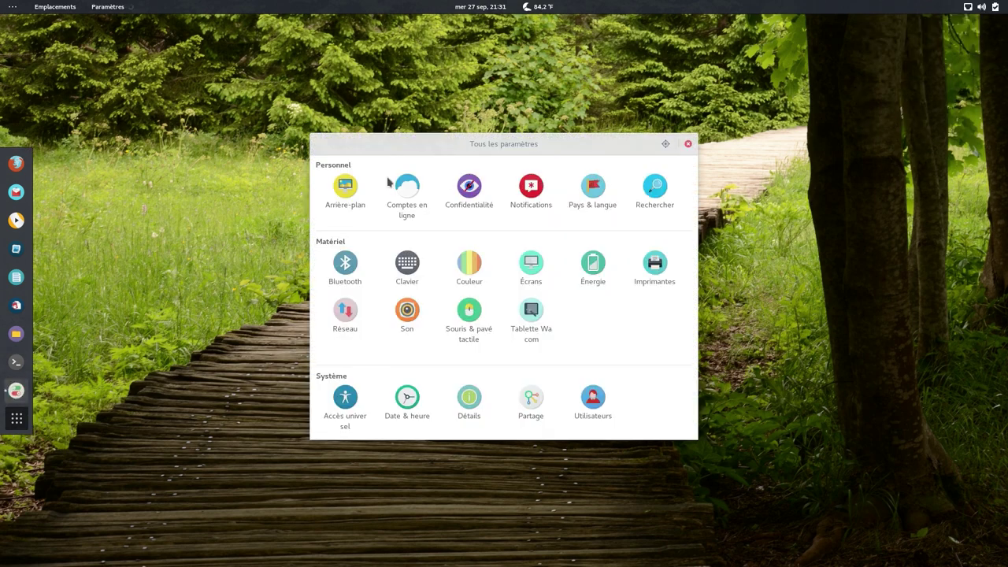
click(344, 193)
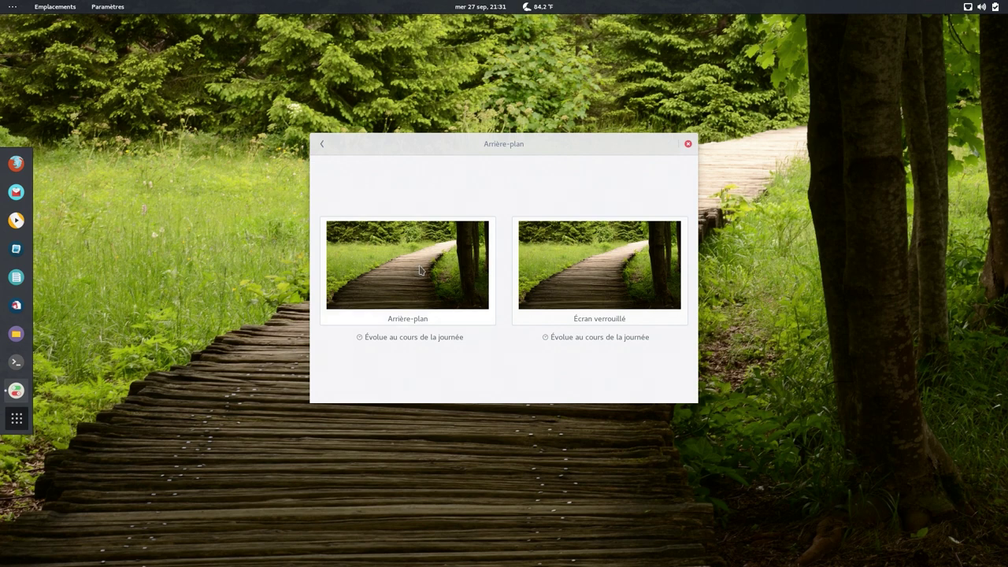
click(420, 270)
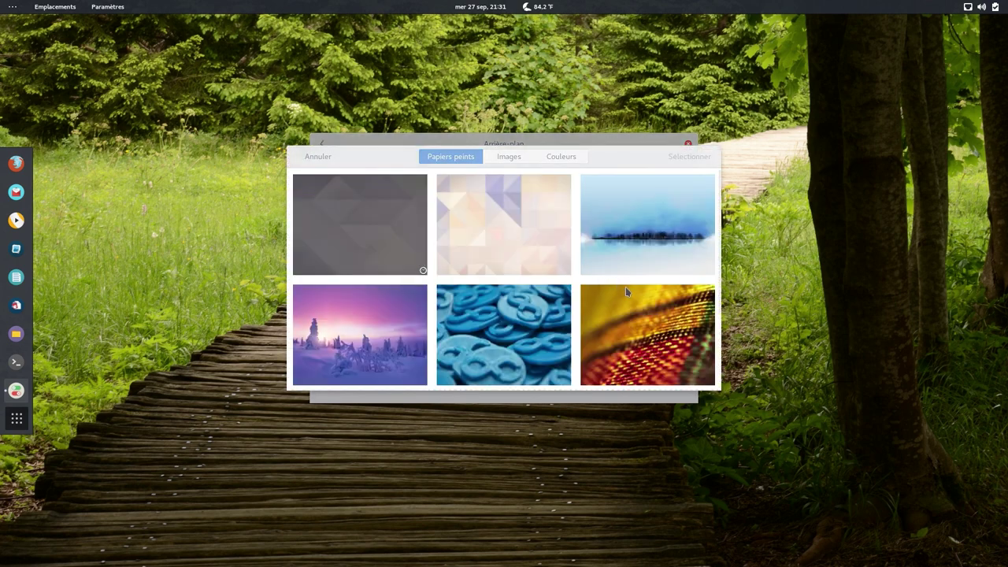
scroll(627, 288, down, 3)
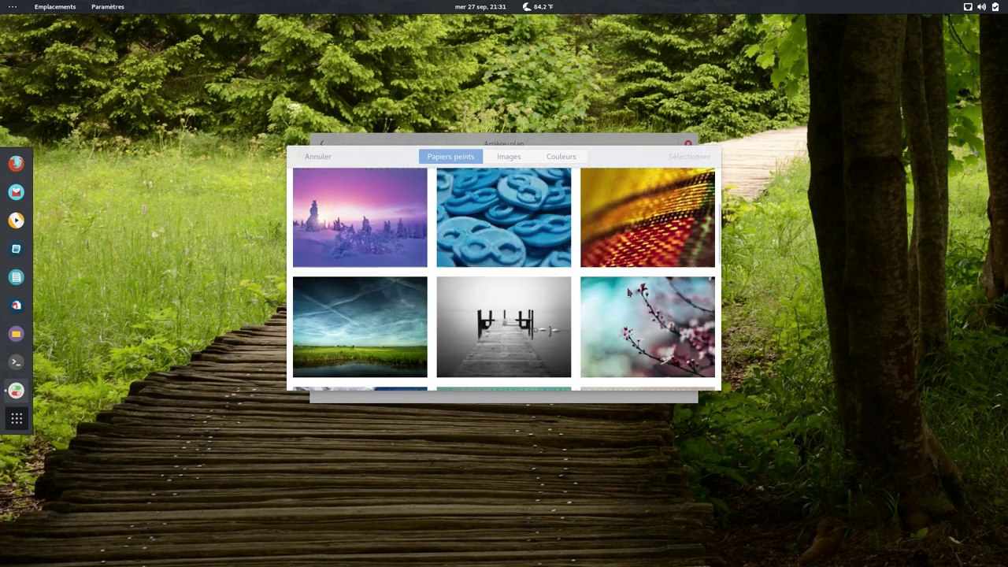
scroll(627, 291, down, 10)
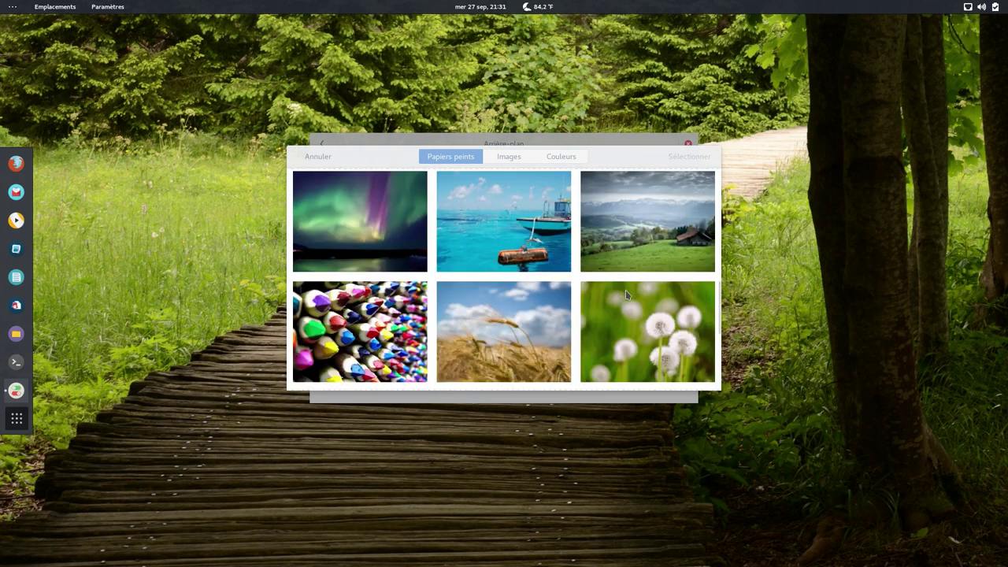
scroll(623, 297, down, 3)
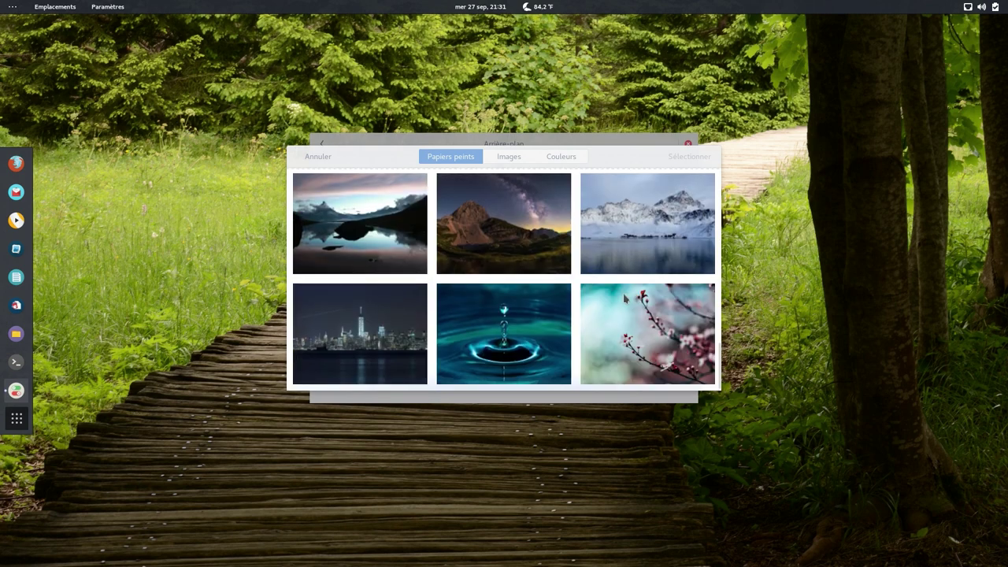
click(319, 156)
click(322, 145)
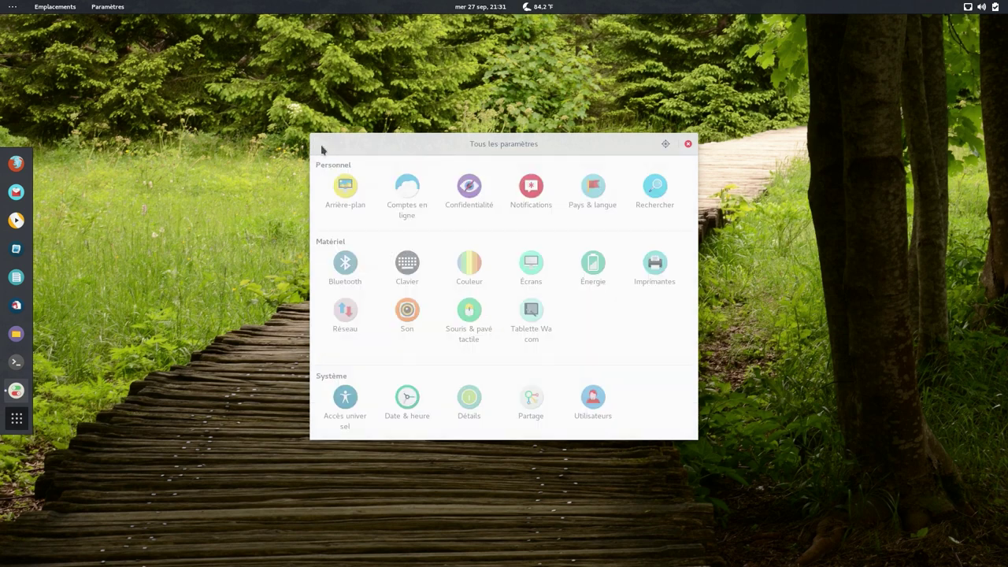
- Look through the Online Accounts and Privacy settings panels
click(405, 189)
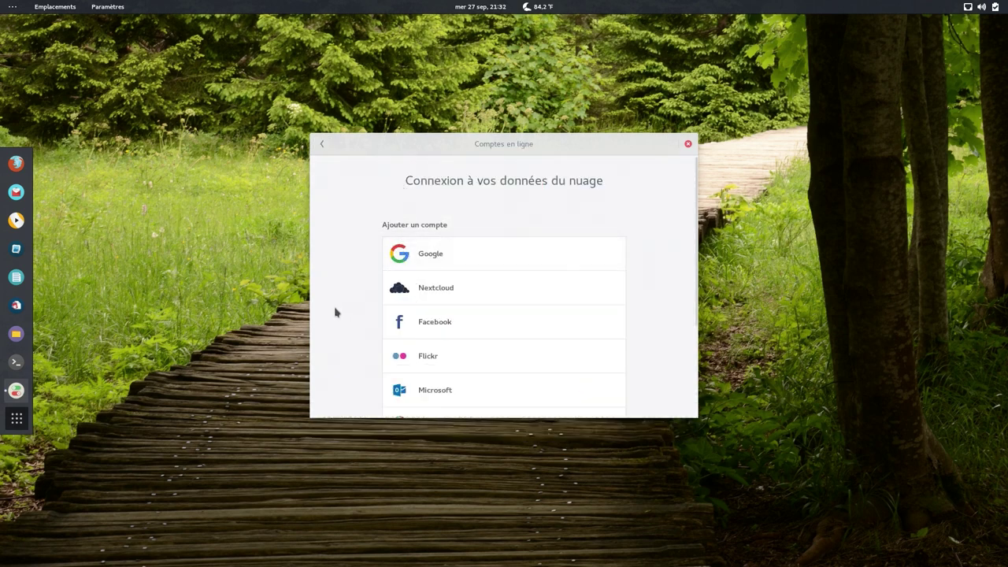
scroll(594, 395, down, 2)
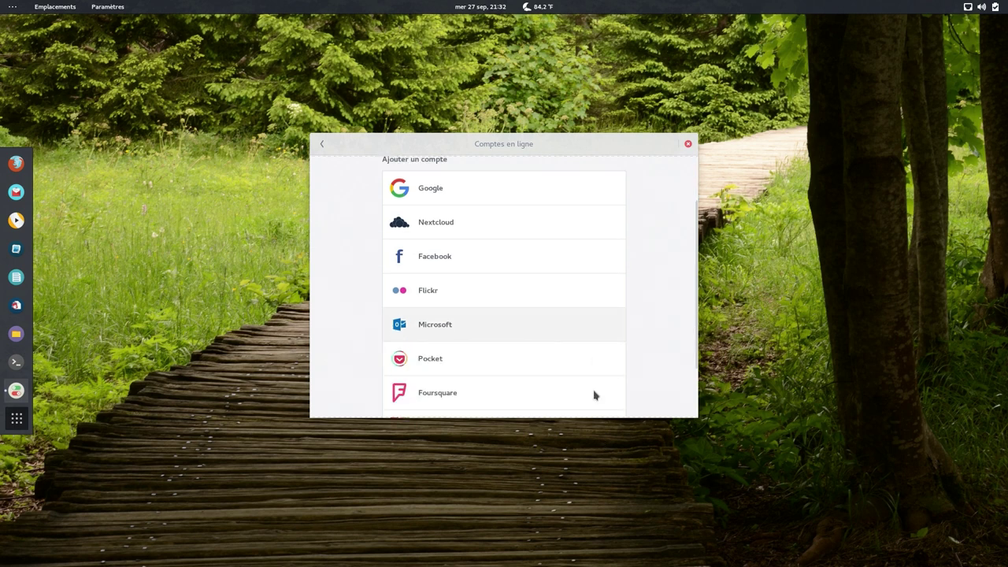
scroll(582, 375, down, 2)
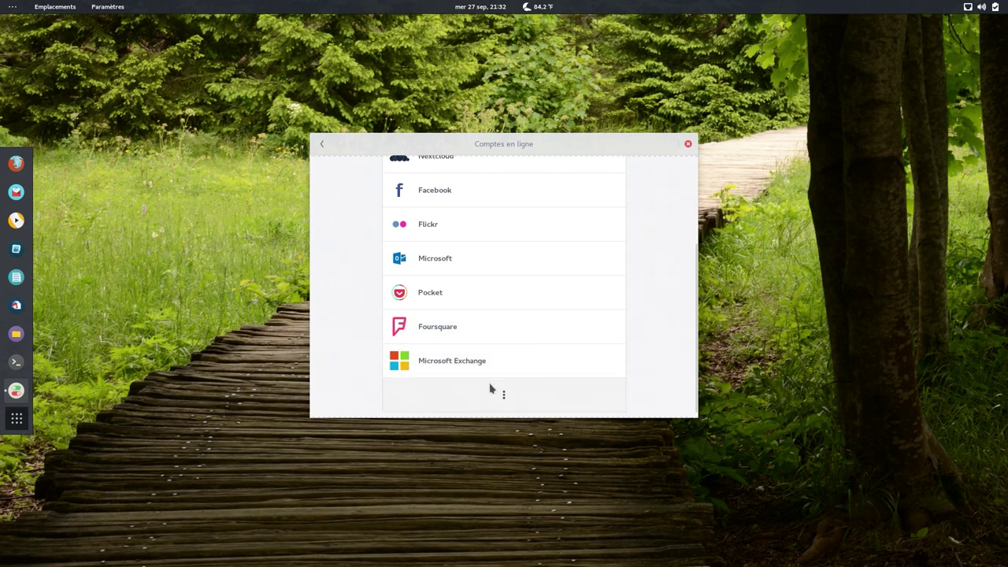
click(323, 145)
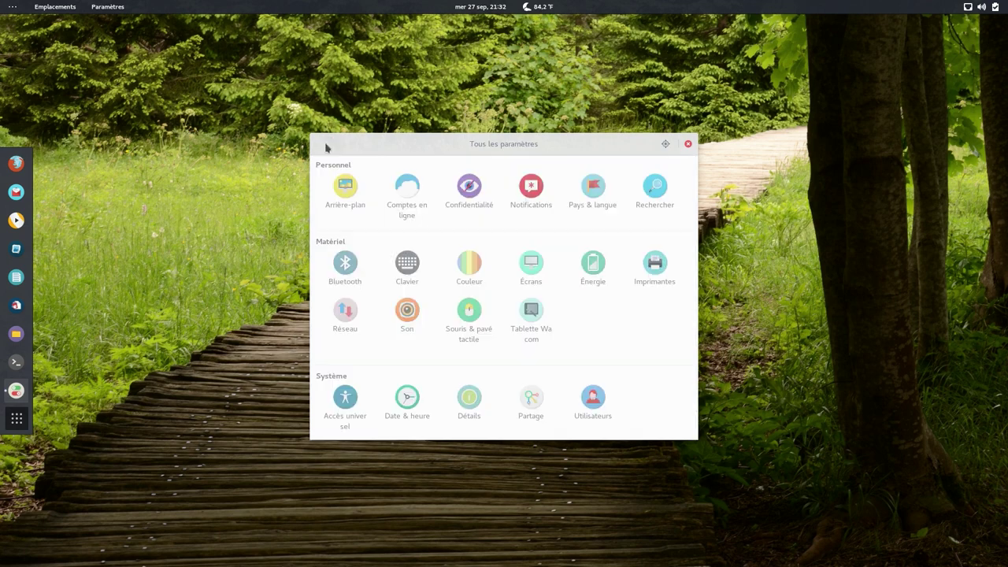
click(462, 194)
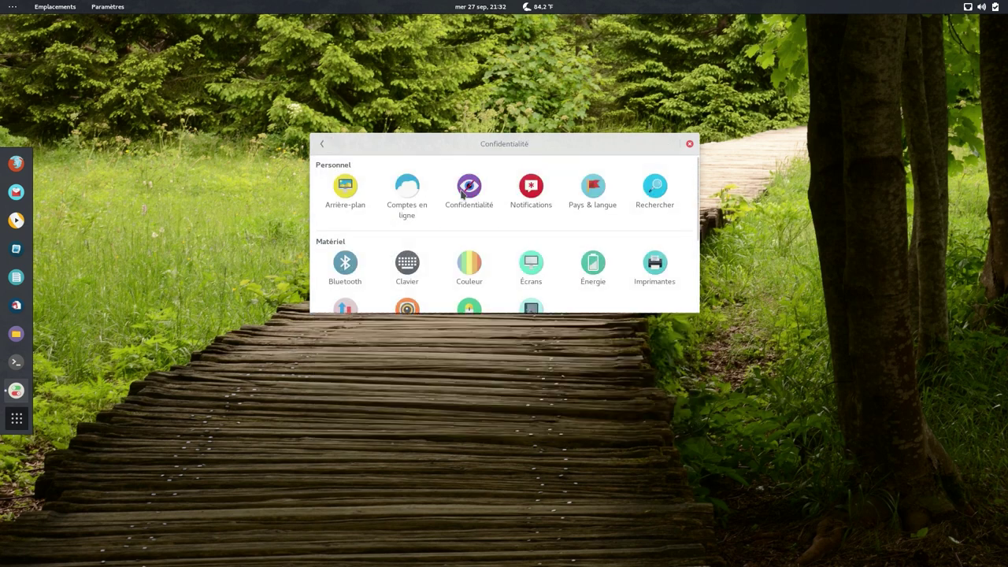
click(321, 145)
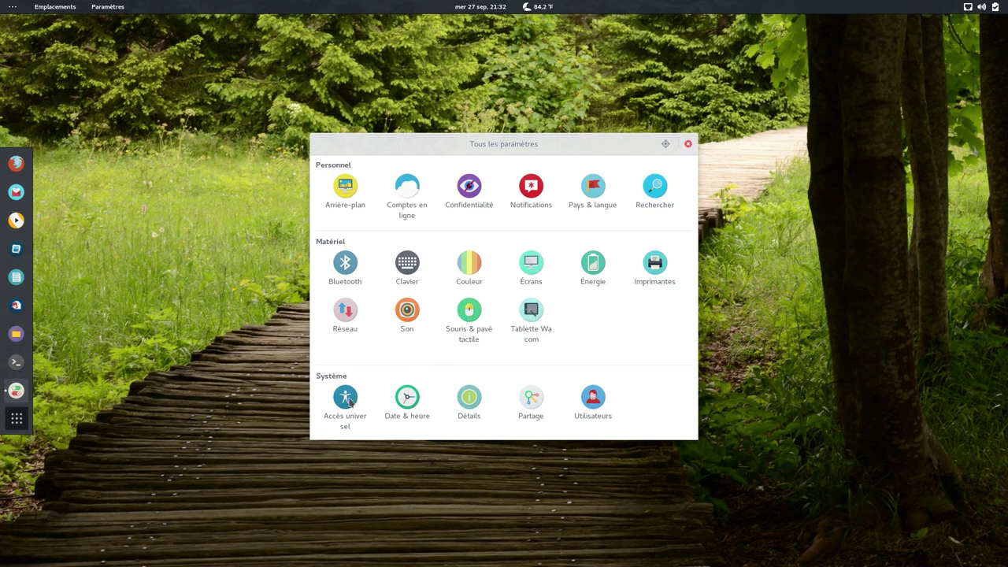
- View the Détails page showing Korora 26 and GNOME 3.24.2, then close Settings
click(466, 408)
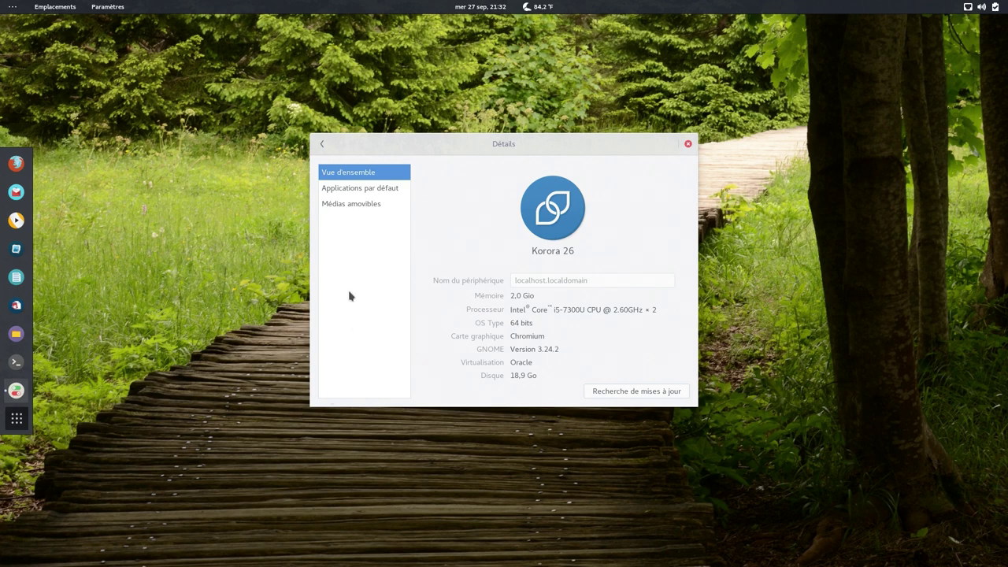
click(321, 144)
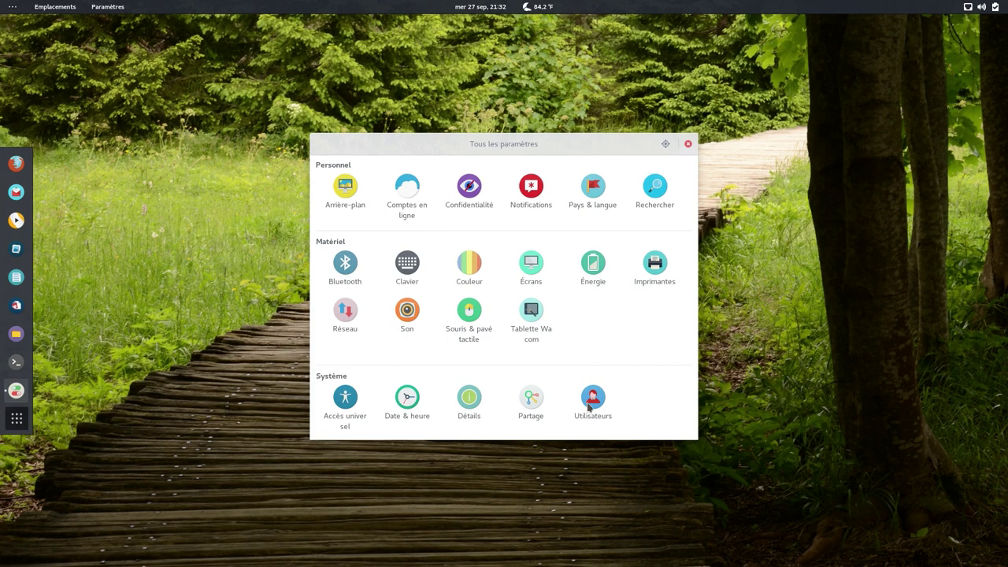
click(687, 144)
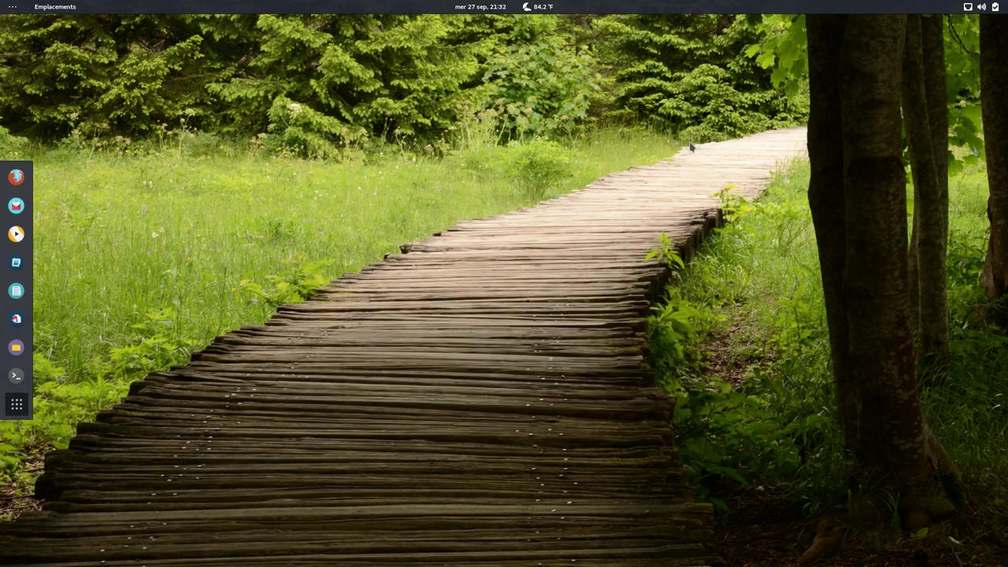
- Launch Audacity from the application list, dismiss its welcome dialog and reposition the window
click(16, 407)
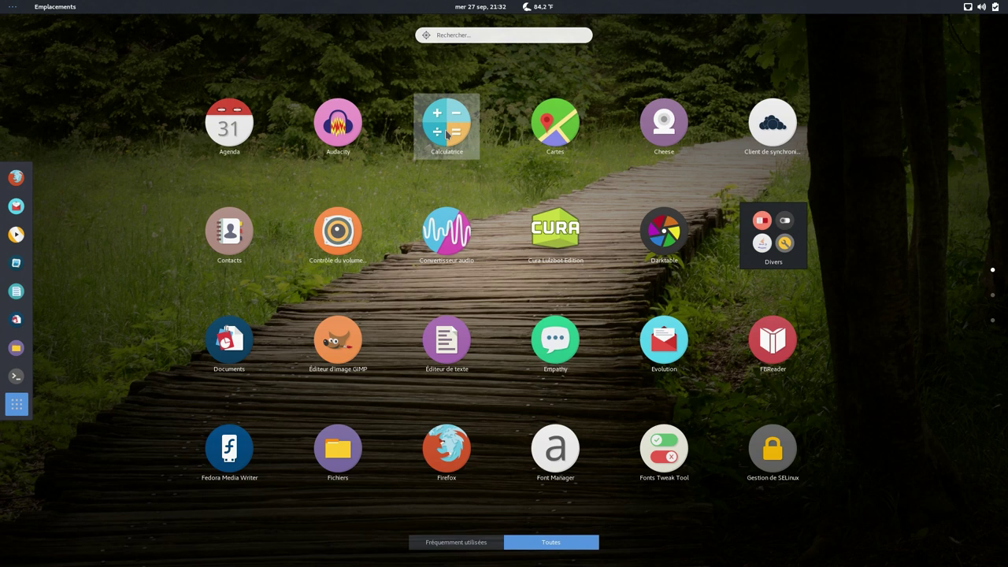
click(357, 138)
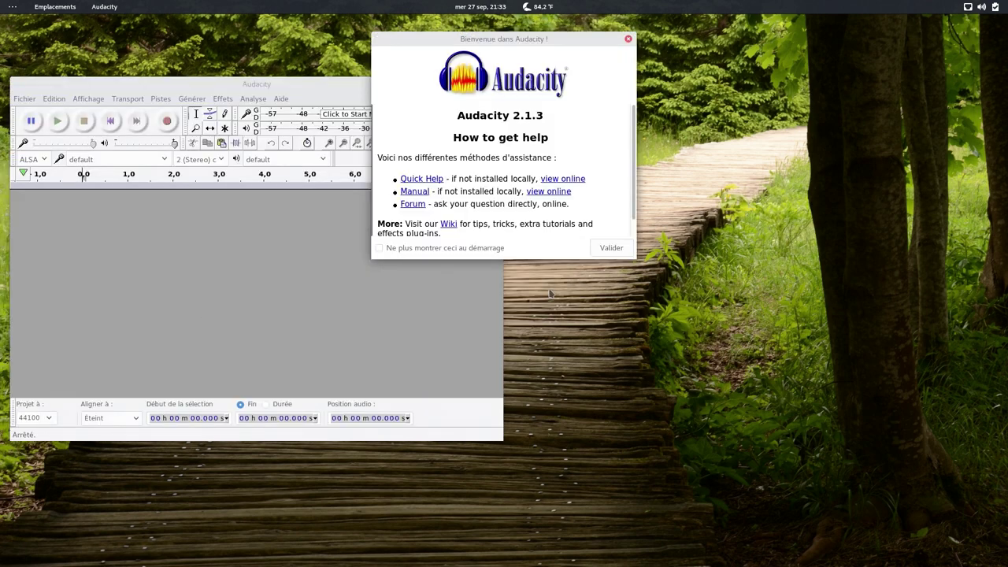
click(611, 248)
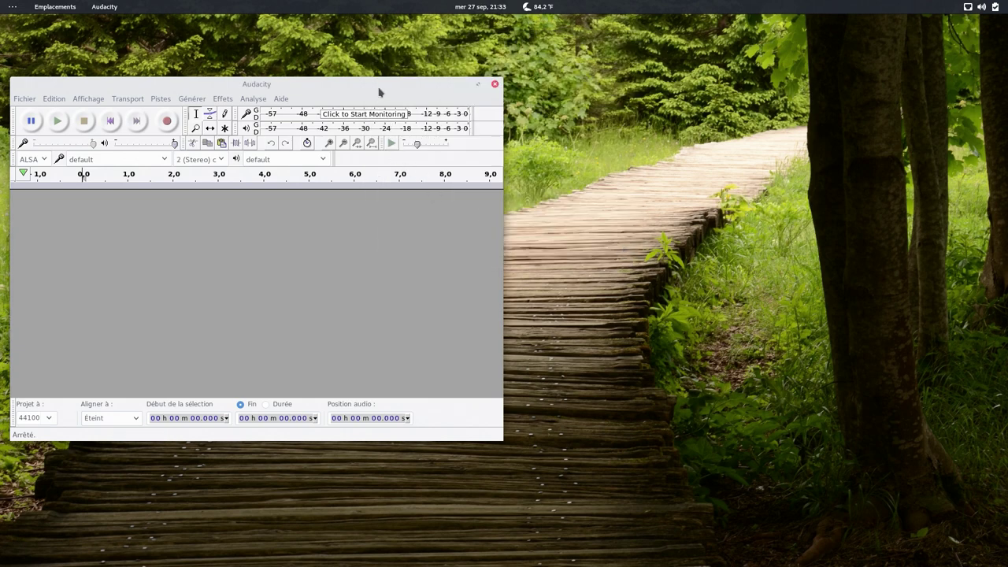
drag(386, 84, 457, 84)
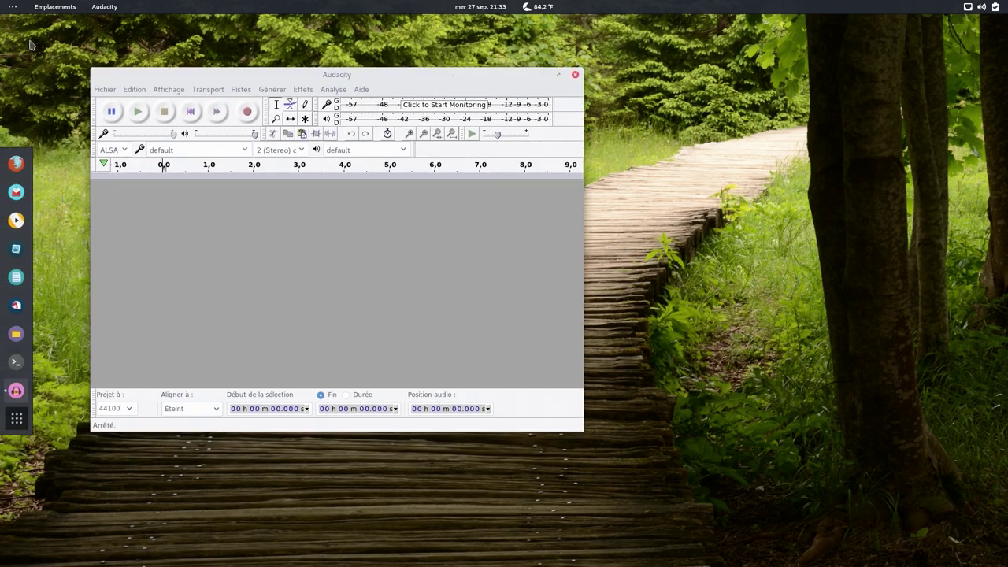
- Launch SoundConverter (Convertisseur audio) and then darktable from the application grid
click(11, 9)
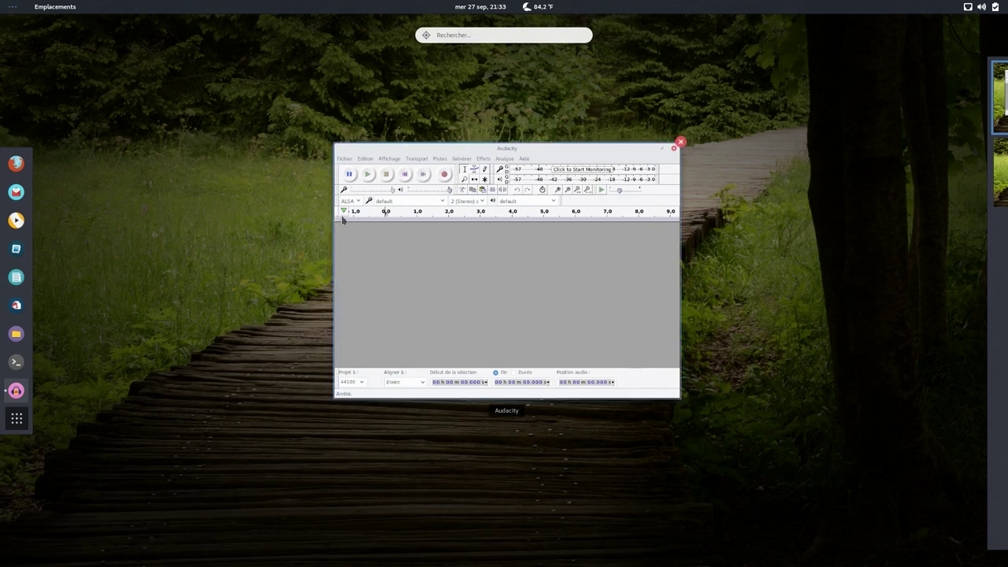
click(17, 418)
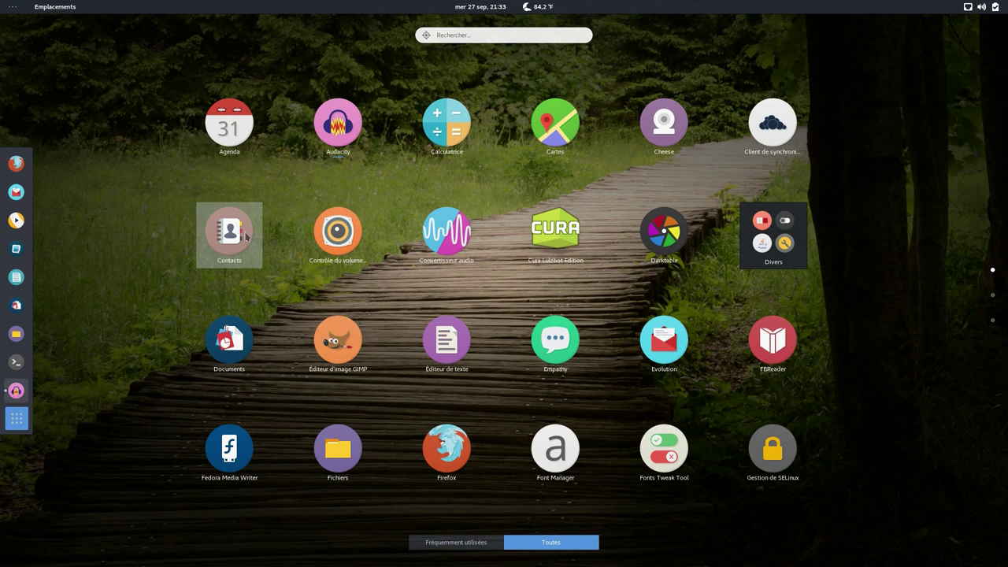
click(443, 238)
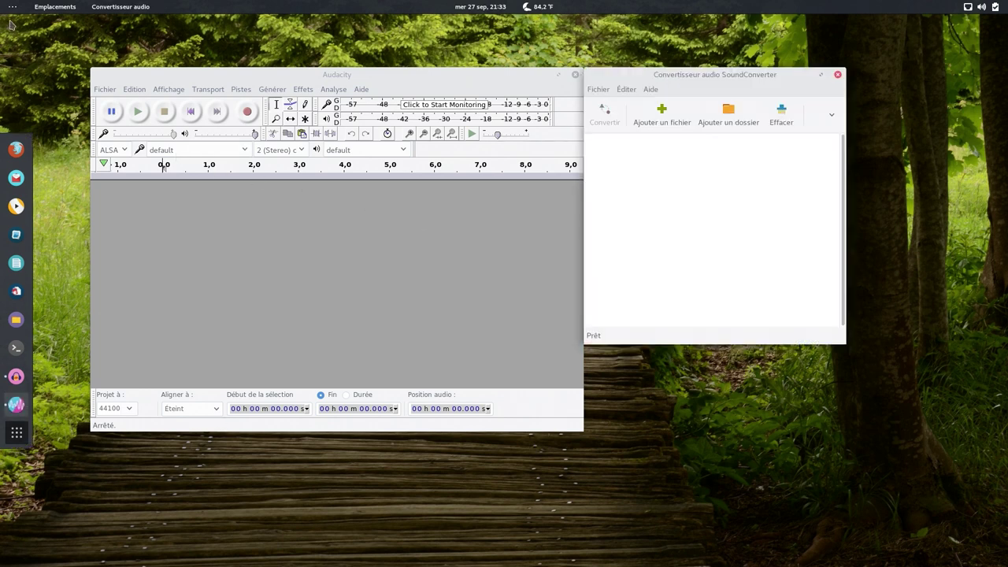
mouse_move(9, 13)
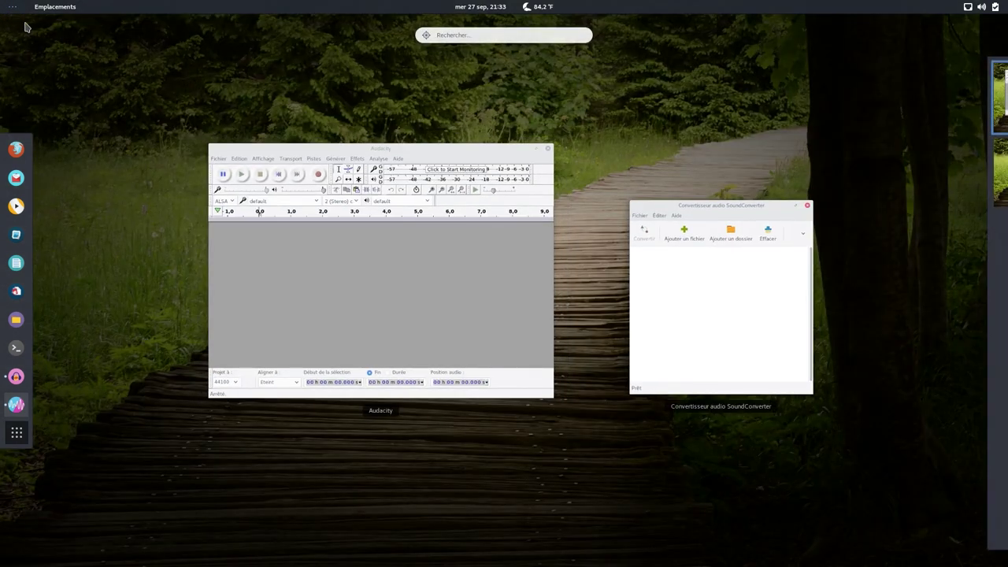
click(15, 437)
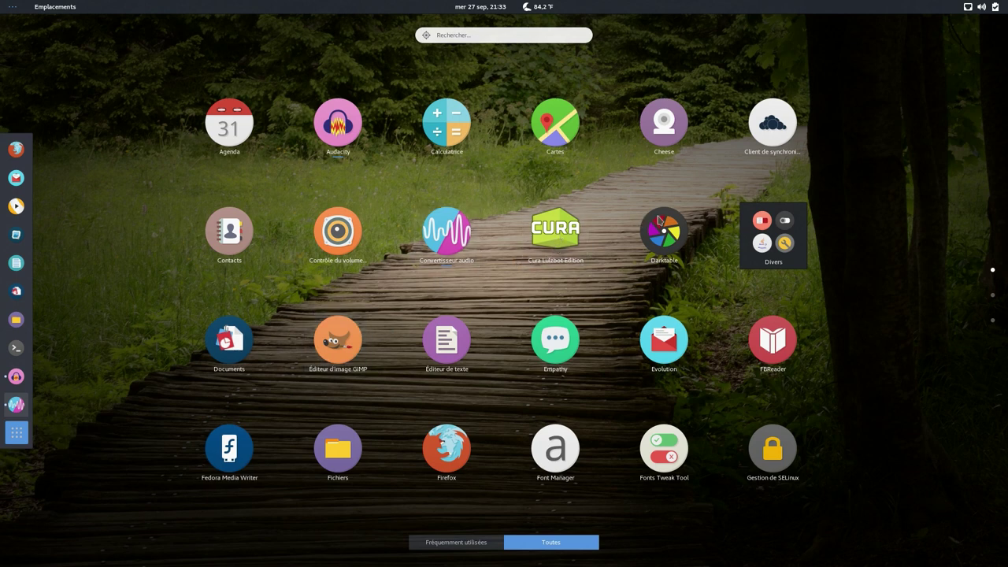
click(653, 229)
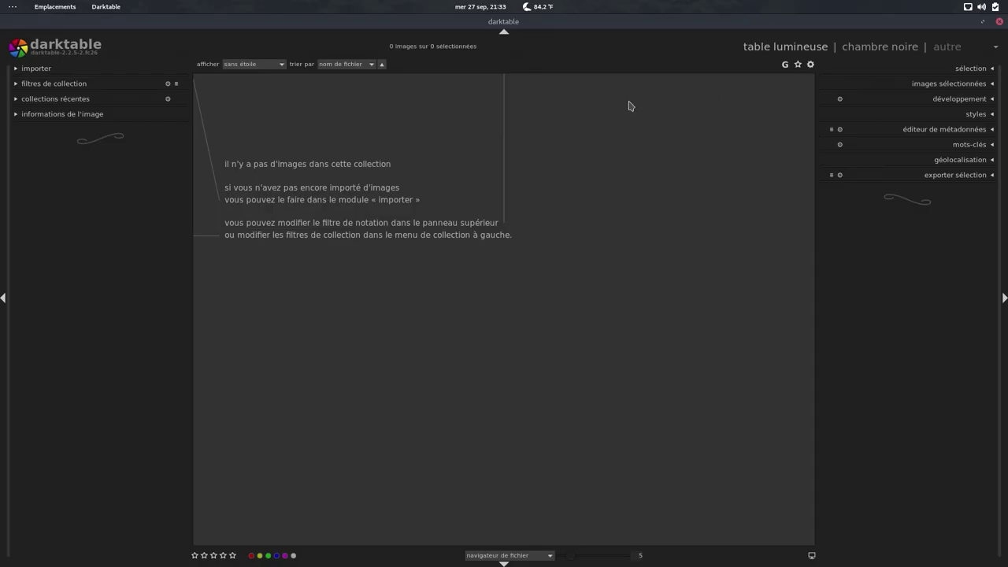
- Close the darktable, SoundConverter and Audacity windows
click(1000, 21)
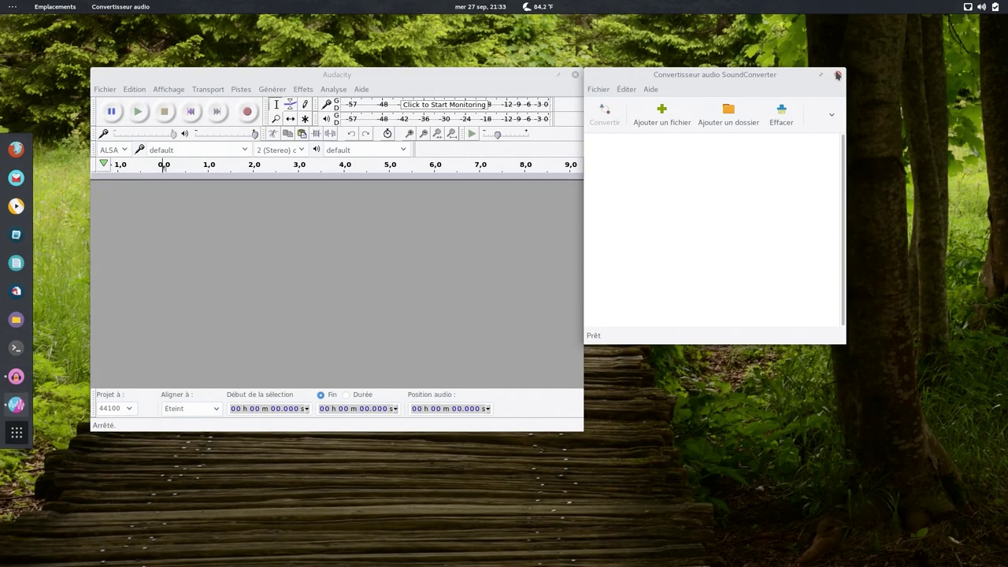
click(838, 75)
click(575, 74)
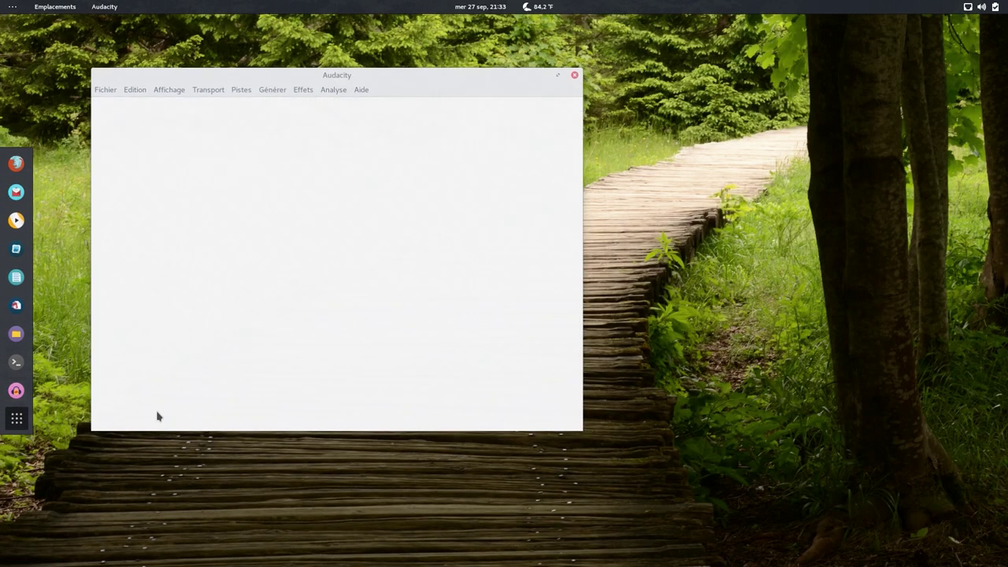
click(16, 410)
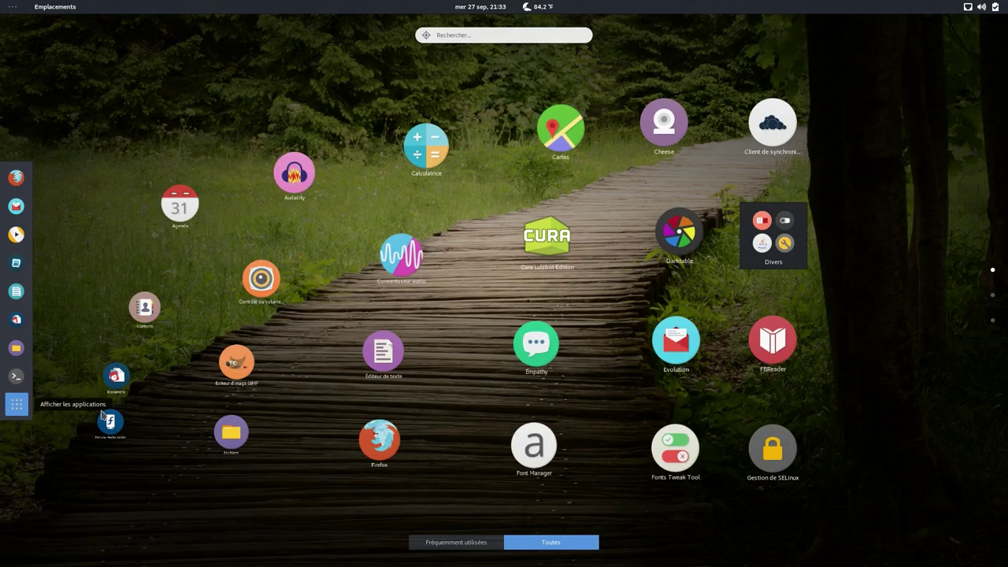
click(766, 255)
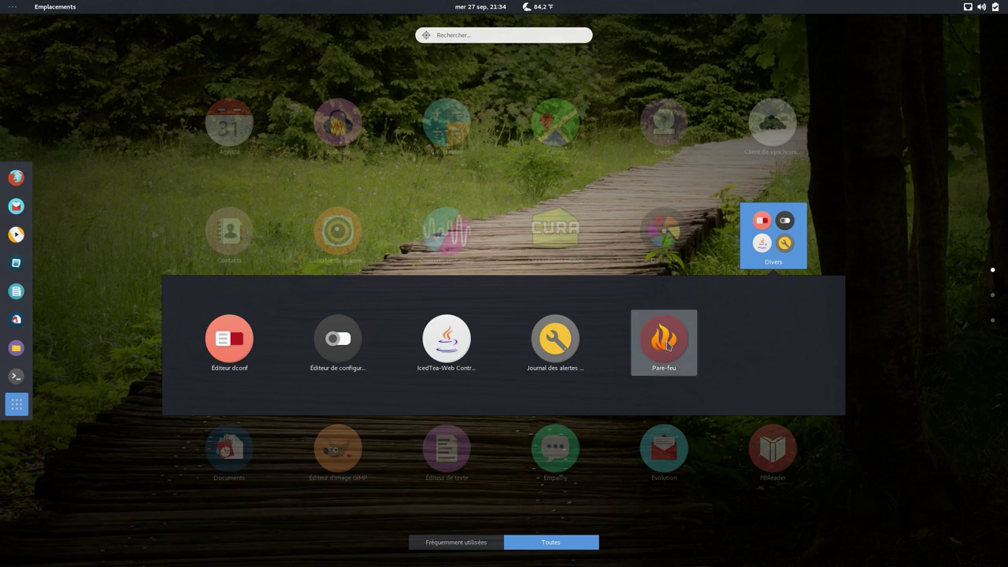
click(772, 253)
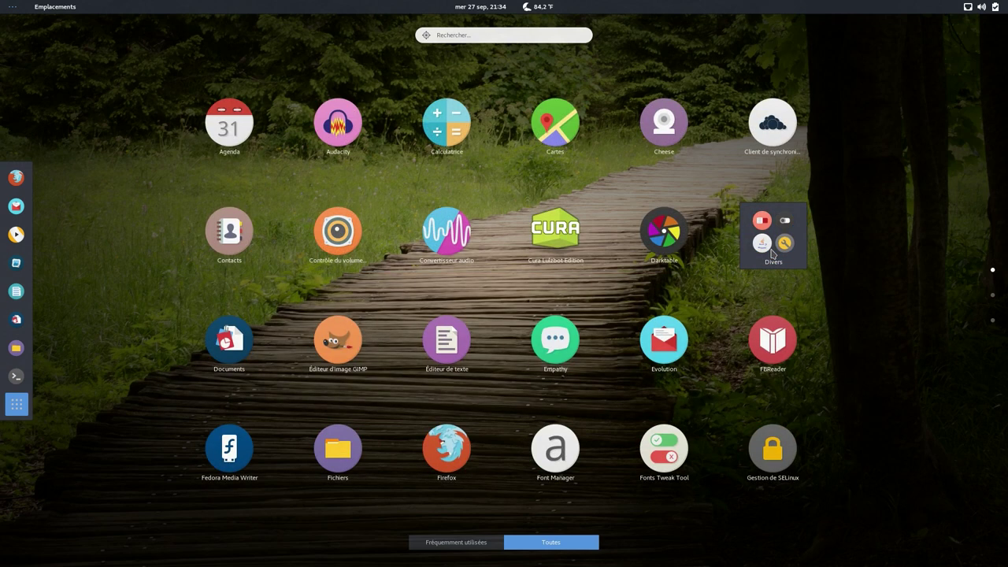
click(349, 344)
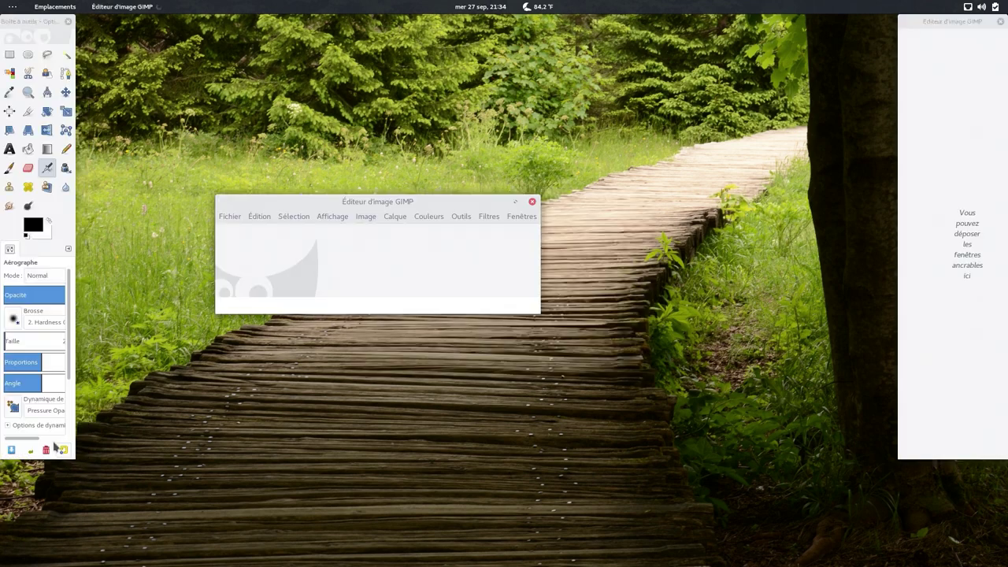
click(230, 216)
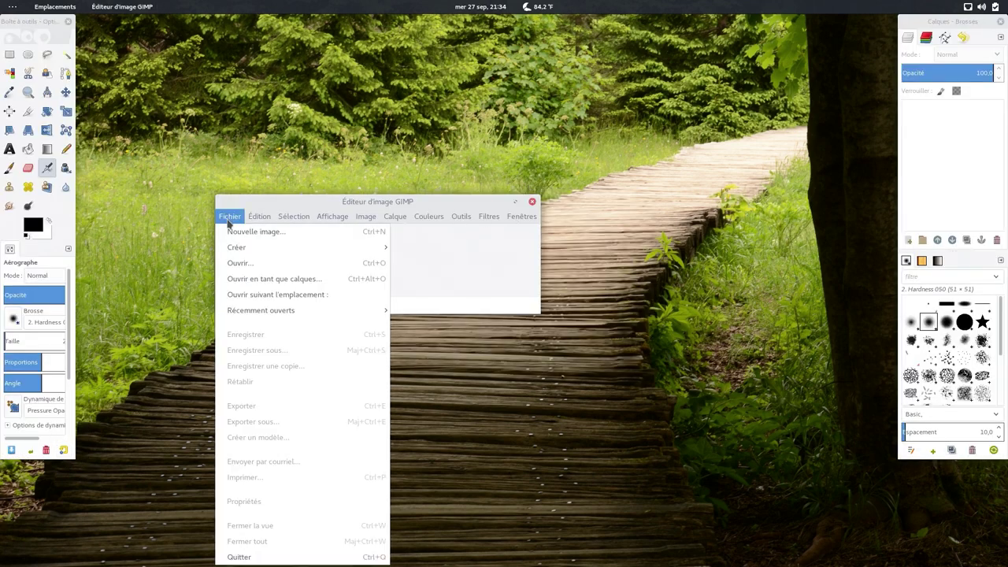
click(263, 557)
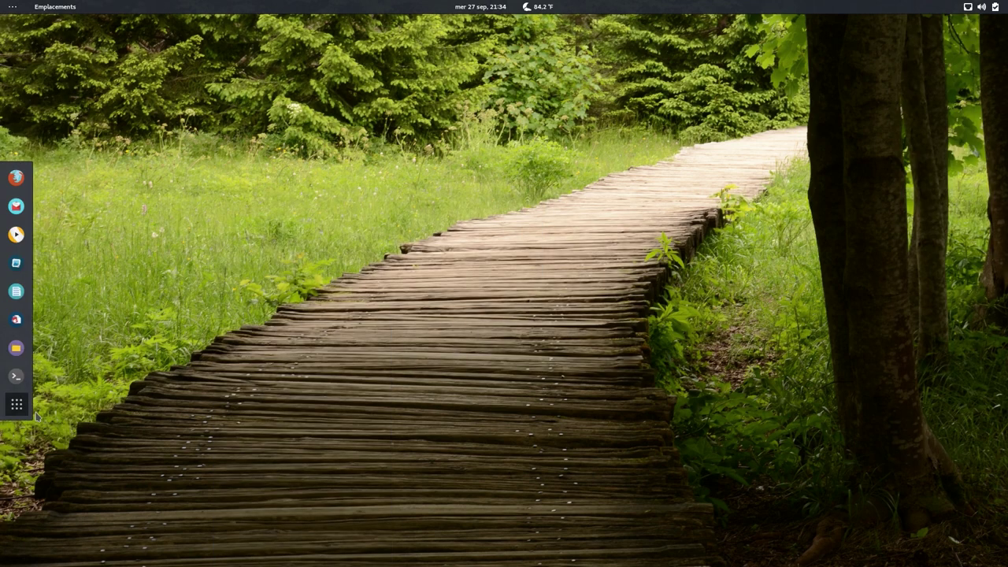
click(16, 407)
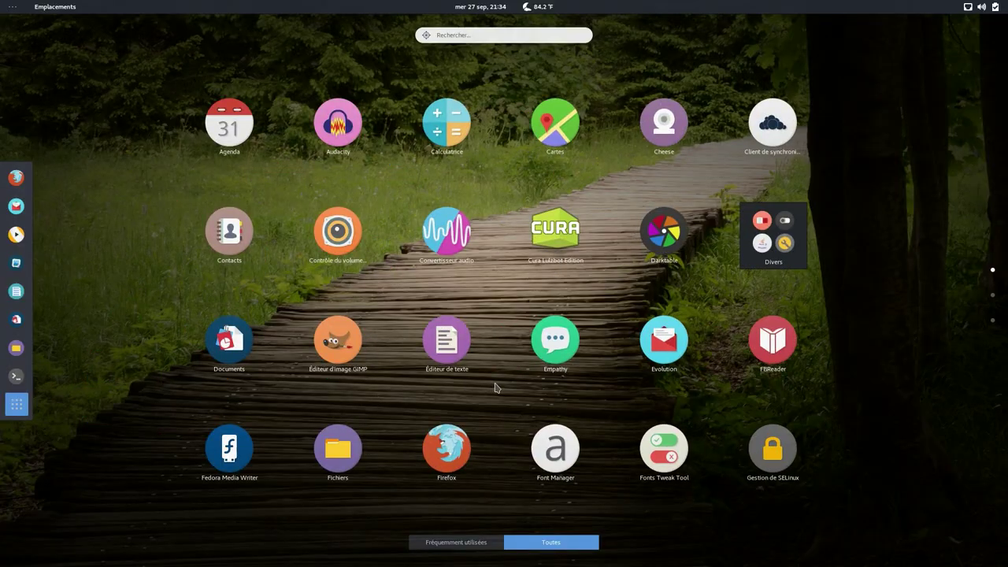
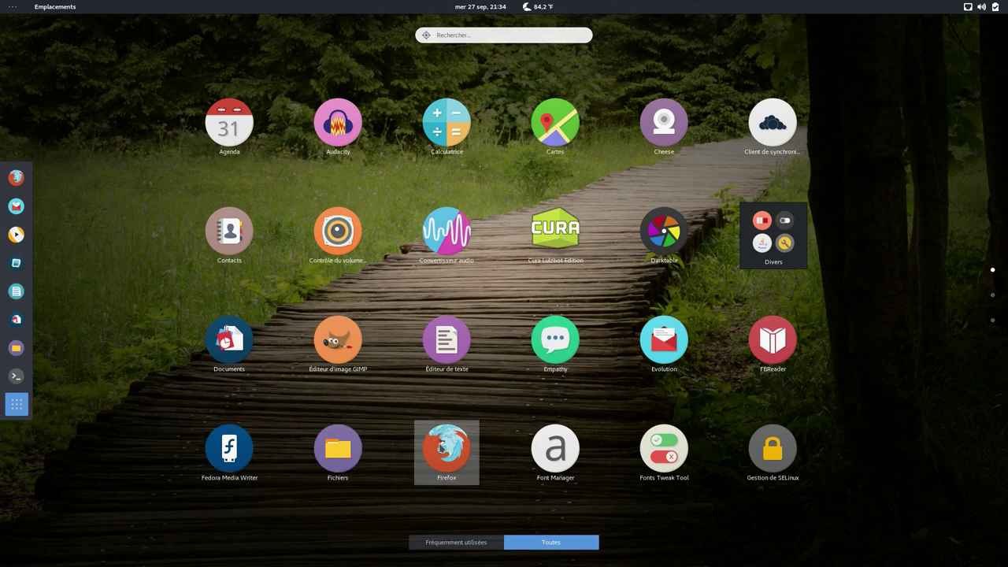
- Launch Firefox, then the Fonts Tweak Tool from the application grid
click(443, 449)
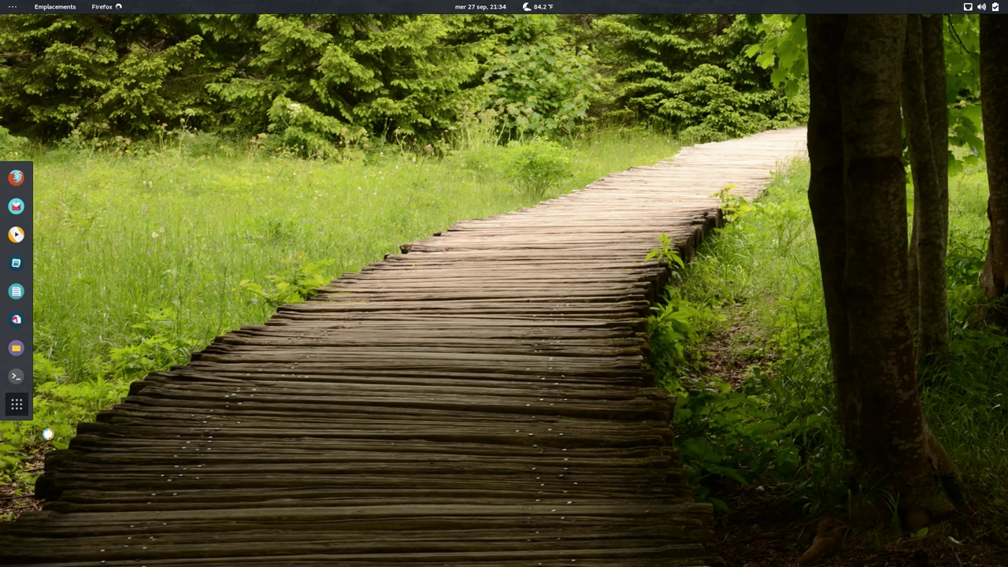
click(18, 405)
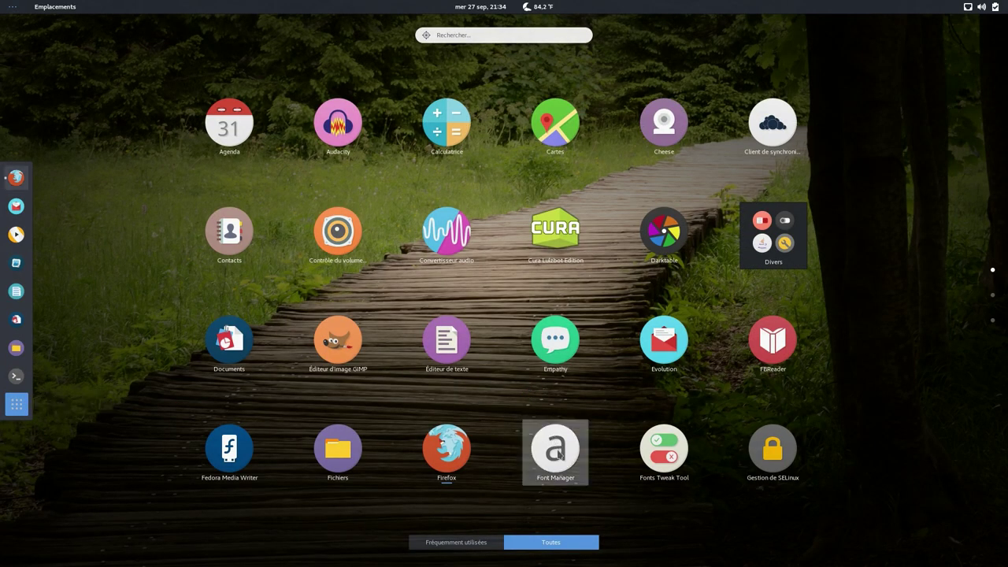
click(660, 446)
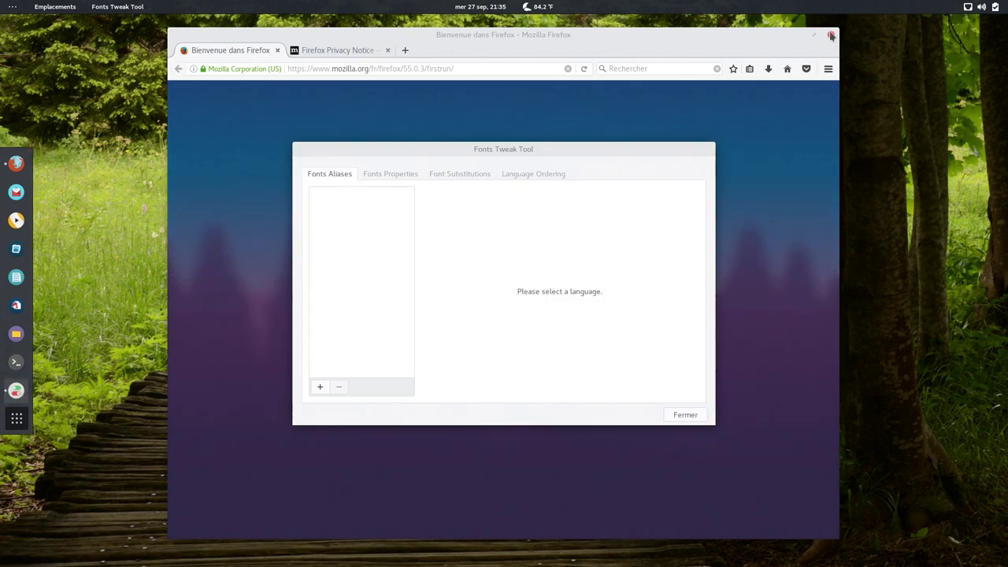
- Close Firefox, confirming Fermer les onglets for both tabs
click(830, 35)
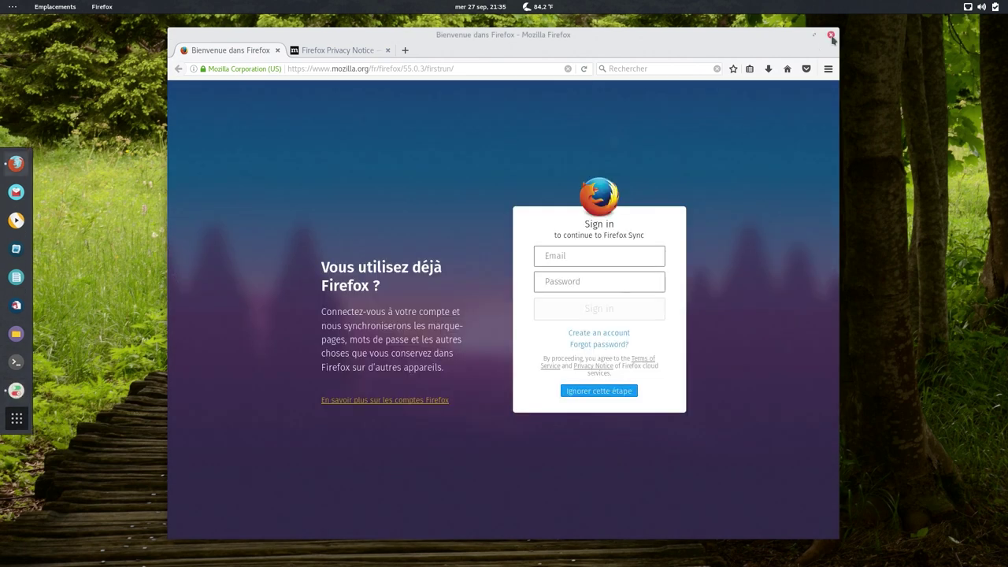
click(831, 36)
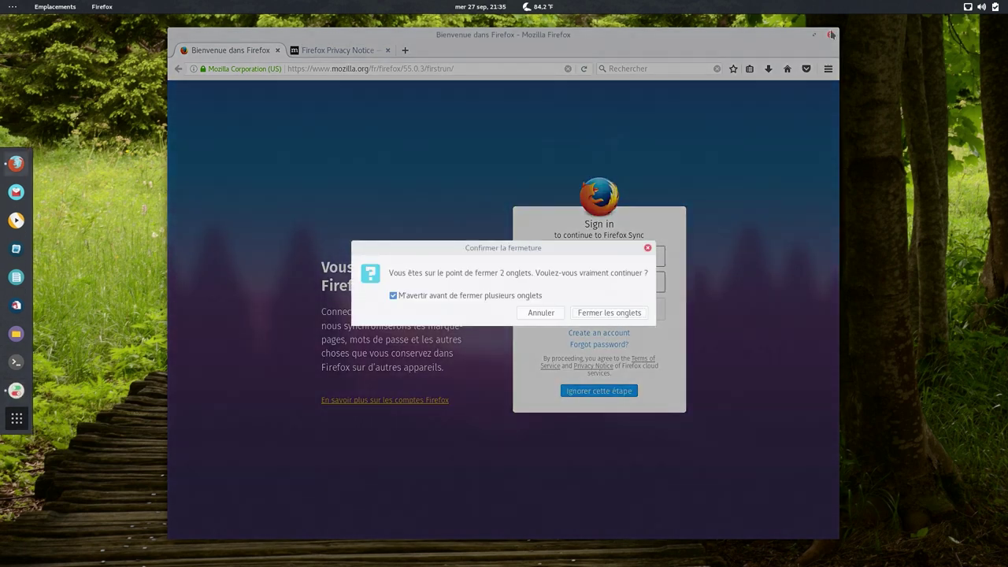
click(596, 313)
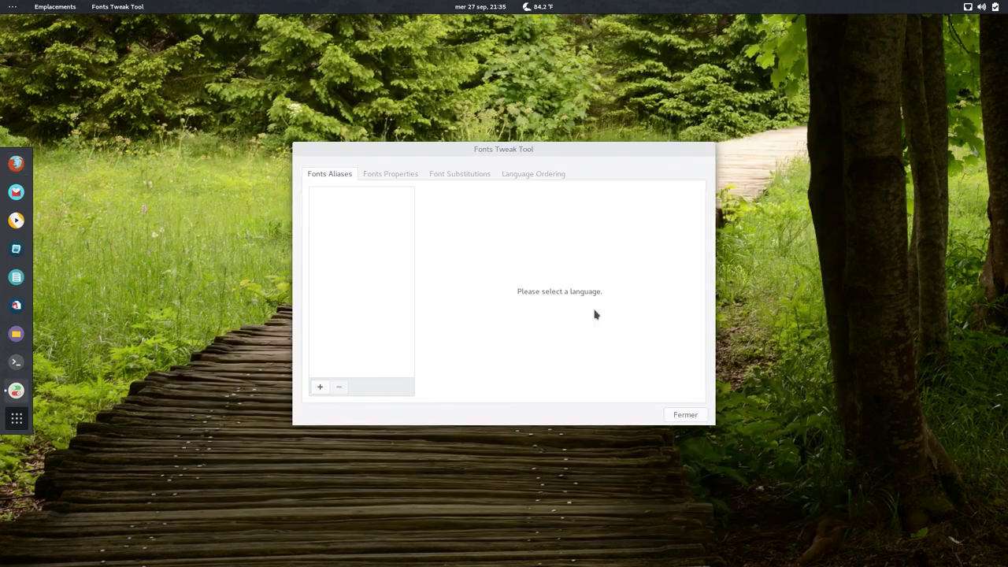
- View Fonts Properties and Font Substitutions, cancel the new-font picker, and close Fonts Tweak Tool
click(402, 176)
click(435, 177)
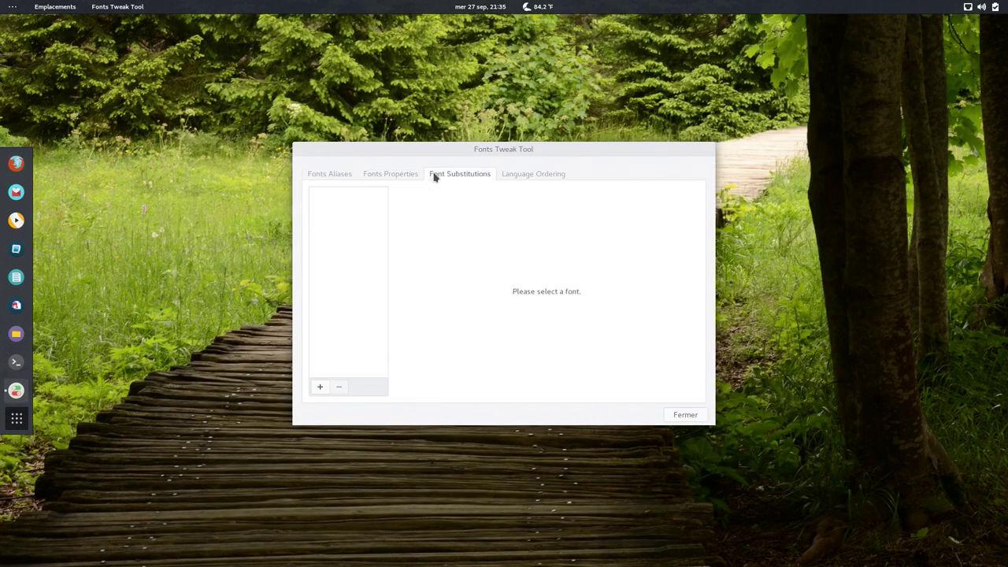
click(319, 386)
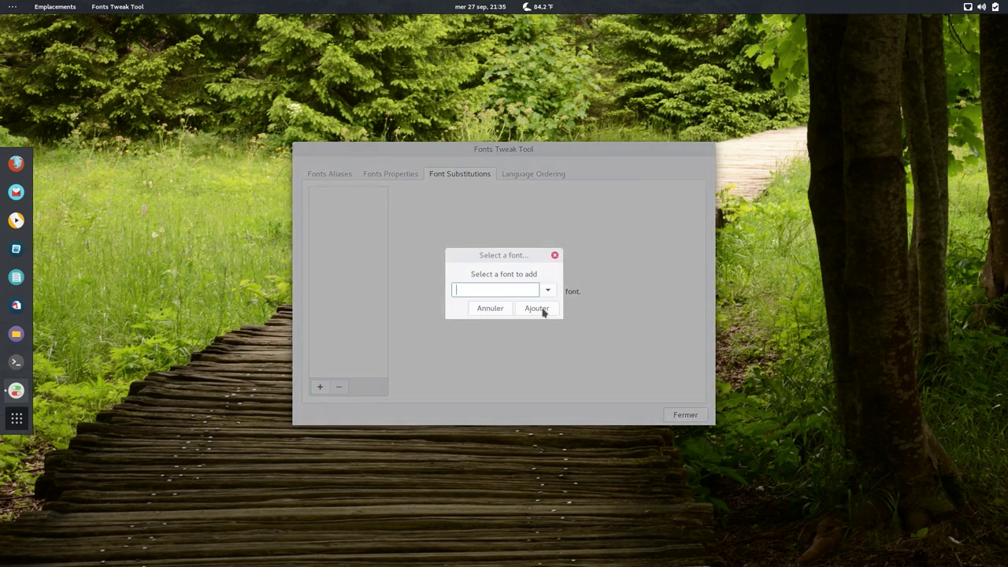
click(548, 291)
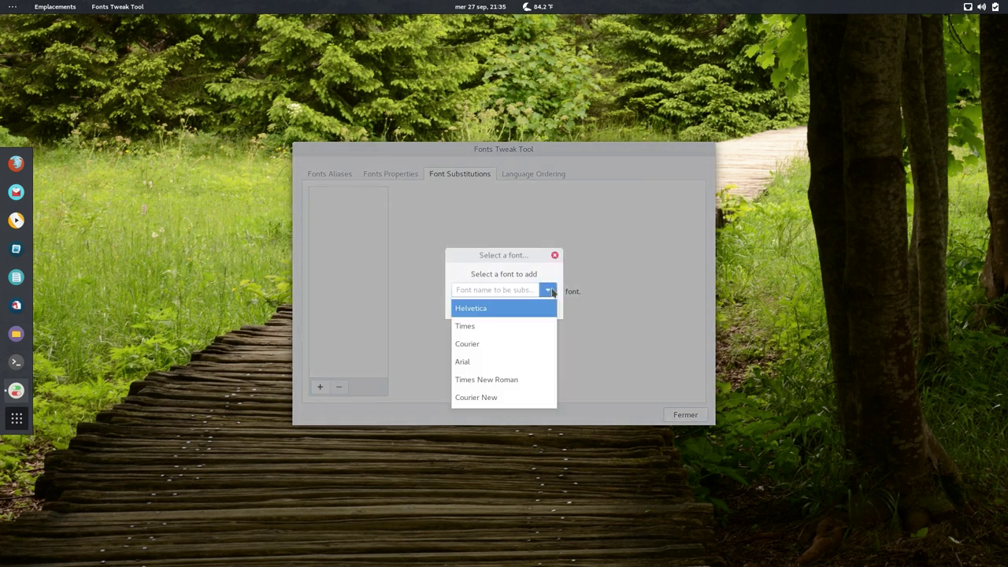
click(550, 290)
click(554, 255)
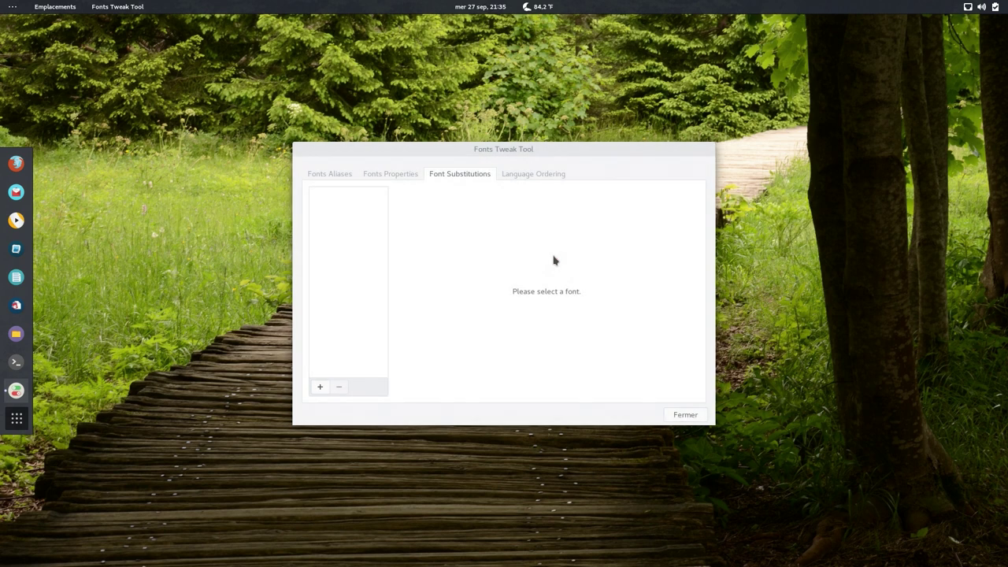
drag(583, 149, 558, 158)
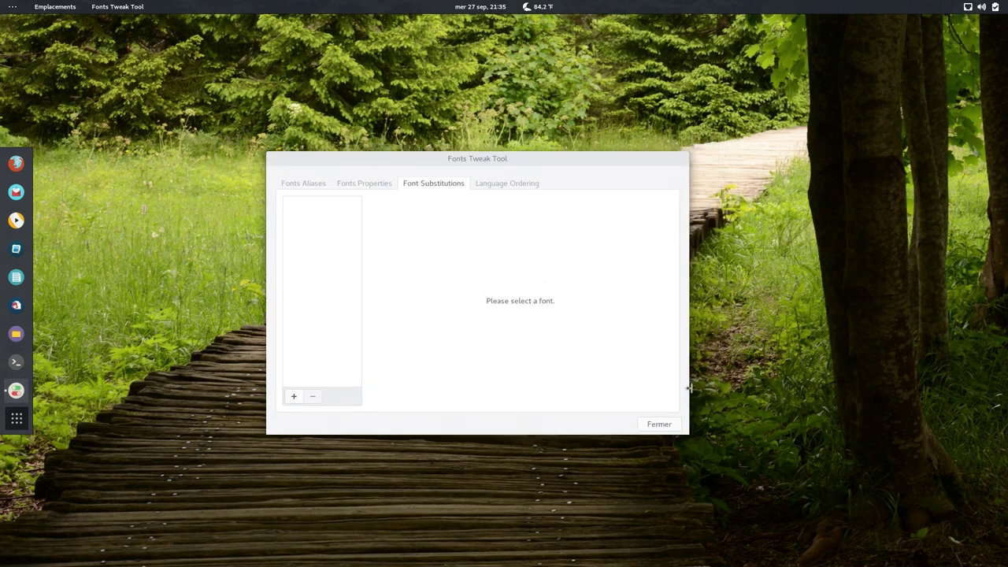
click(676, 424)
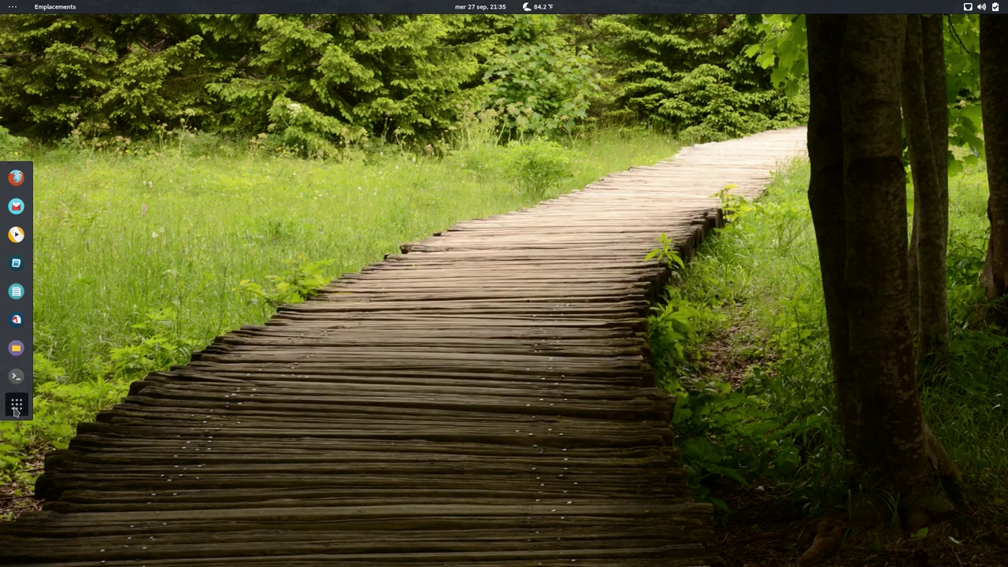
- Launch VLC from grid page 2, accept its privacy notice, and return to page 2
click(16, 406)
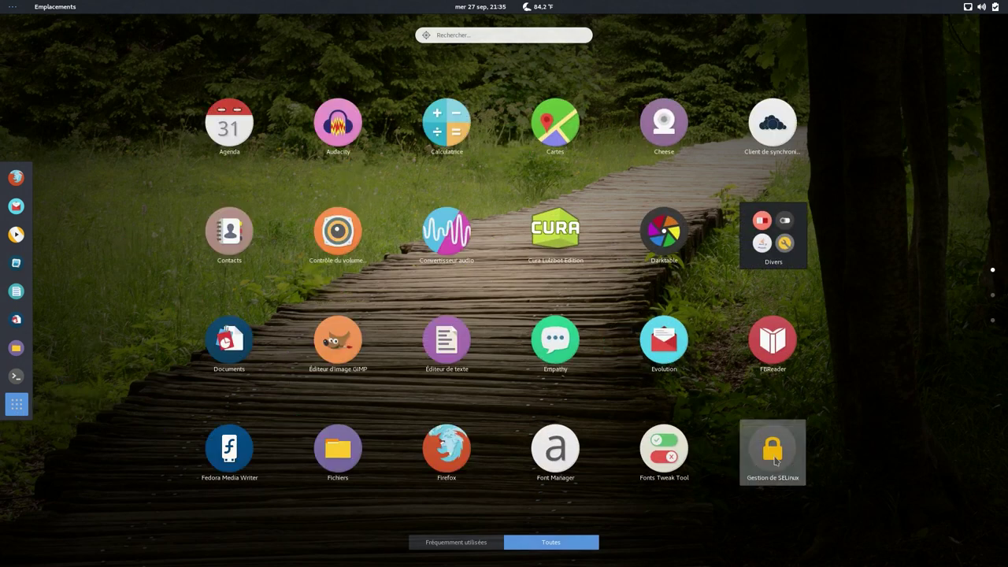
click(993, 295)
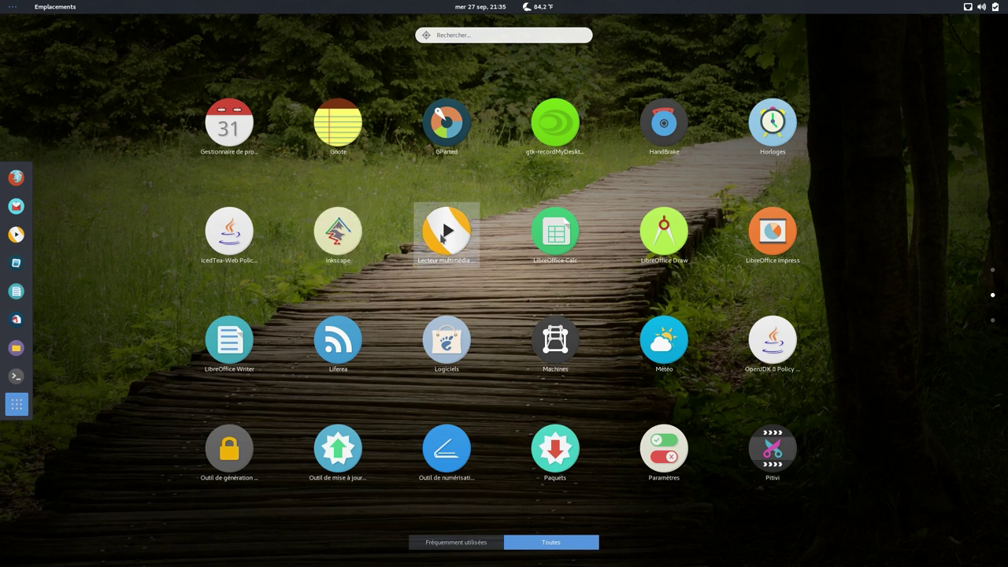
click(443, 233)
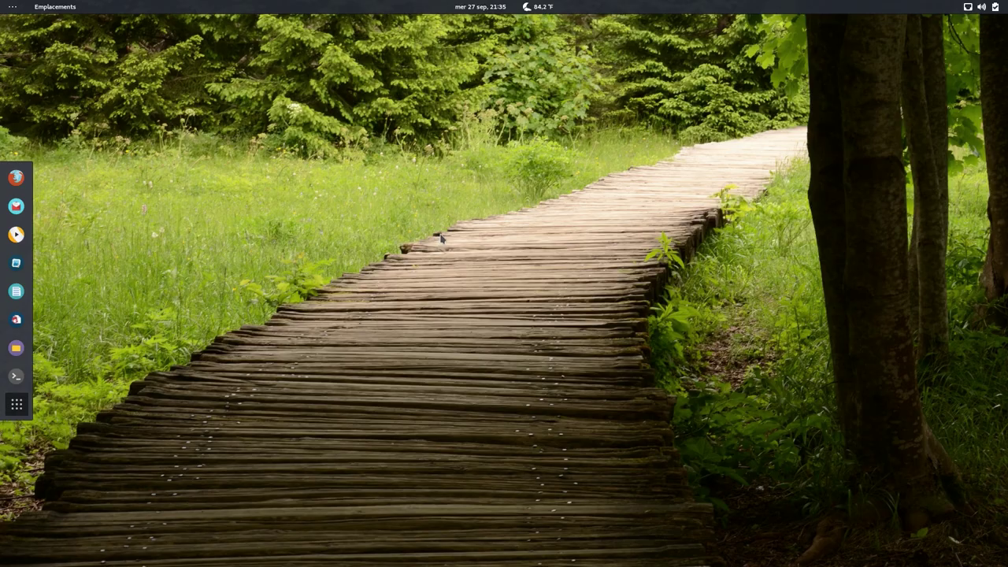
click(602, 385)
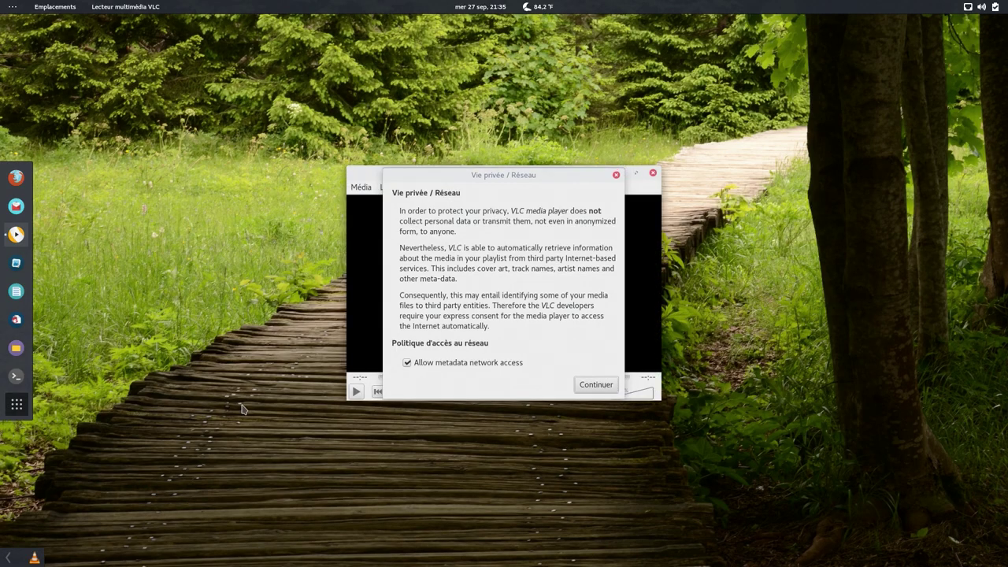
click(16, 405)
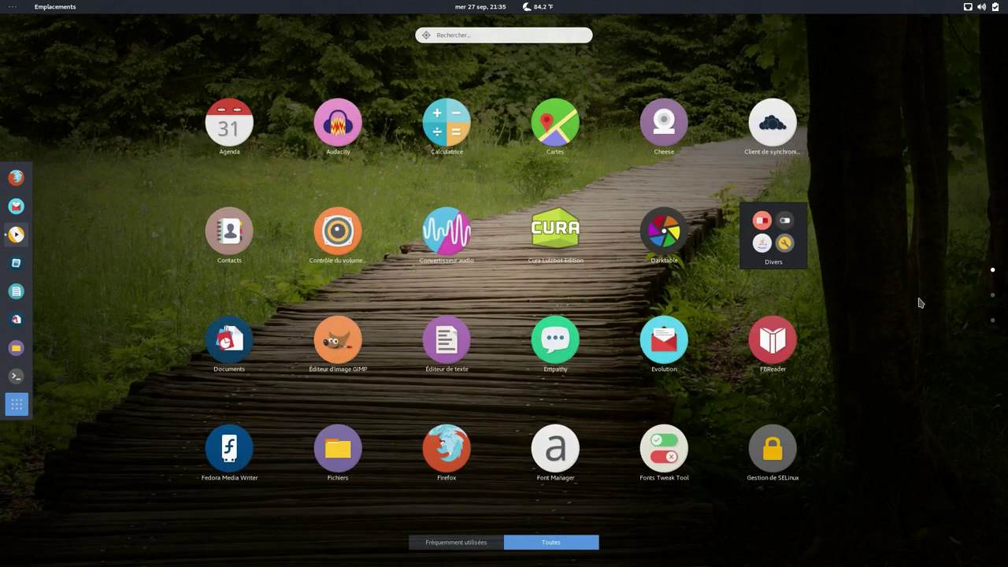
scroll(920, 302, down, 1)
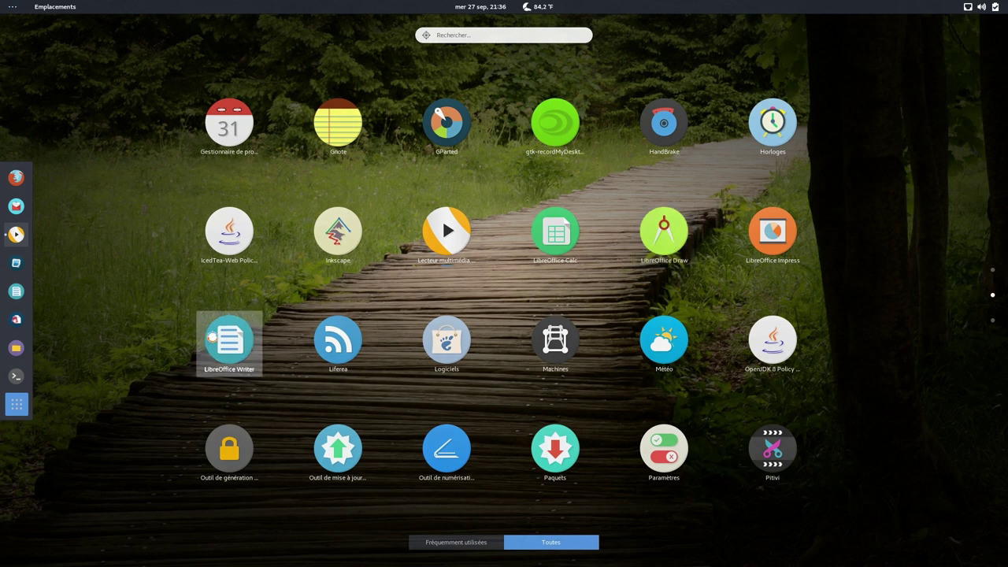
- Open a blank Writer document, close it, and exit LibreOffice from the Start Center
click(211, 336)
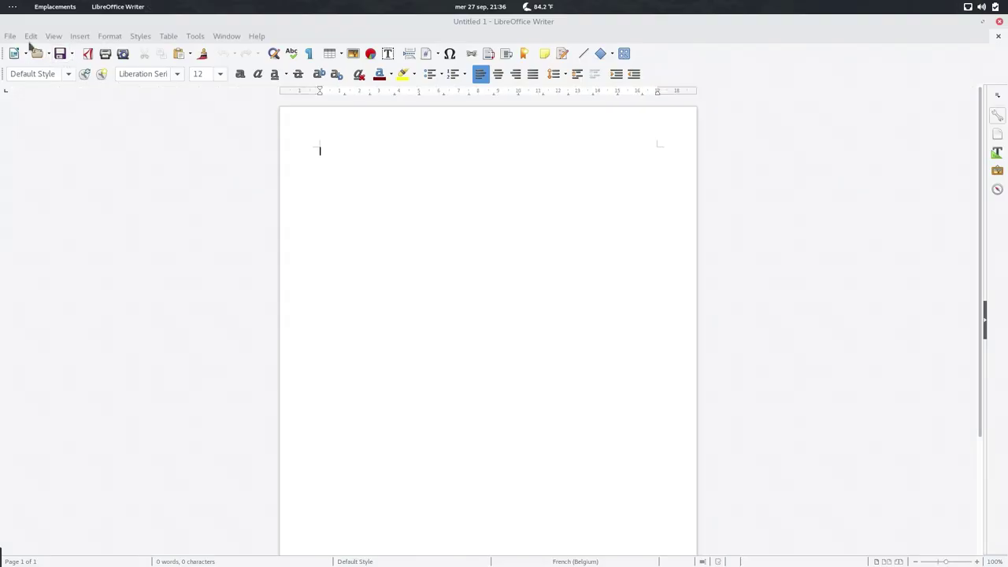
click(10, 37)
mouse_move(22, 57)
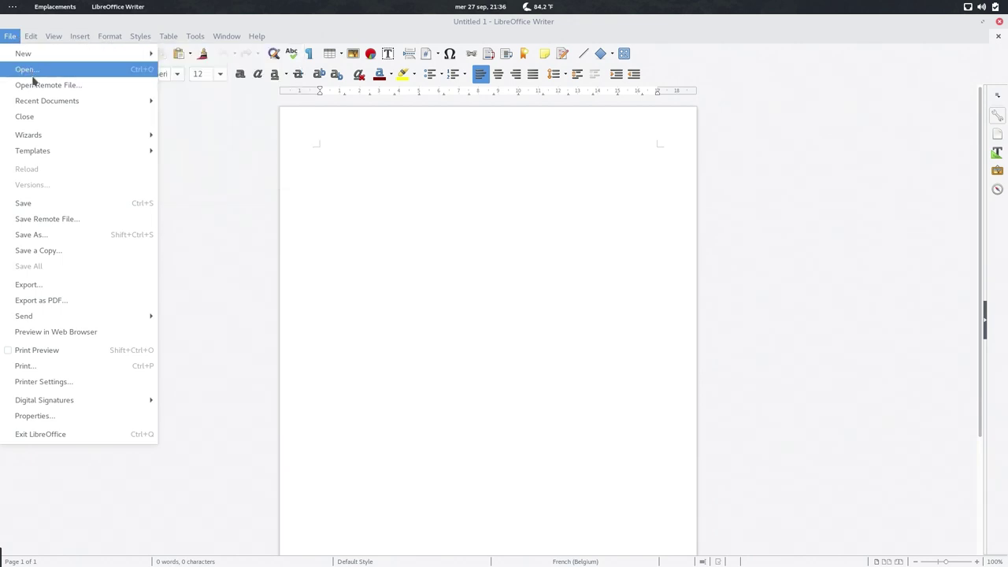
click(36, 117)
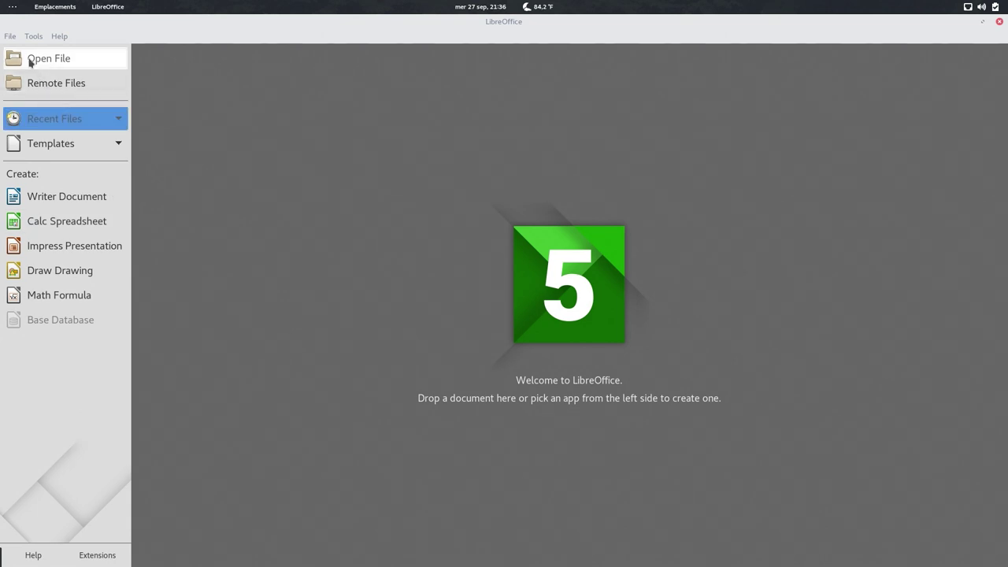
click(9, 39)
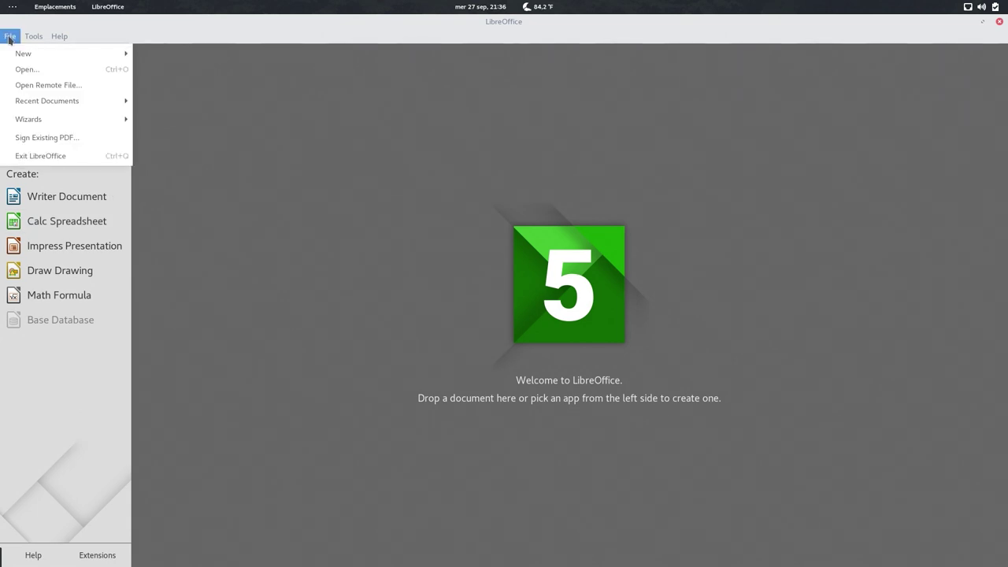
click(37, 155)
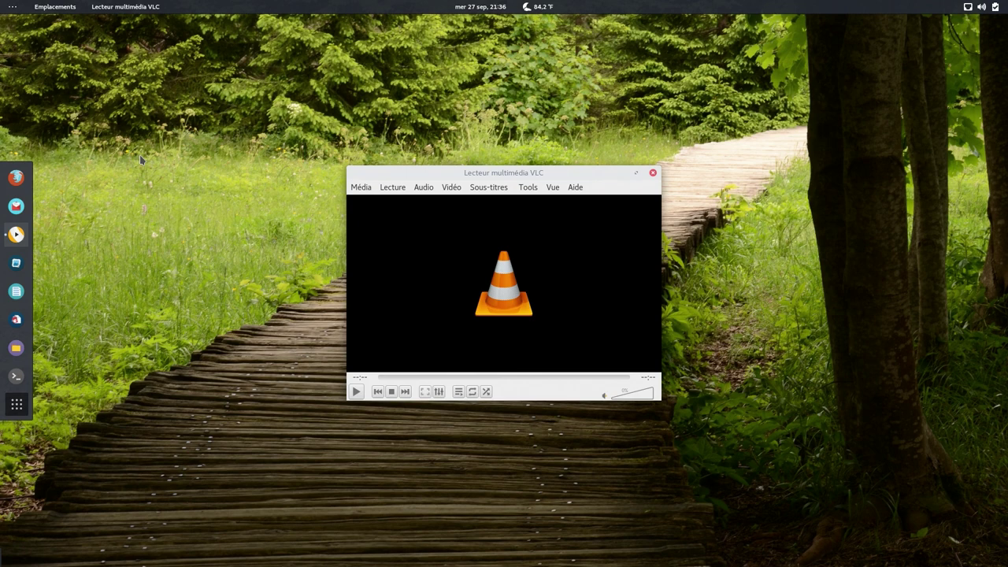
- Quit VLC via Média > Quitter and show page 2 of the application grid
click(362, 187)
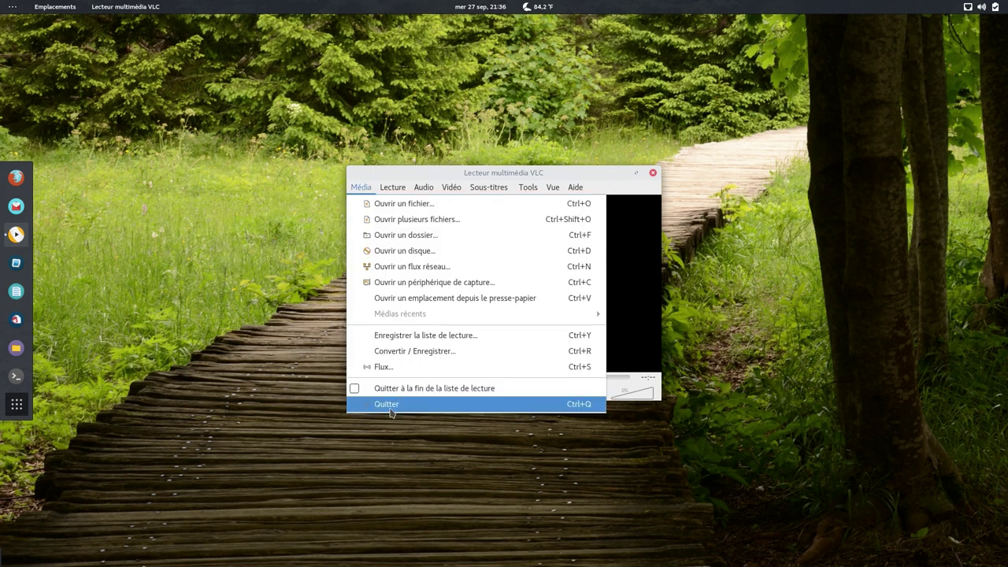
click(387, 404)
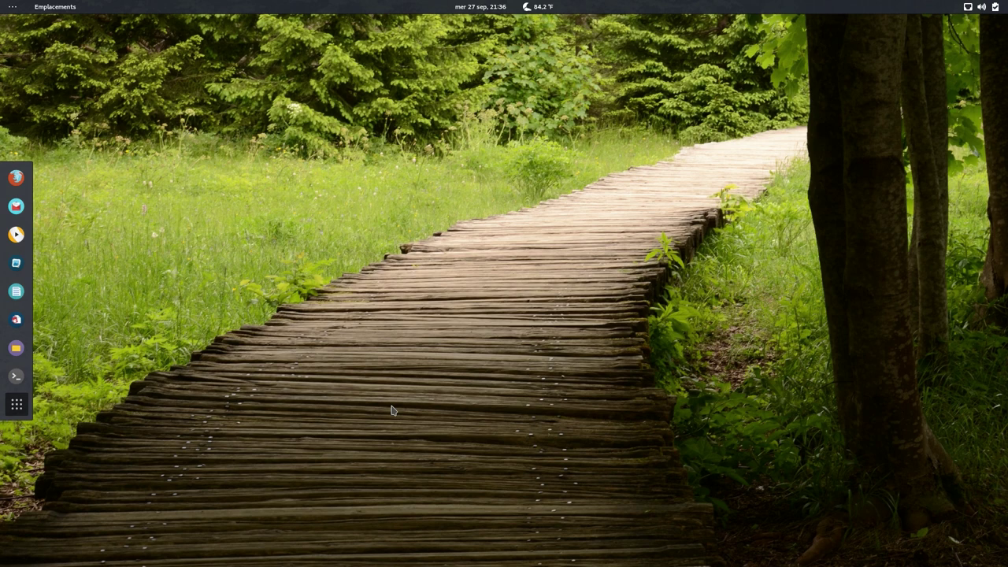
click(17, 405)
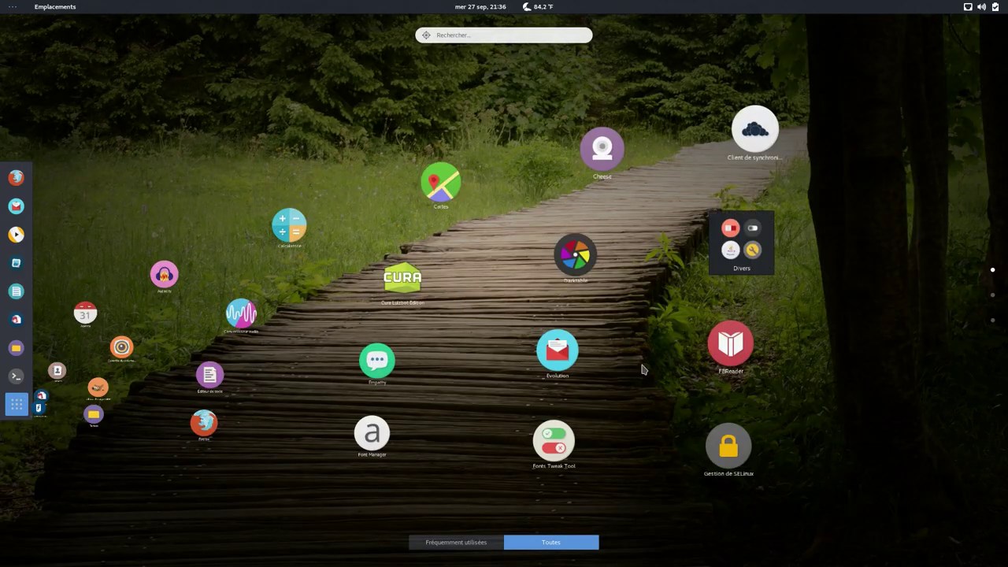
click(991, 300)
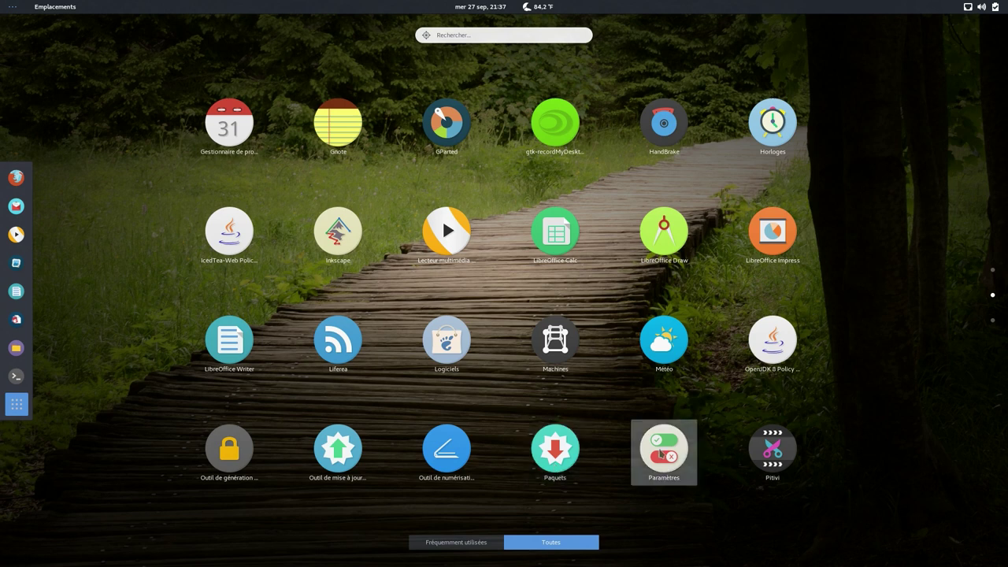
- Launch the package update tool and scroll through its pending updates
click(332, 455)
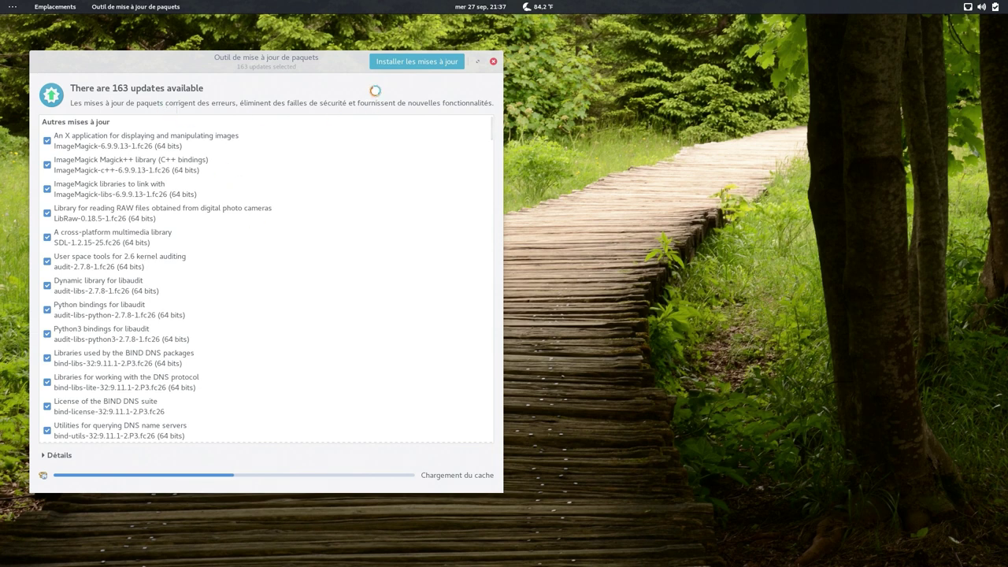
scroll(216, 173, down, 5)
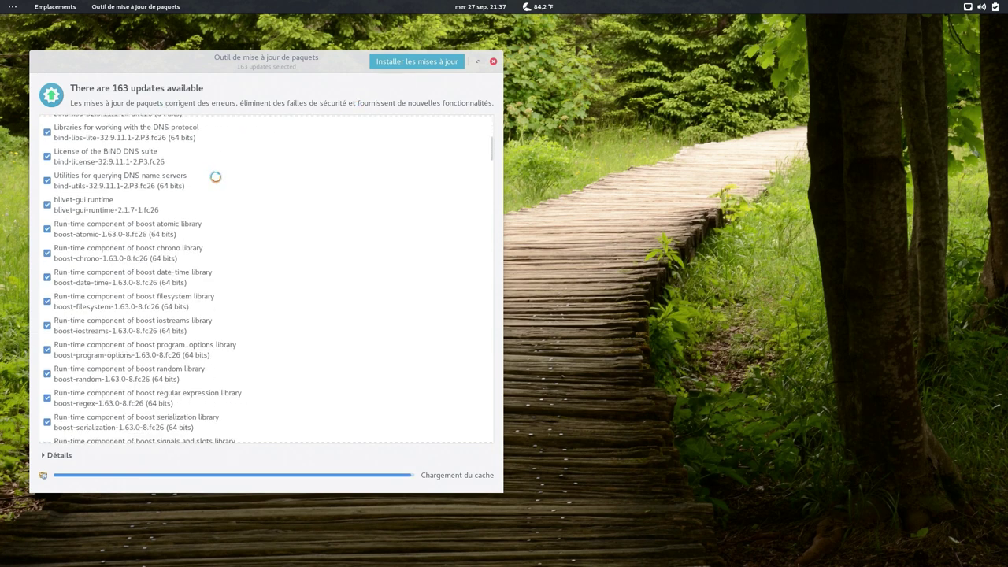
scroll(216, 181, up, 5)
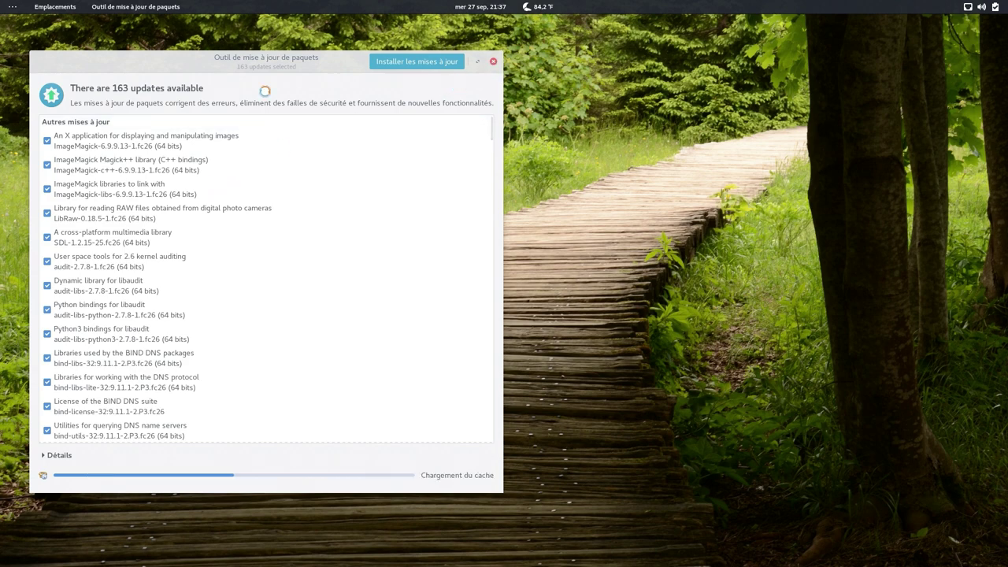
mouse_move(7, 6)
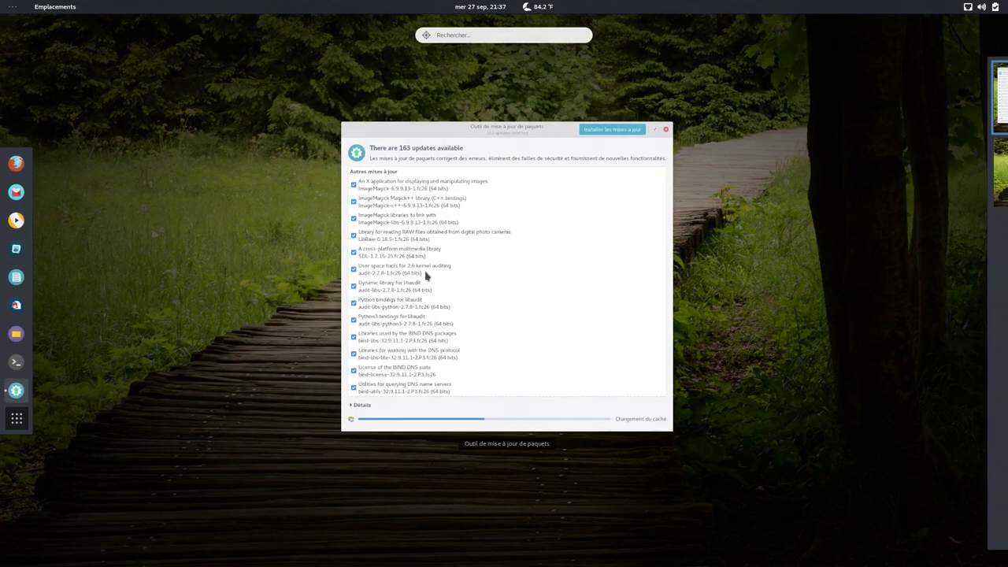
- Launch Paquets from the application grid and search for 'chromium' packages
click(19, 426)
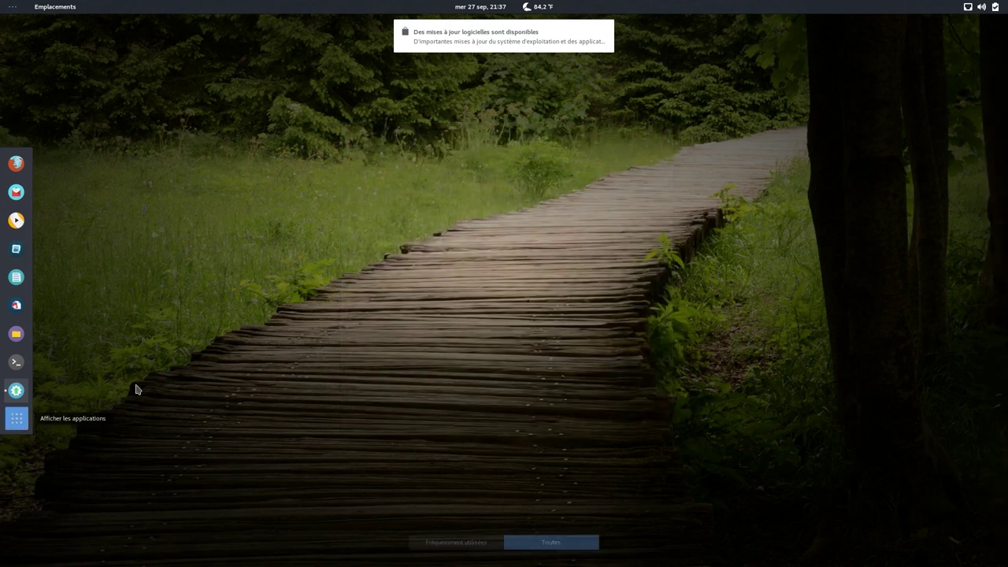
scroll(881, 339, down, 1)
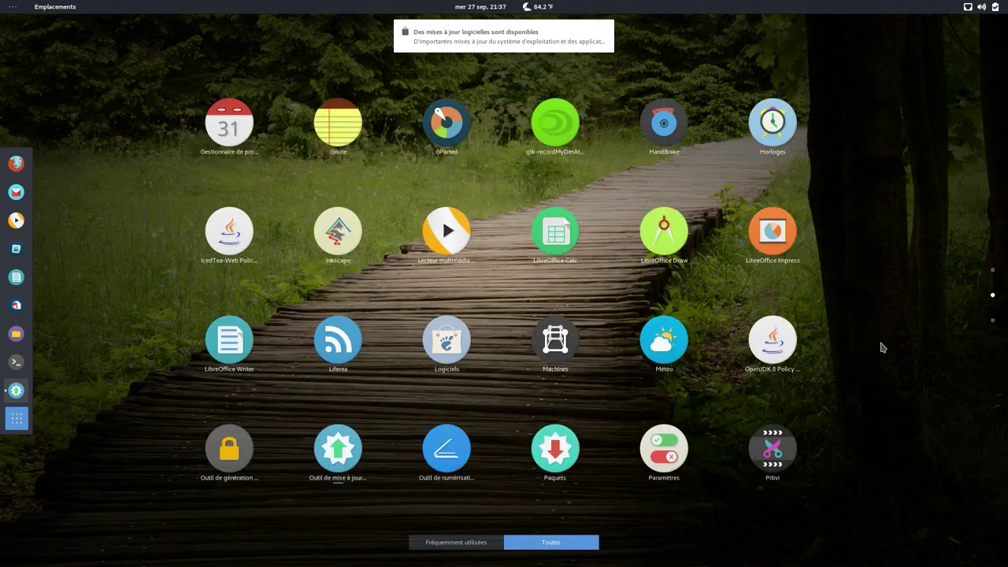
click(572, 463)
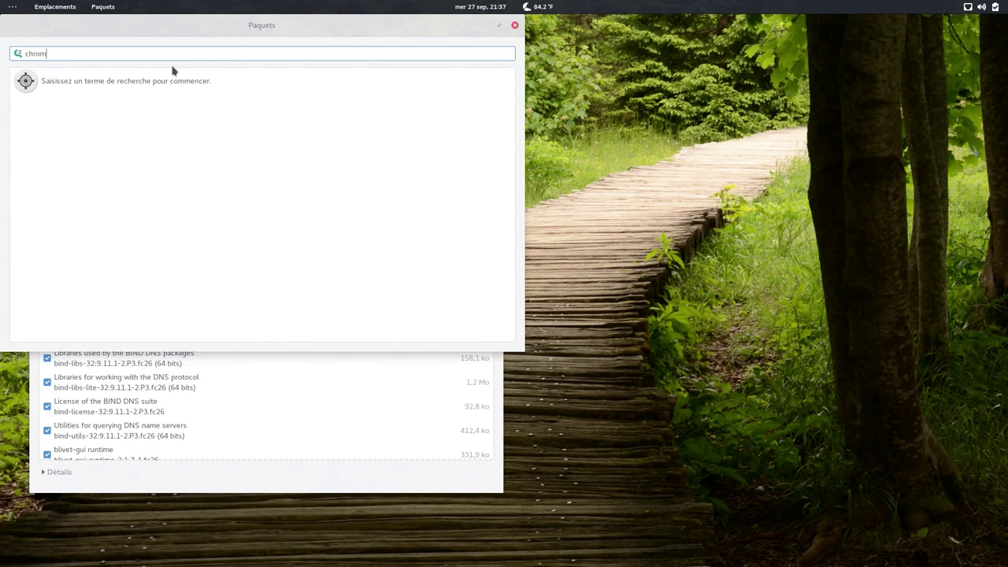
key(Return)
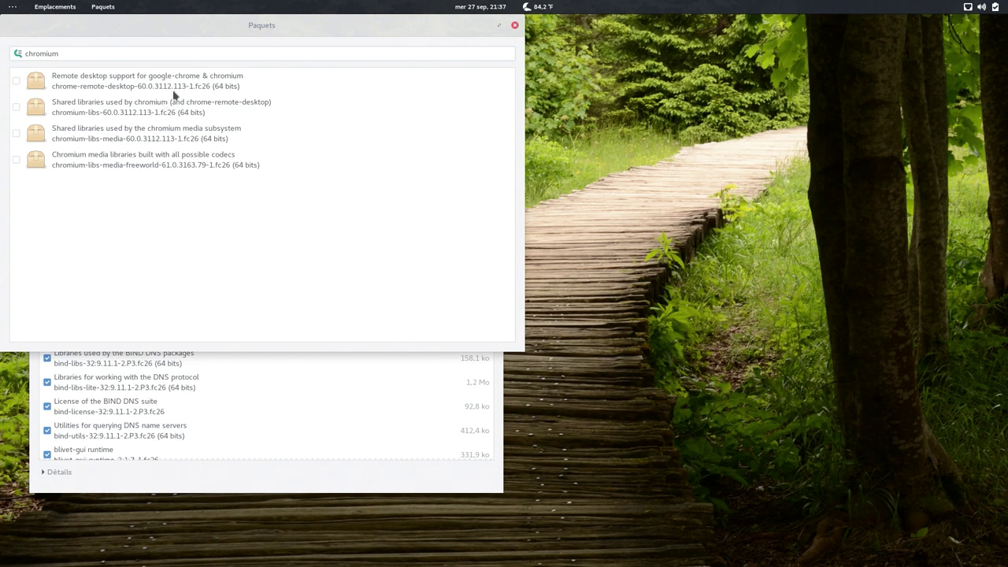
- Close the Paquets search window and the pending-updates window
drag(478, 75, 564, 76)
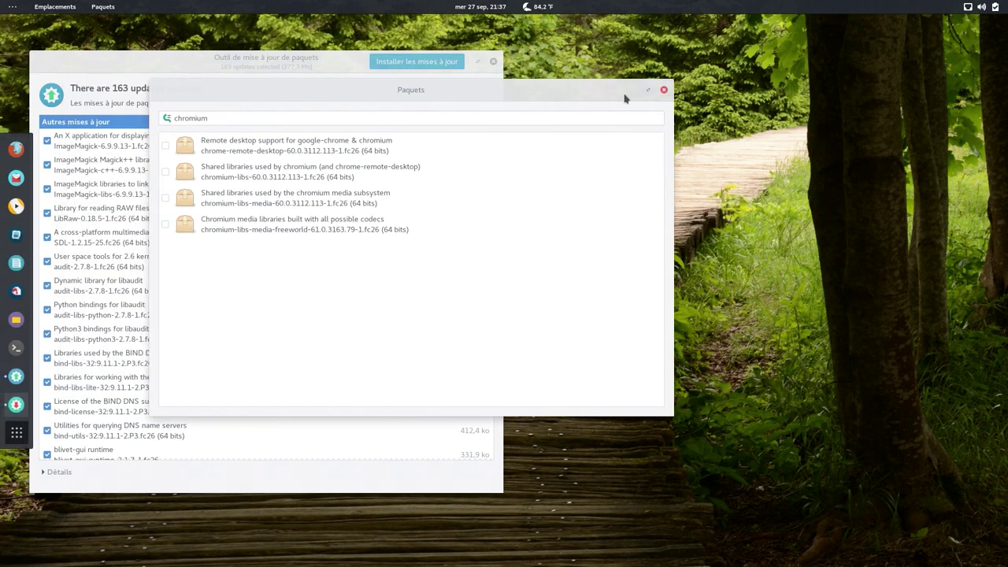
click(664, 90)
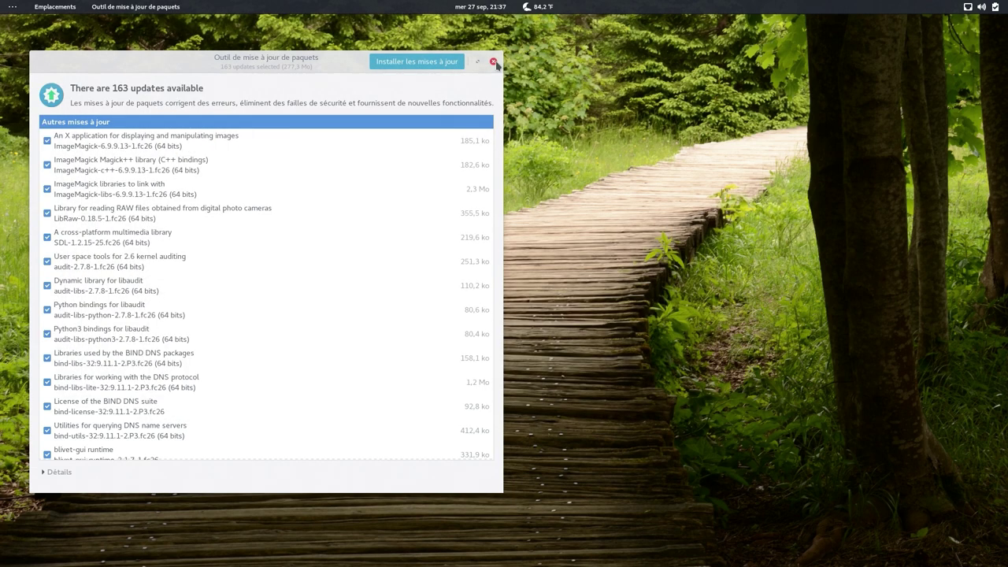
click(493, 61)
- Open the Utilitaires folder on page 3 of the application grid
mouse_move(10, 6)
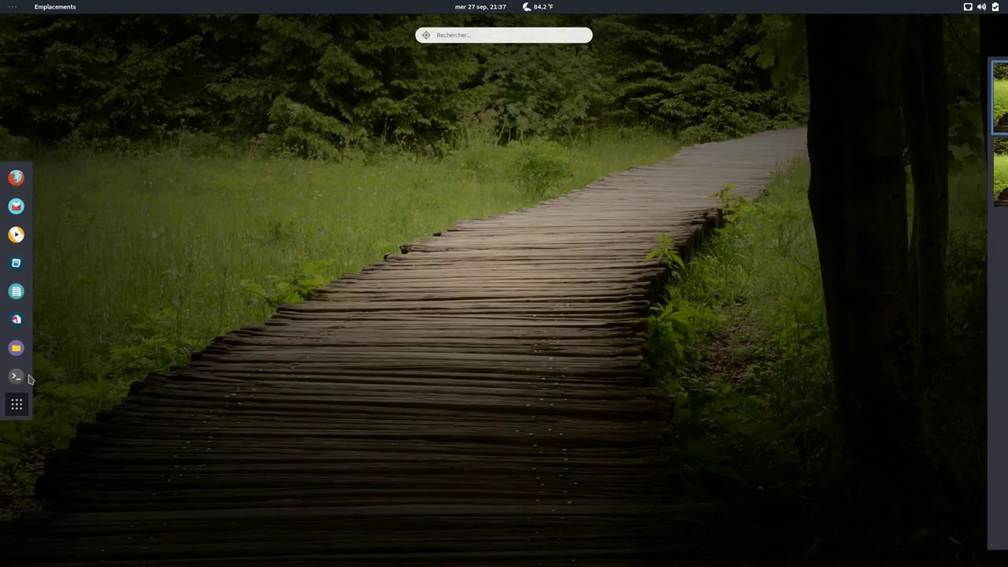
click(16, 404)
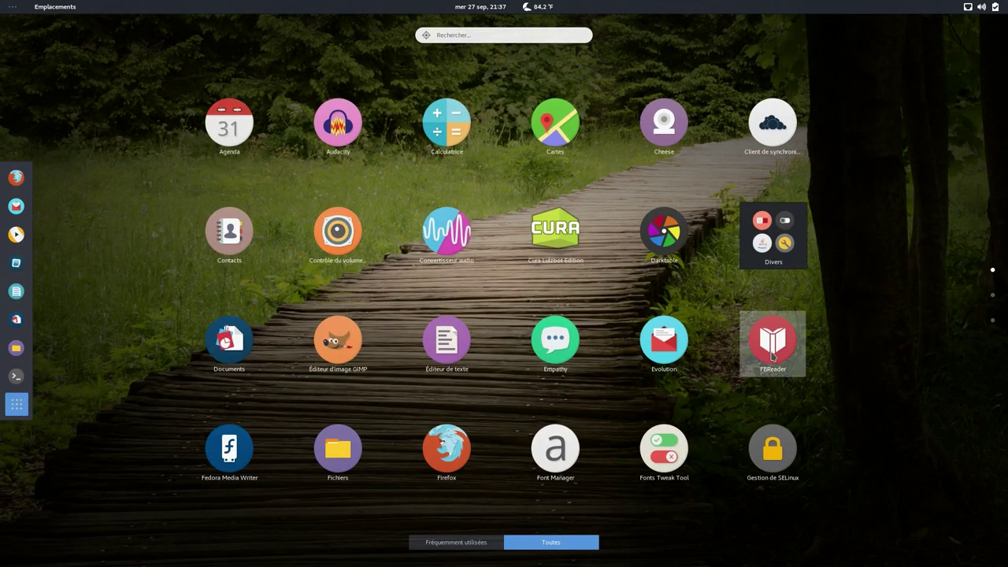
scroll(765, 361, down, 1)
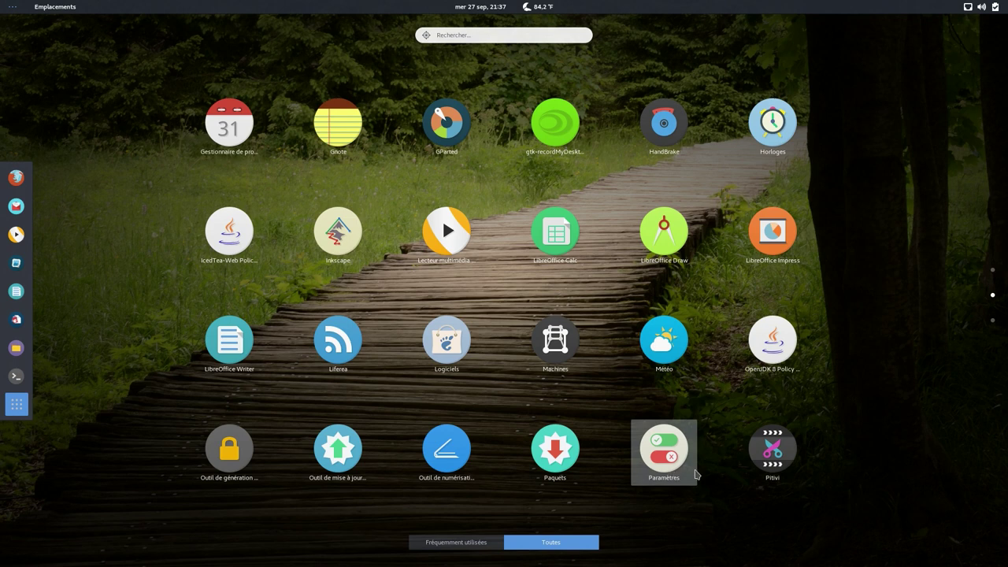
scroll(783, 453, down, 1)
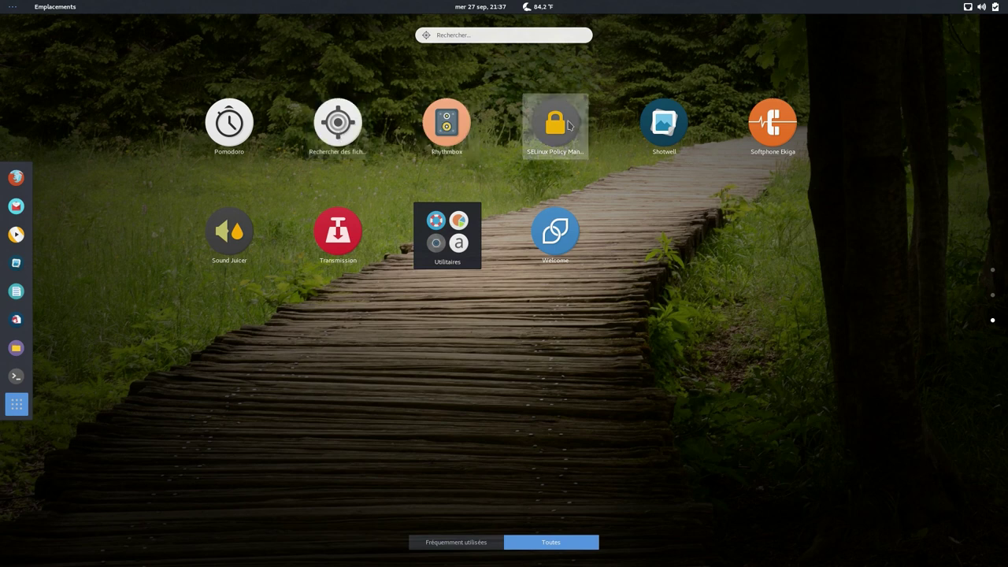
click(472, 234)
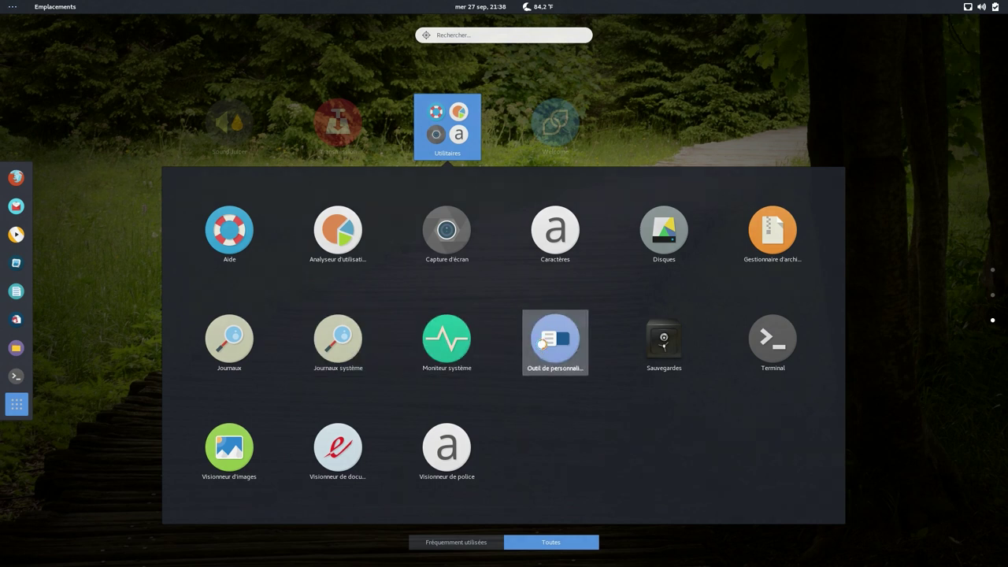
- Launch GNOME Tweak Tool and view its startup applications, top bar and desktop pages
click(542, 344)
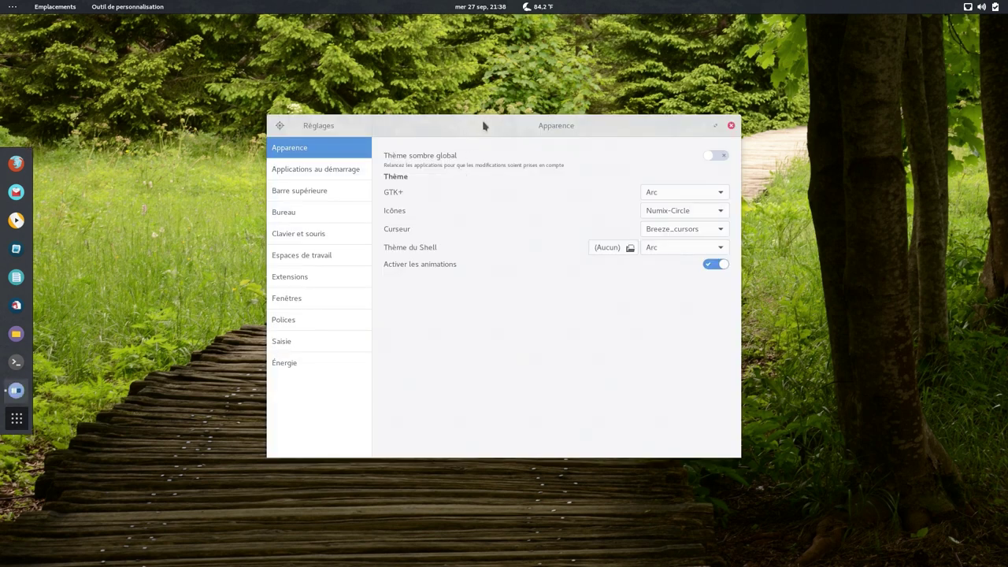
drag(484, 125, 503, 115)
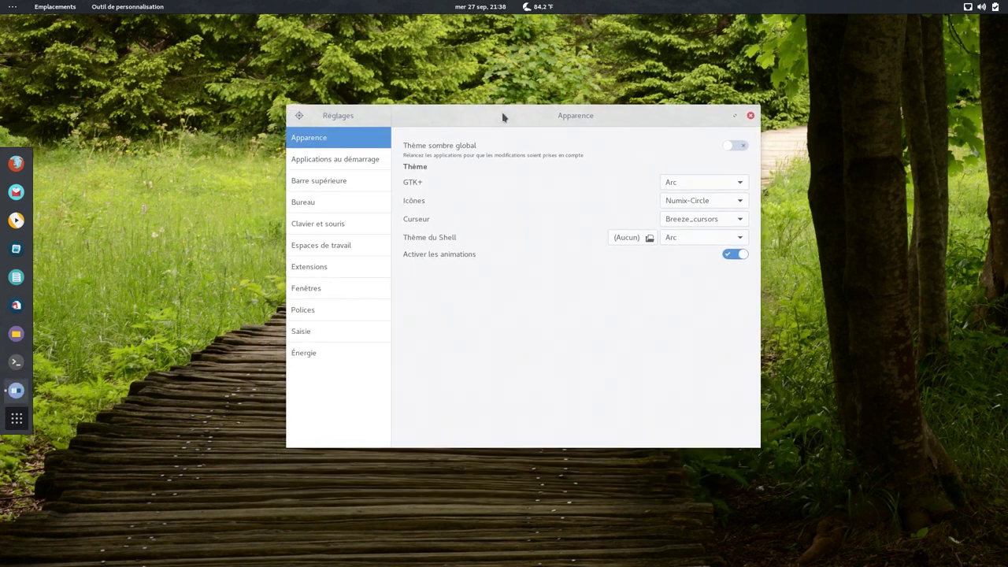
click(349, 161)
click(349, 182)
click(344, 202)
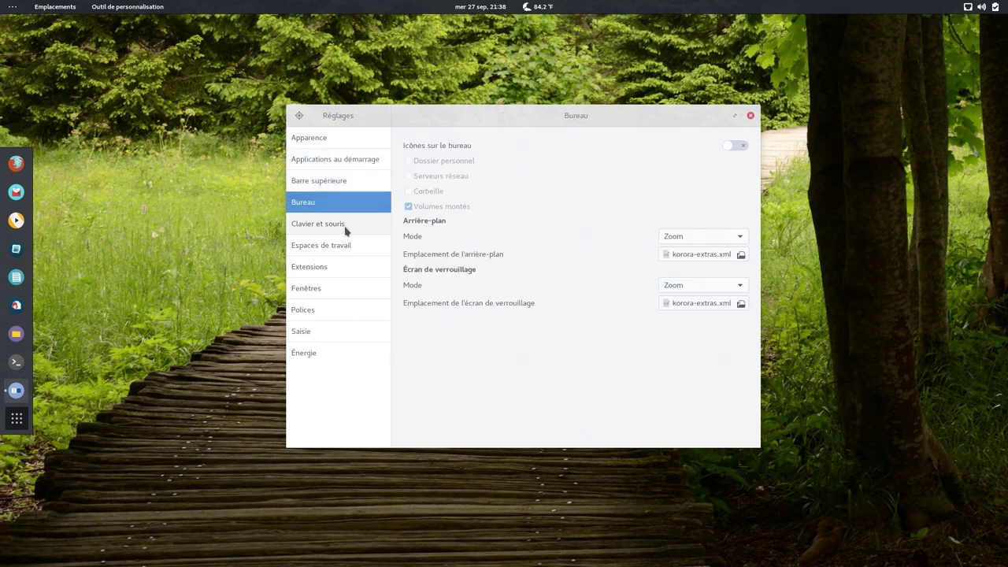
- View the keyboard and mouse, workspace, extensions and Fenêtres pages, then close Tweak Tool
click(344, 226)
click(348, 245)
click(347, 267)
click(348, 288)
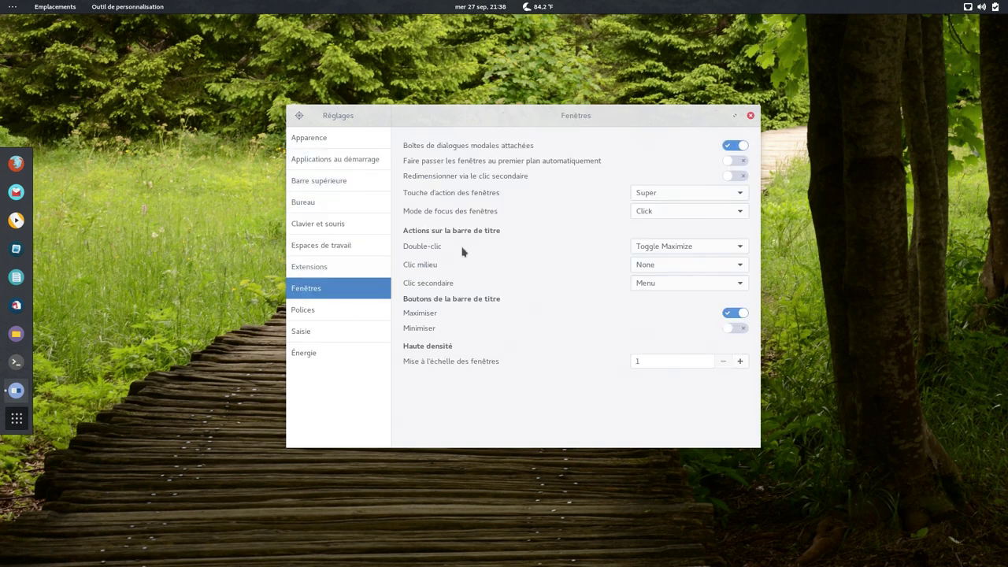
click(751, 116)
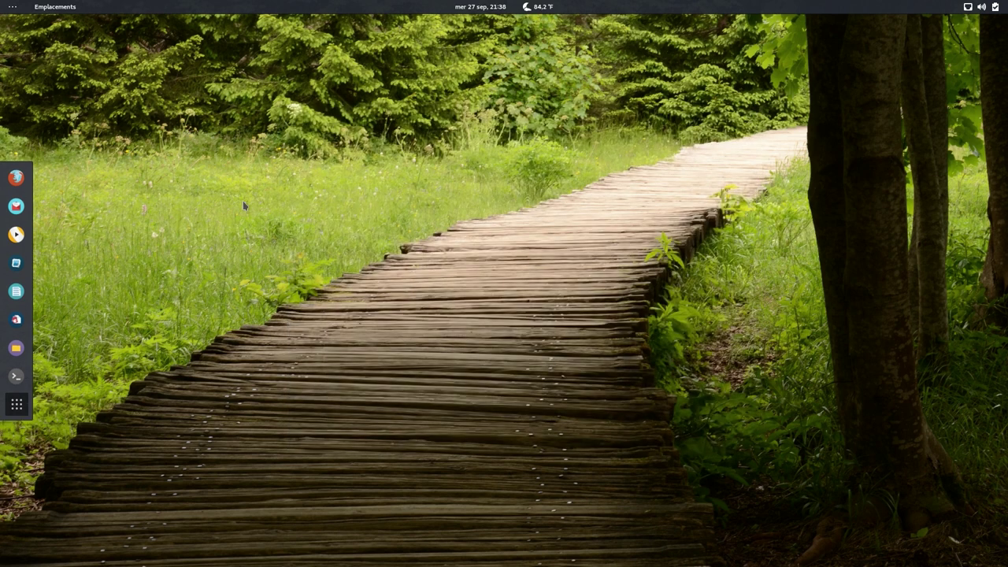
click(19, 407)
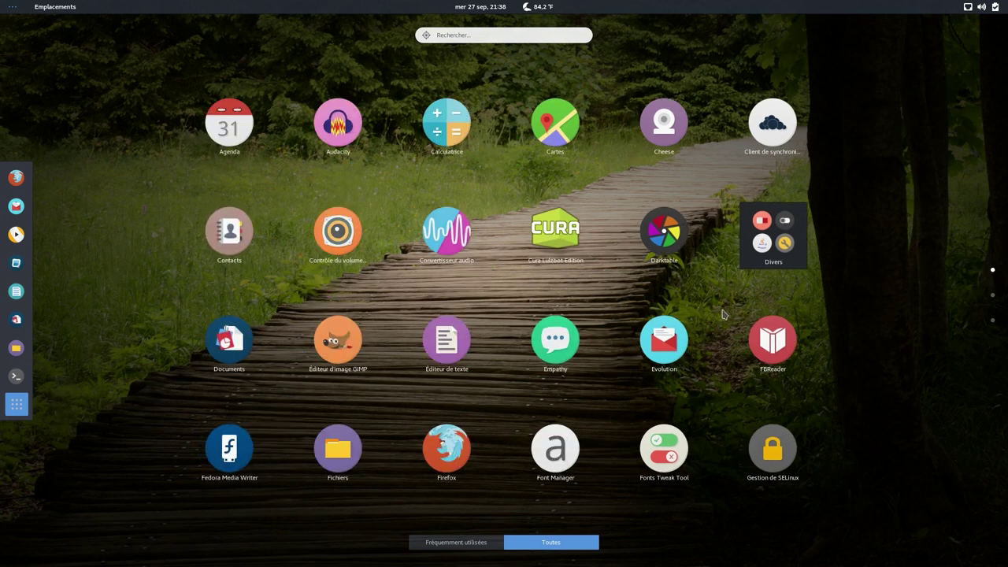
scroll(723, 314, down, 2)
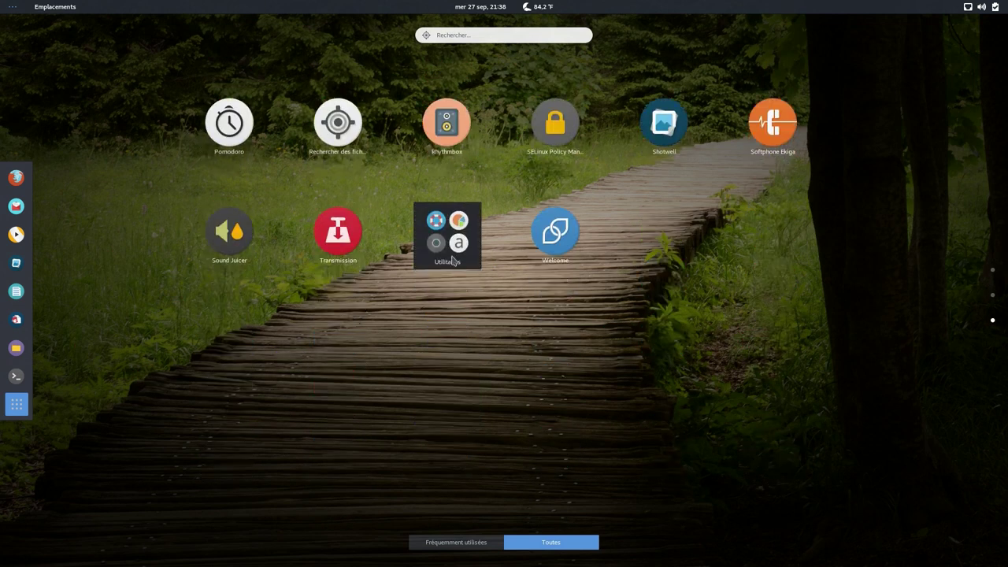
click(453, 260)
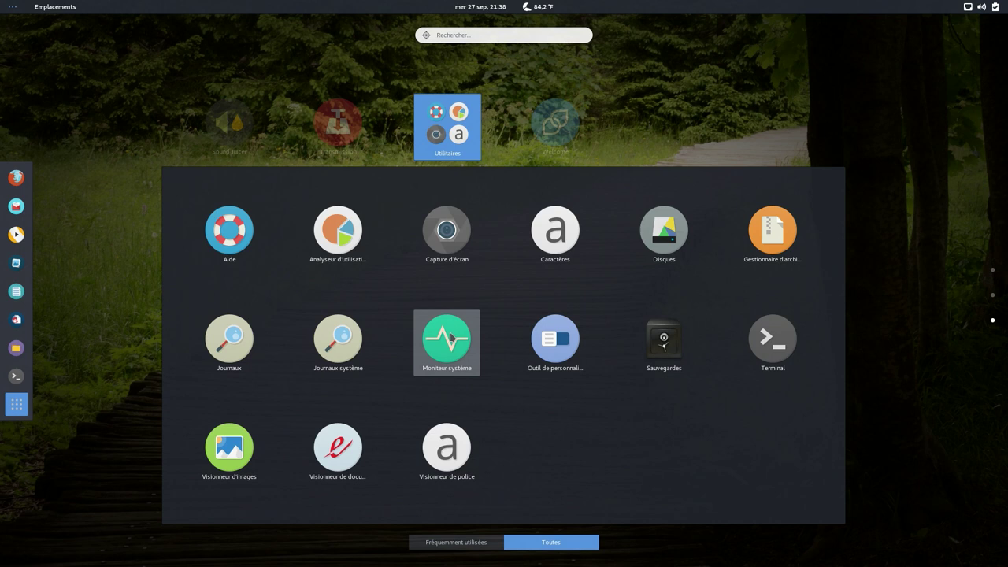
click(447, 339)
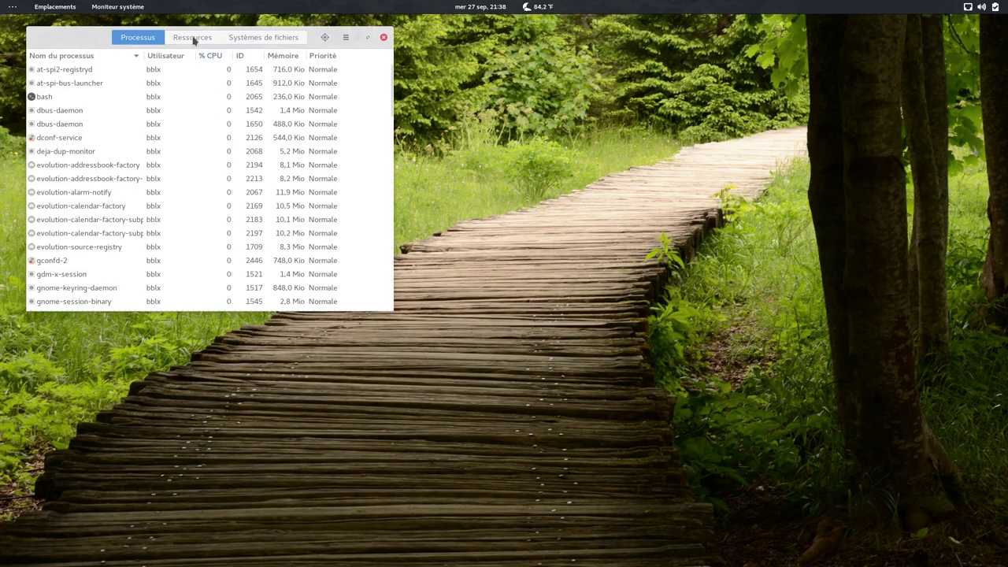
click(196, 37)
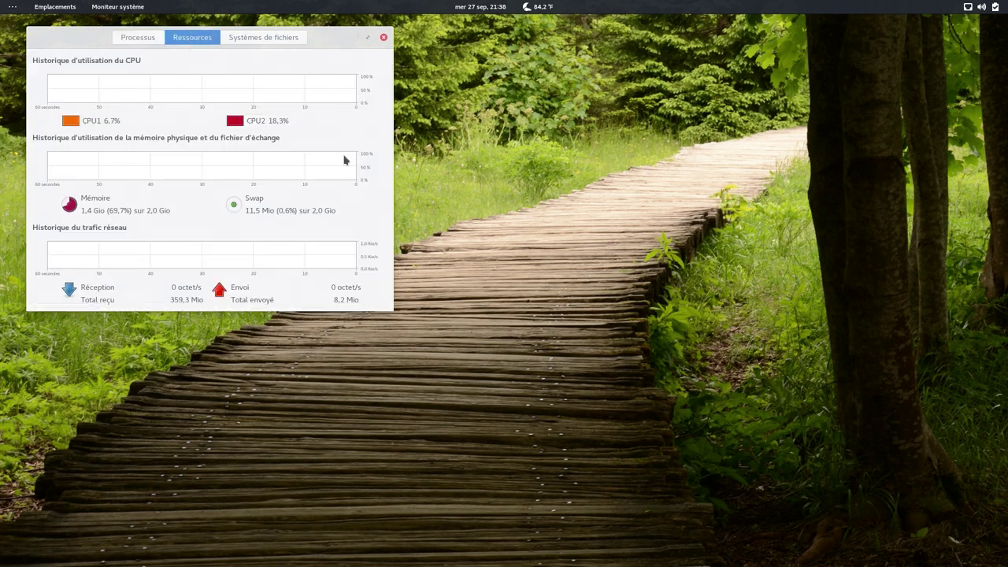
- Close the system monitor, then open and close the Utilitaires folder
click(384, 38)
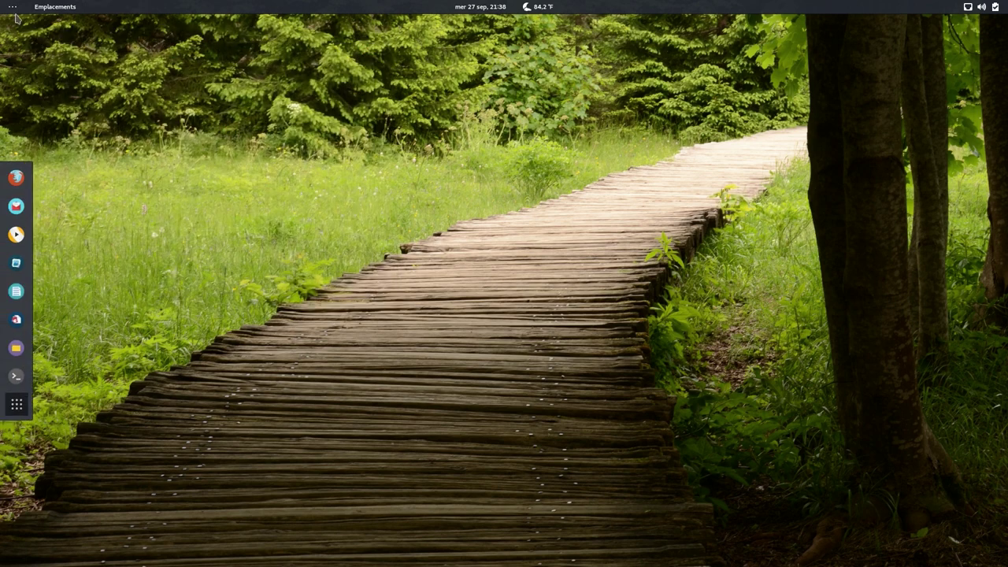
mouse_move(16, 10)
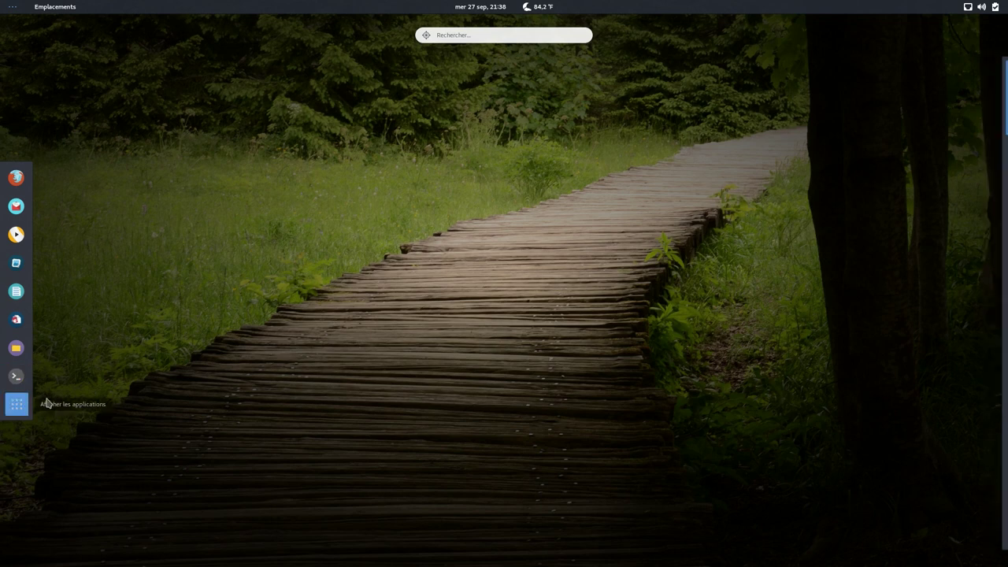
click(22, 403)
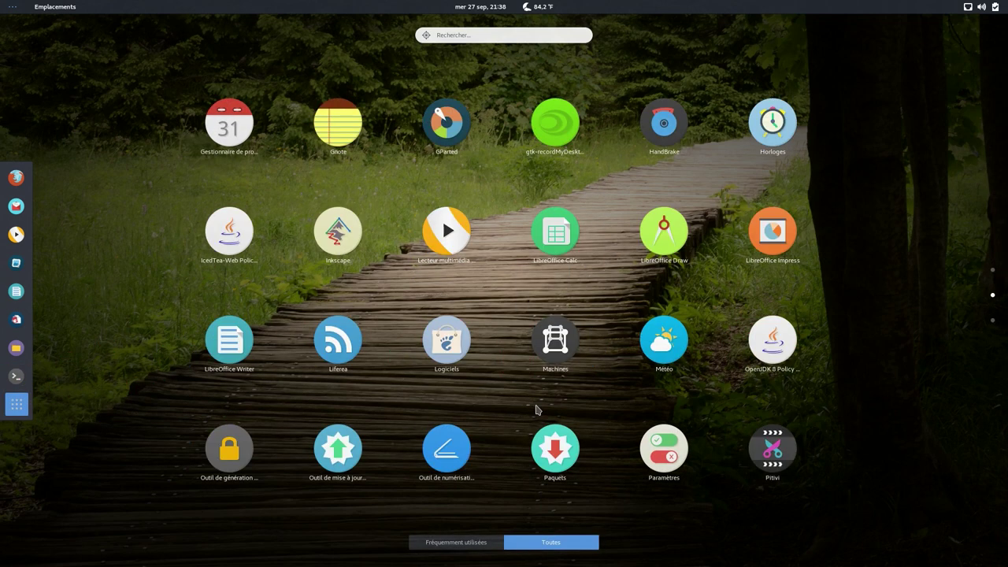
scroll(535, 410, down, 1)
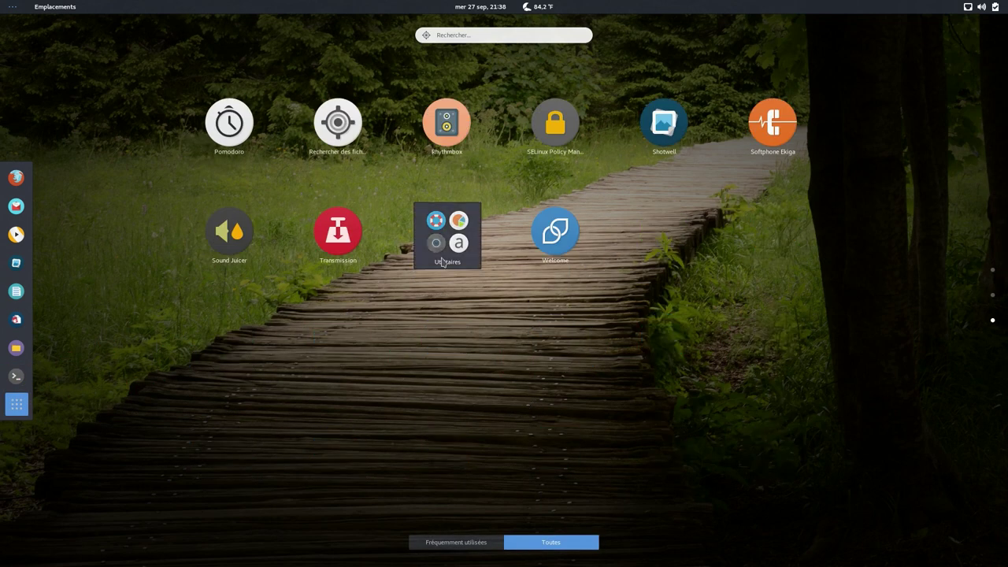
click(443, 262)
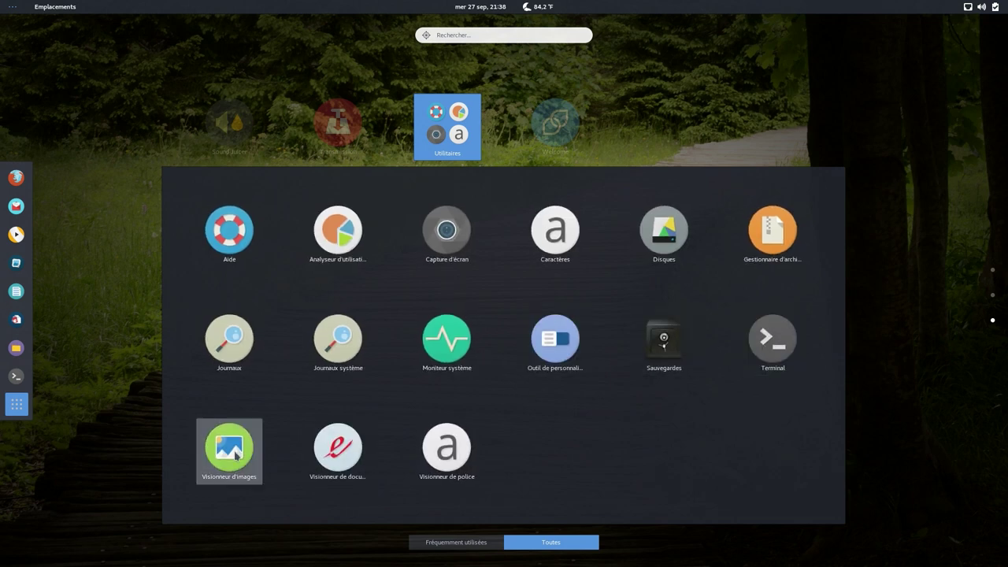
click(914, 272)
- Restart the computer with Redémarrer from the system menu's power options
click(996, 8)
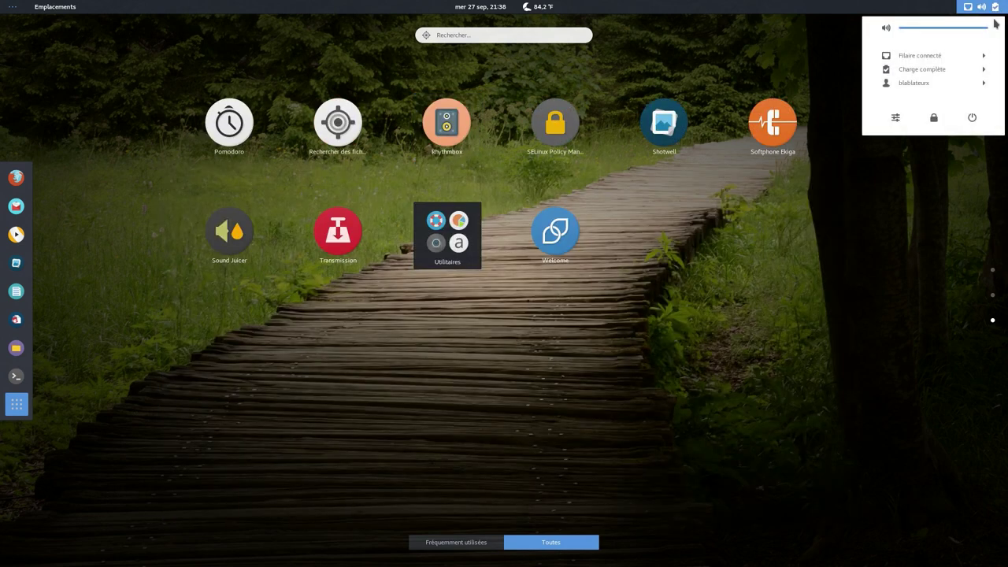
click(971, 117)
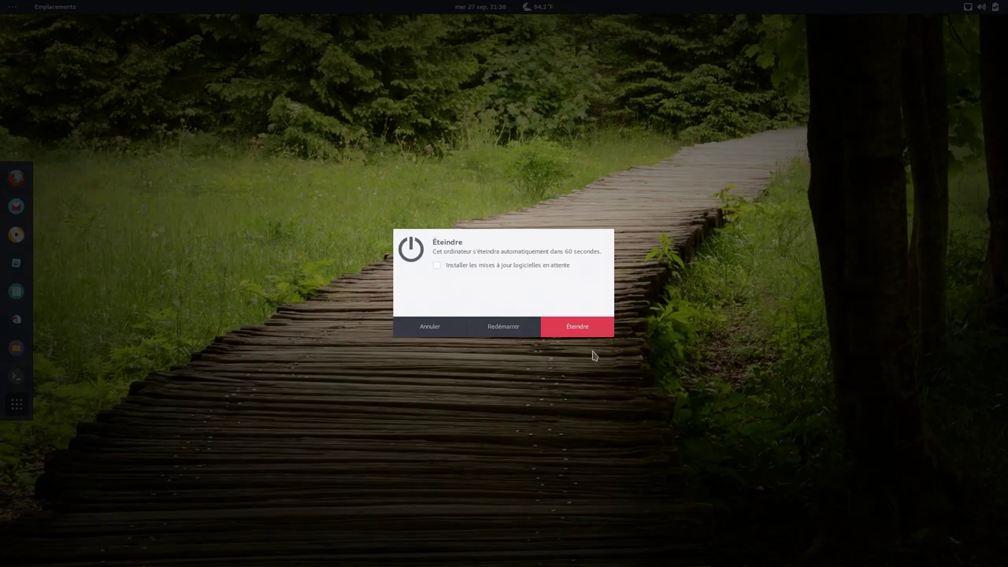
click(497, 331)
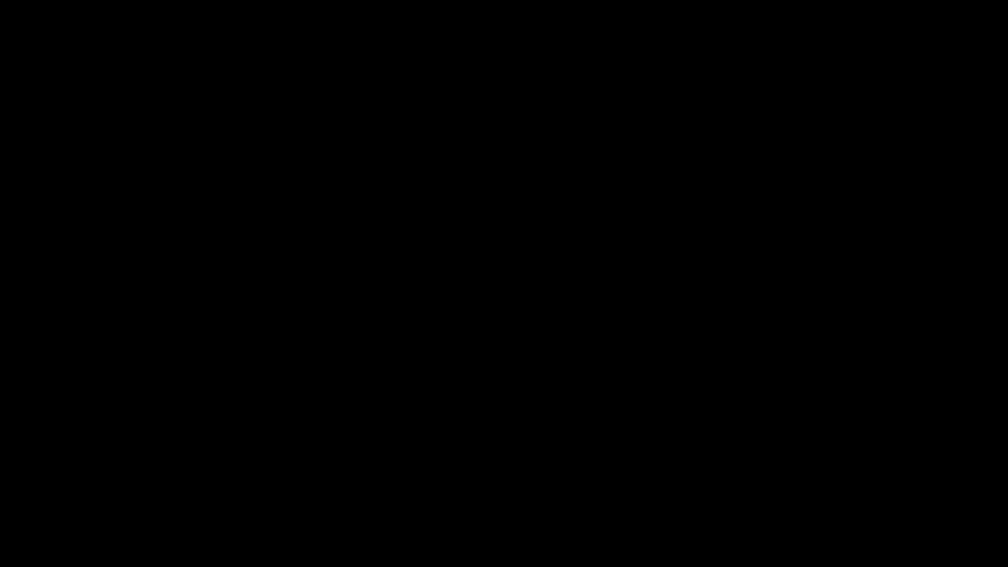
- Exit full-screen mode of the Korora GNOME VM with Right Ctrl+F
key(Control_R+f)
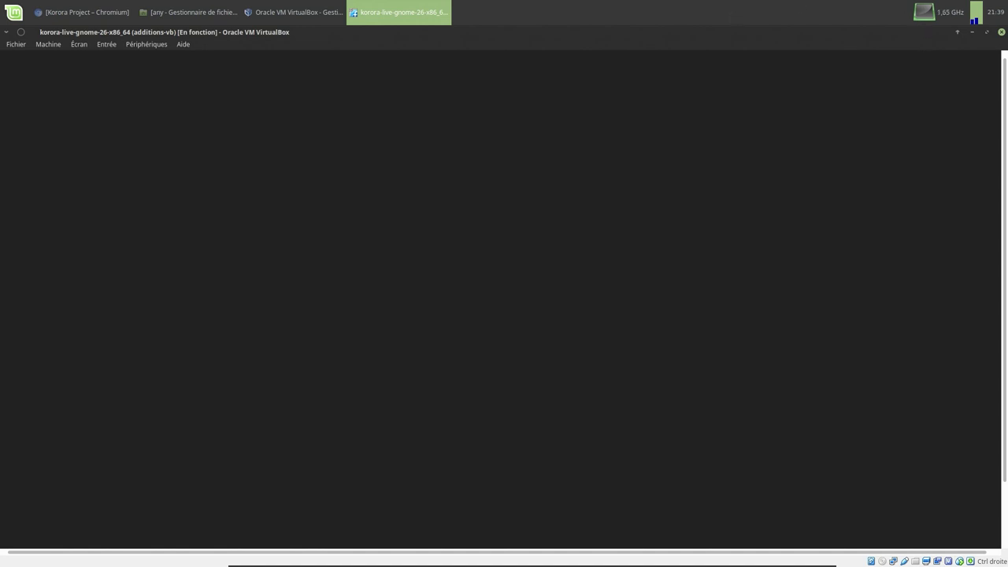
- Reset the Korora GNOME VM and boot it immediately, skipping the boot countdown
click(56, 47)
click(70, 123)
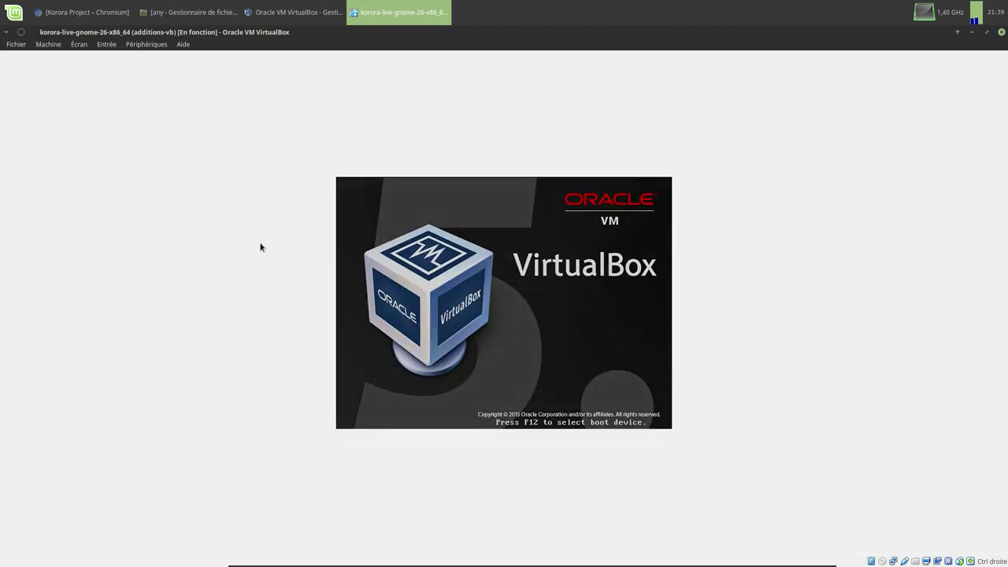
key(Return)
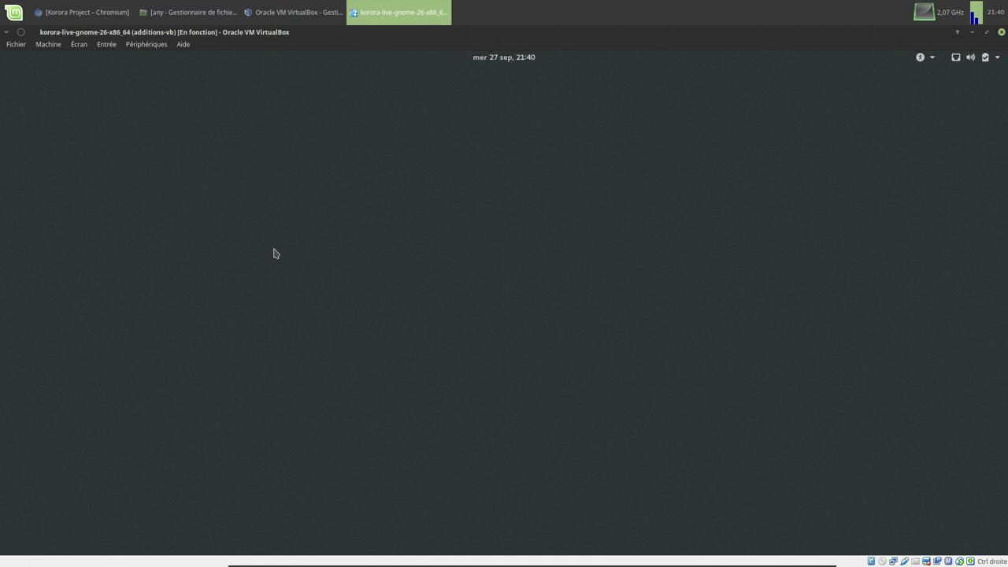
- Sign in as the user on the GDM login screen with the account password
click(508, 291)
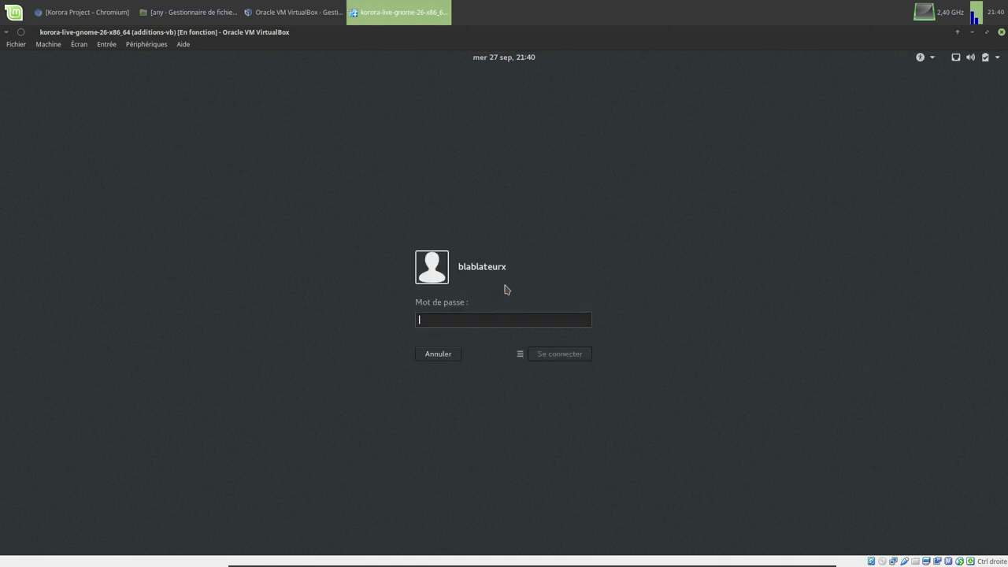
text(•)
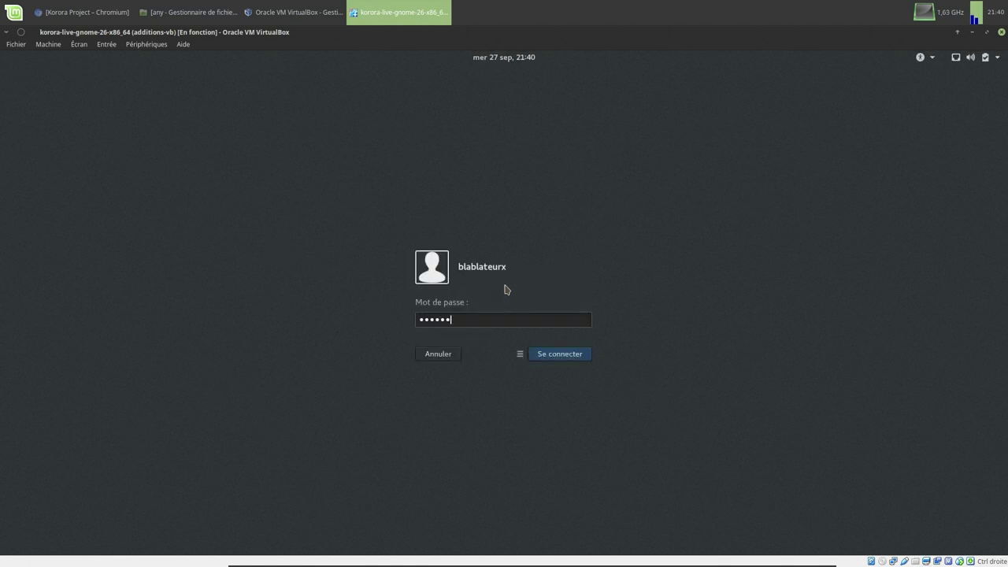
key(Return)
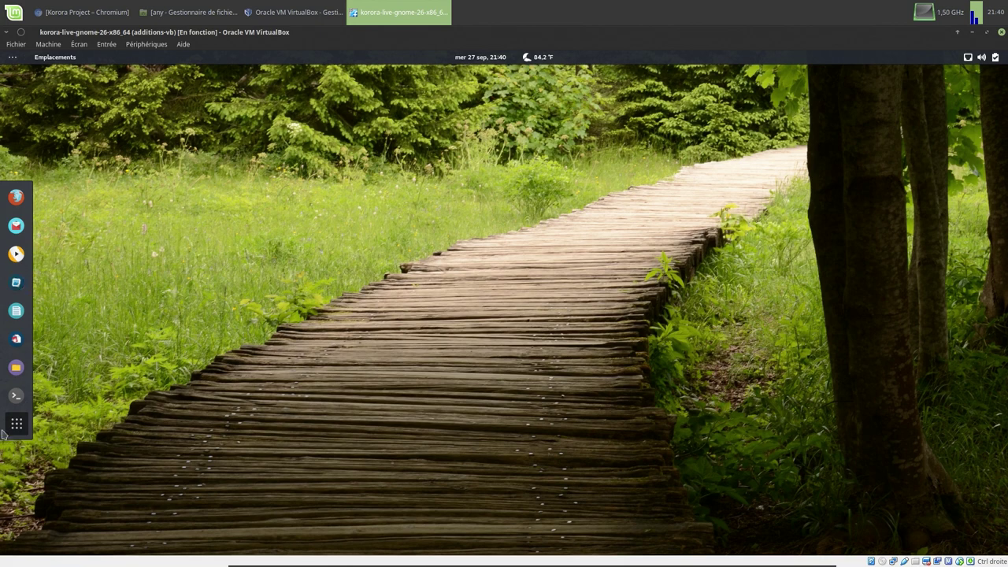
click(13, 430)
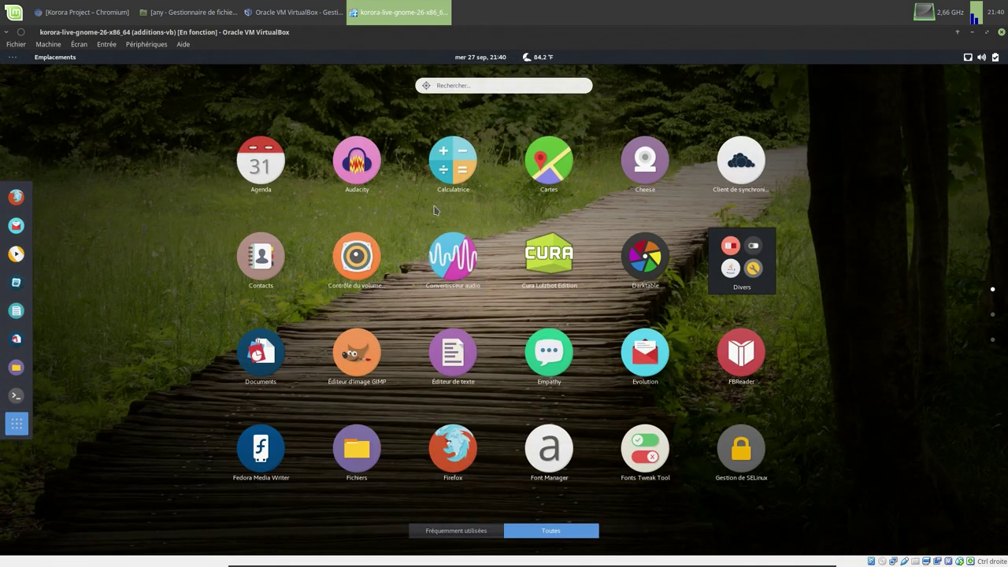
text(ht)
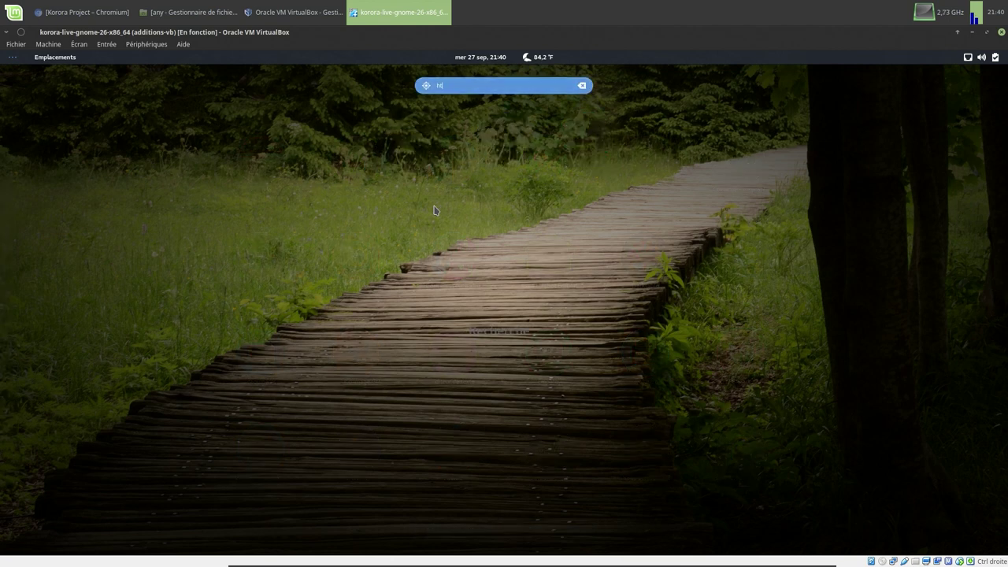
text(ol)
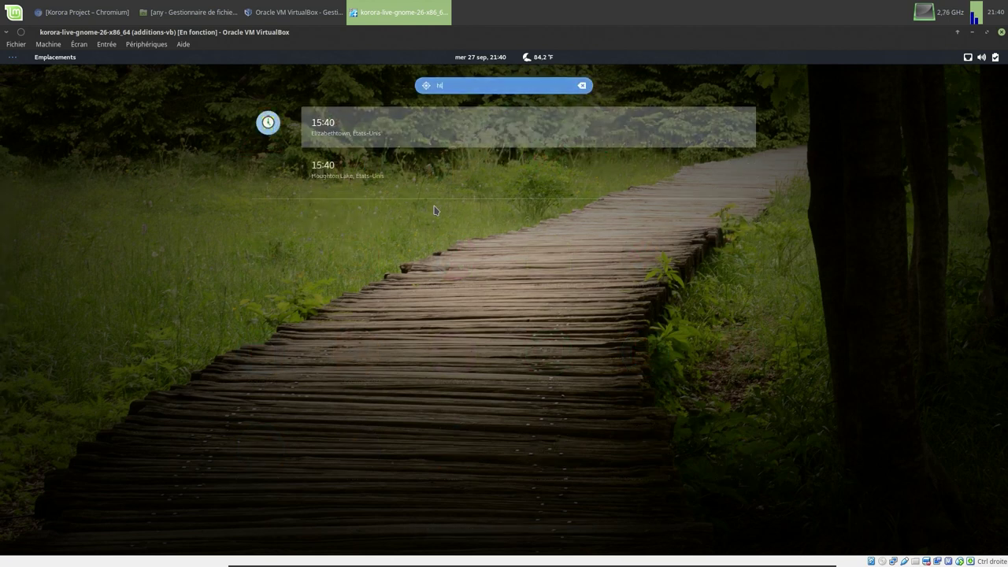
key(BackSpace)
key(BackSpace)
text(m)
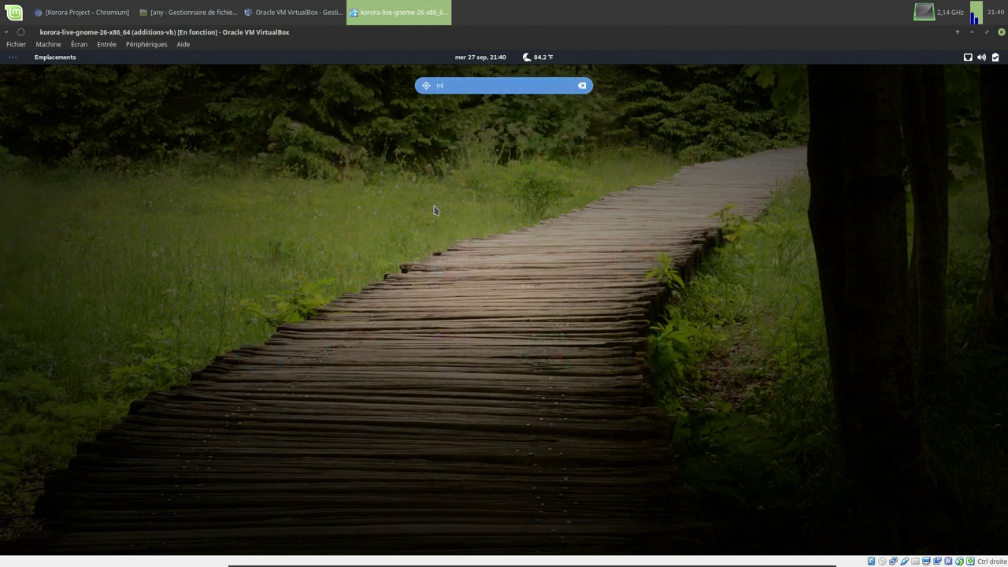
text(oni)
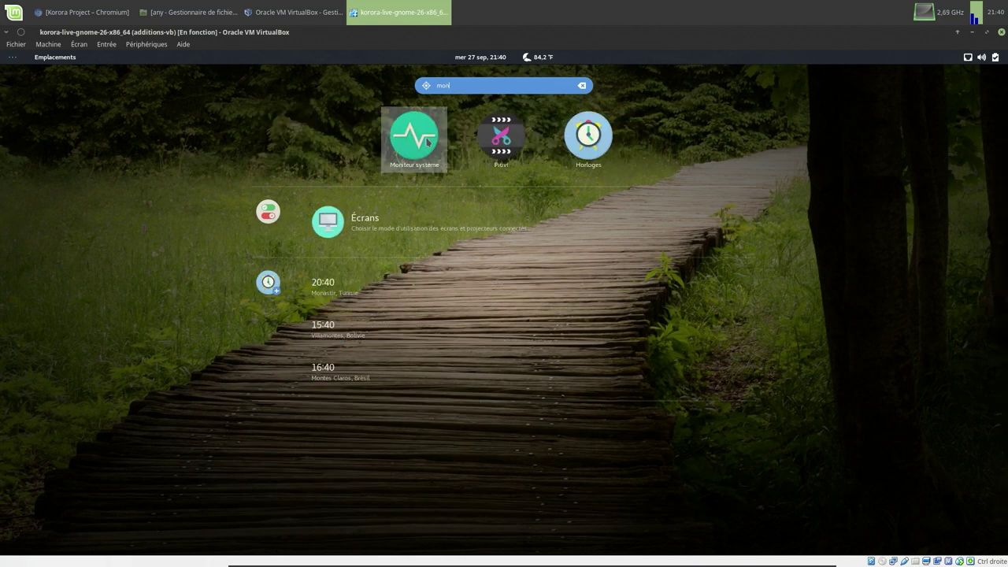
click(427, 140)
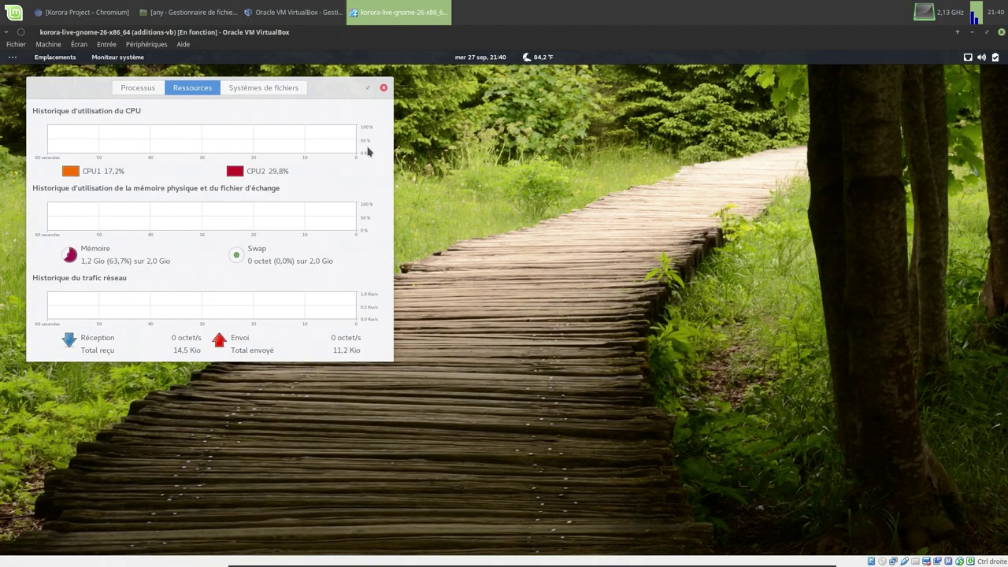
drag(339, 84, 648, 160)
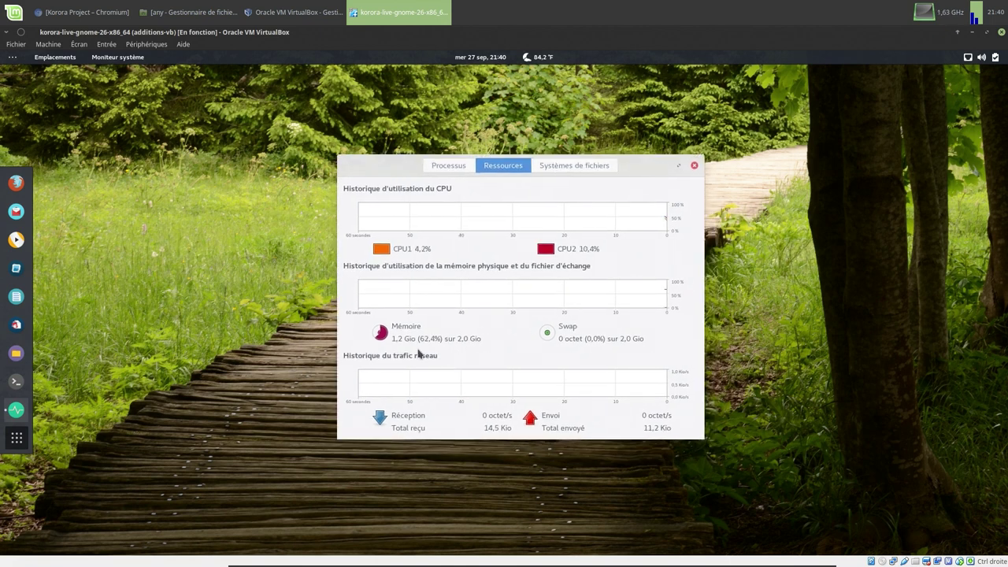
click(694, 166)
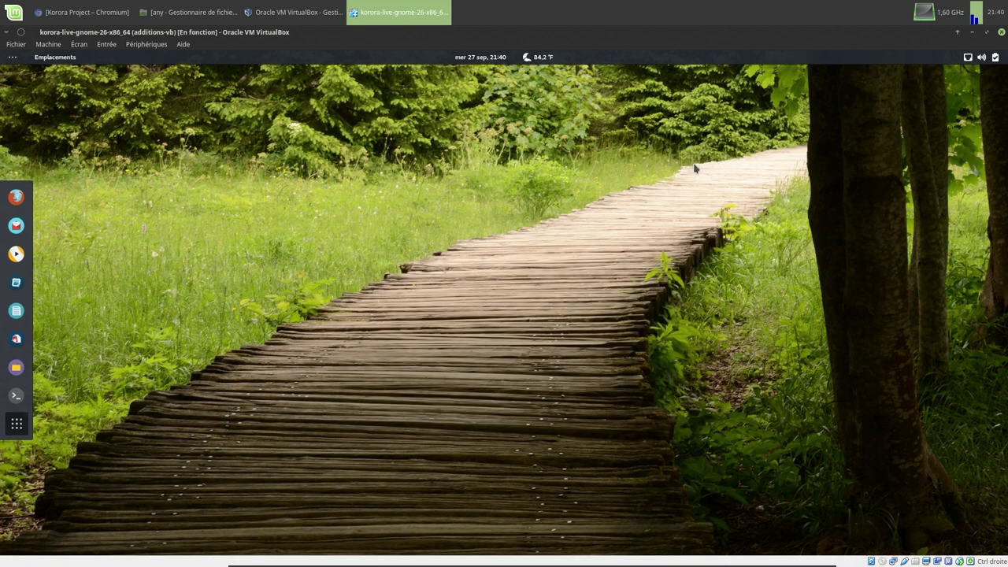
- Pause the GNOME VM and select korora-live-cinnamon-26-x86_64 in the VirtualBox Manager
click(48, 44)
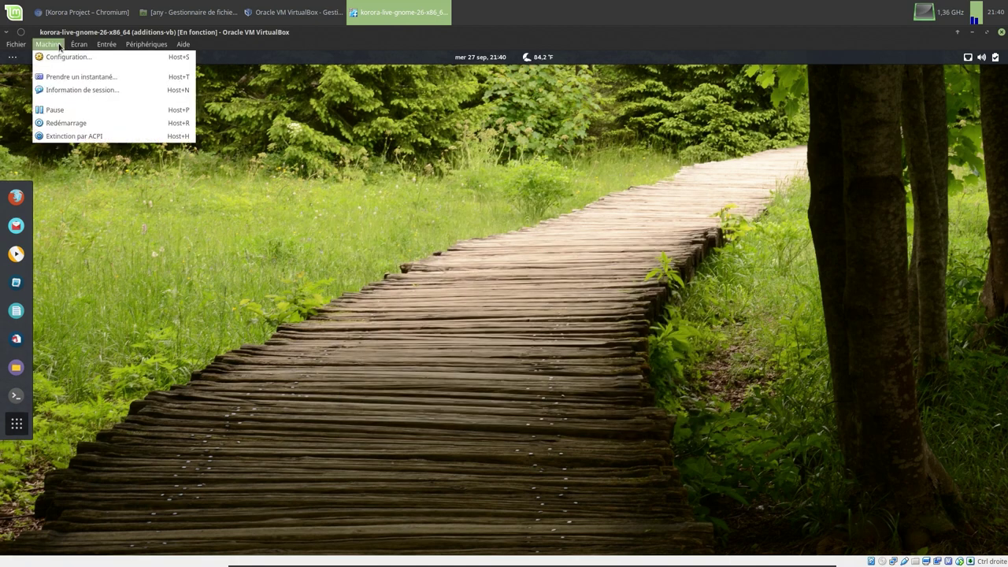
click(55, 111)
click(281, 16)
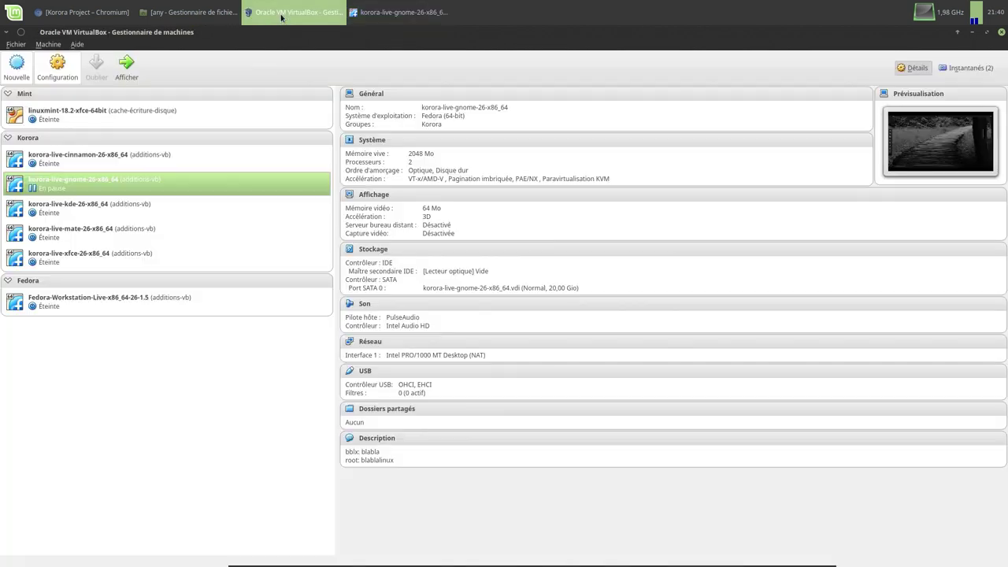
click(87, 159)
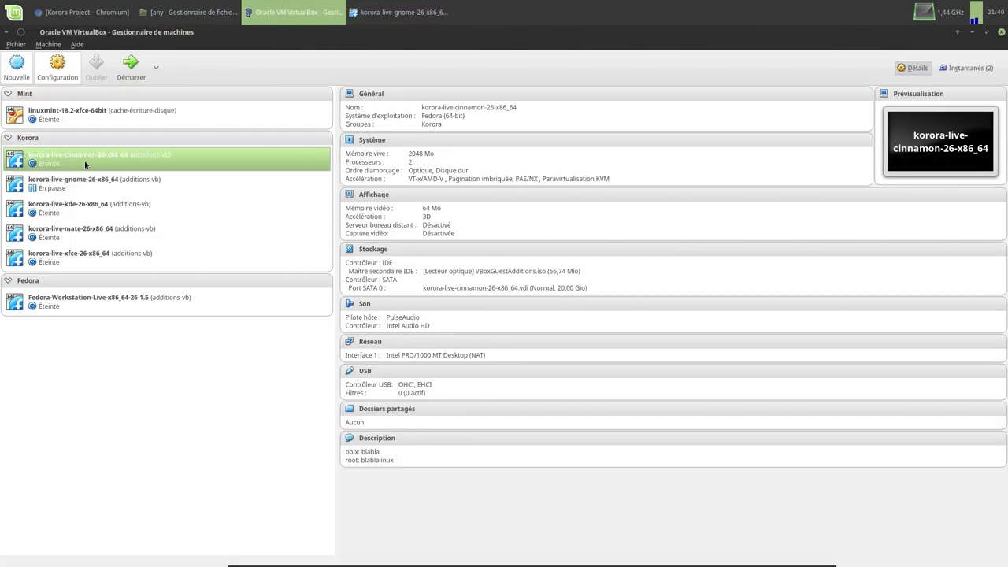
- Start the Cinnamon VM maximized and boot its default Korora entry
click(131, 67)
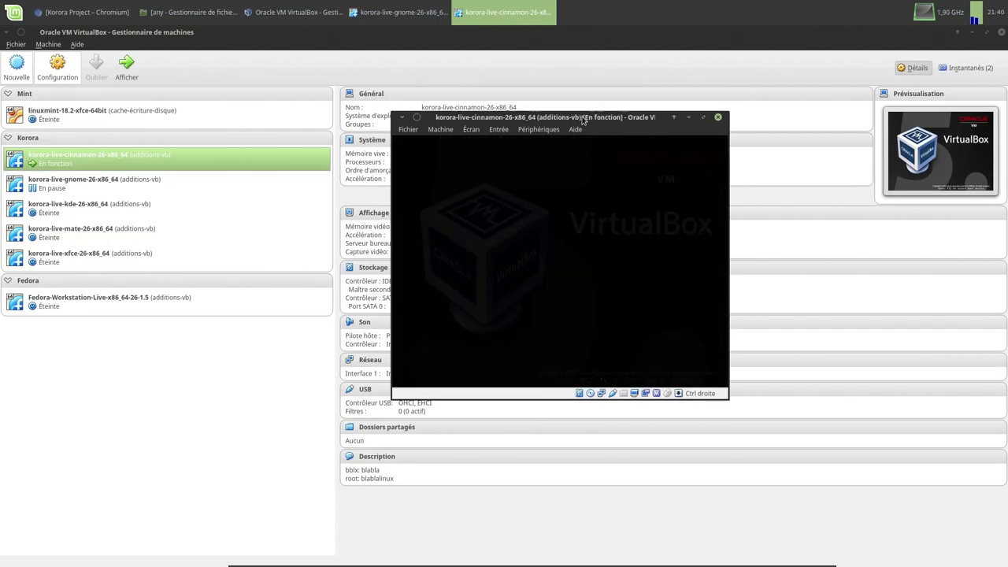
double_click(583, 120)
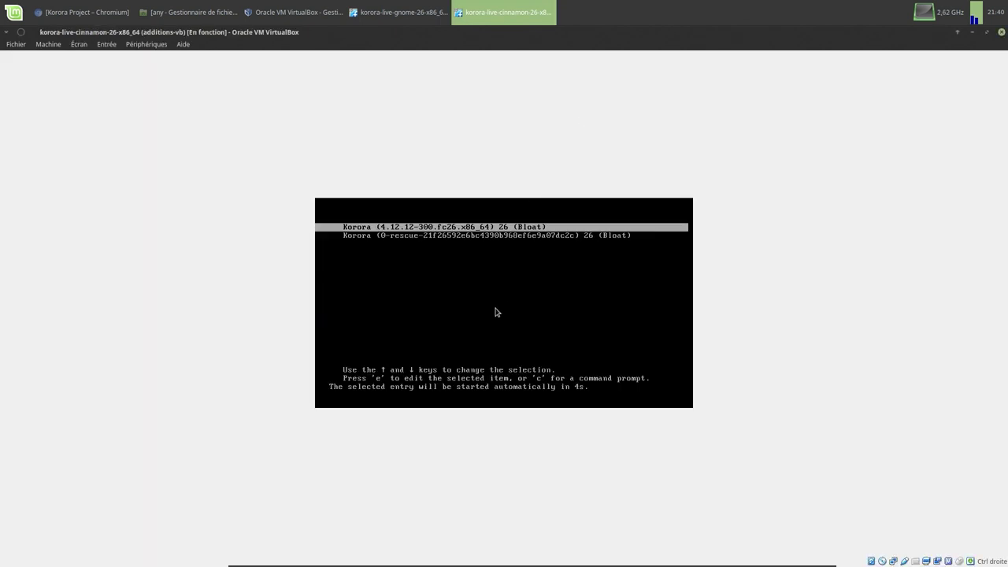
key(Return)
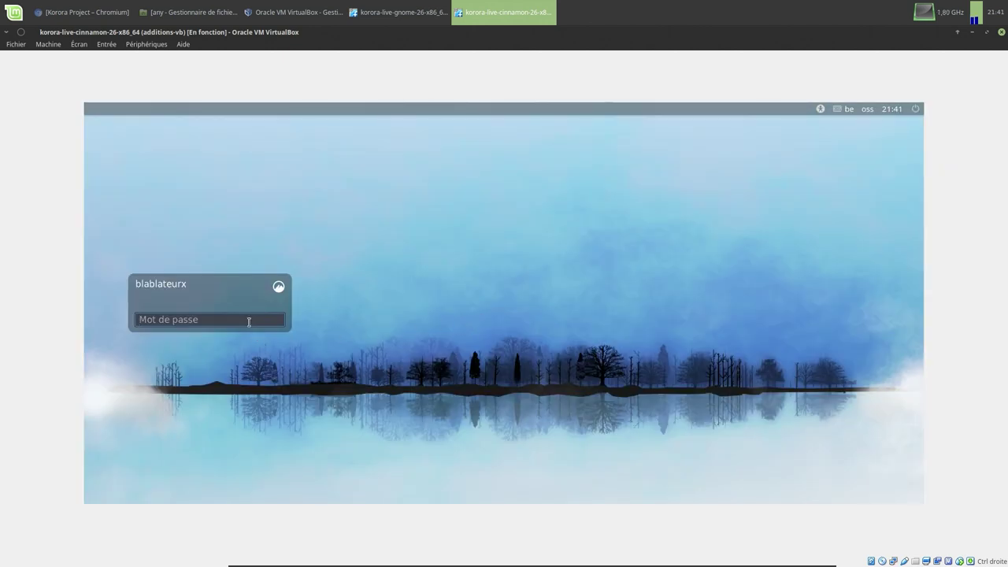
- Log in to Cinnamon and launch System Monitor via a 'moini' menu search
text(******)
key(Return)
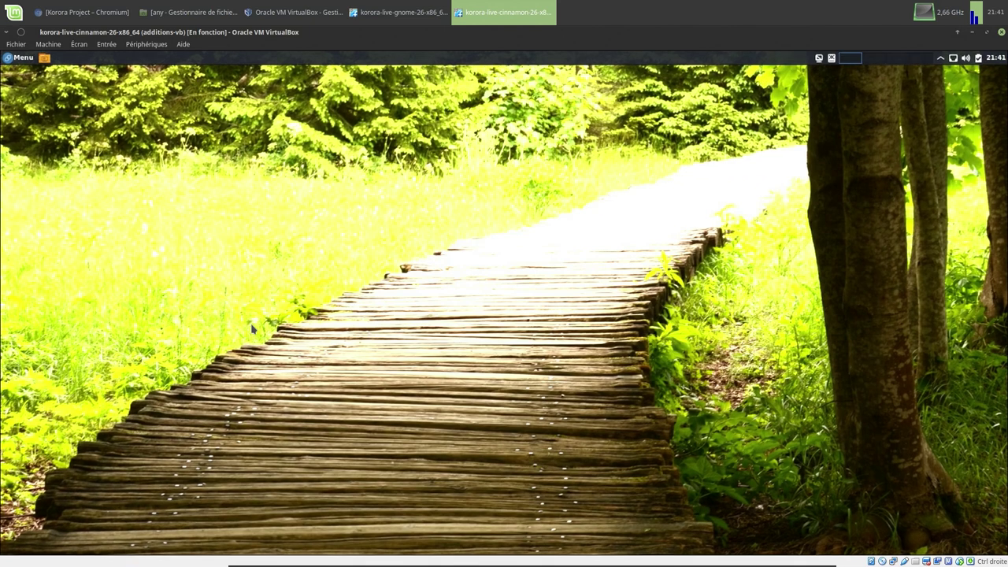
click(26, 61)
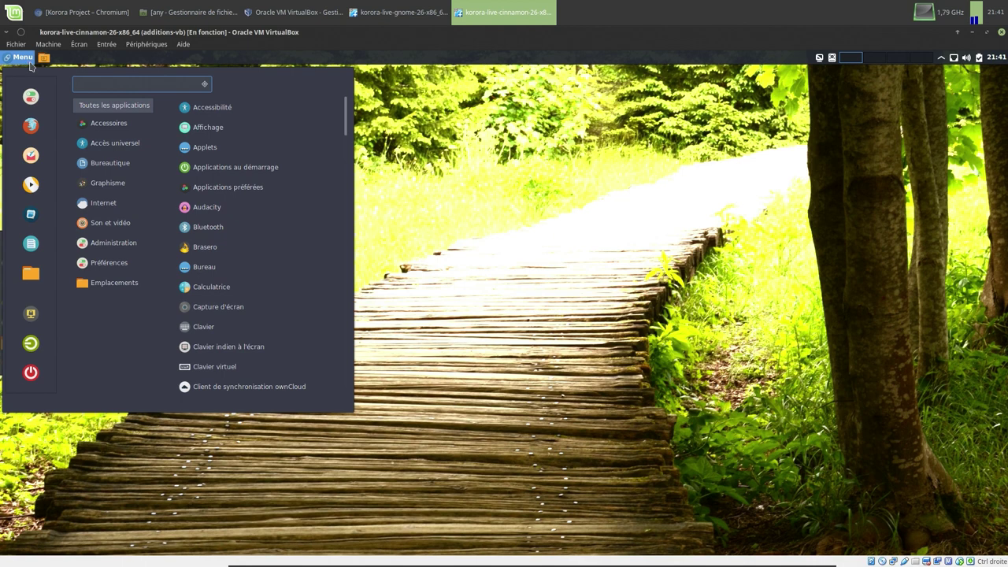
text(moi)
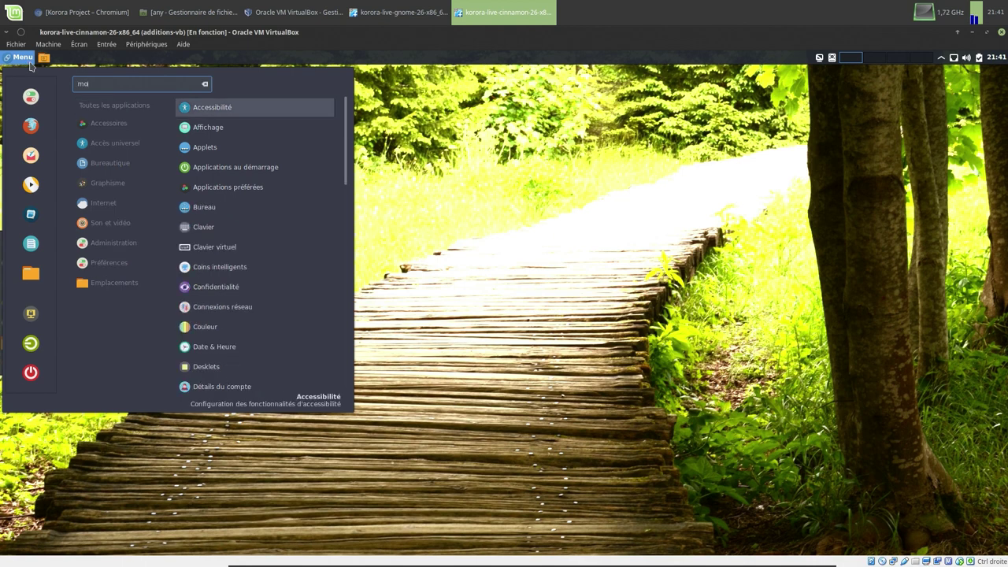
text(ni)
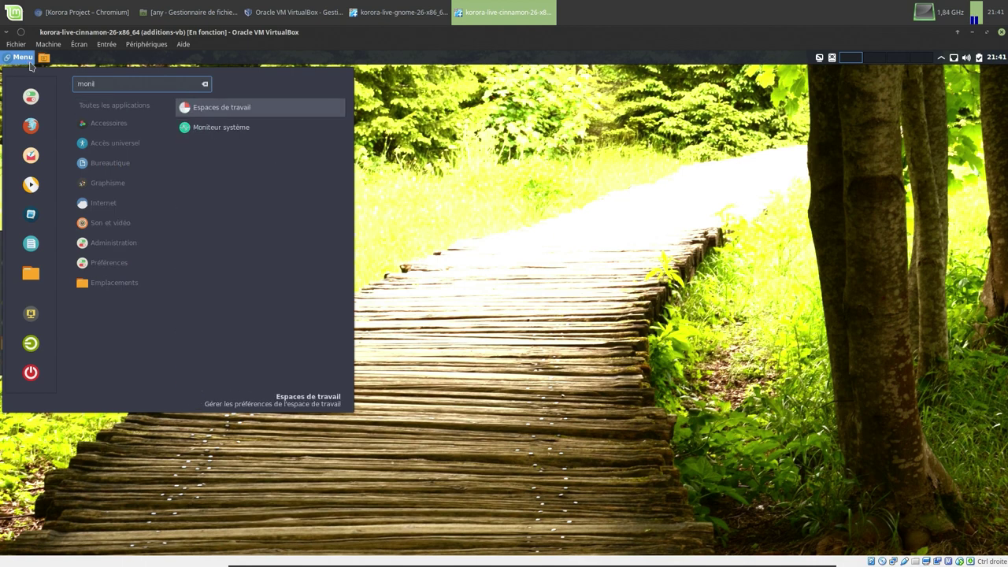
click(221, 127)
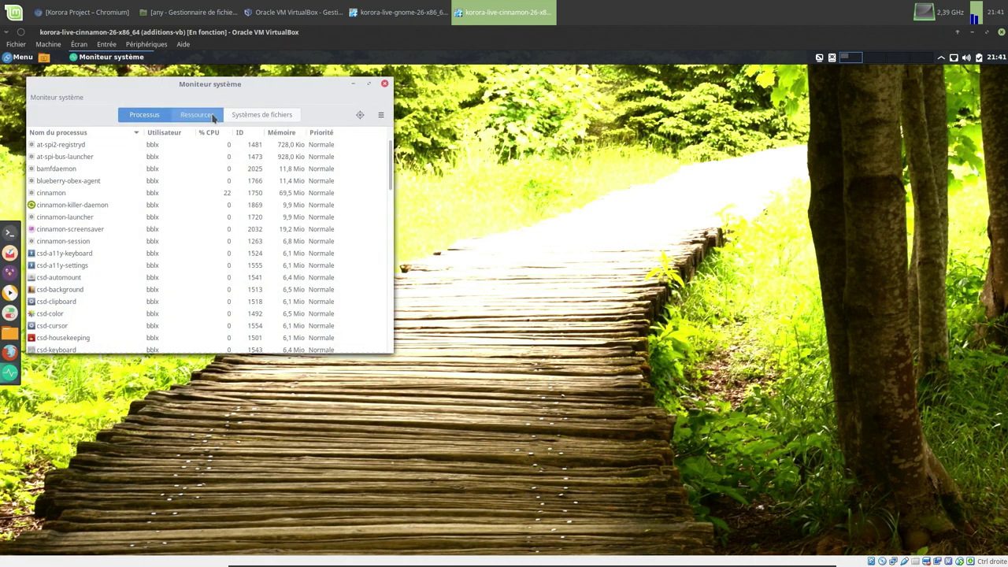
- Show System Monitor's Ressources graphs centred on the desktop, then bring up the GNOME VM window
click(214, 115)
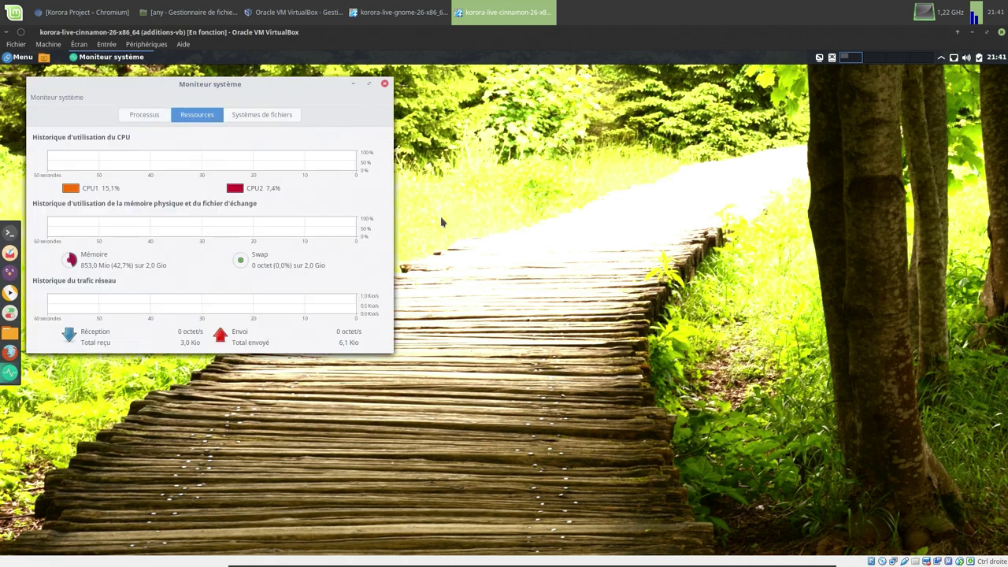
drag(300, 85, 555, 147)
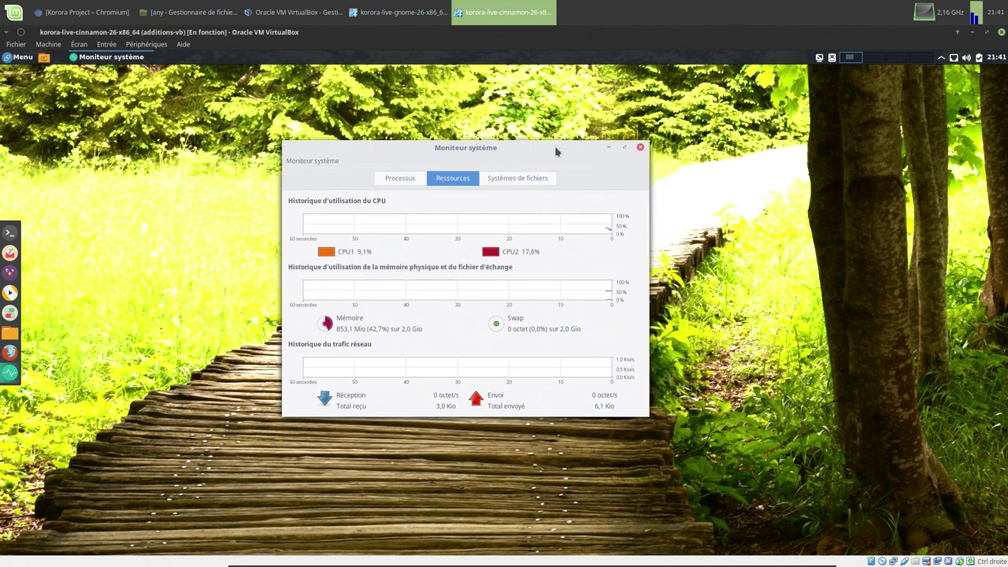
click(367, 7)
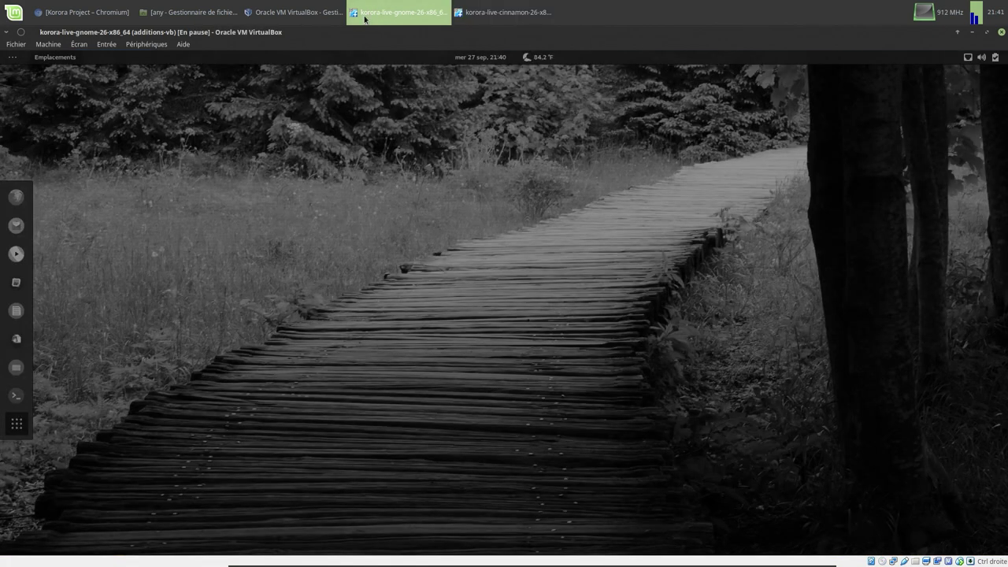
- Resume the GNOME VM and launch System Monitor via a 'moln' overview search
click(48, 44)
click(50, 112)
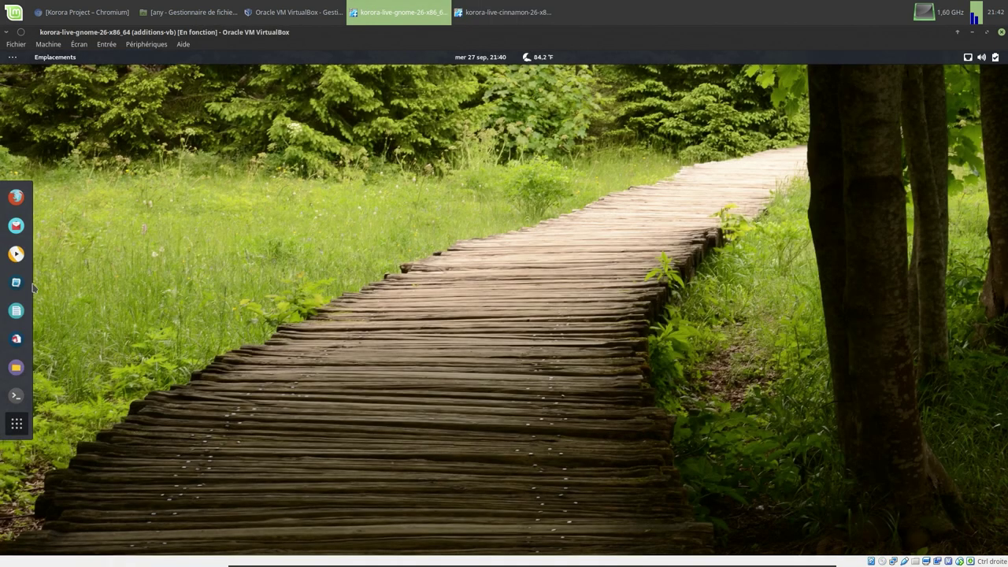
click(20, 430)
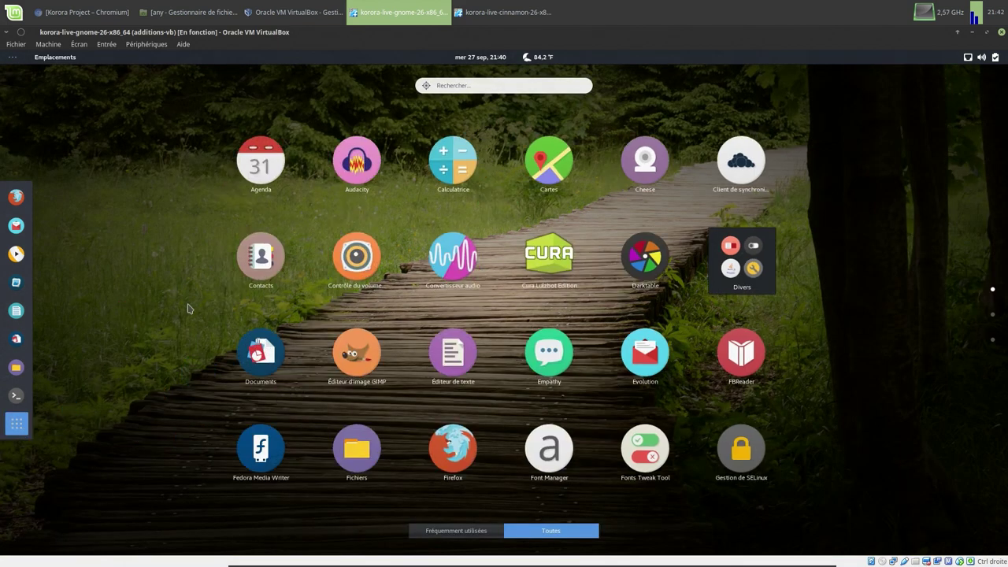
text(mol)
text(ni)
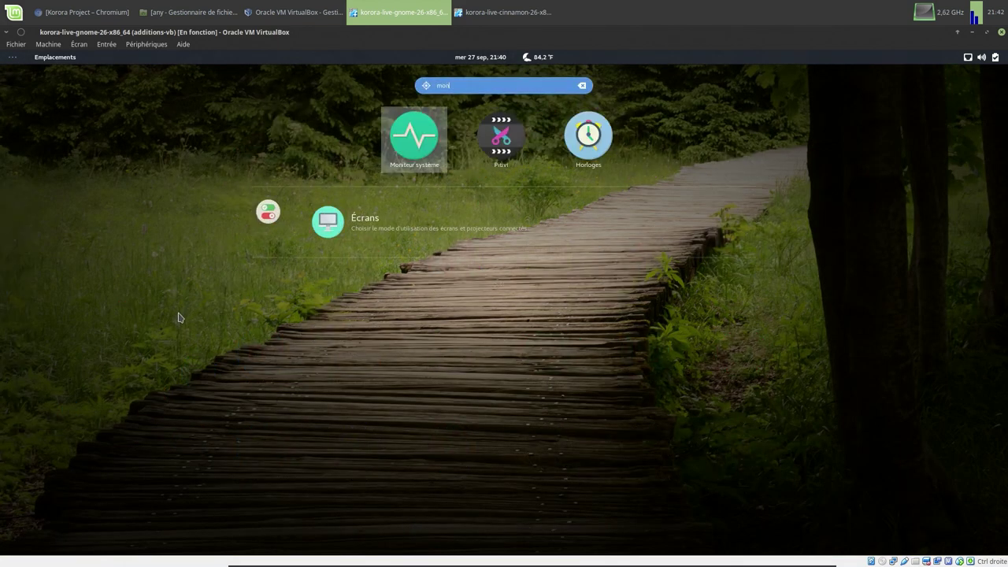
click(409, 143)
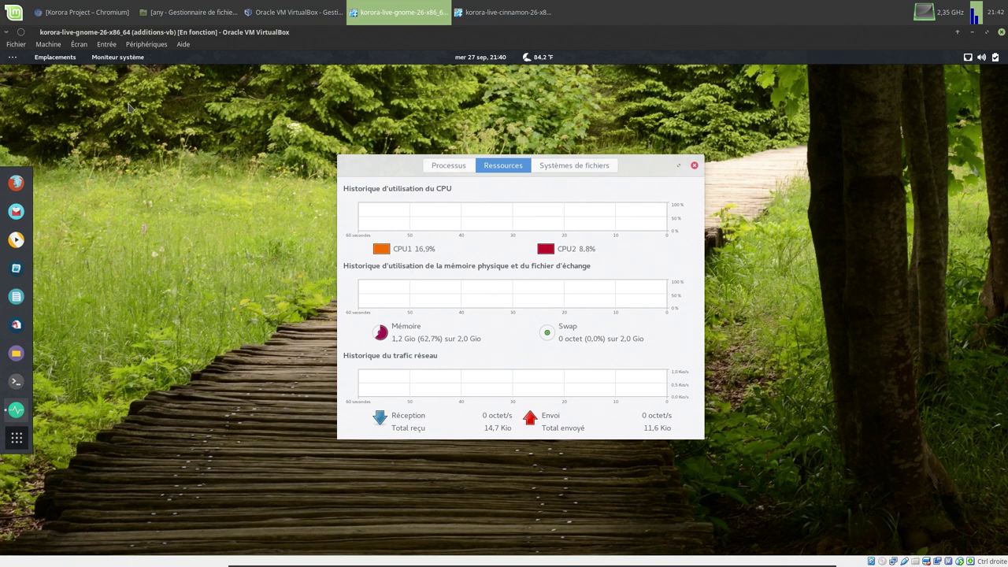
- Pause the GNOME VM again and return to the Cinnamon VM window
click(55, 45)
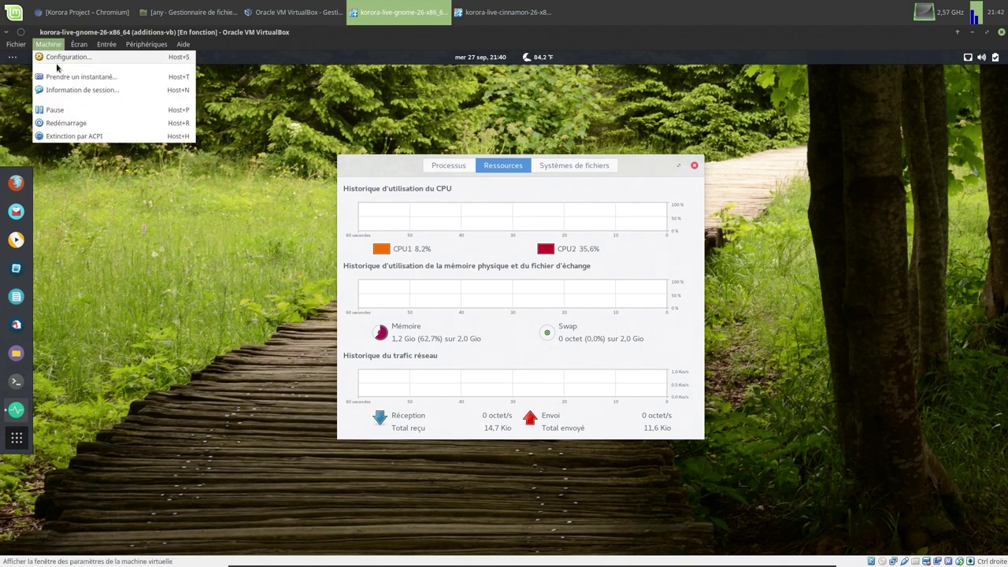
click(55, 110)
click(482, 17)
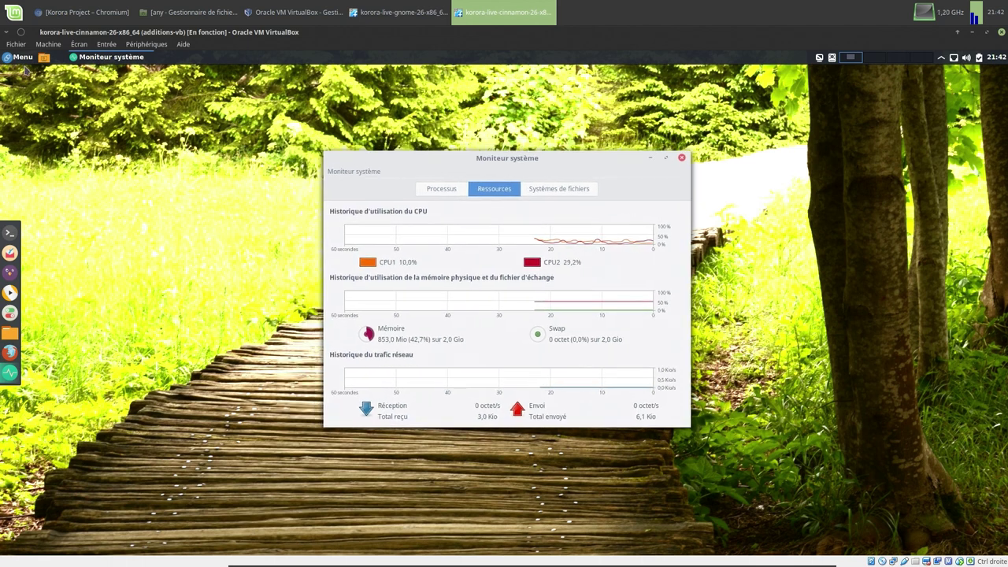
- Dismiss the Cinnamon application menu and close the System Settings window
click(20, 63)
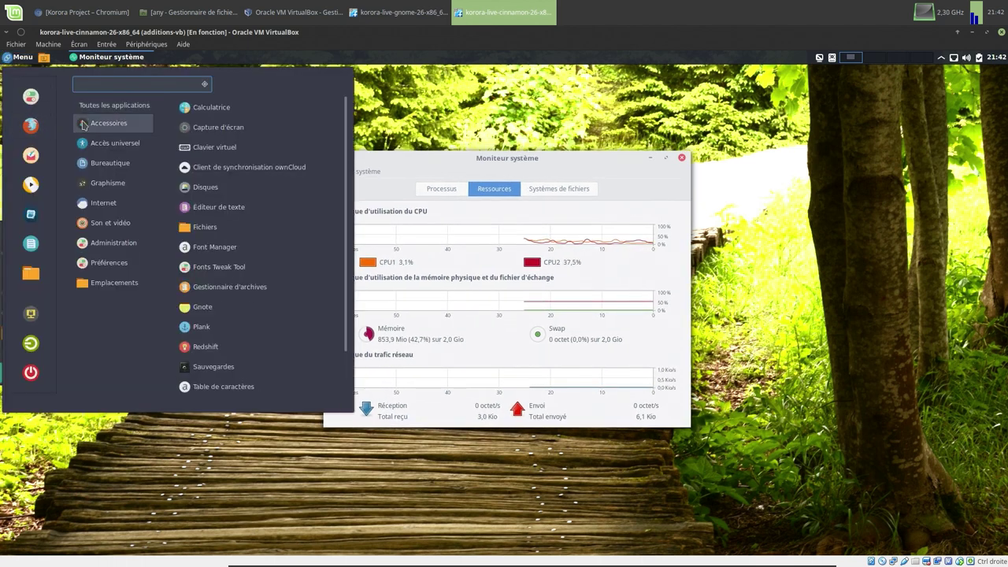
mouse_move(99, 170)
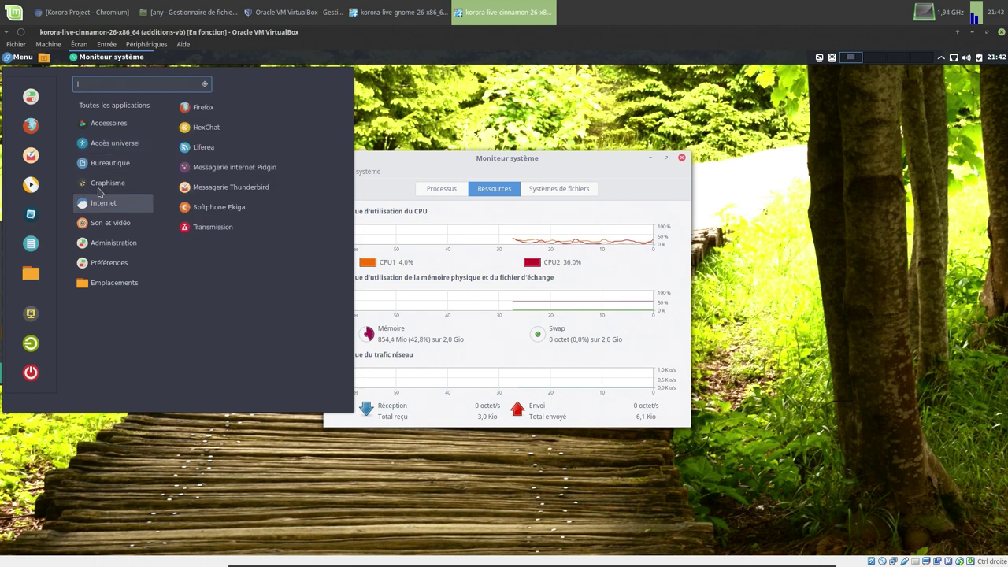
mouse_move(105, 231)
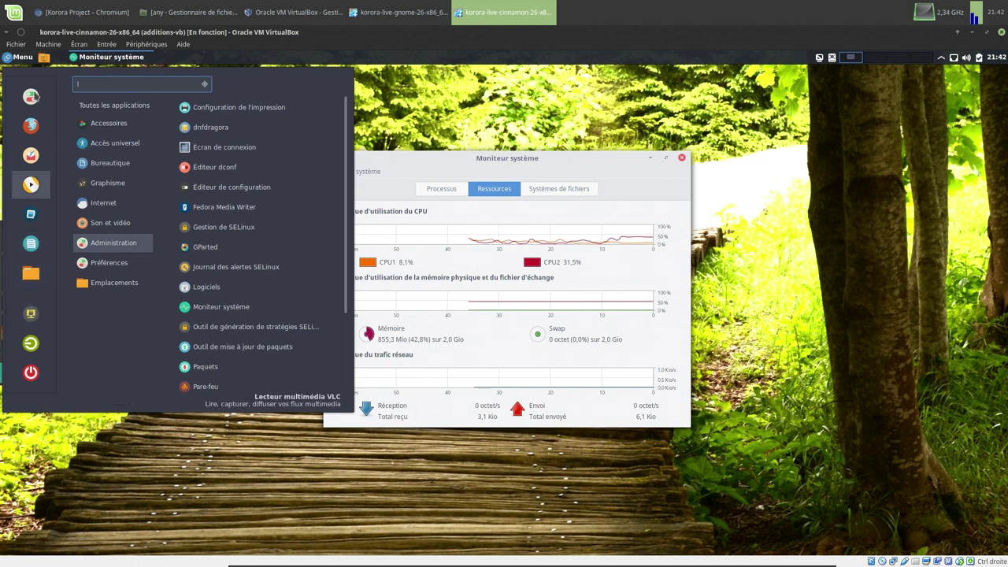
key(Escape)
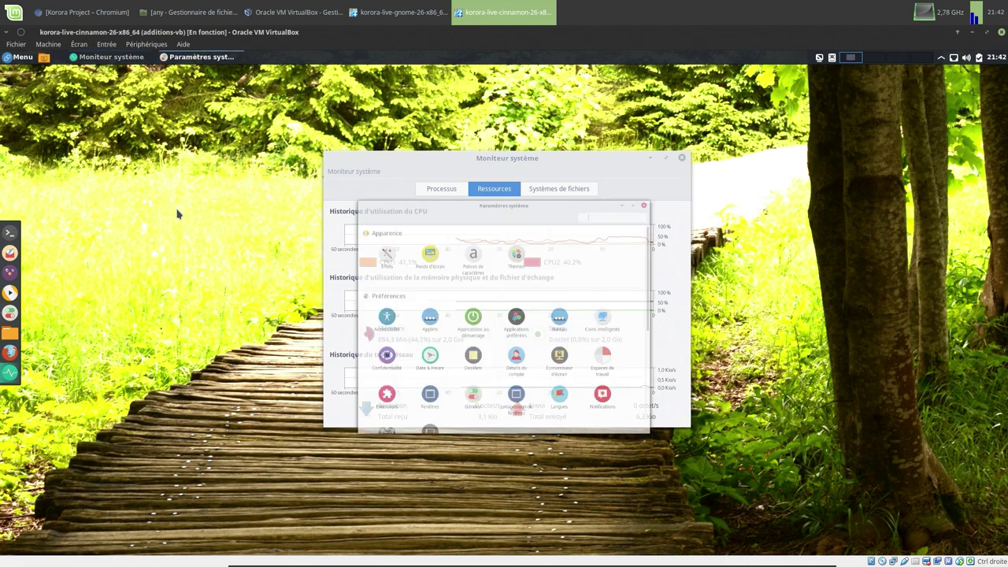
click(705, 160)
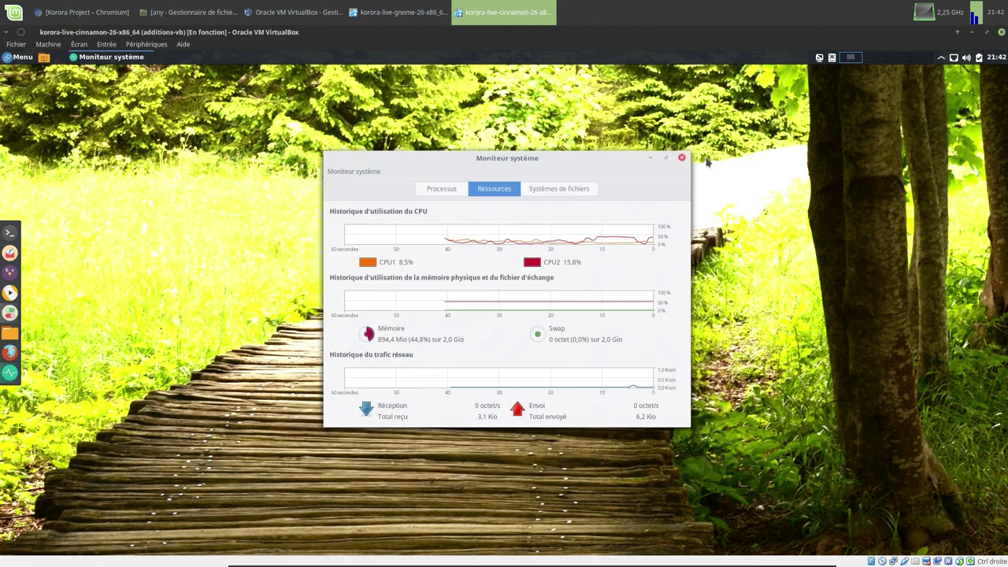
- Pause the Cinnamon VM and bring the VirtualBox Manager to the front
click(47, 44)
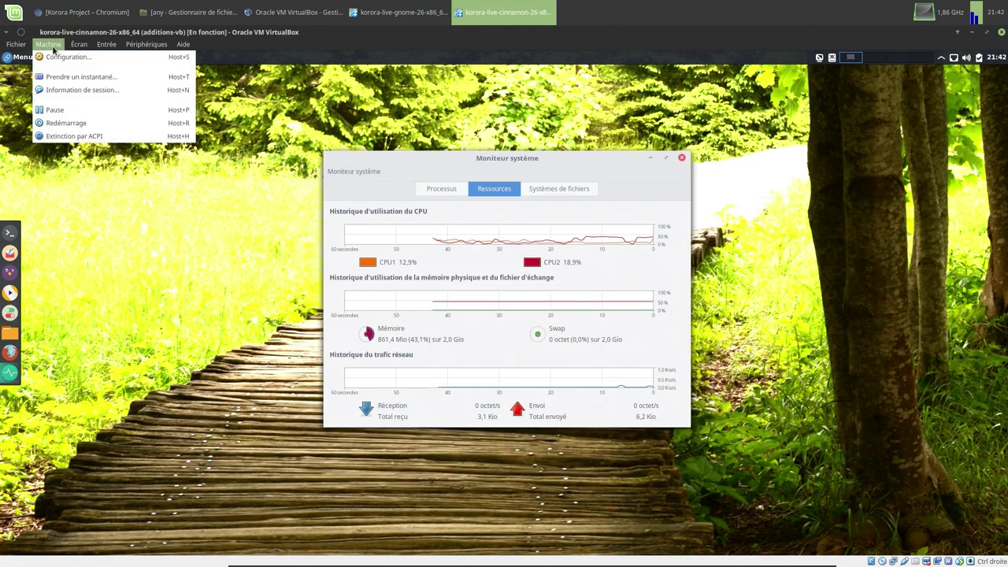
click(55, 109)
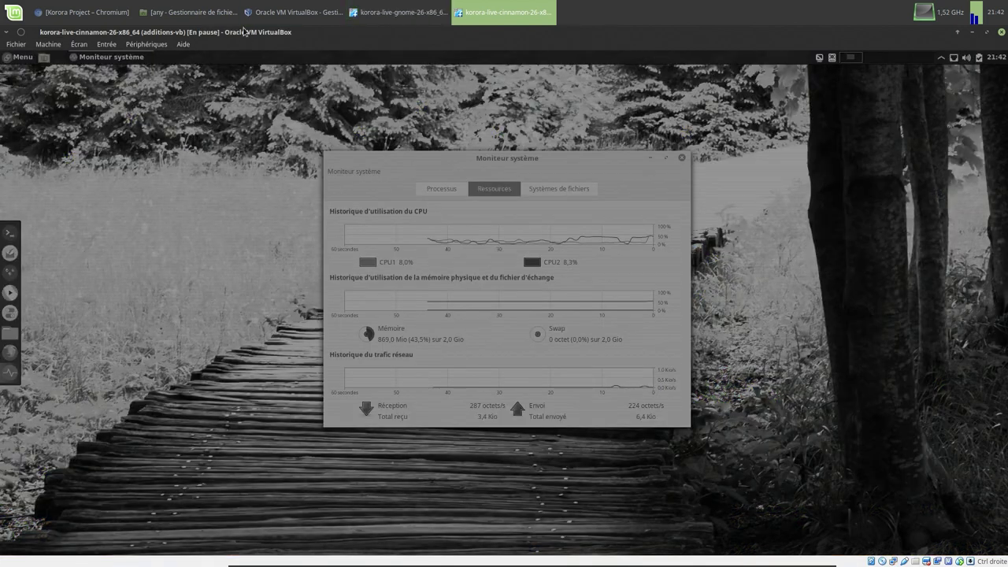
click(250, 13)
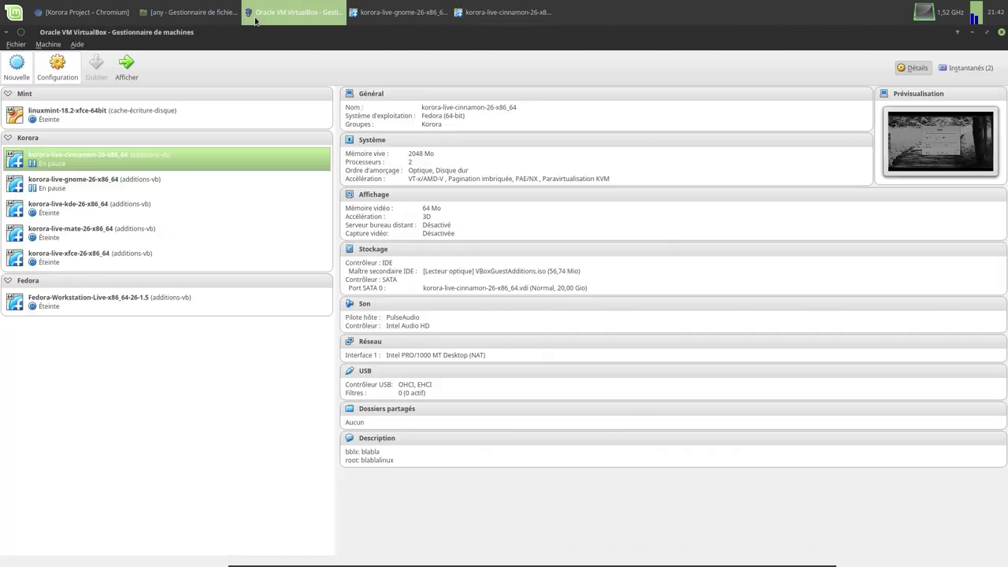
- Start korora-live-kde-26-x86_64 from the manager and maximize its VM window
click(104, 207)
click(131, 70)
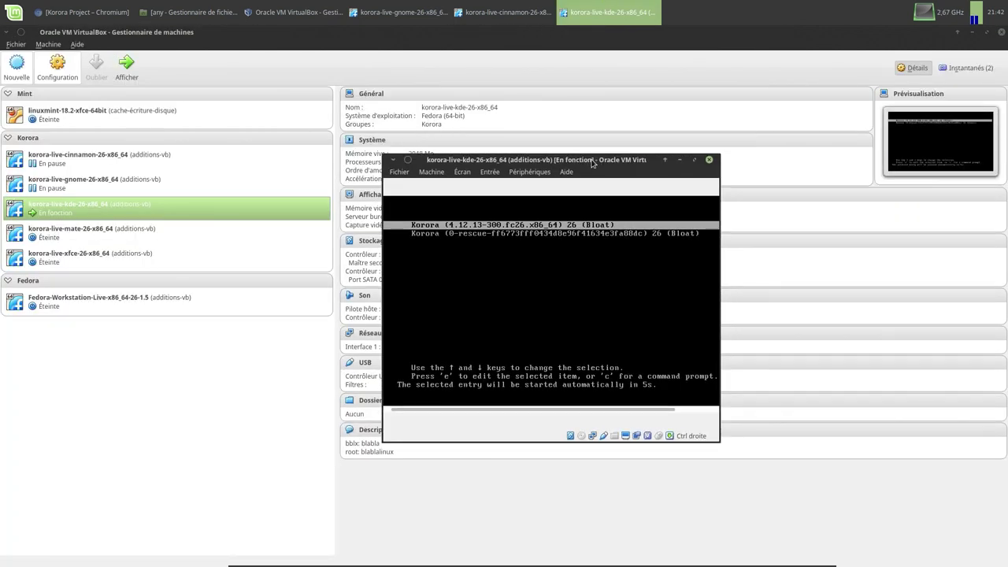
double_click(593, 163)
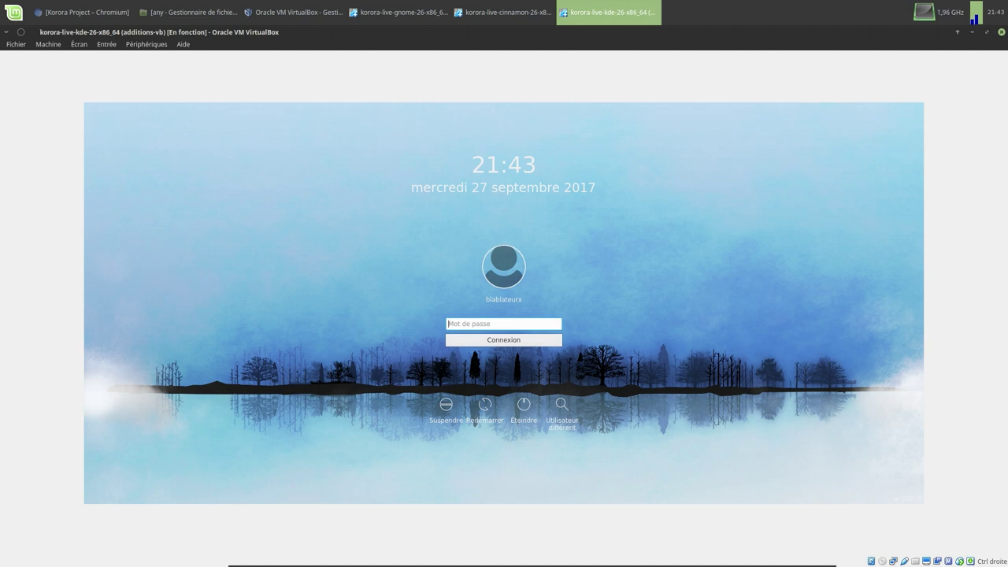
- Enter the account password in Mot de passe to reach the Korora KDE Plasma desktop
text(•••••••)
key(Return)
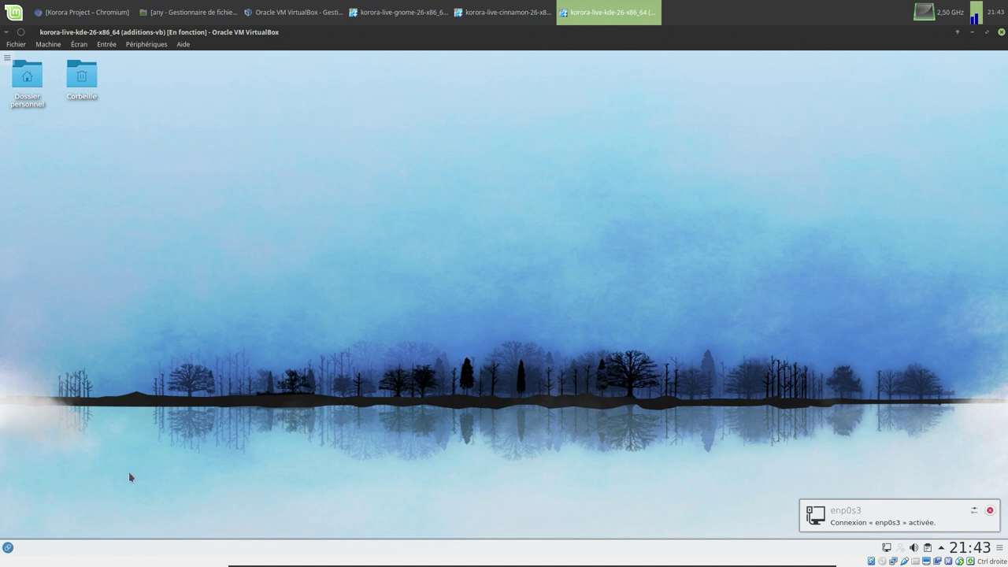
- Launch KSysGuard from a 'ks' launcher search and show its Charge du système graphs
click(7, 548)
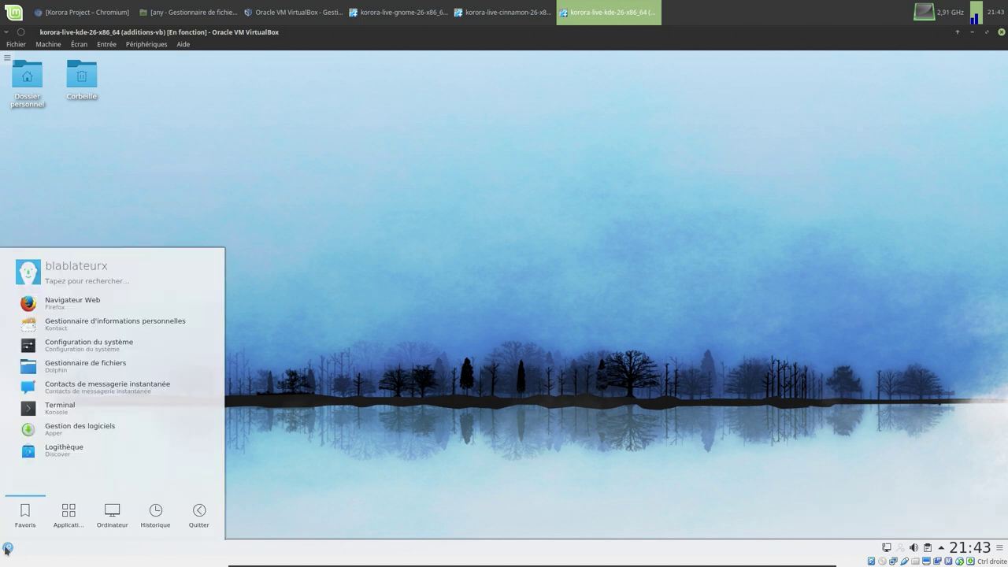
text(moni)
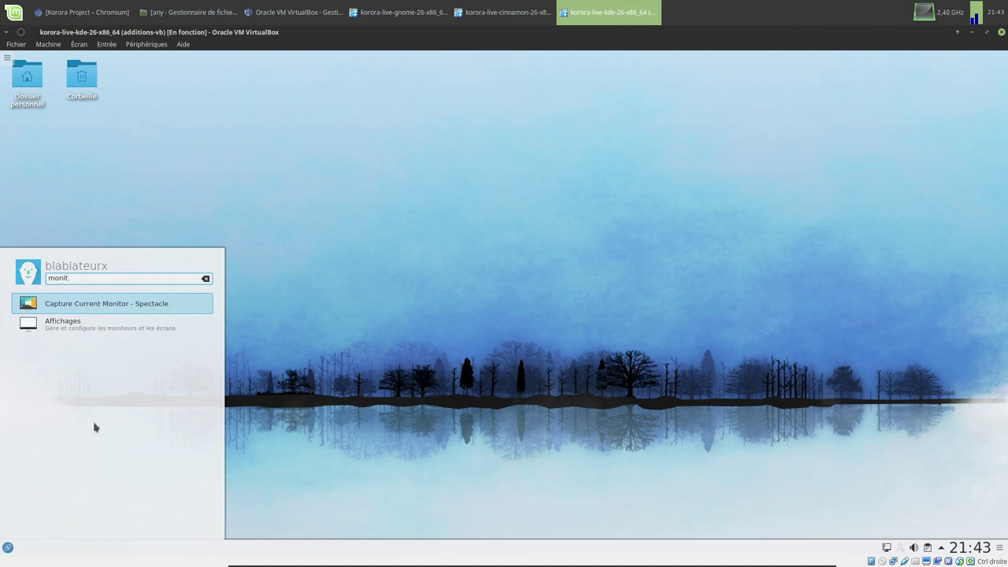
text(t)
key(BackSpace)
key(BackSpace)
key(BackSpace)
key(BackSpace)
key(BackSpace)
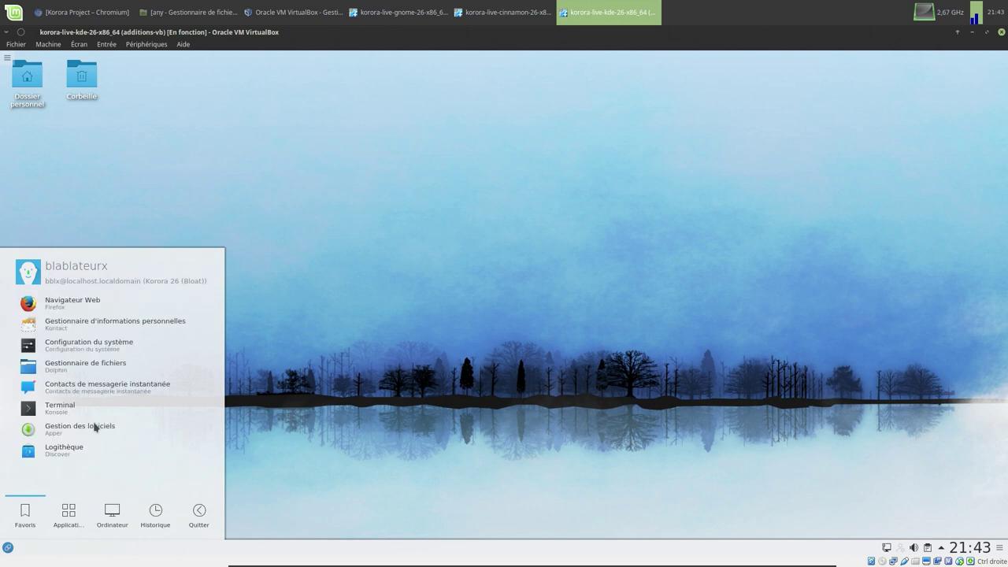
text(ks)
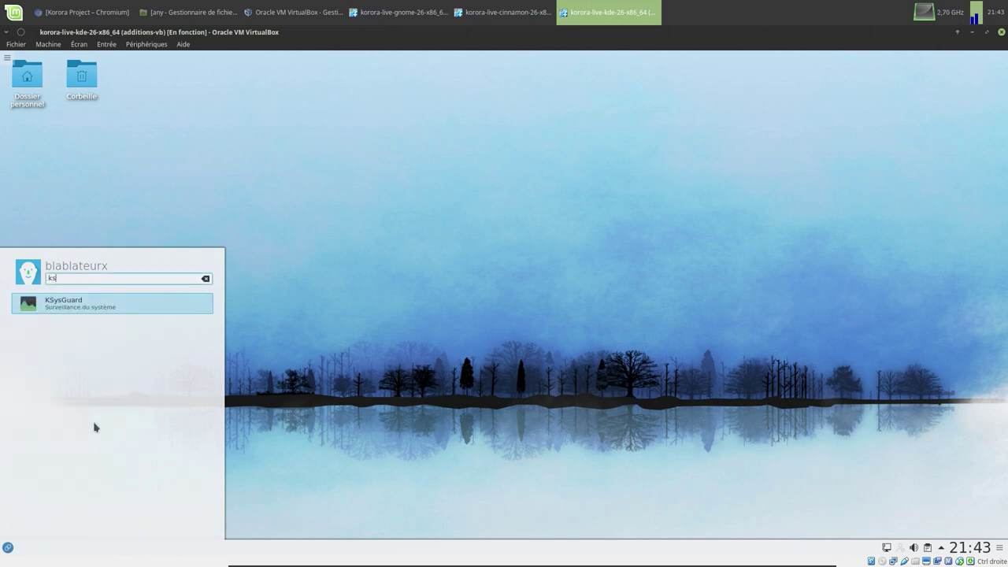
click(72, 311)
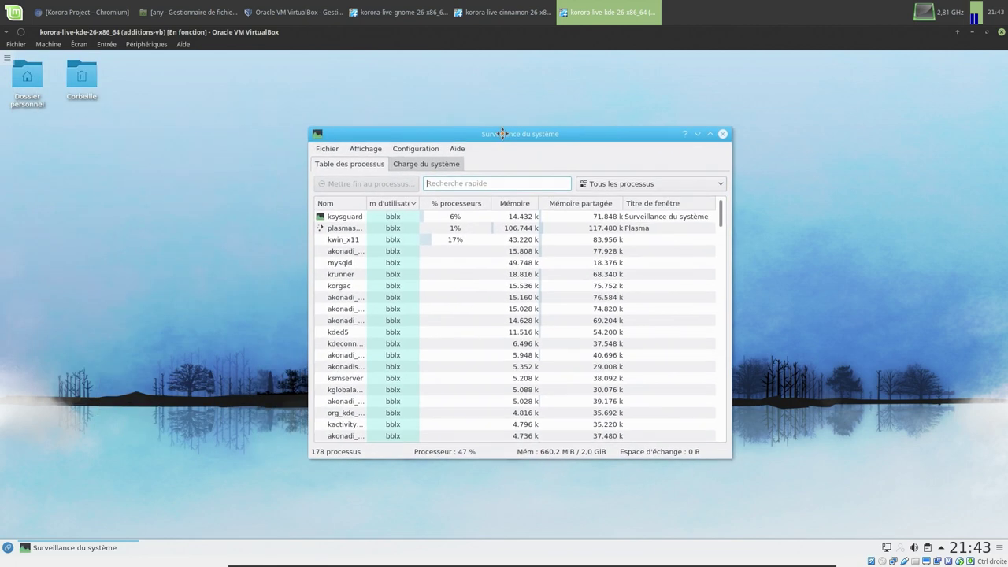
click(424, 163)
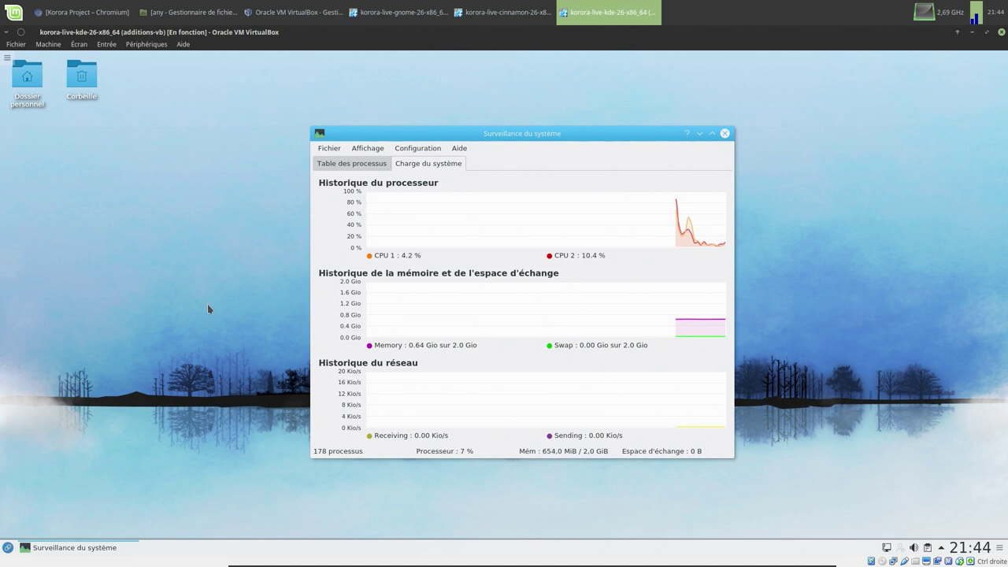
- Browse the KDE launcher's application categories, including Bureautique
click(8, 548)
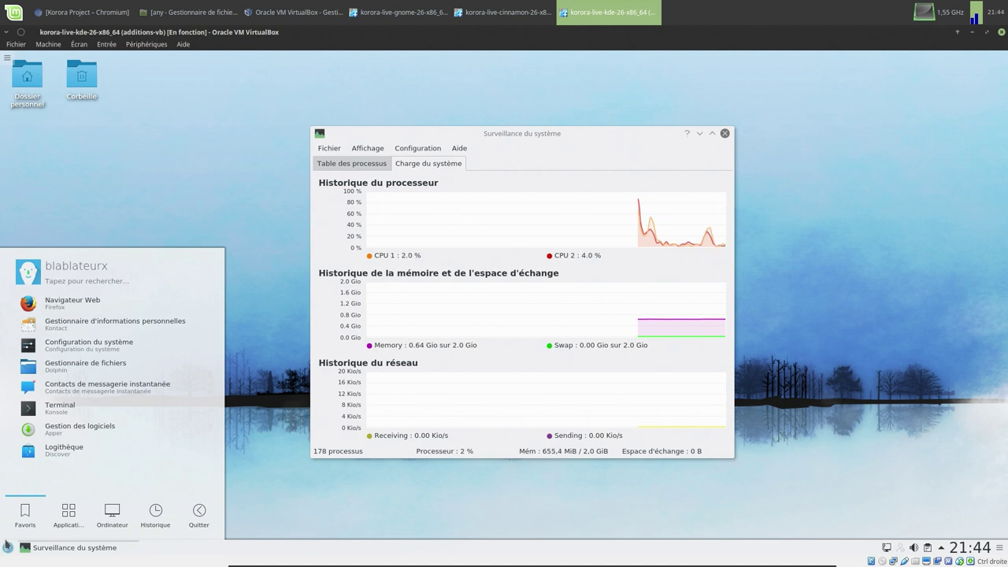
click(66, 515)
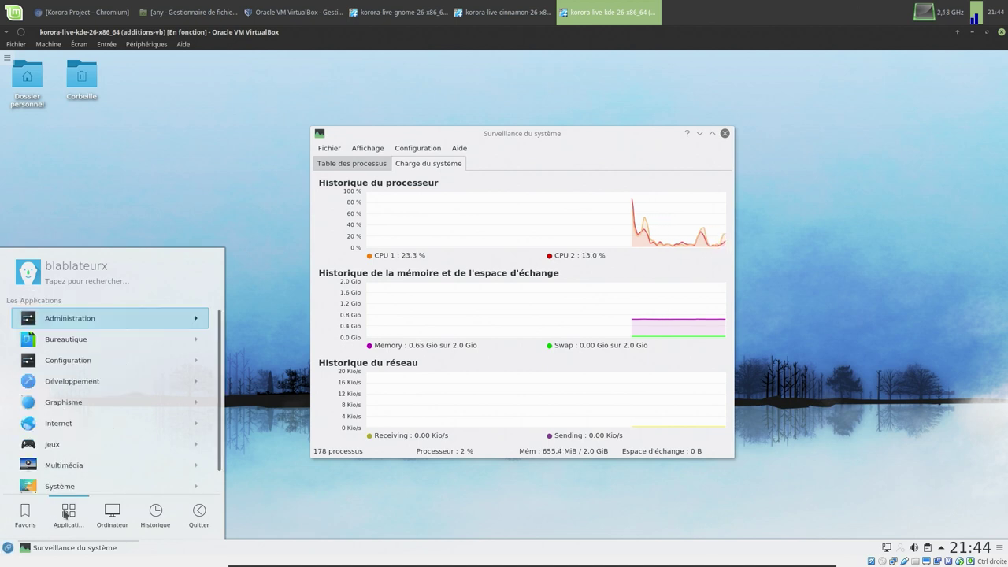
click(76, 337)
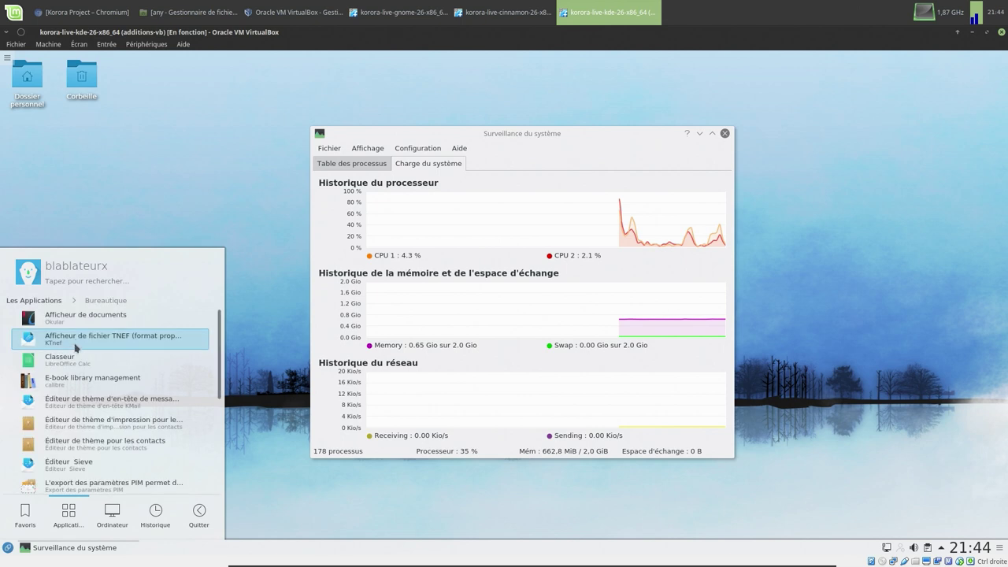
click(49, 304)
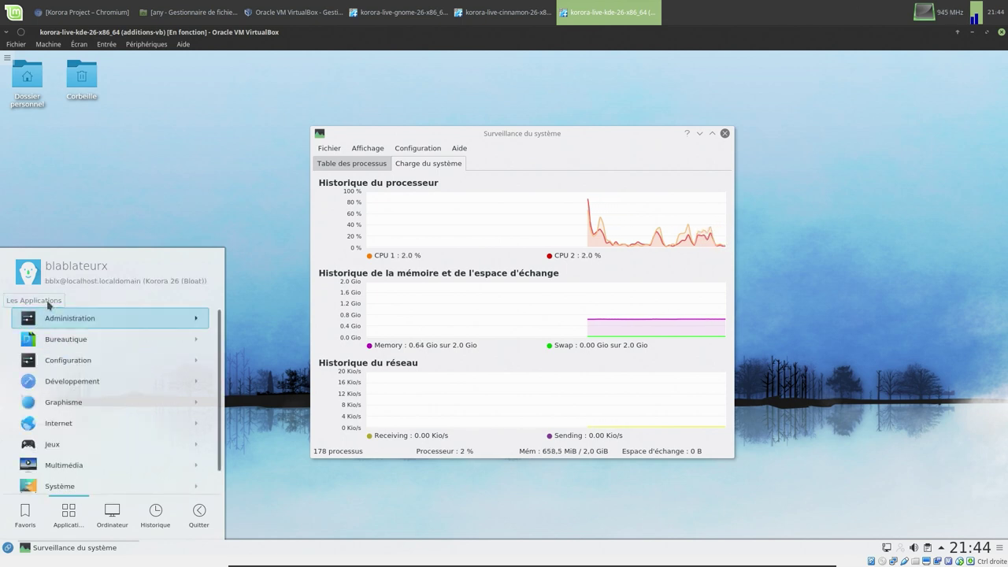
scroll(61, 315, down, 1)
scroll(63, 325, down, 1)
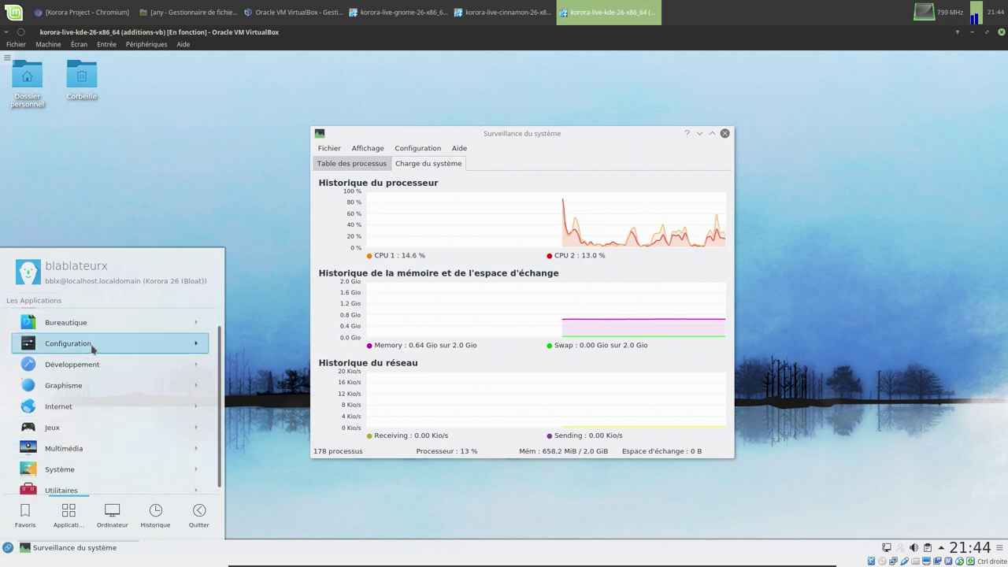
- Open and close Configuration du système, then pause the KDE VM
click(91, 343)
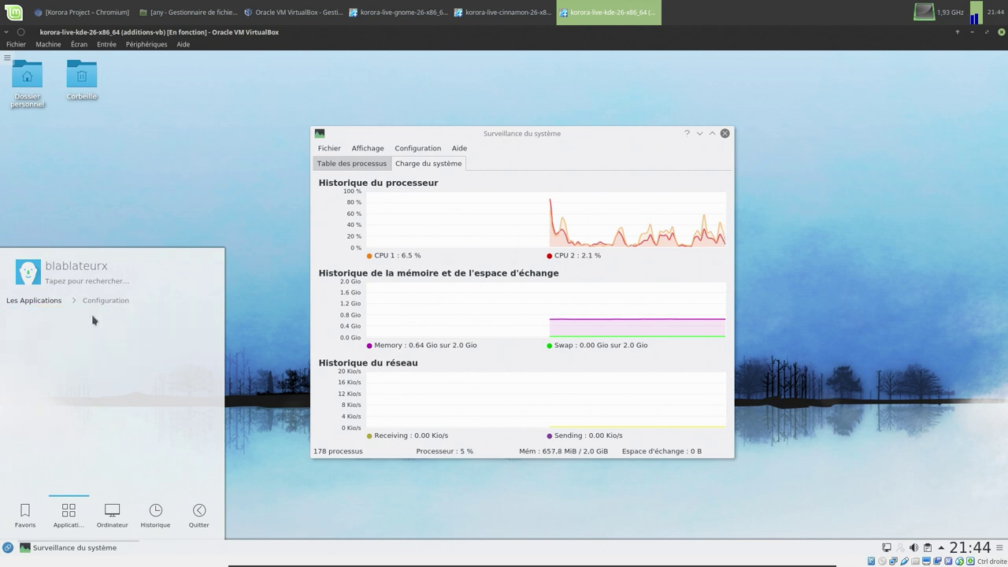
click(92, 317)
drag(214, 281, 273, 227)
click(376, 224)
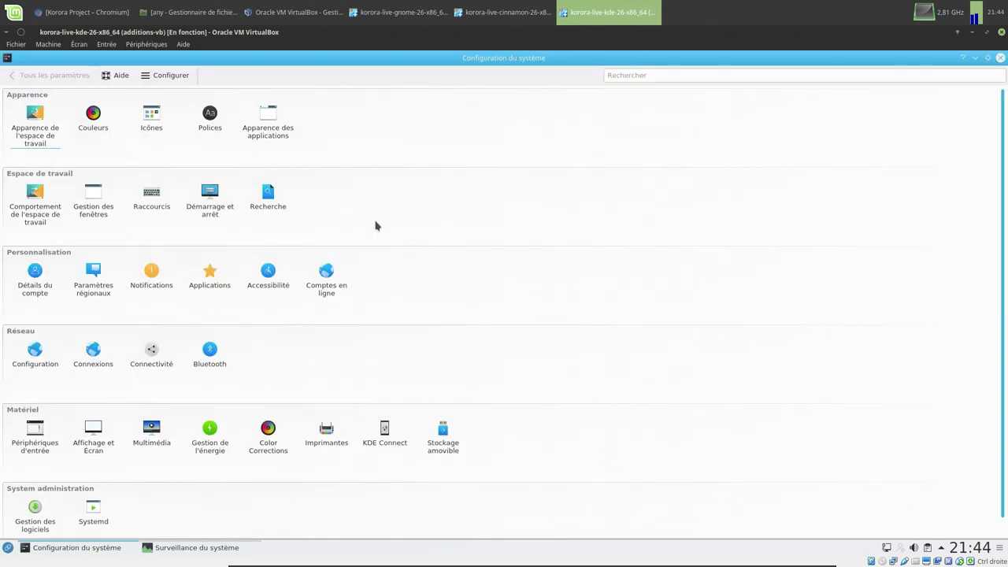
click(1000, 58)
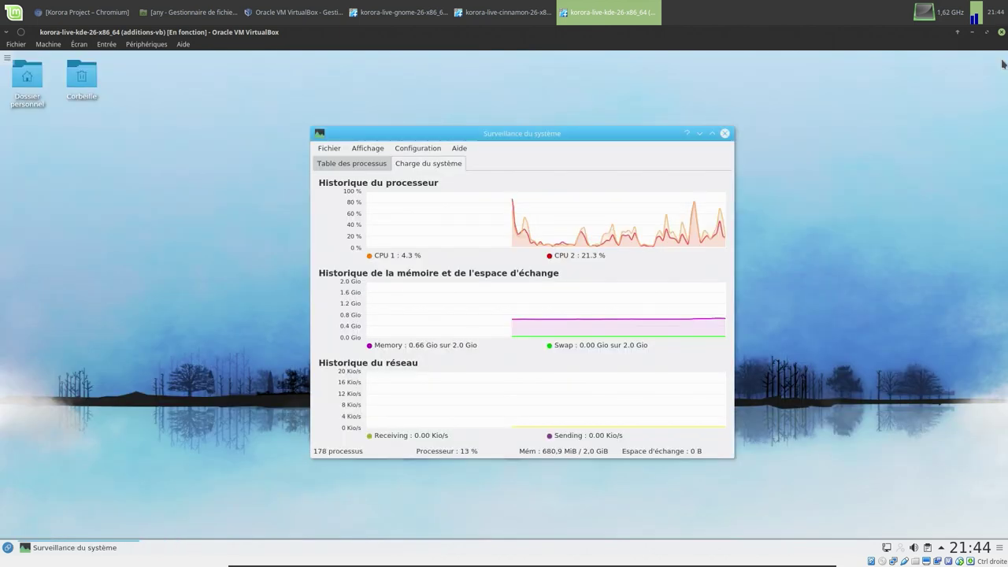
click(50, 45)
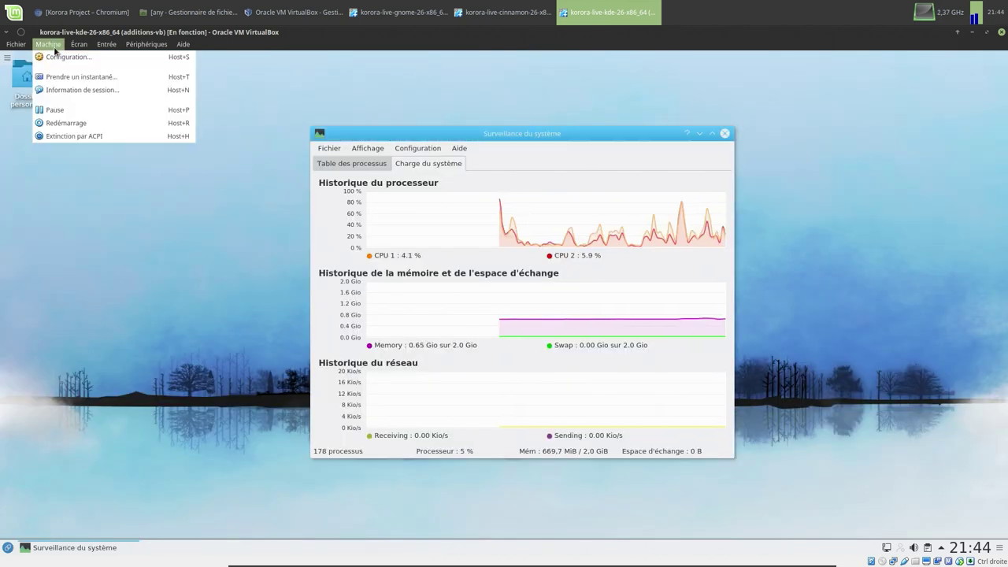
click(59, 110)
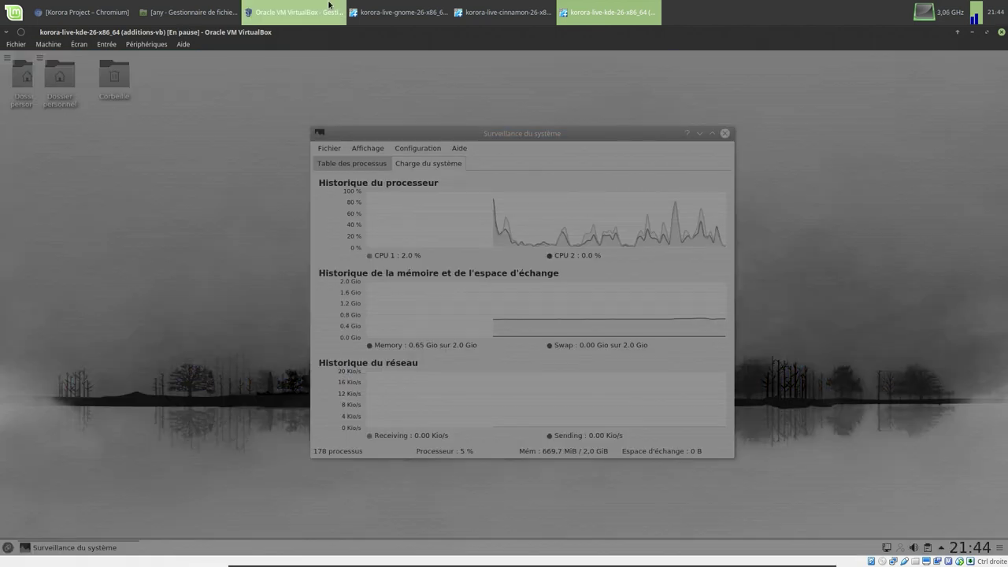
- Bring the VirtualBox Manager forward and select korora-live-mate-26-x86_64
click(481, 19)
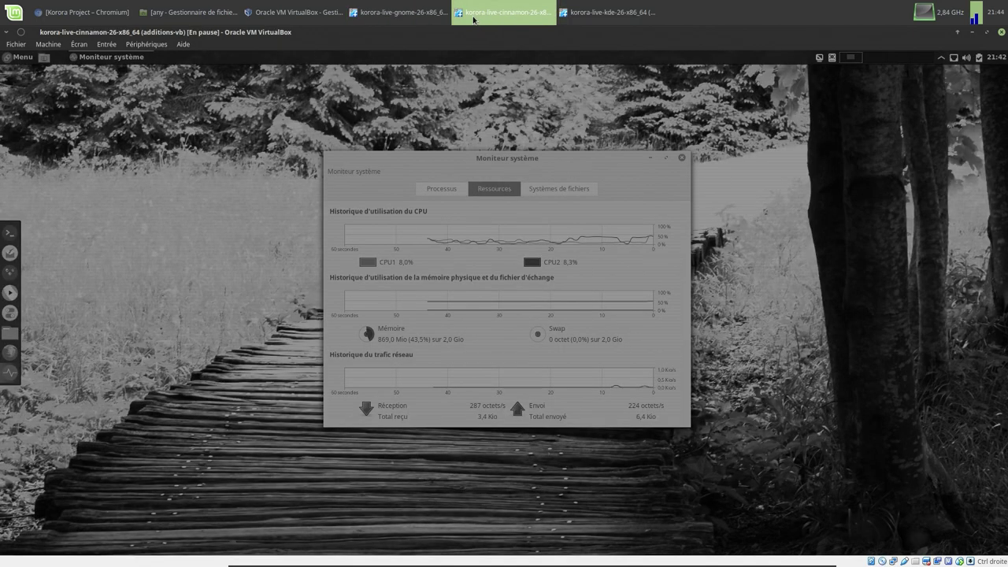
click(292, 15)
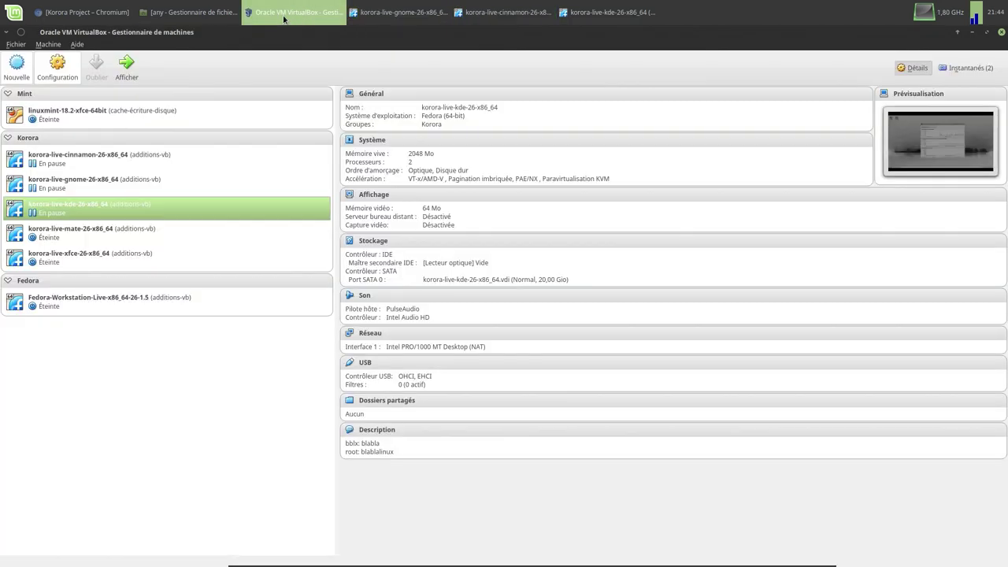
click(97, 230)
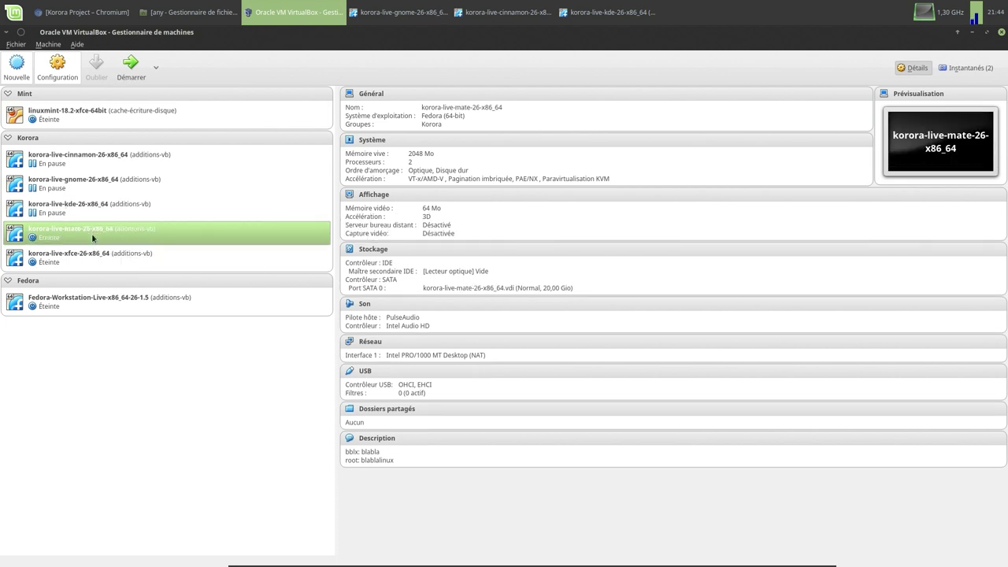